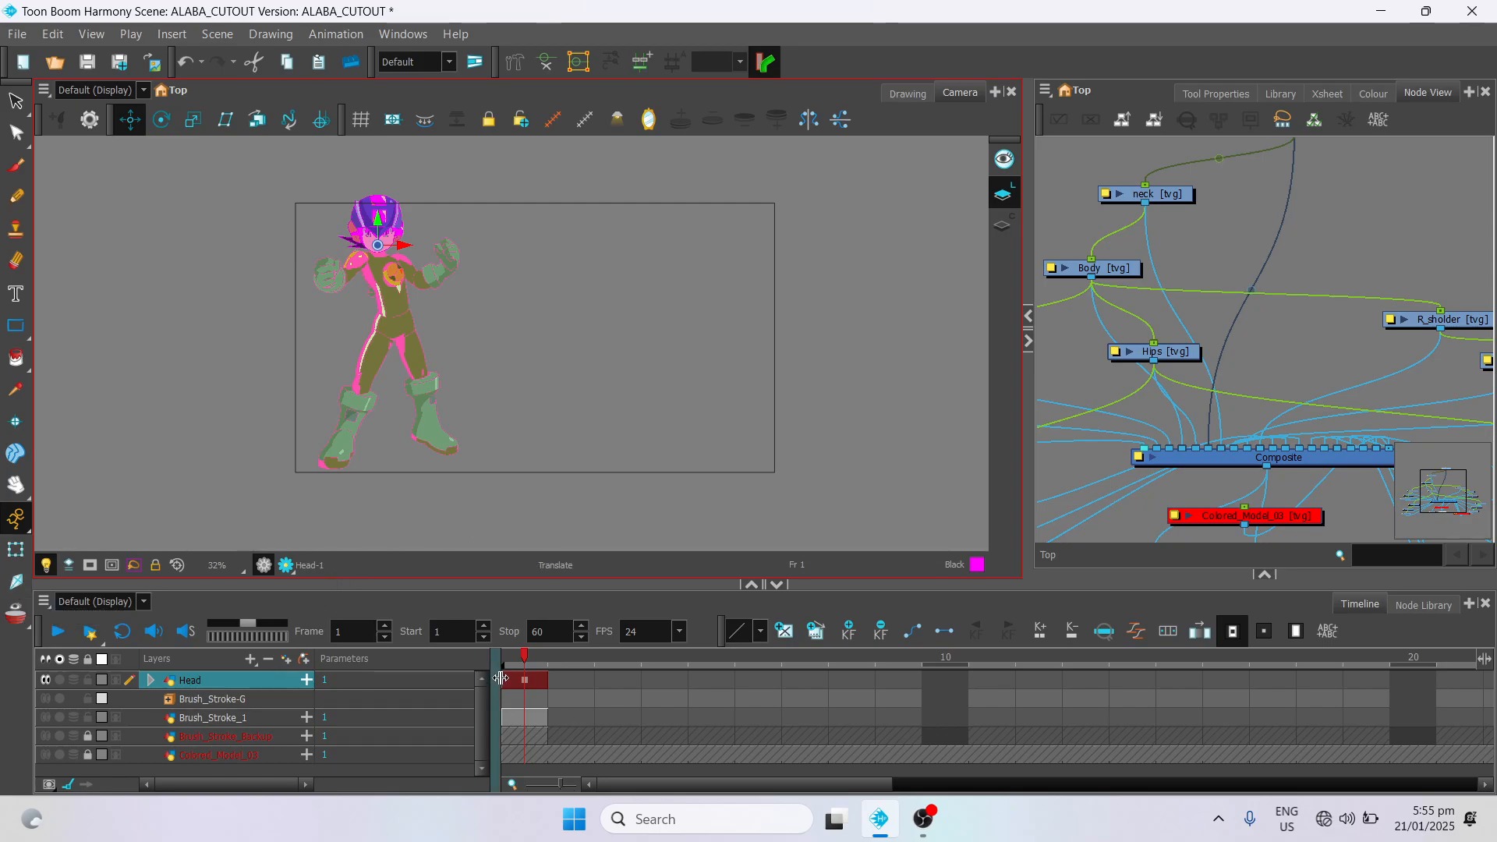
Step: Display the rig's bones with Inverse Kinematics at frame 1 and examine the Head layer's child hierarchy in an enlarged timeline
{"action": "left_click", "coordinate": [526, 683]}
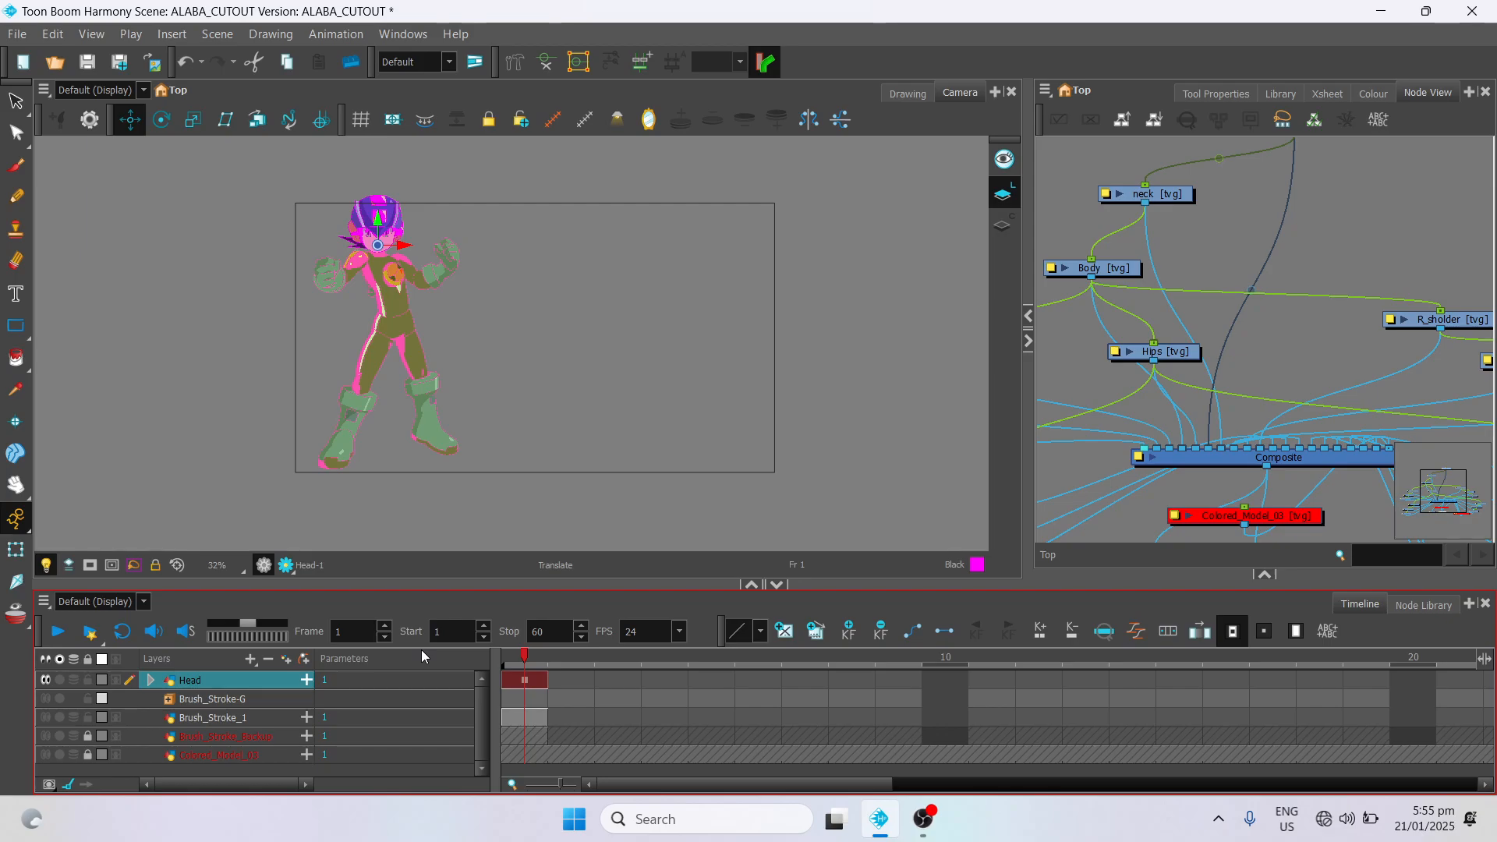
{"action": "left_click", "coordinate": [14, 584]}
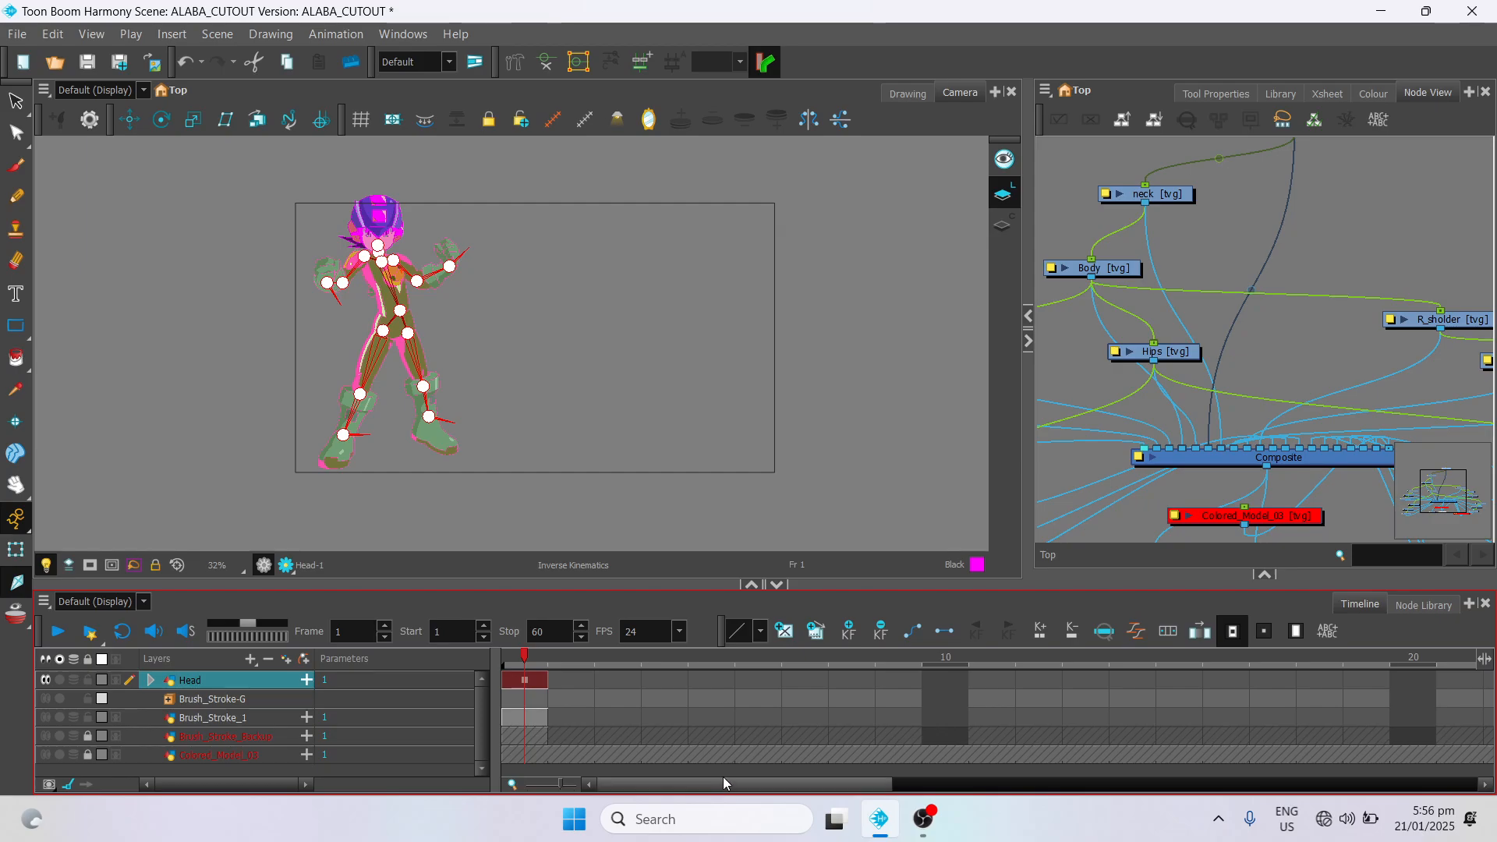
{"action": "left_click_drag", "start_coordinate": [723, 776], "coordinate": [515, 841]}
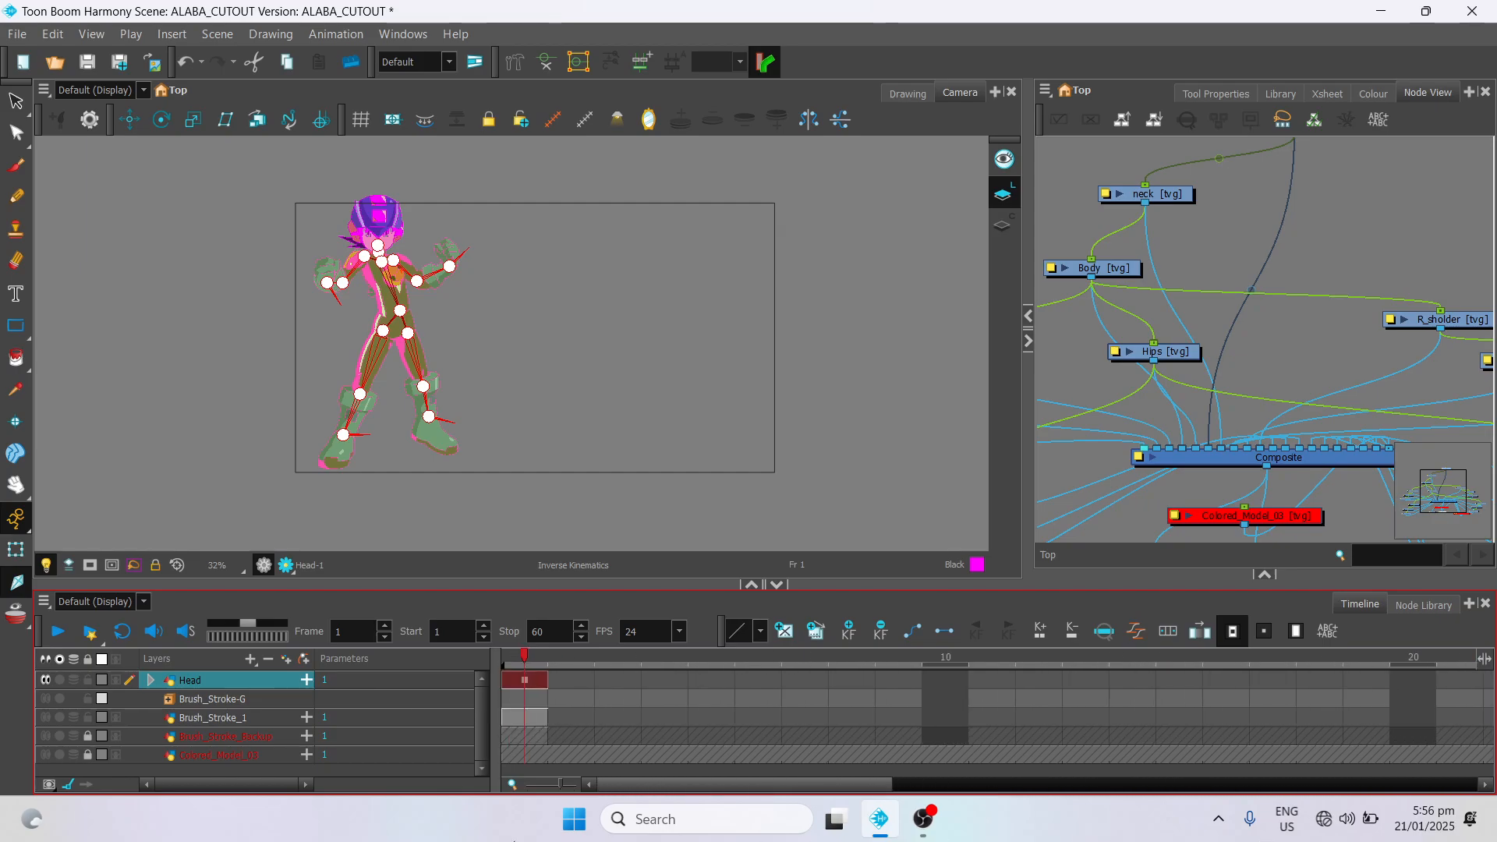
{"action": "left_click", "coordinate": [150, 681]}
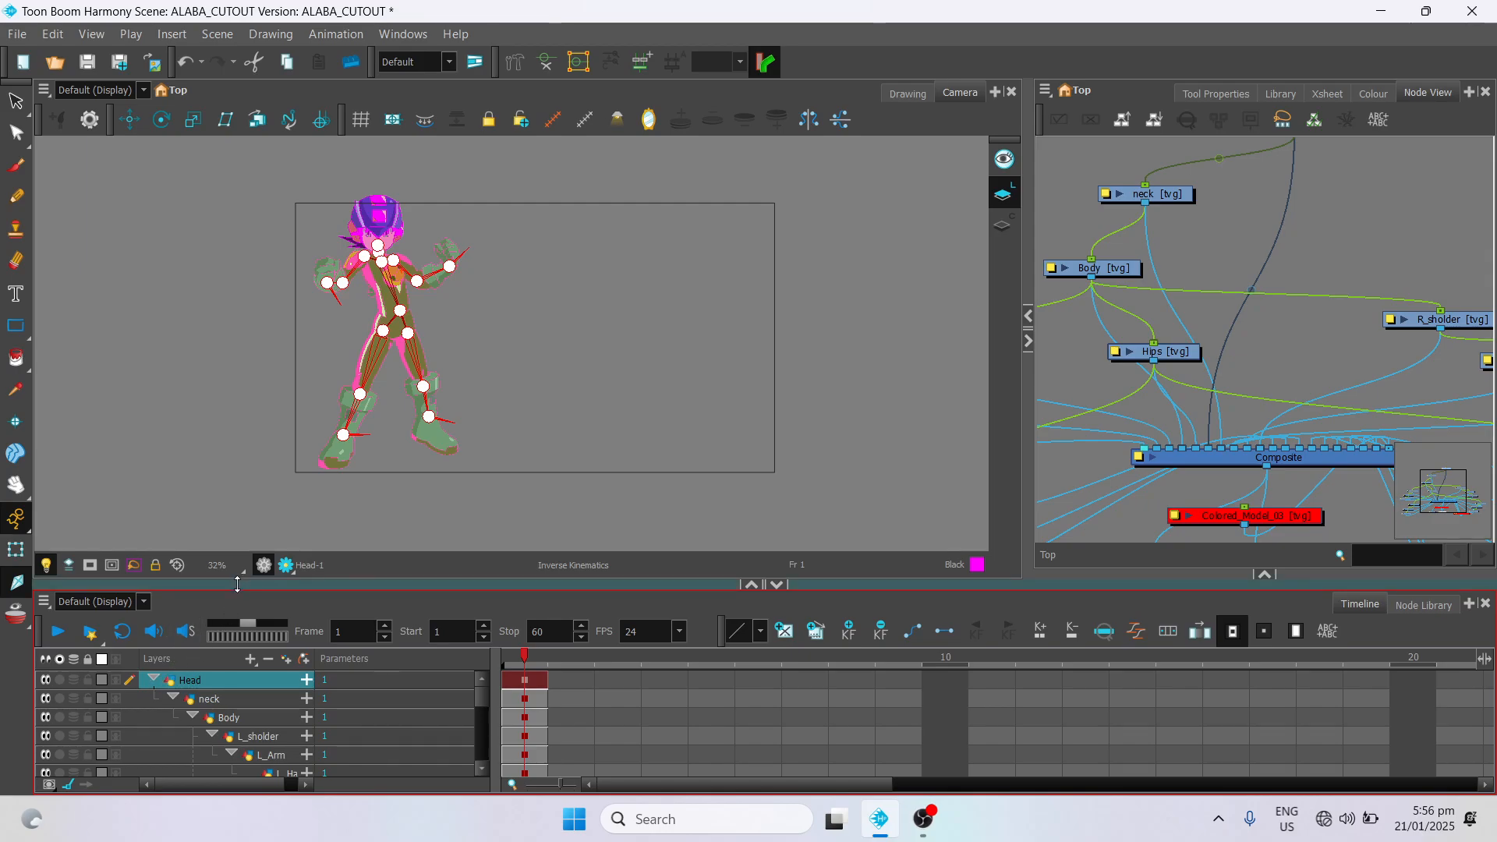
{"action": "left_click_drag", "start_coordinate": [237, 585], "coordinate": [232, 432]}
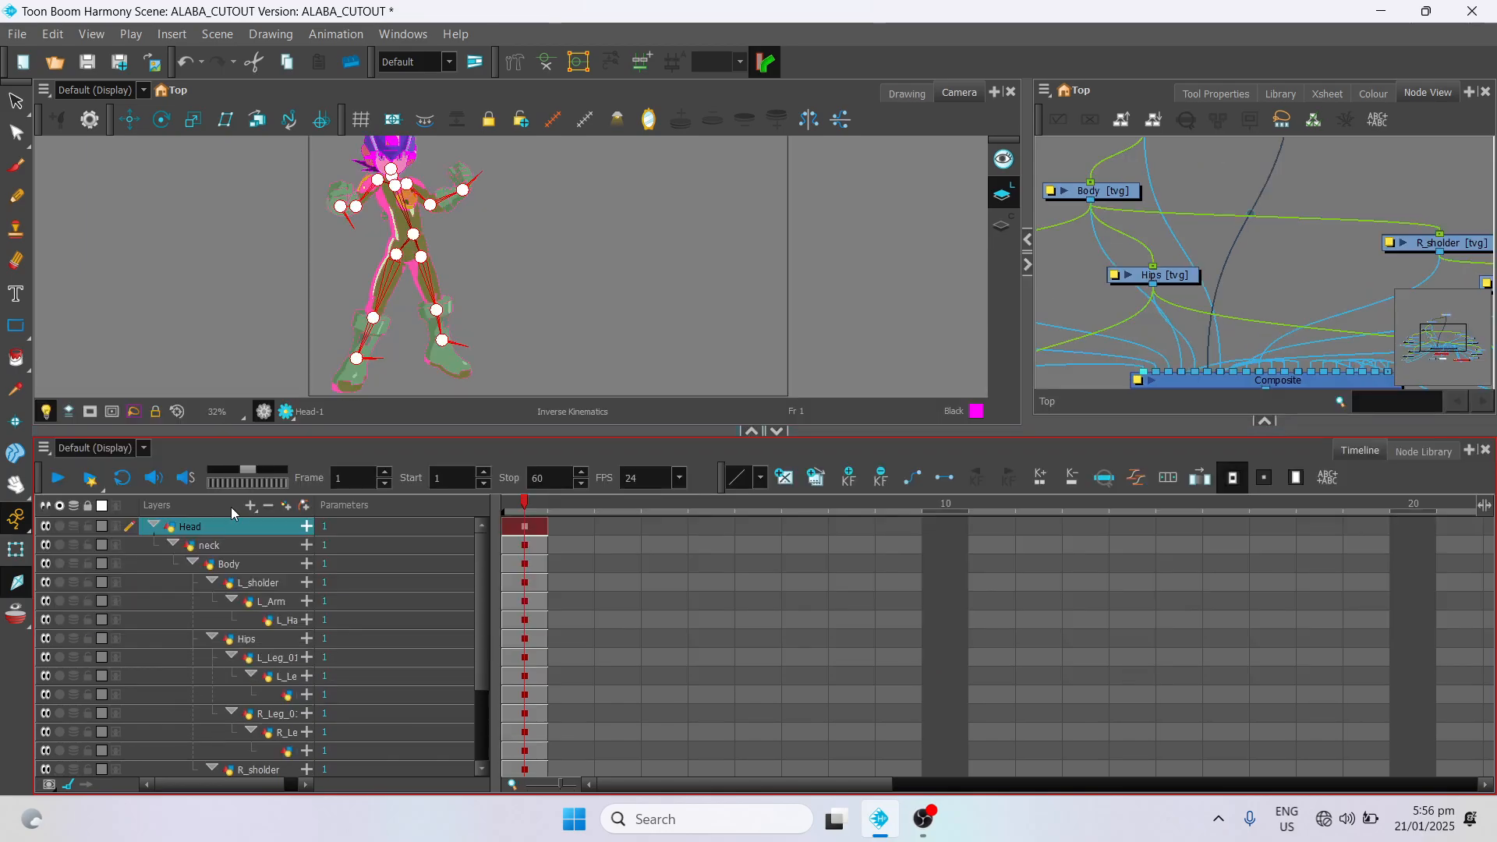
{"action": "left_click", "coordinate": [154, 529]}
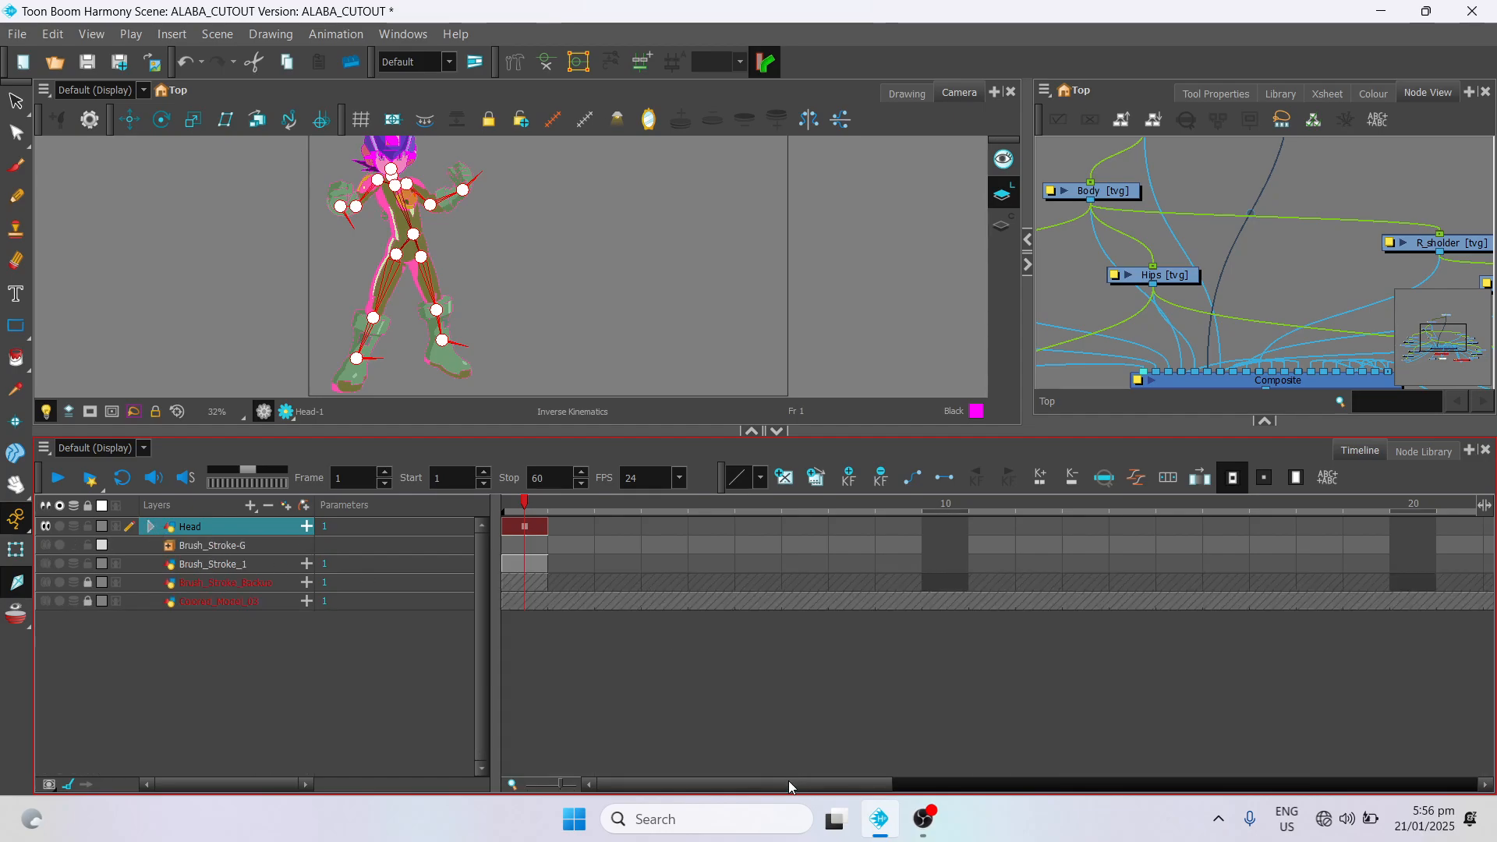
Step: Extend the Head layer's exposure to frame 60 and return to frame 1
{"action": "left_click_drag", "start_coordinate": [789, 783], "coordinate": [1375, 776]}
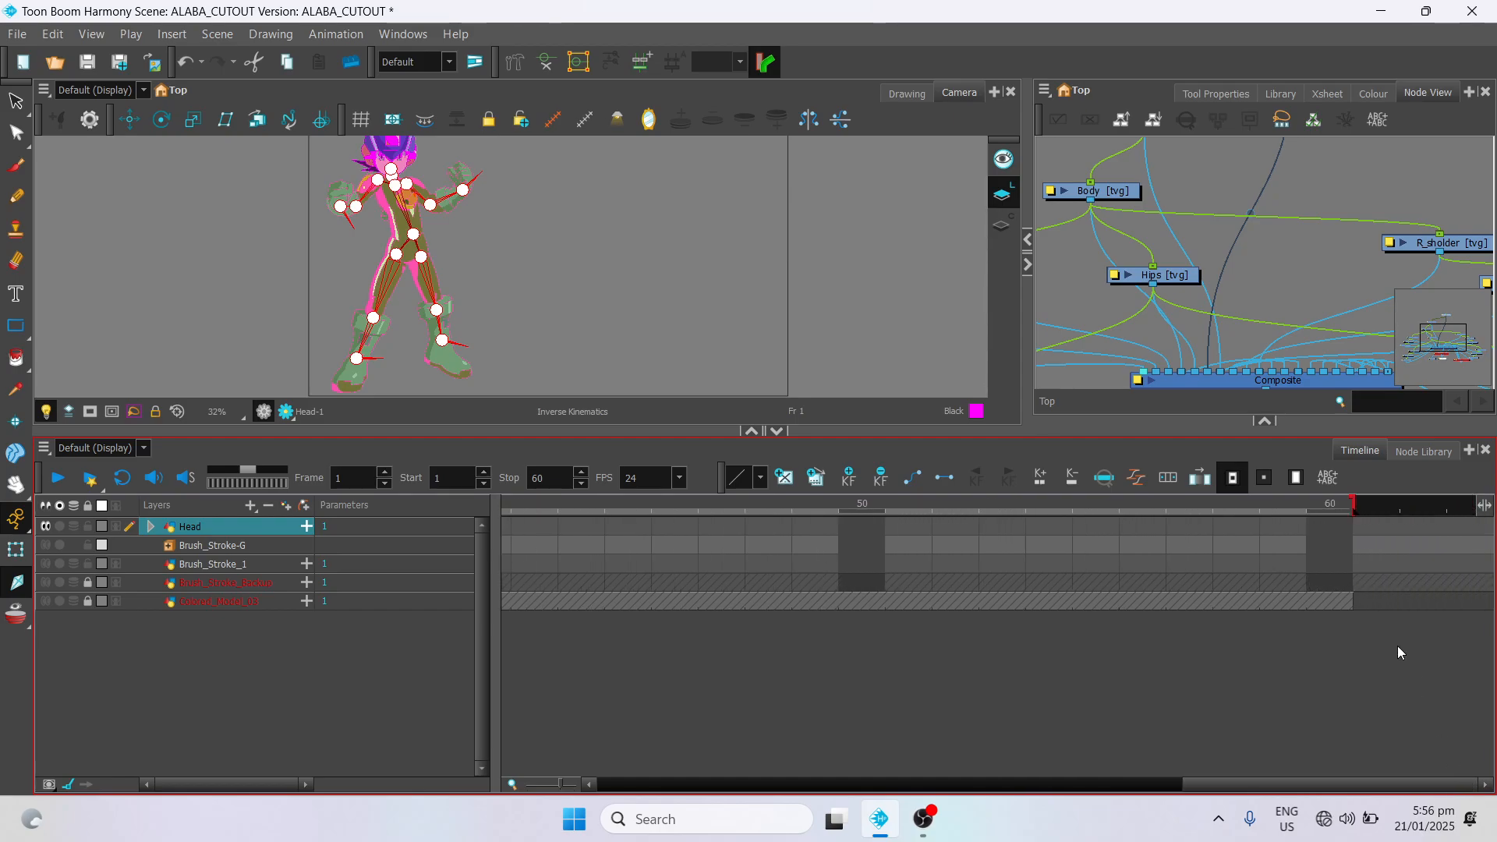
{"action": "left_click", "coordinate": [1341, 530]}
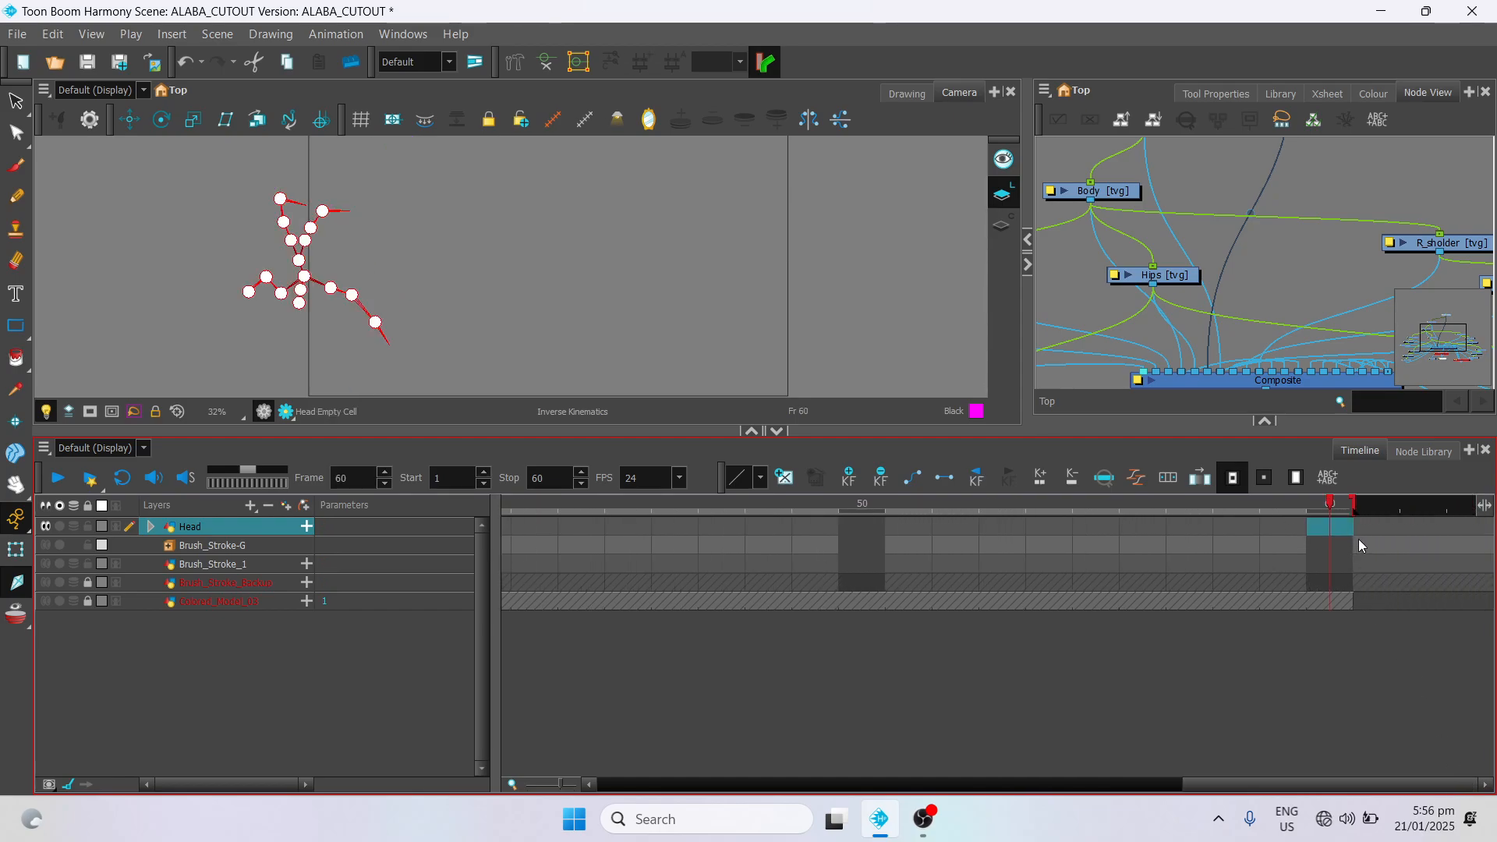
{"action": "key", "text": "F5"}
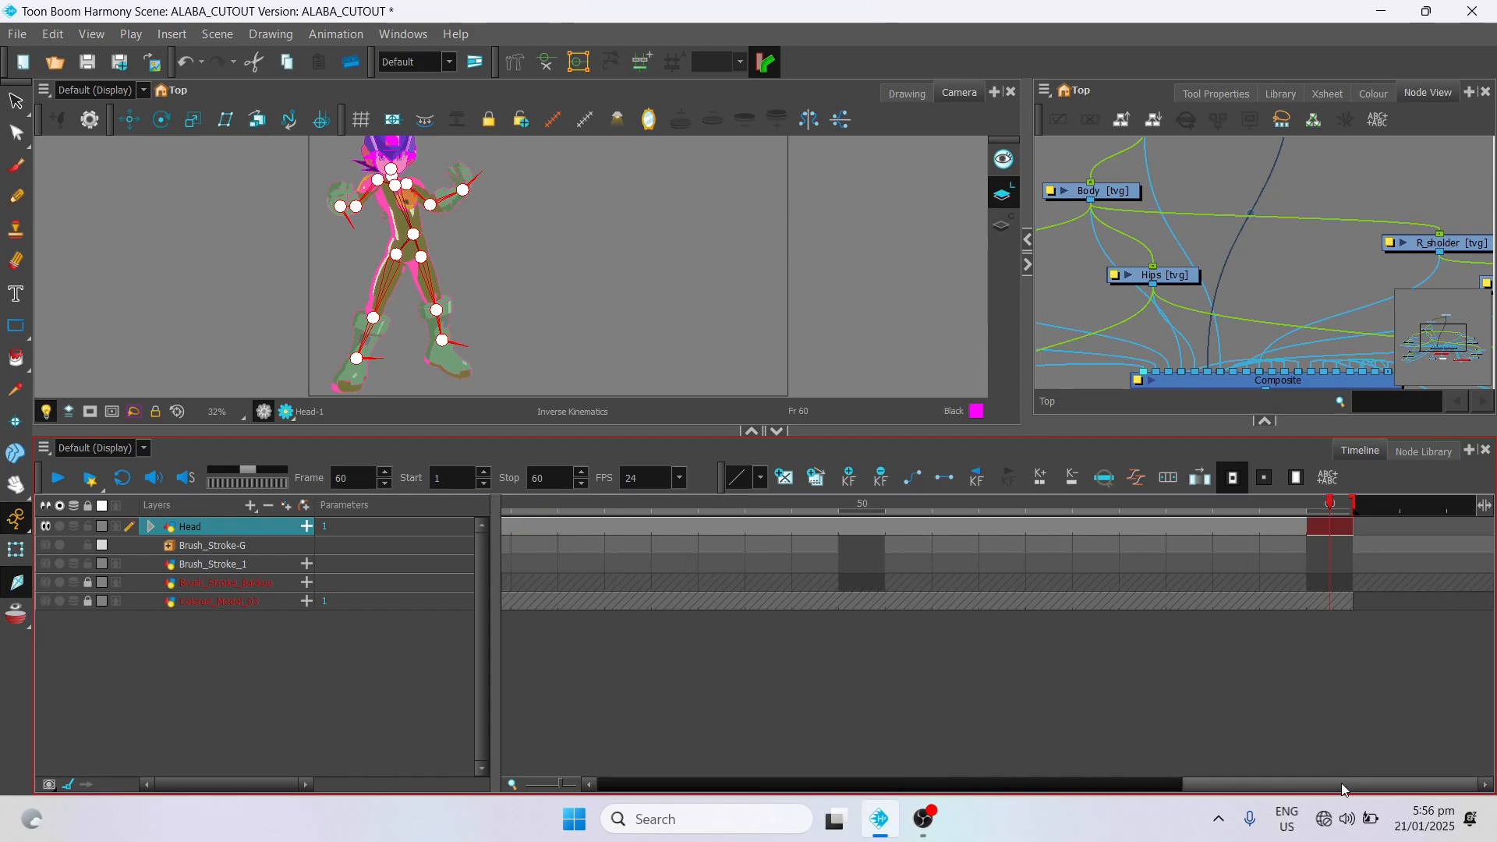
{"action": "left_click_drag", "start_coordinate": [1341, 783], "coordinate": [678, 800]}
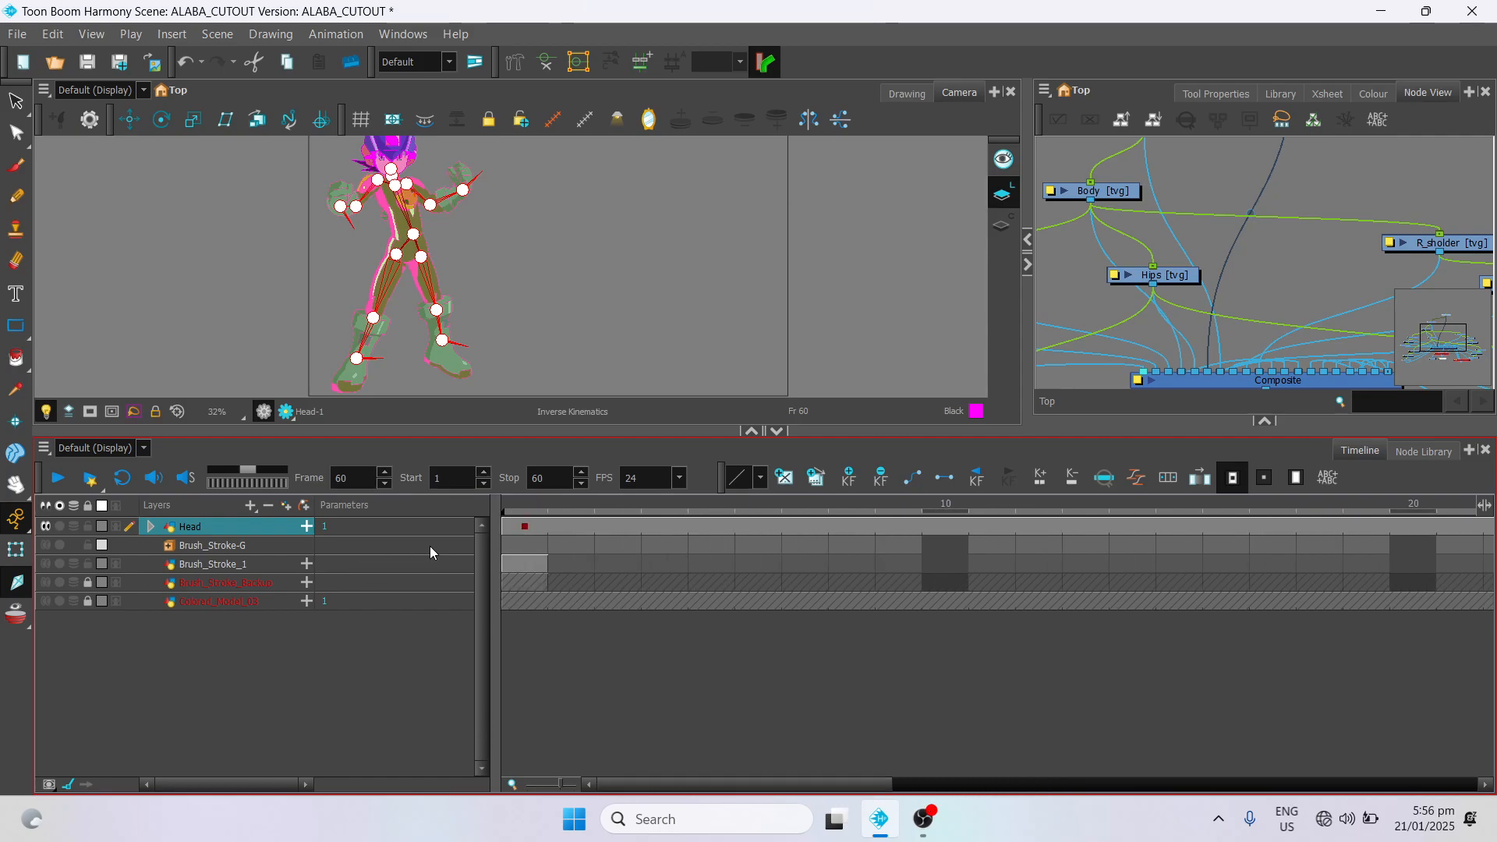
{"action": "left_click", "coordinate": [528, 528]}
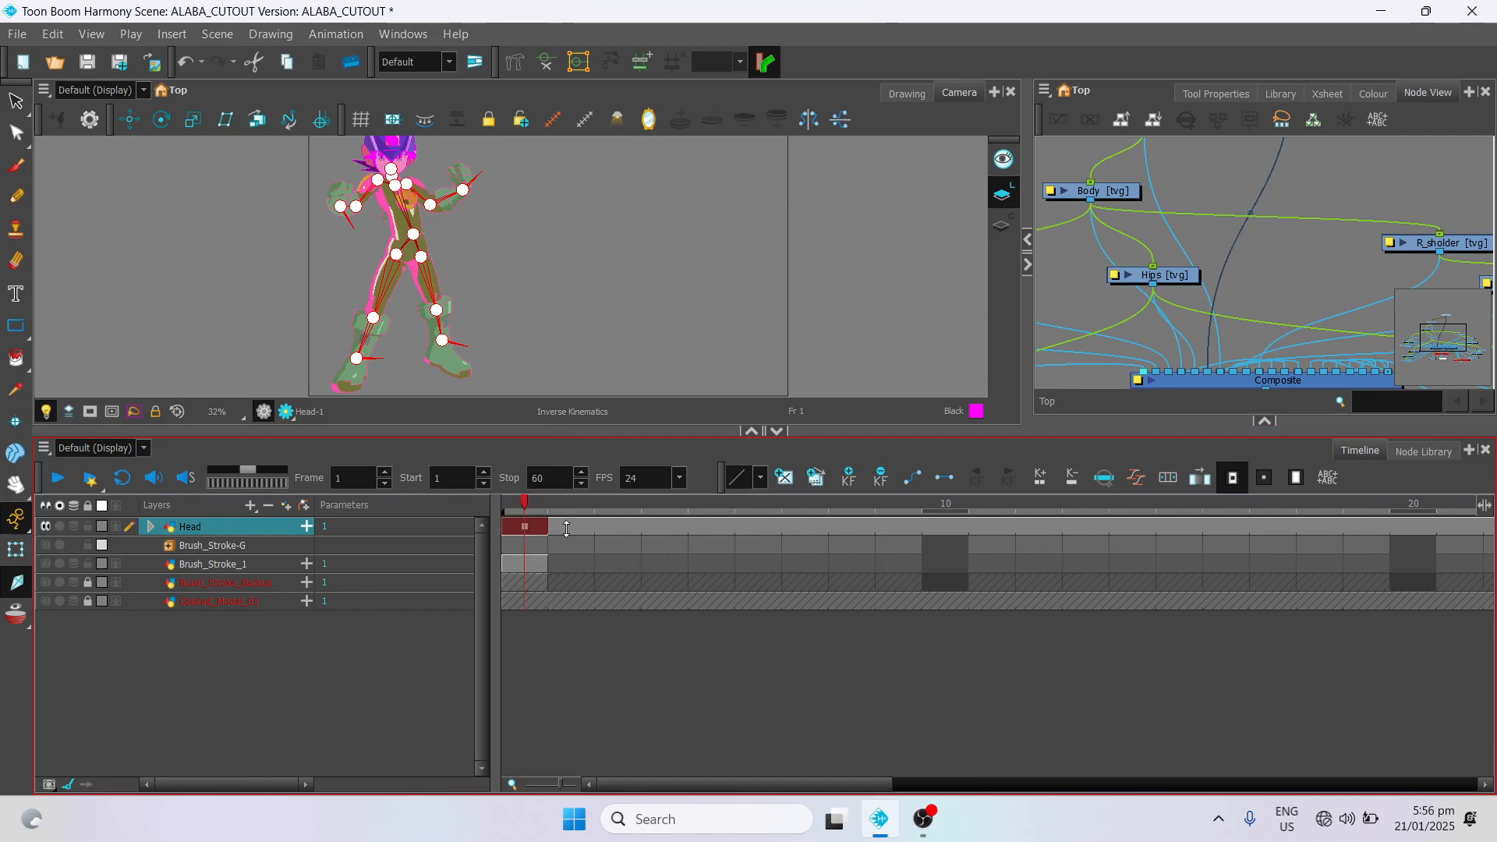
{"action": "left_click_drag", "start_coordinate": [567, 529], "coordinate": [567, 556]}
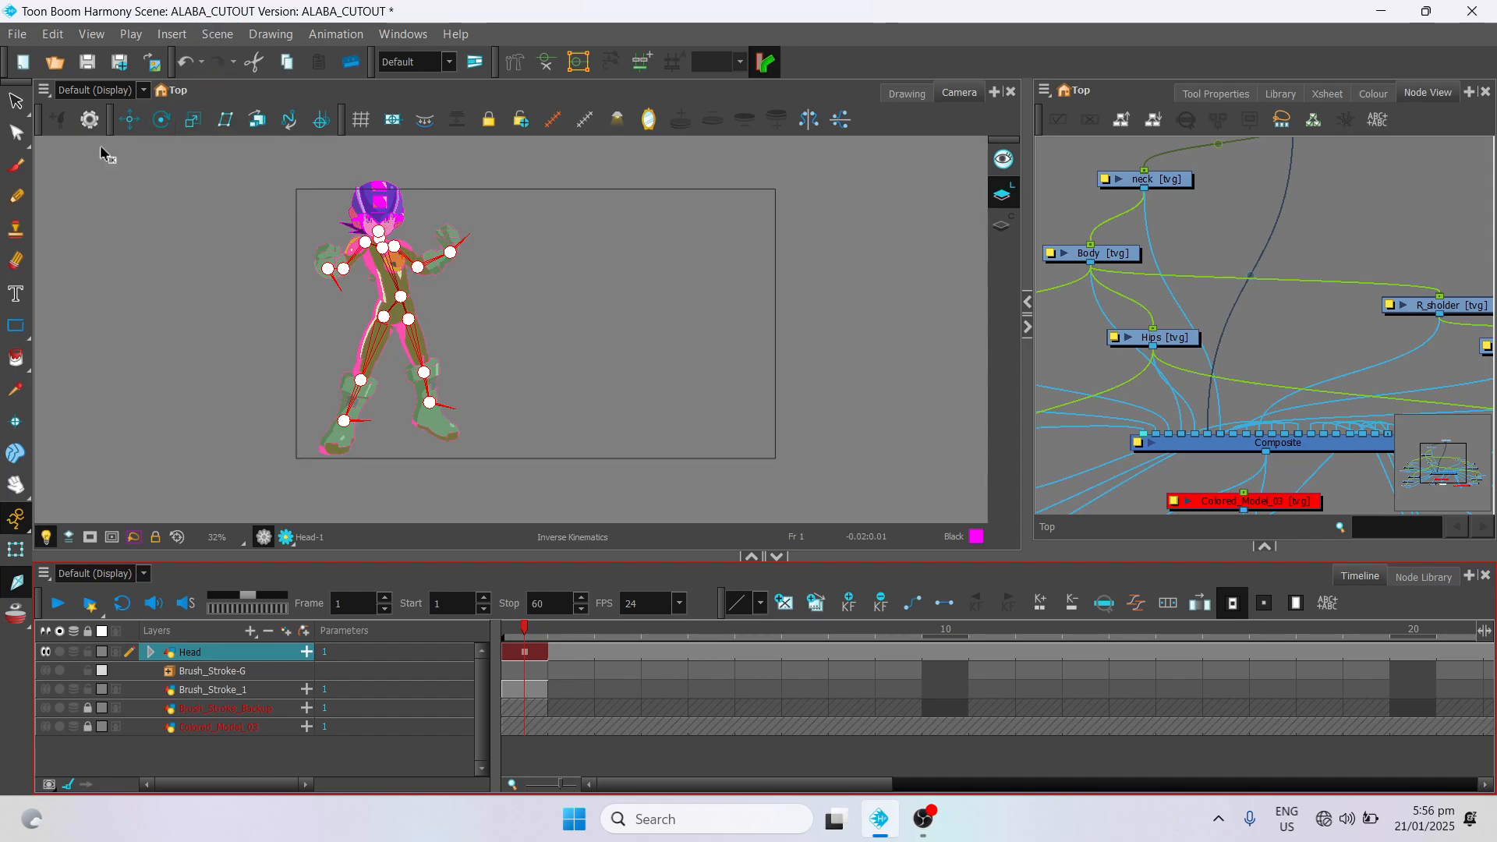
Step: Translate the whole character at frame 1 sideways until its rear foot meets the left edge of the camera frame
{"action": "left_click", "coordinate": [129, 121]}
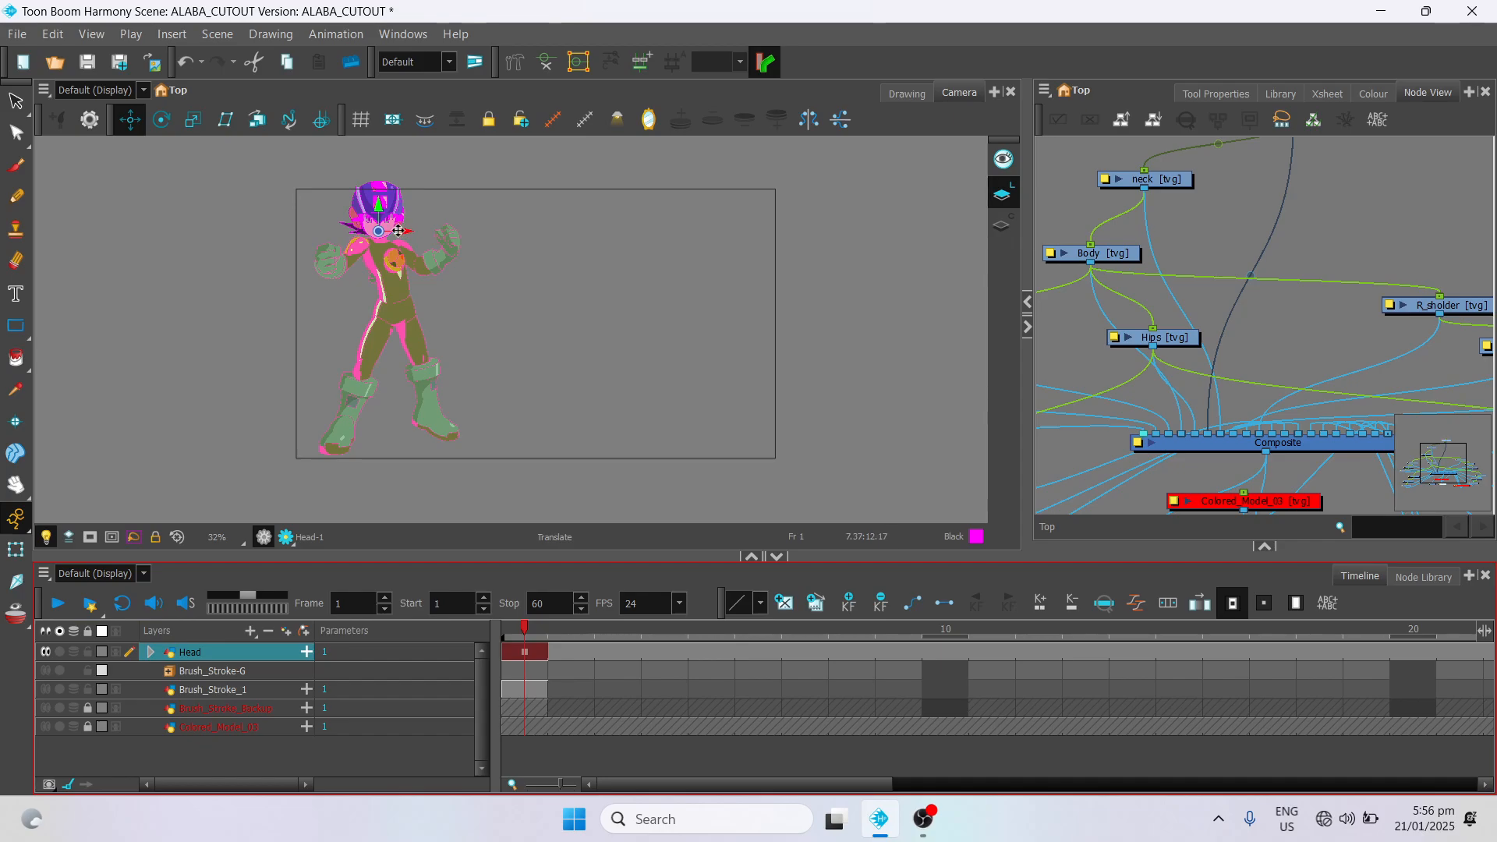
{"action": "left_click_drag", "start_coordinate": [399, 231], "coordinate": [373, 231]}
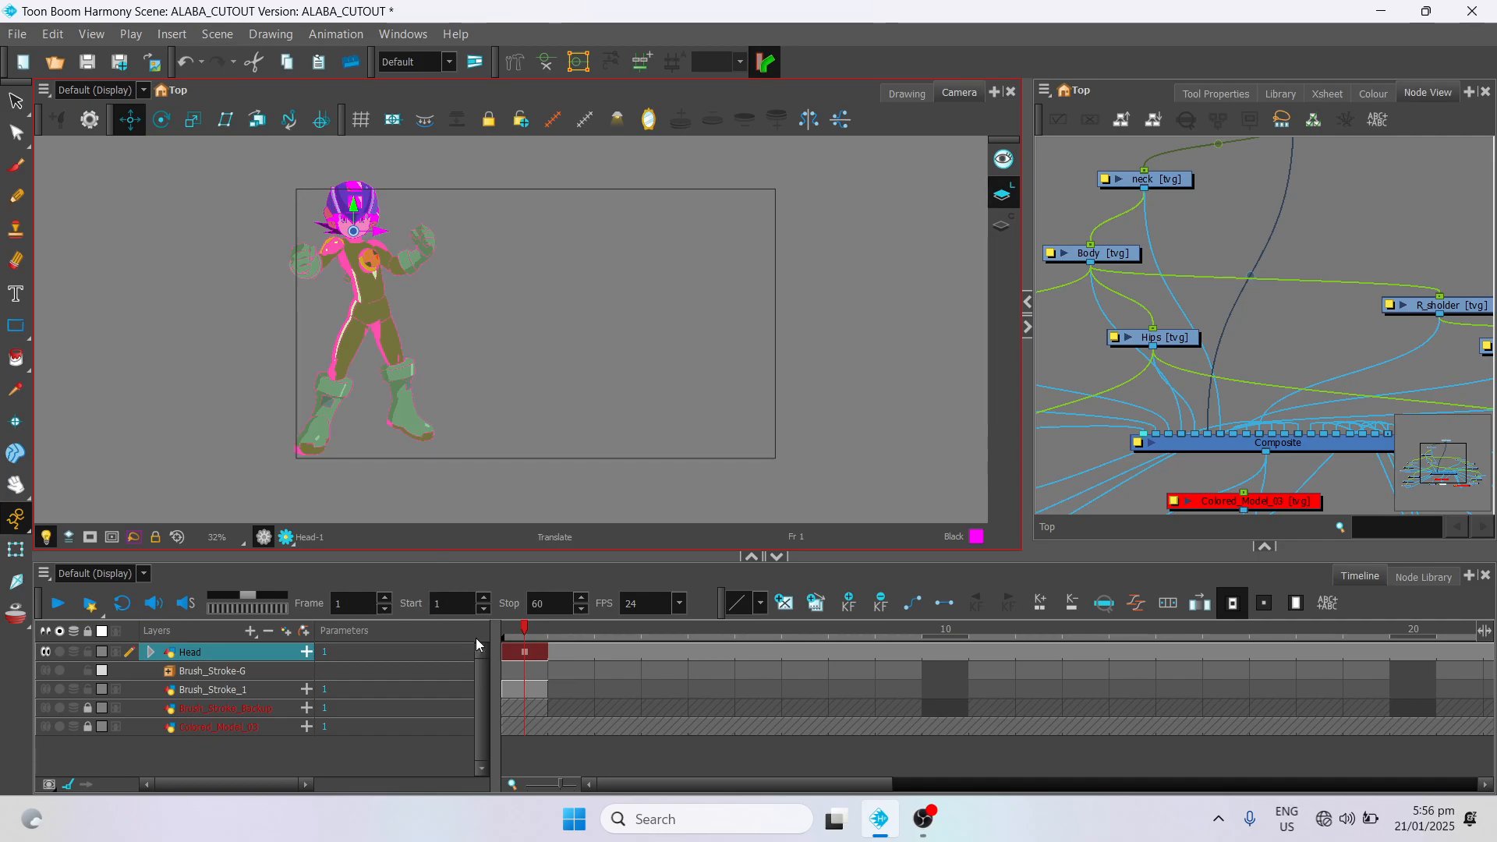
{"action": "left_click", "coordinate": [586, 655]}
{"action": "left_click", "coordinate": [530, 653]}
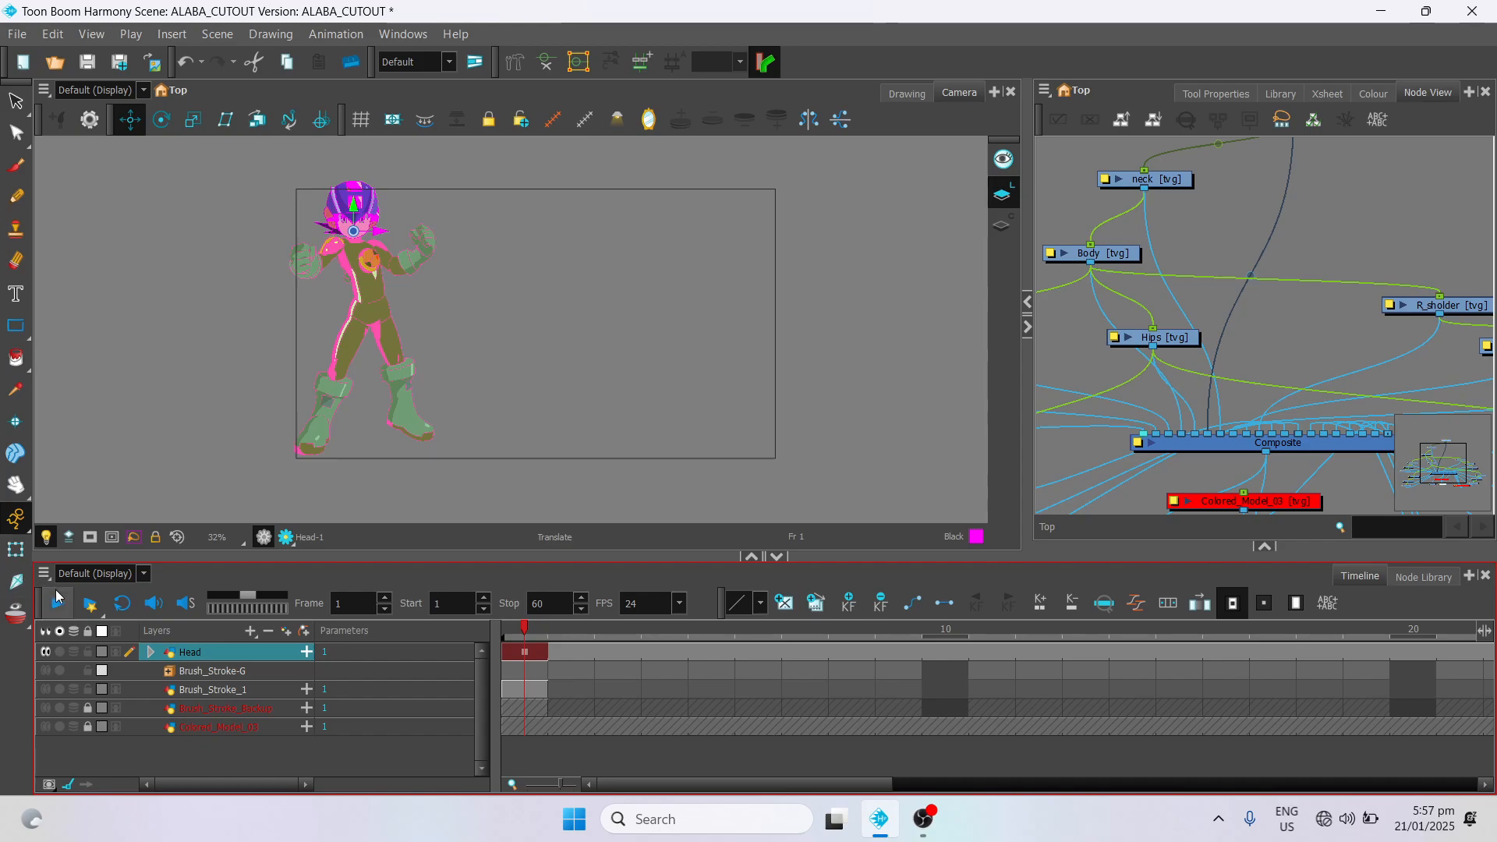
Step: Pose the arms with Inverse Kinematics at frame 1, lowering the outstretched forearm and adjusting the opposite hand
{"action": "left_click", "coordinate": [16, 582]}
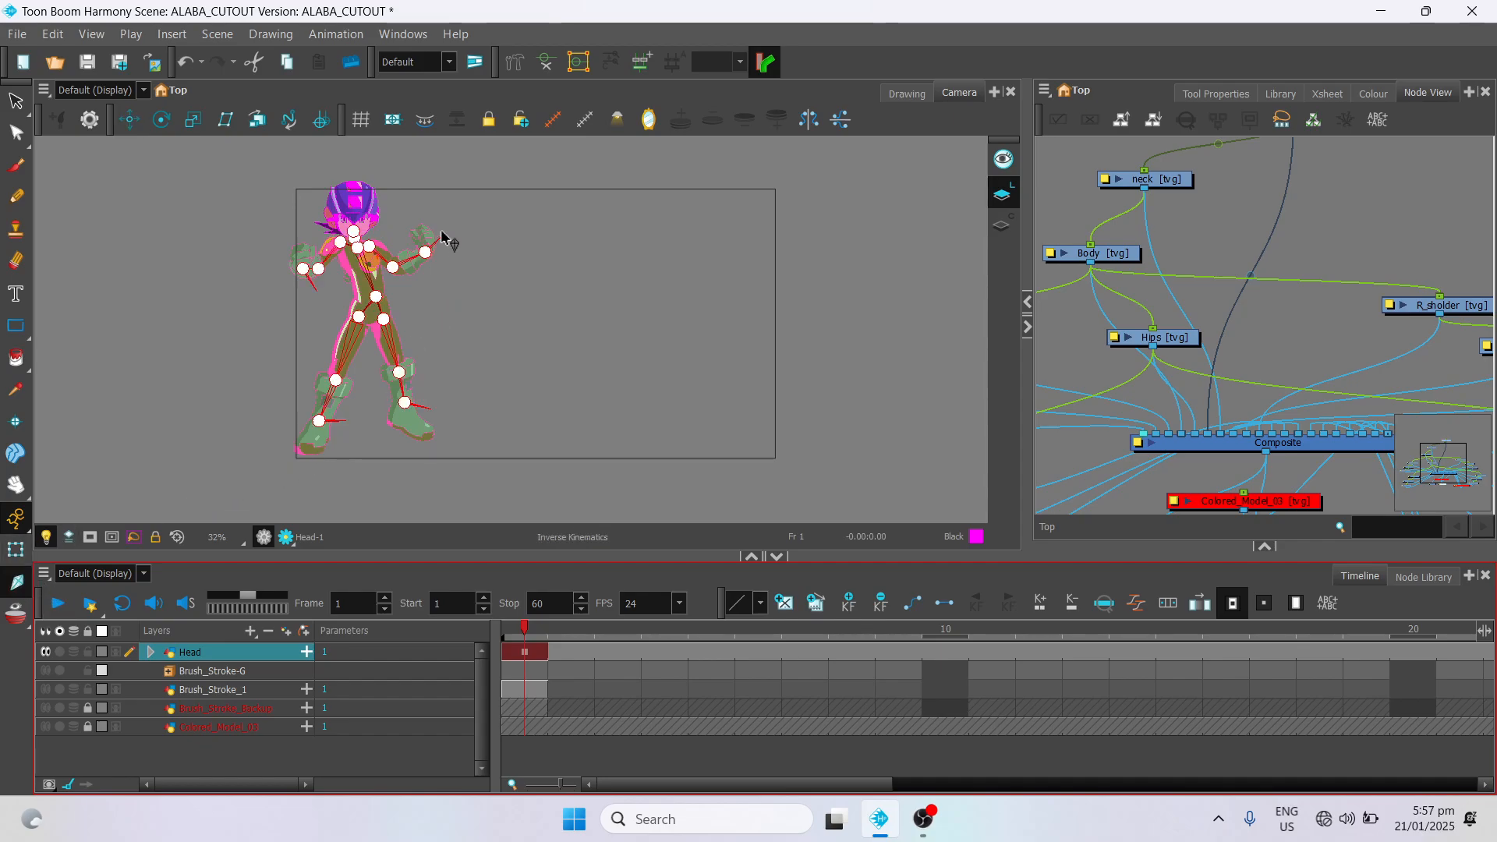
{"action": "left_click_drag", "start_coordinate": [442, 240], "coordinate": [454, 290]}
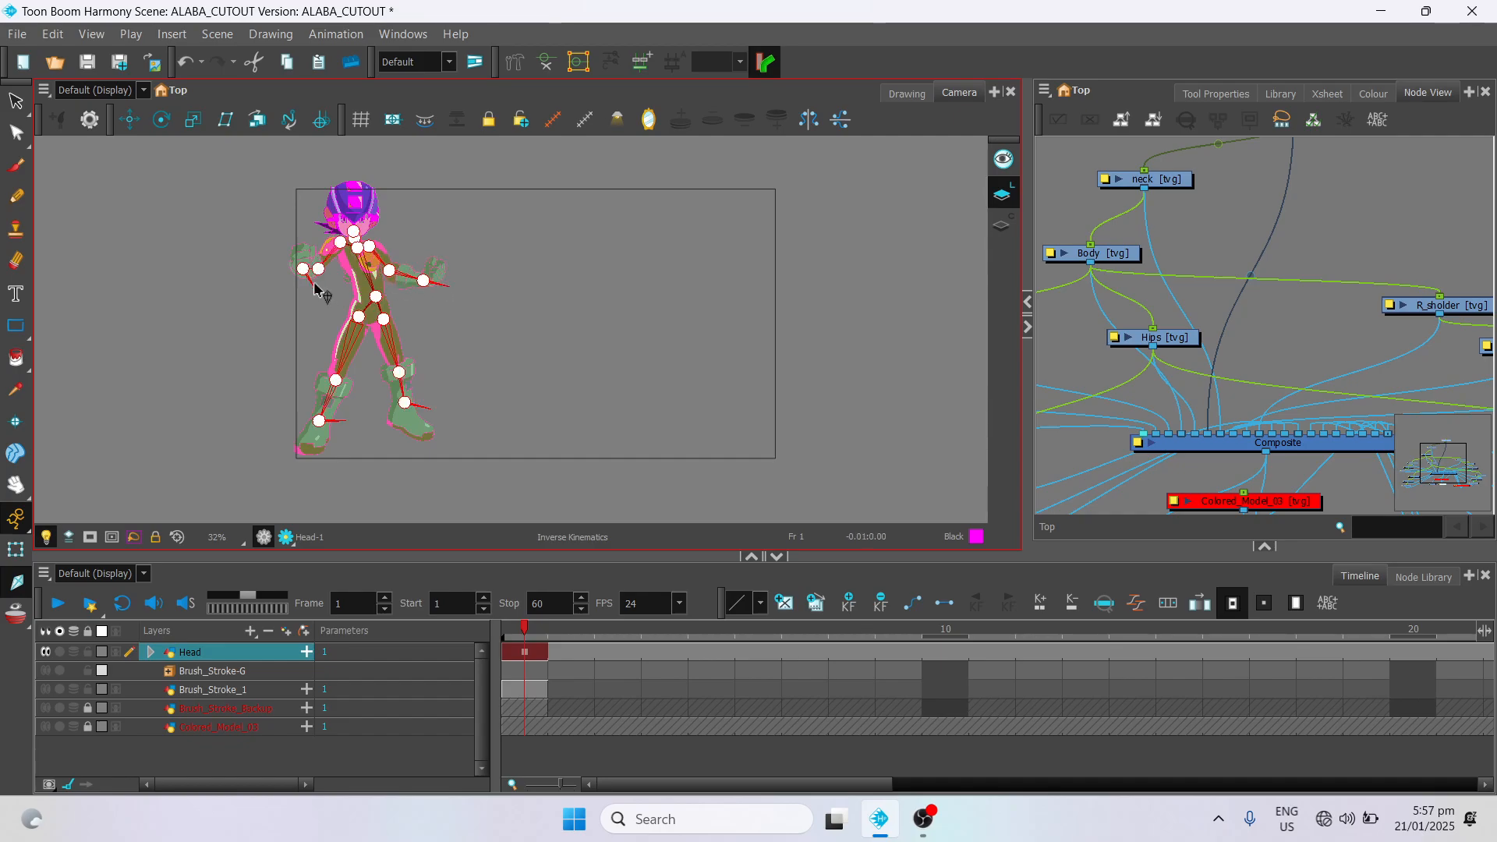
{"action": "left_click_drag", "start_coordinate": [302, 277], "coordinate": [312, 291]}
Step: Select the outstretched arm's upper-arm and forearm bones with Inverse Kinematics and rotate only its hand slightly downward at frame 1
{"action": "scroll", "coordinate": [491, 289], "scroll_direction": "up", "scroll_amount": 2}
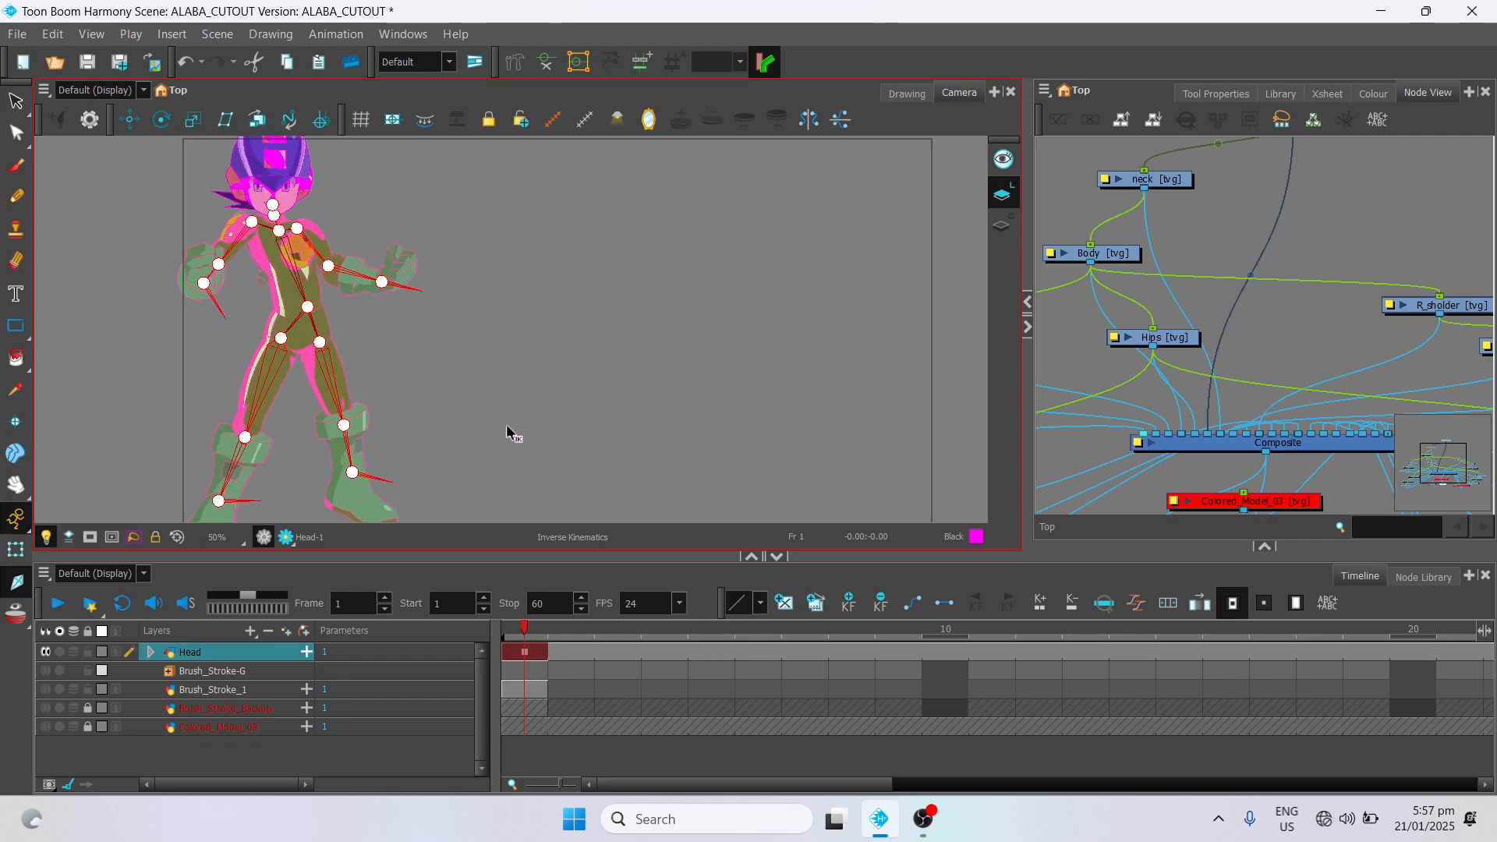
{"action": "key", "text": "space"}
{"action": "left_click_drag", "start_coordinate": [493, 302], "coordinate": [542, 328]}
{"action": "scroll", "coordinate": [461, 366], "scroll_direction": "down", "scroll_amount": 2}
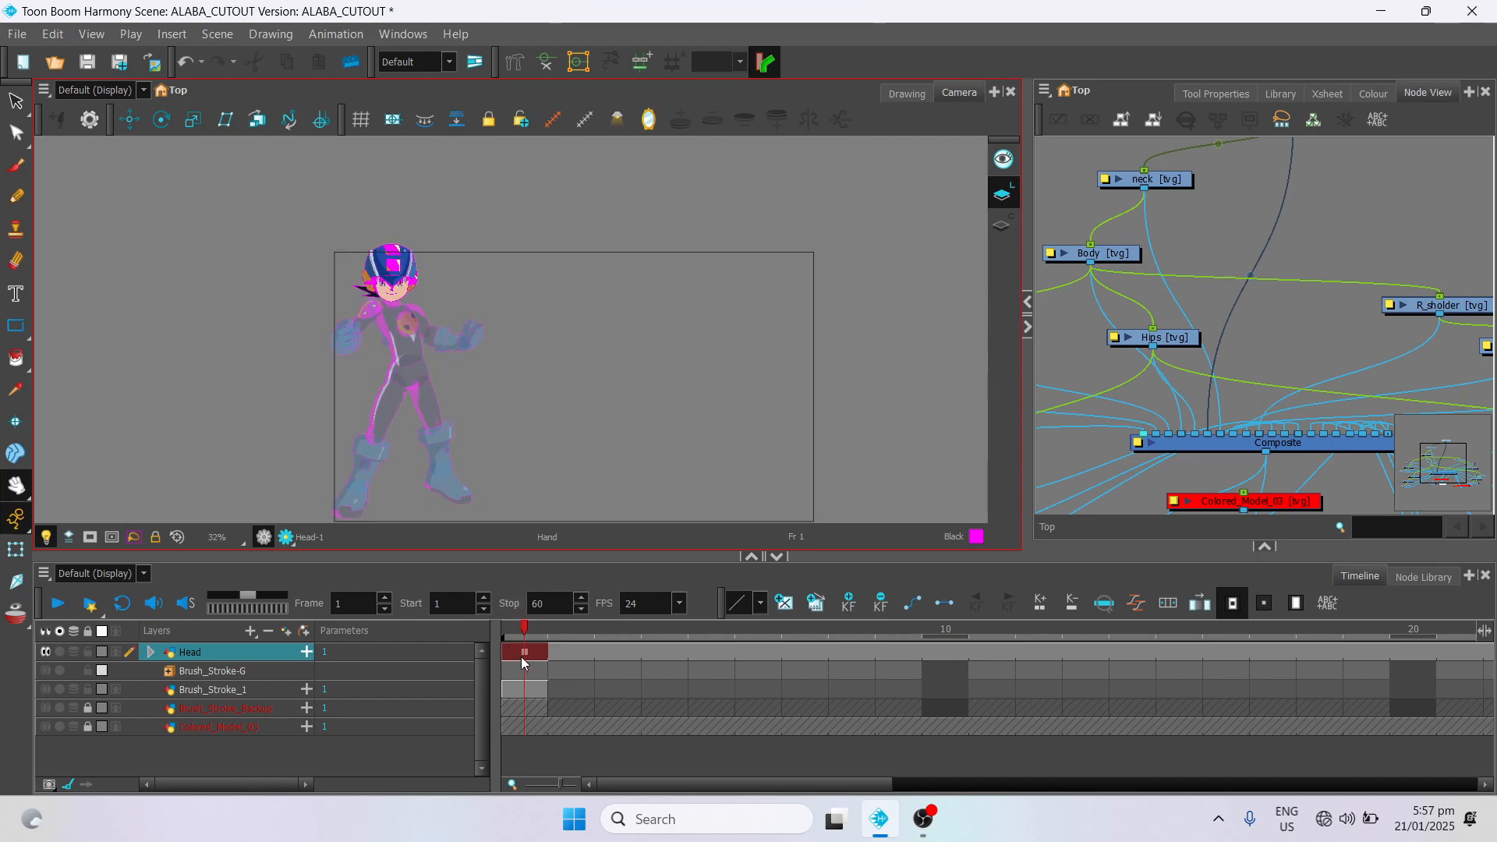
{"action": "left_click", "coordinate": [521, 659]}
{"action": "left_click", "coordinate": [16, 585]}
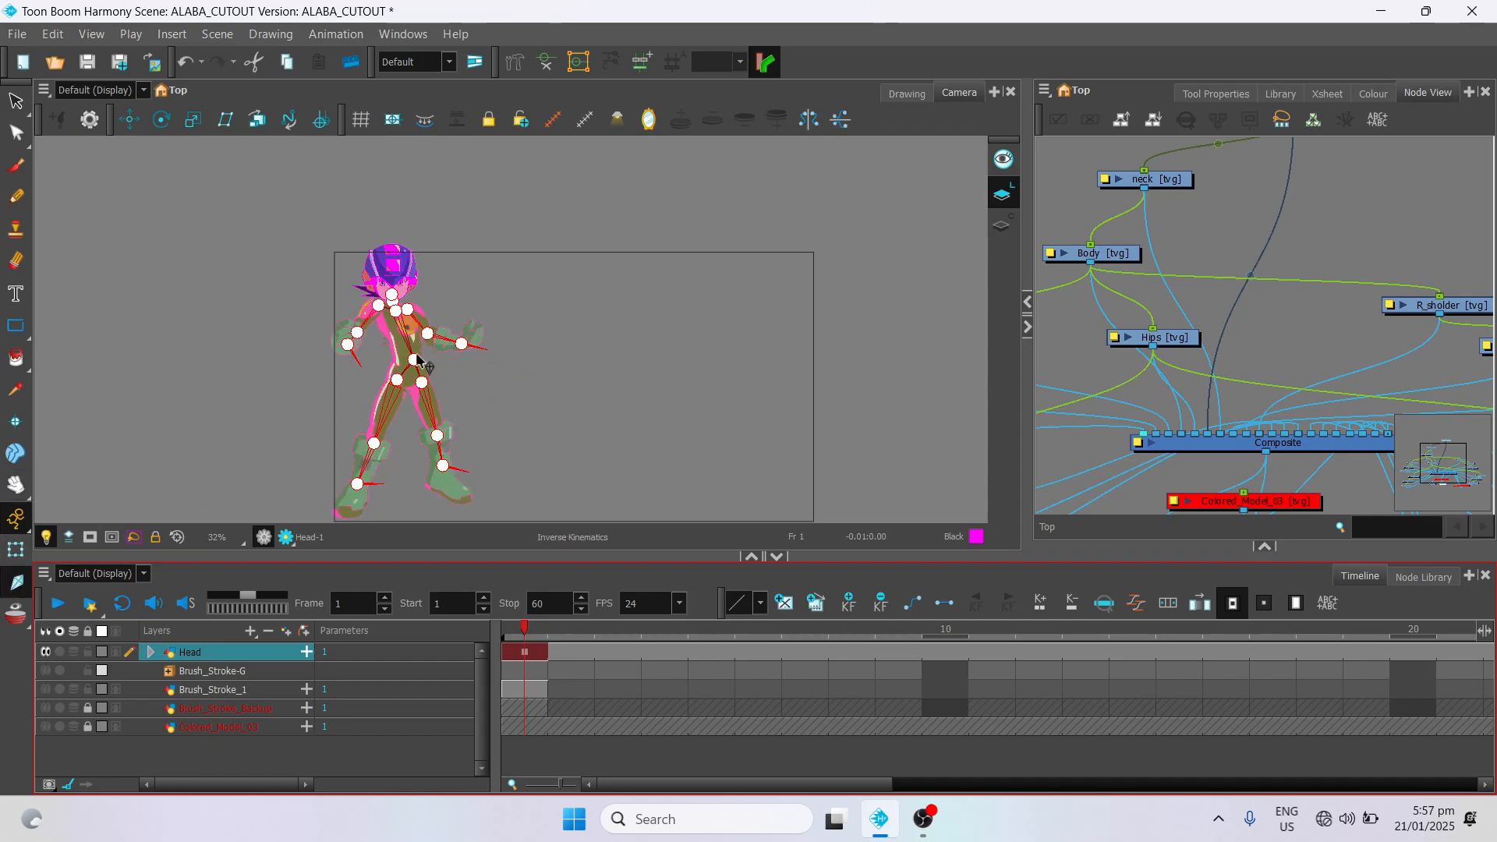
{"action": "scroll", "coordinate": [490, 380], "scroll_direction": "up", "scroll_amount": 3}
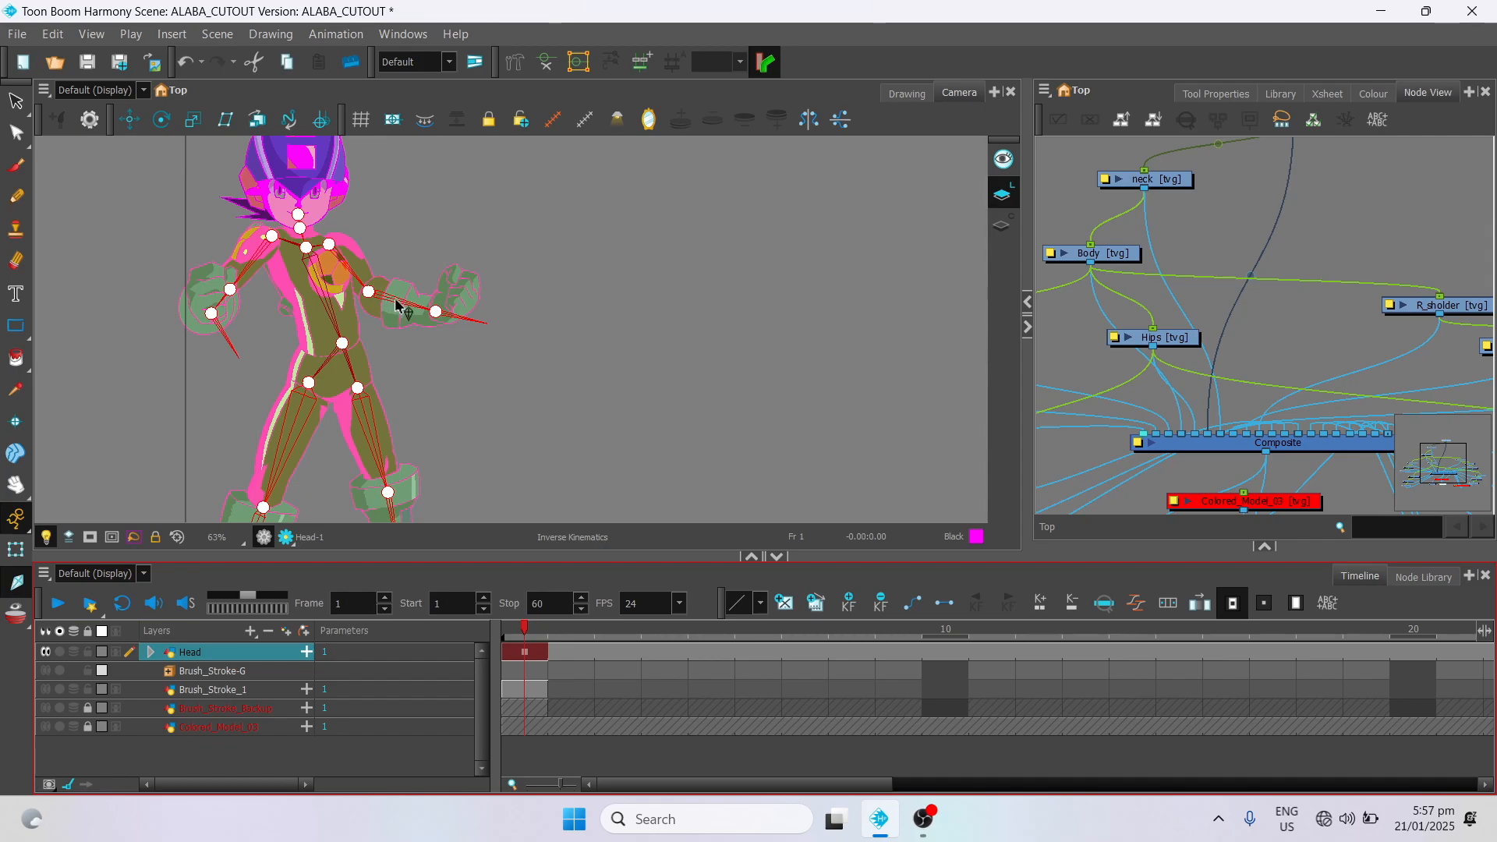
{"action": "left_click", "coordinate": [398, 306]}
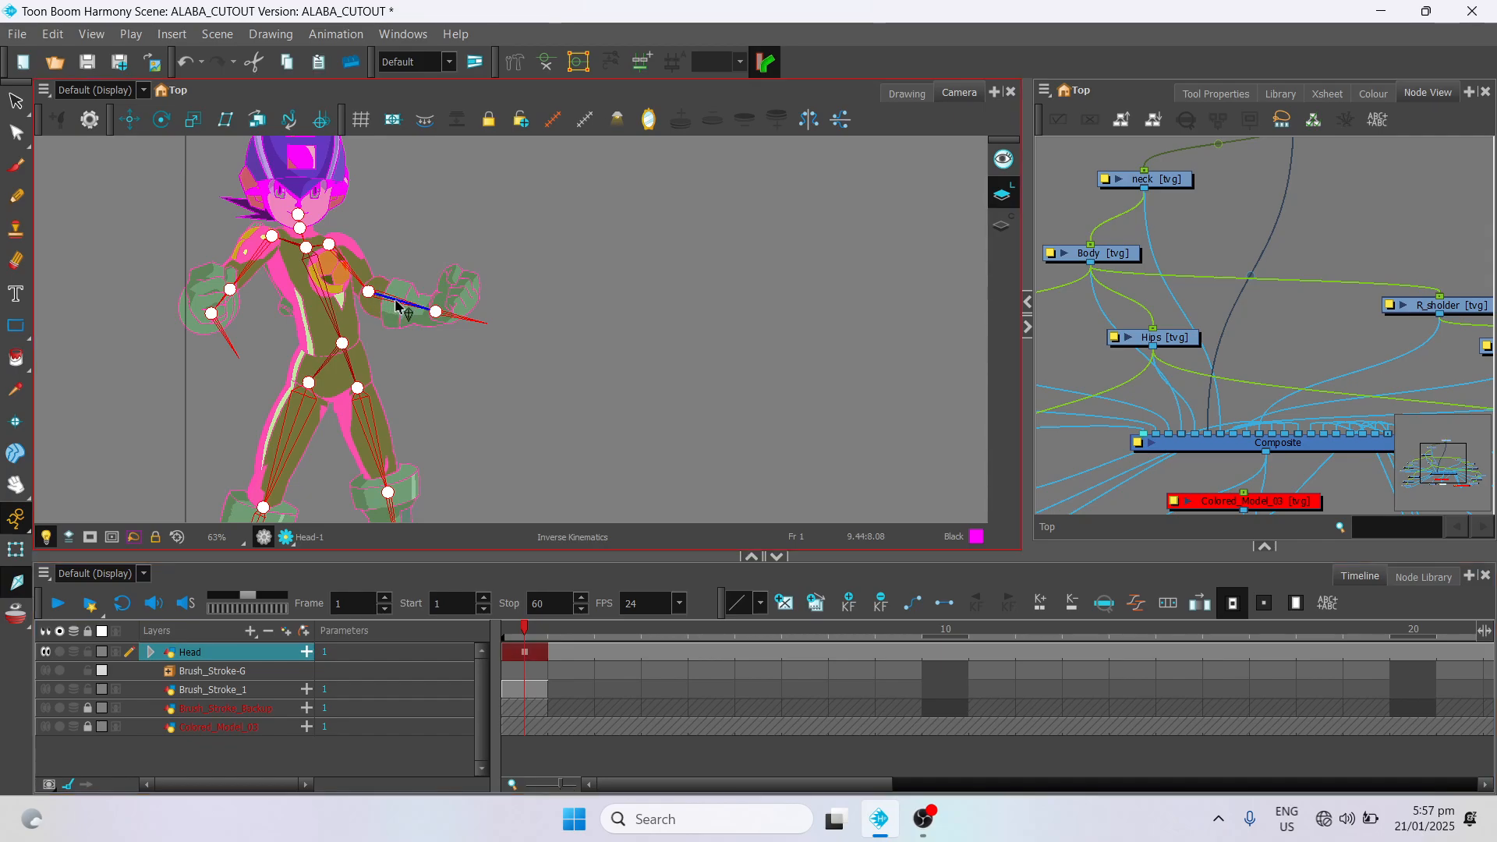
{"action": "left_click", "coordinate": [357, 275], "text": "shift"}
{"action": "left_click_drag", "start_coordinate": [478, 324], "coordinate": [470, 342]}
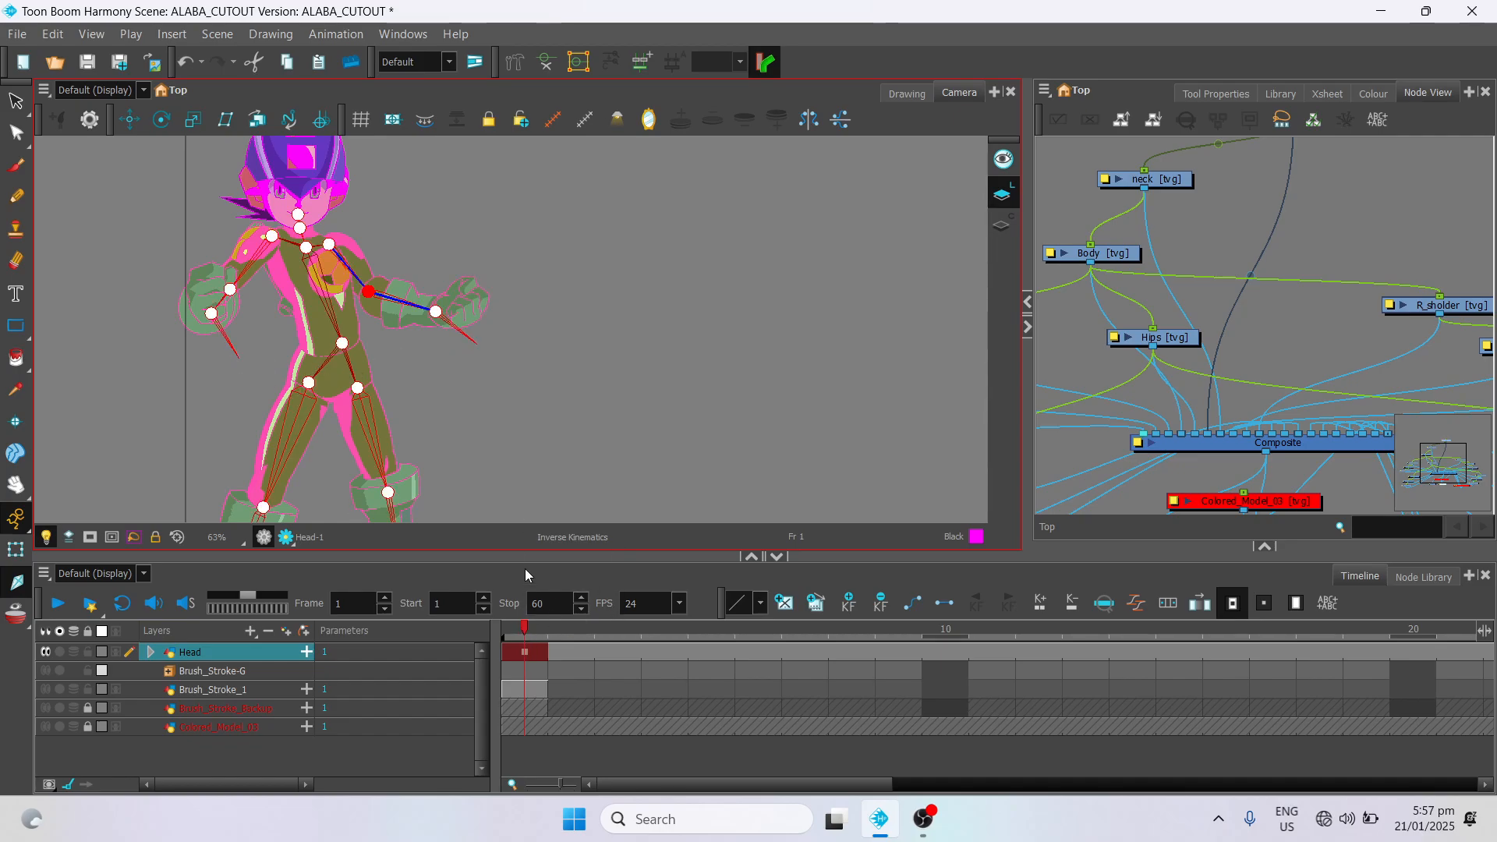
{"action": "scroll", "coordinate": [632, 281], "scroll_direction": "down", "scroll_amount": 2}
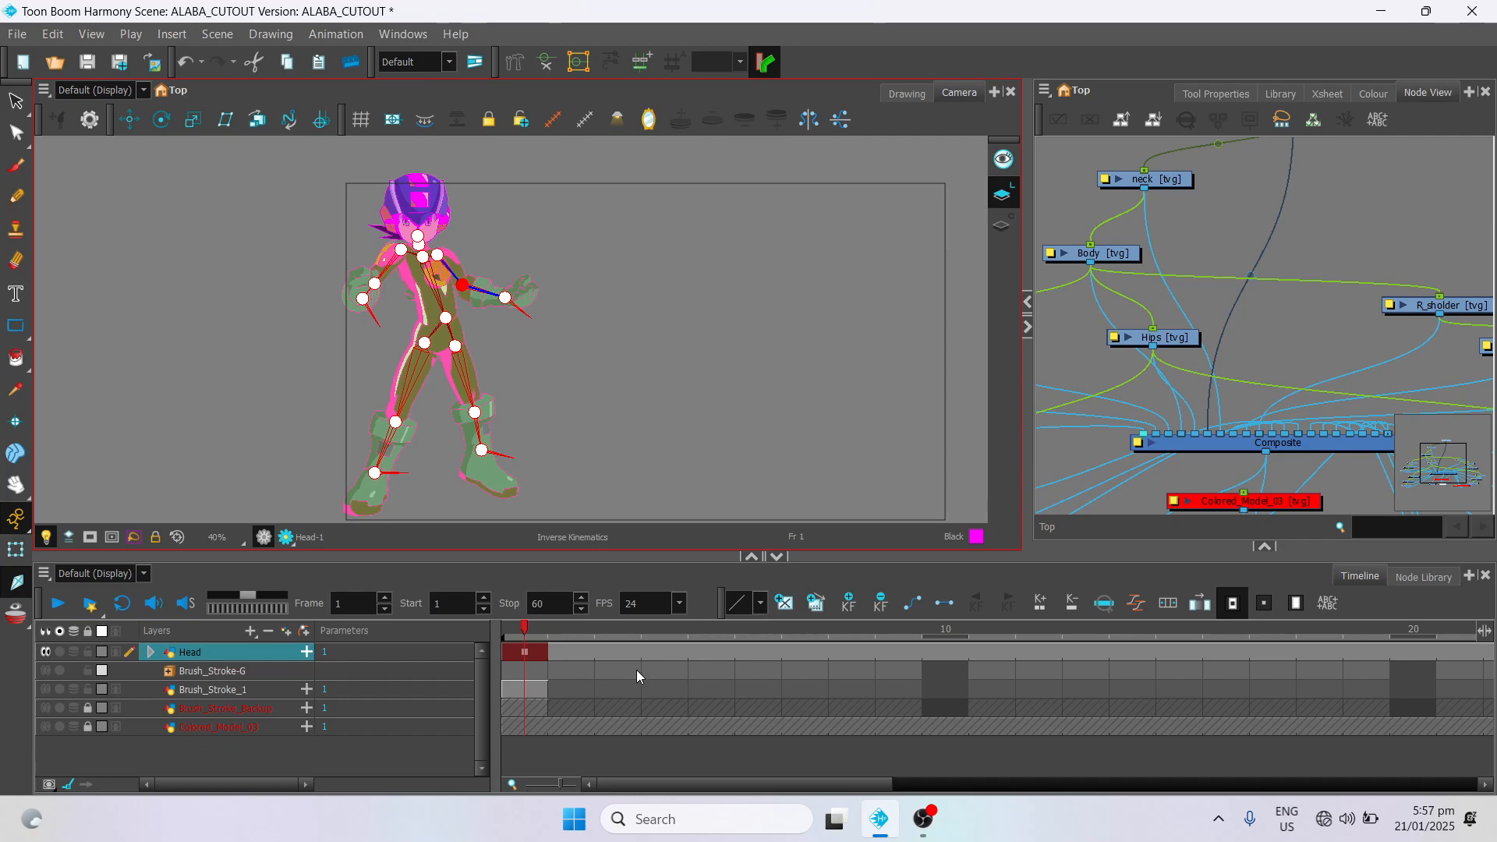
{"action": "left_click_drag", "start_coordinate": [577, 657], "coordinate": [737, 651]}
{"action": "left_click_drag", "start_coordinate": [587, 651], "coordinate": [767, 653]}
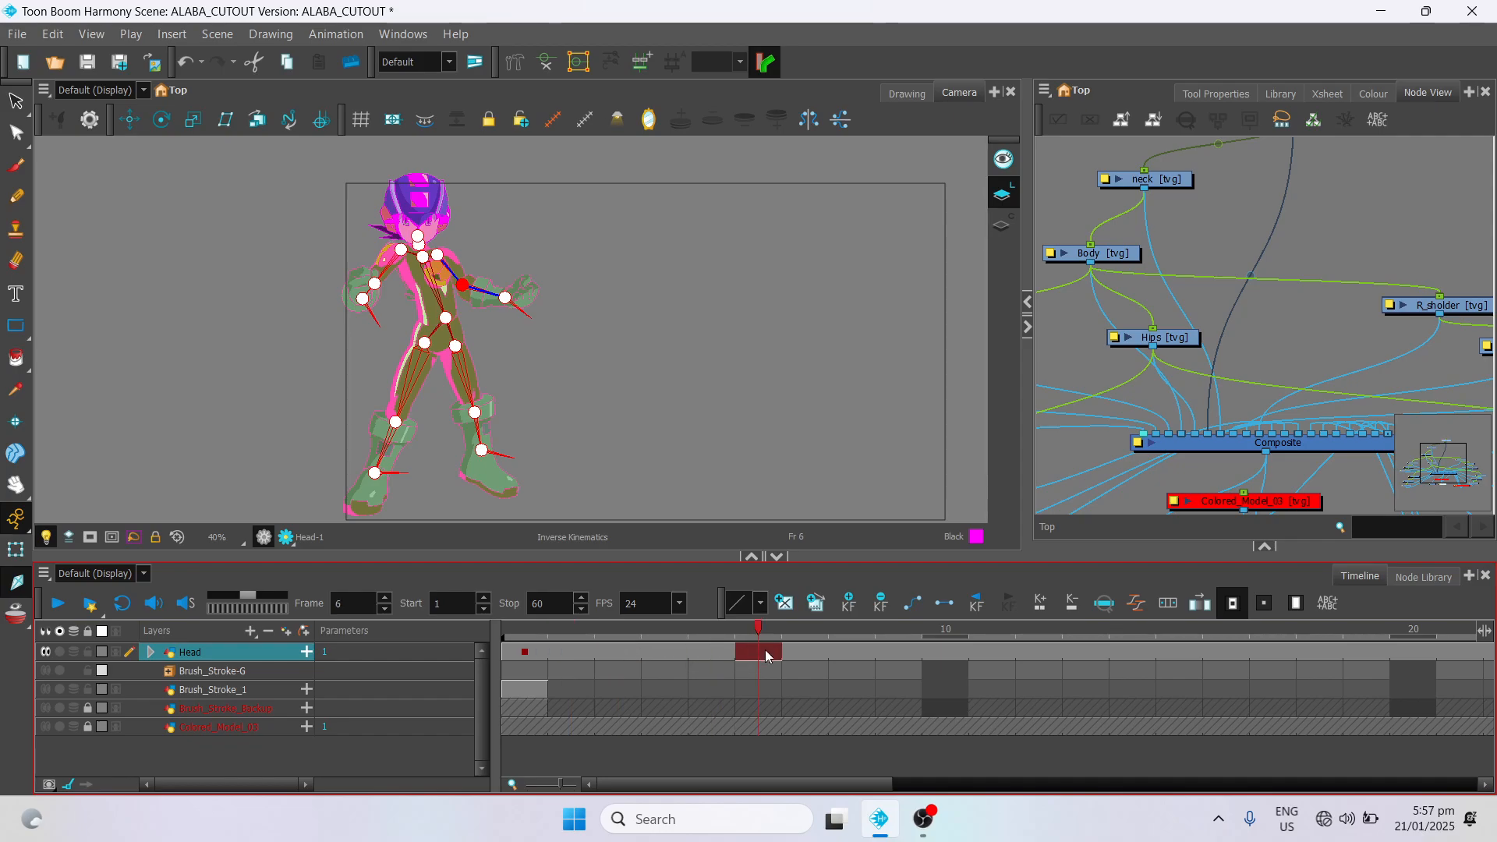
{"action": "left_click", "coordinate": [943, 659]}
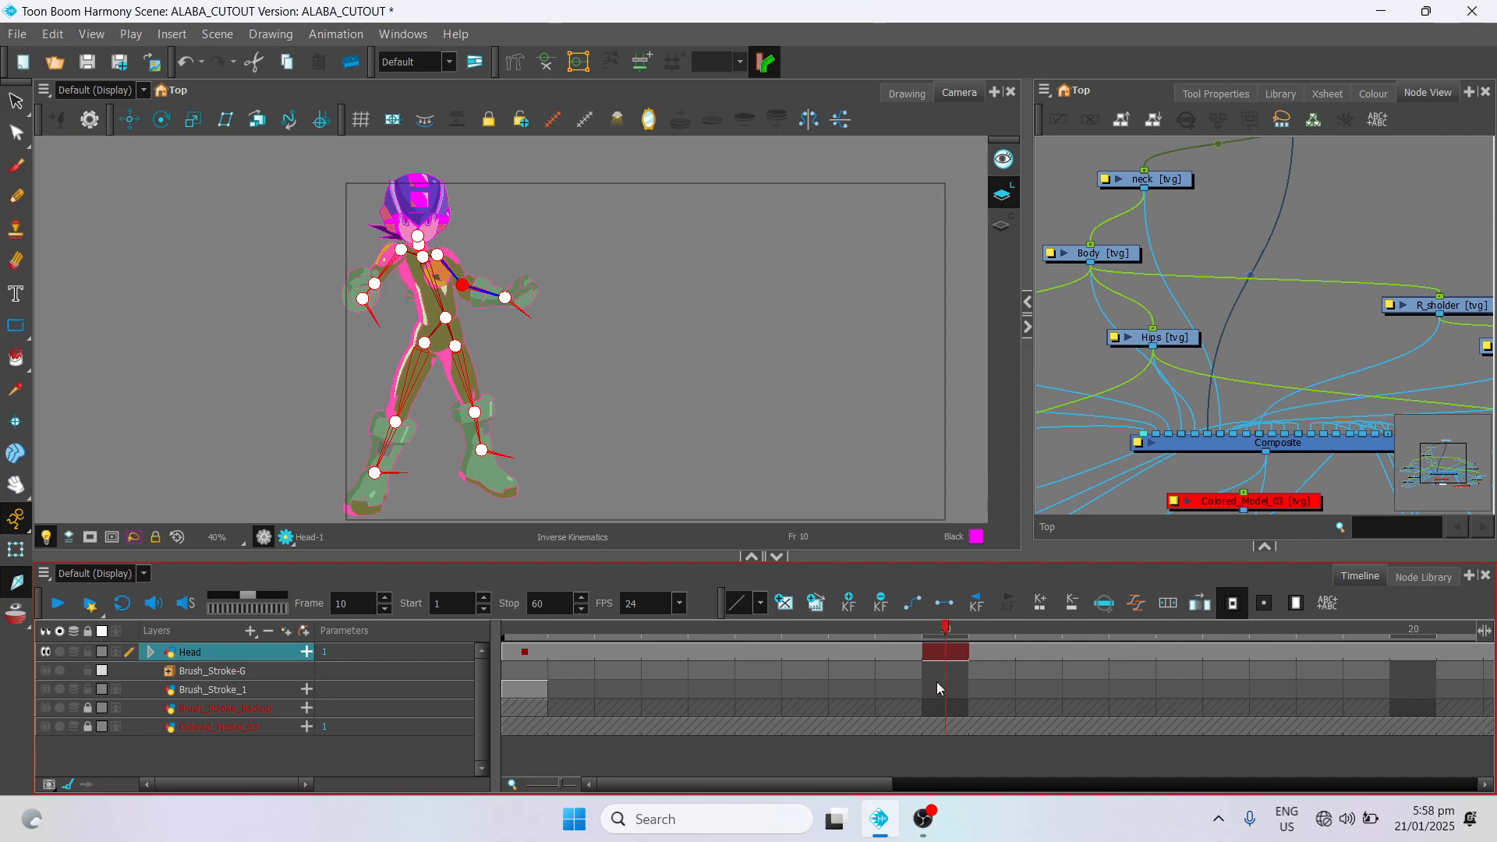
{"action": "left_click", "coordinate": [528, 659]}
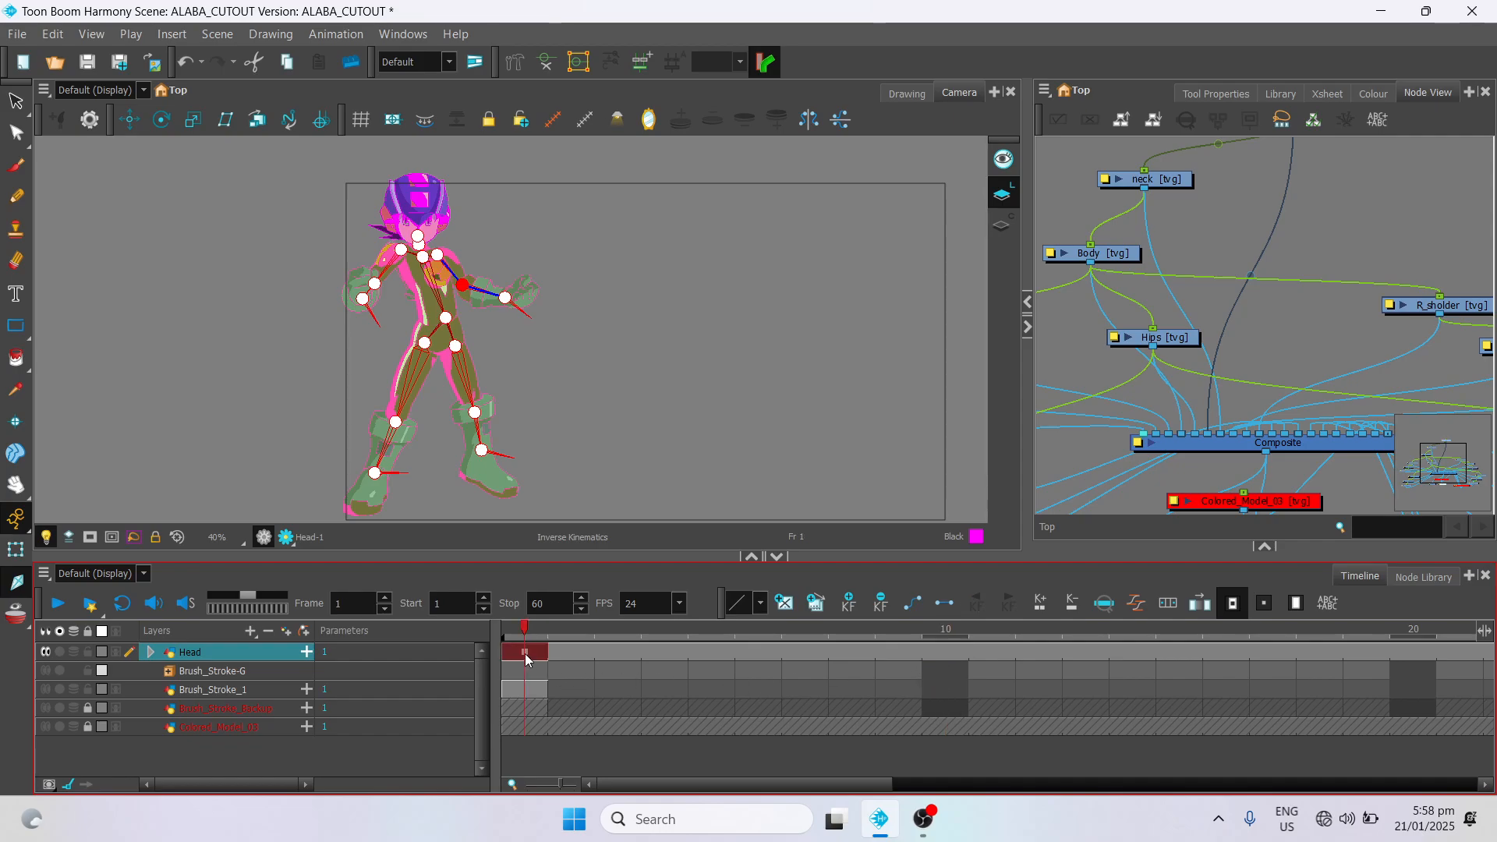
Step: Switch to the Select tool at frame 1 and clear any selection on the canvas
{"action": "left_click", "coordinate": [15, 102]}
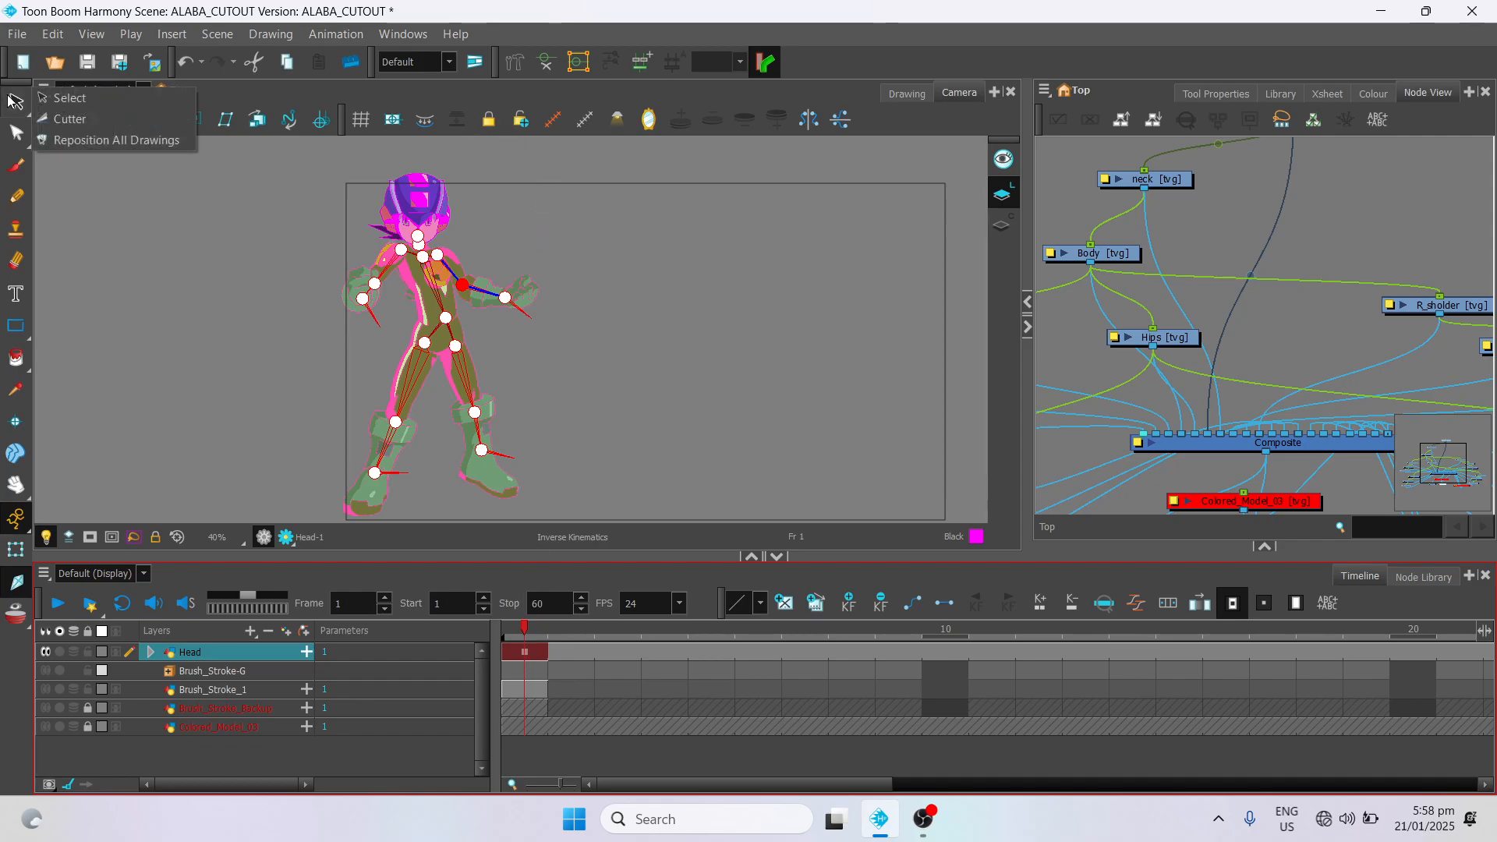
{"action": "left_click", "coordinate": [67, 99]}
{"action": "mouse_move", "coordinate": [292, 153]}
{"action": "left_mouse_down"}
{"action": "mouse_move", "coordinate": [184, 508]}
{"action": "mouse_move", "coordinate": [793, 276]}
{"action": "mouse_move", "coordinate": [682, 140]}
{"action": "left_mouse_up"}
{"action": "left_click", "coordinate": [284, 348]}
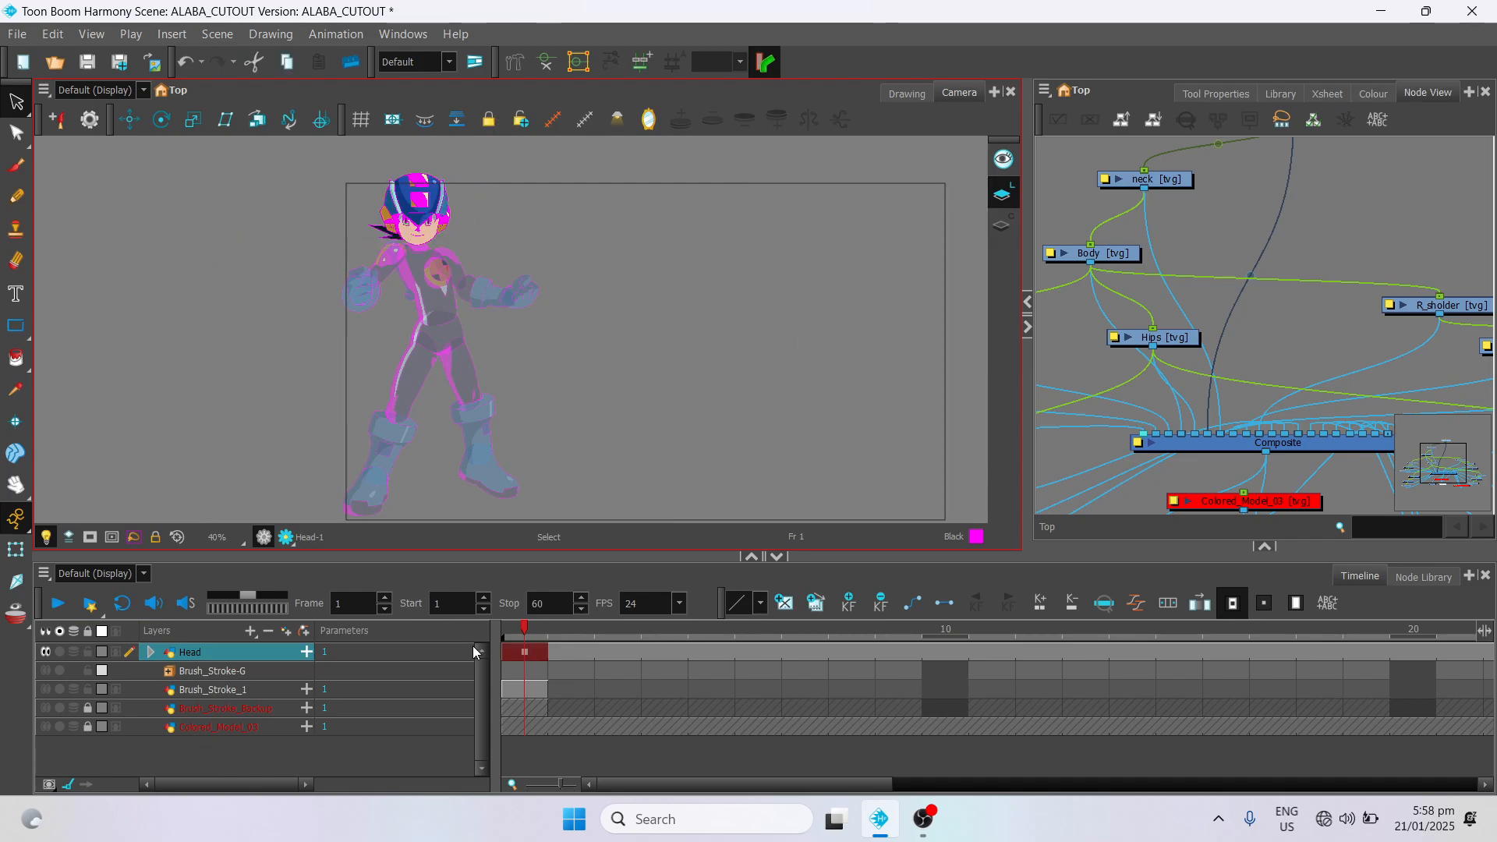
Step: Add a keyframe to the Head layer at frame 8 and return to frame 1
{"action": "right_click", "coordinate": [524, 657]}
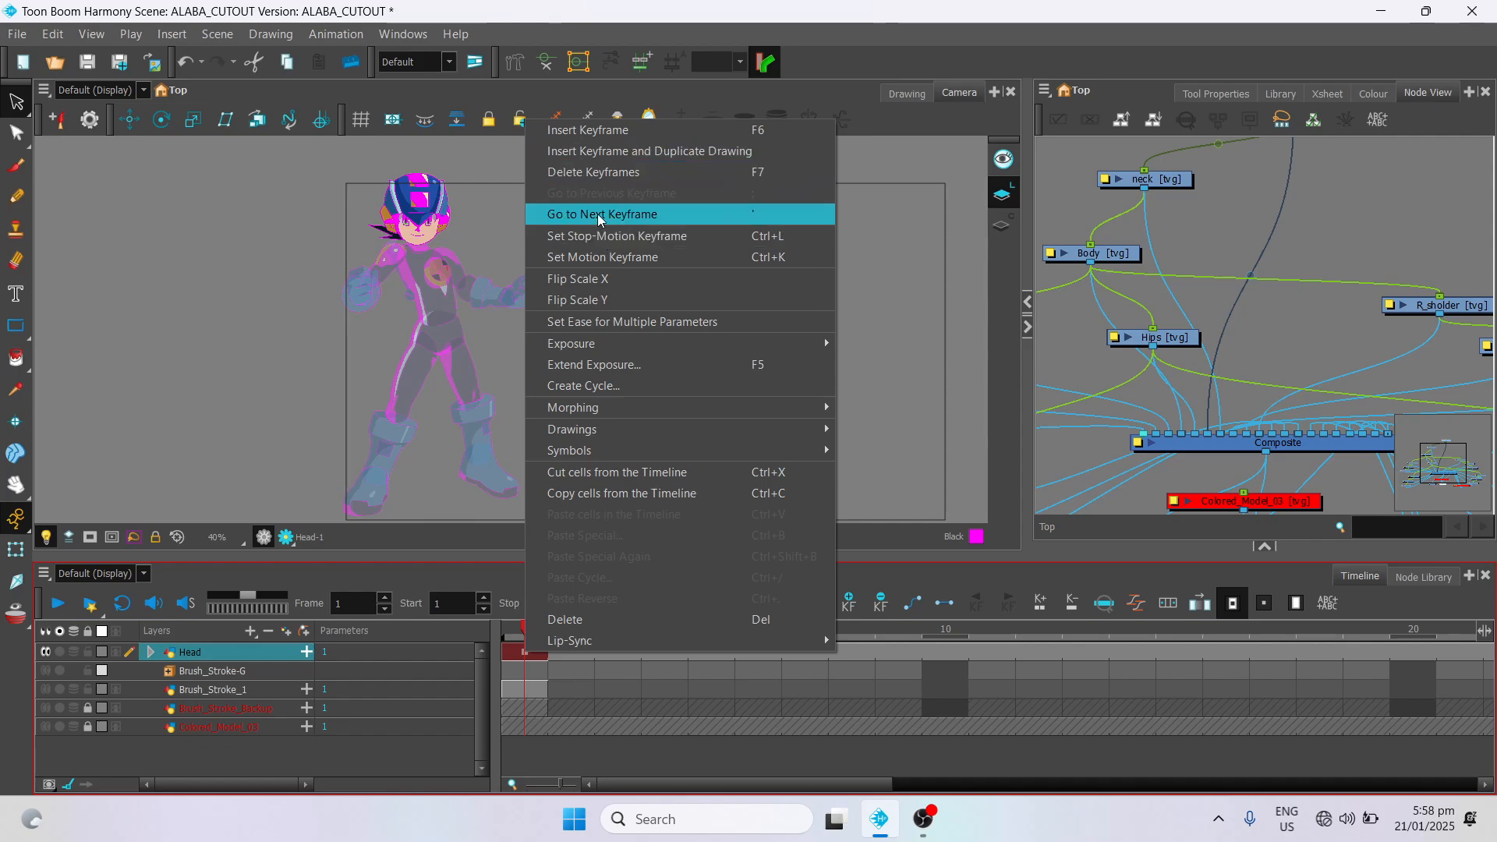
{"action": "left_click", "coordinate": [939, 659]}
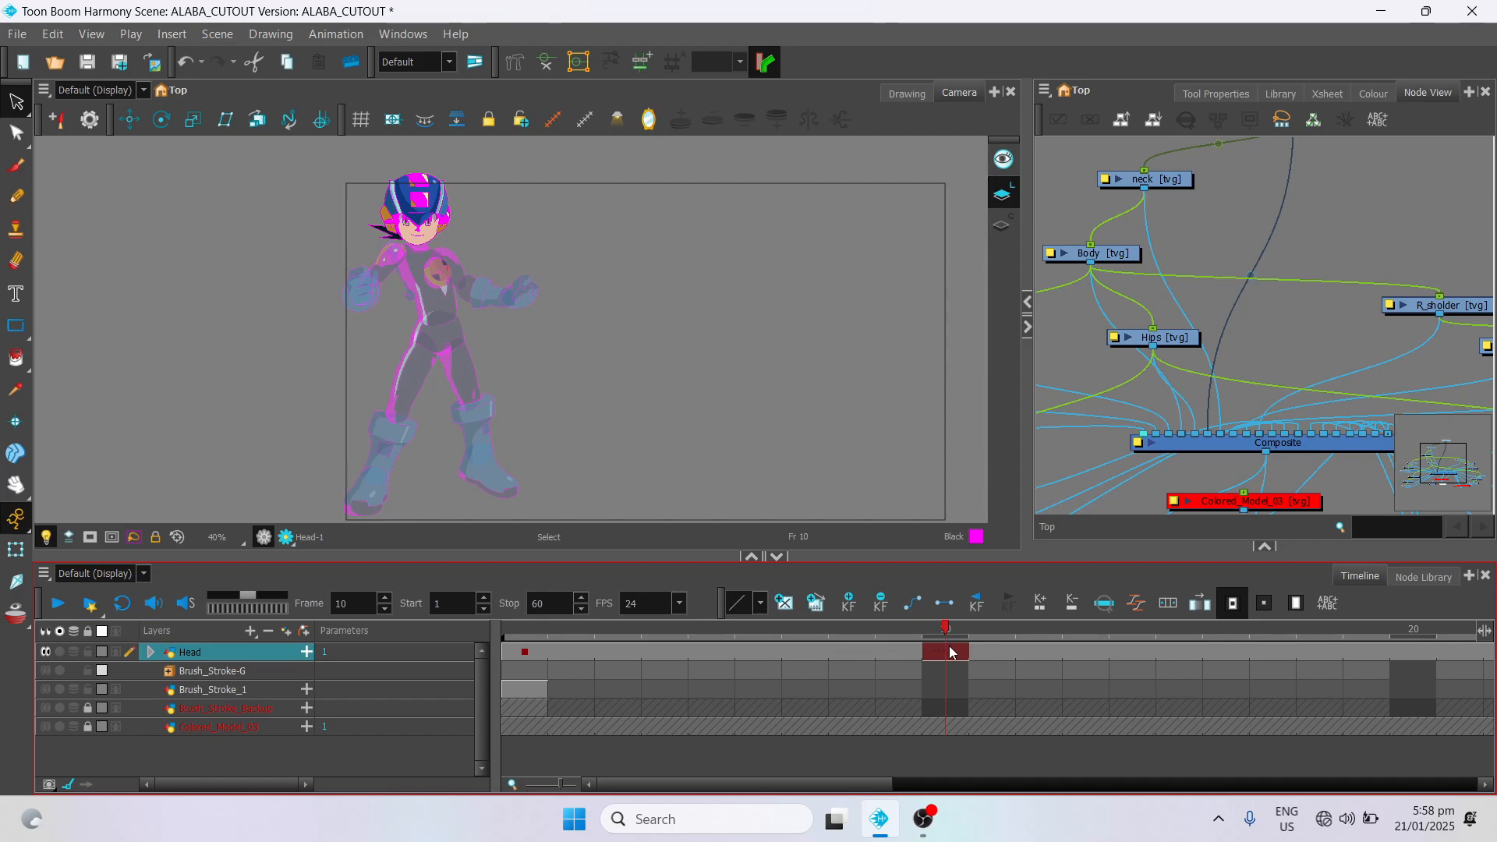
{"action": "left_click", "coordinate": [817, 649]}
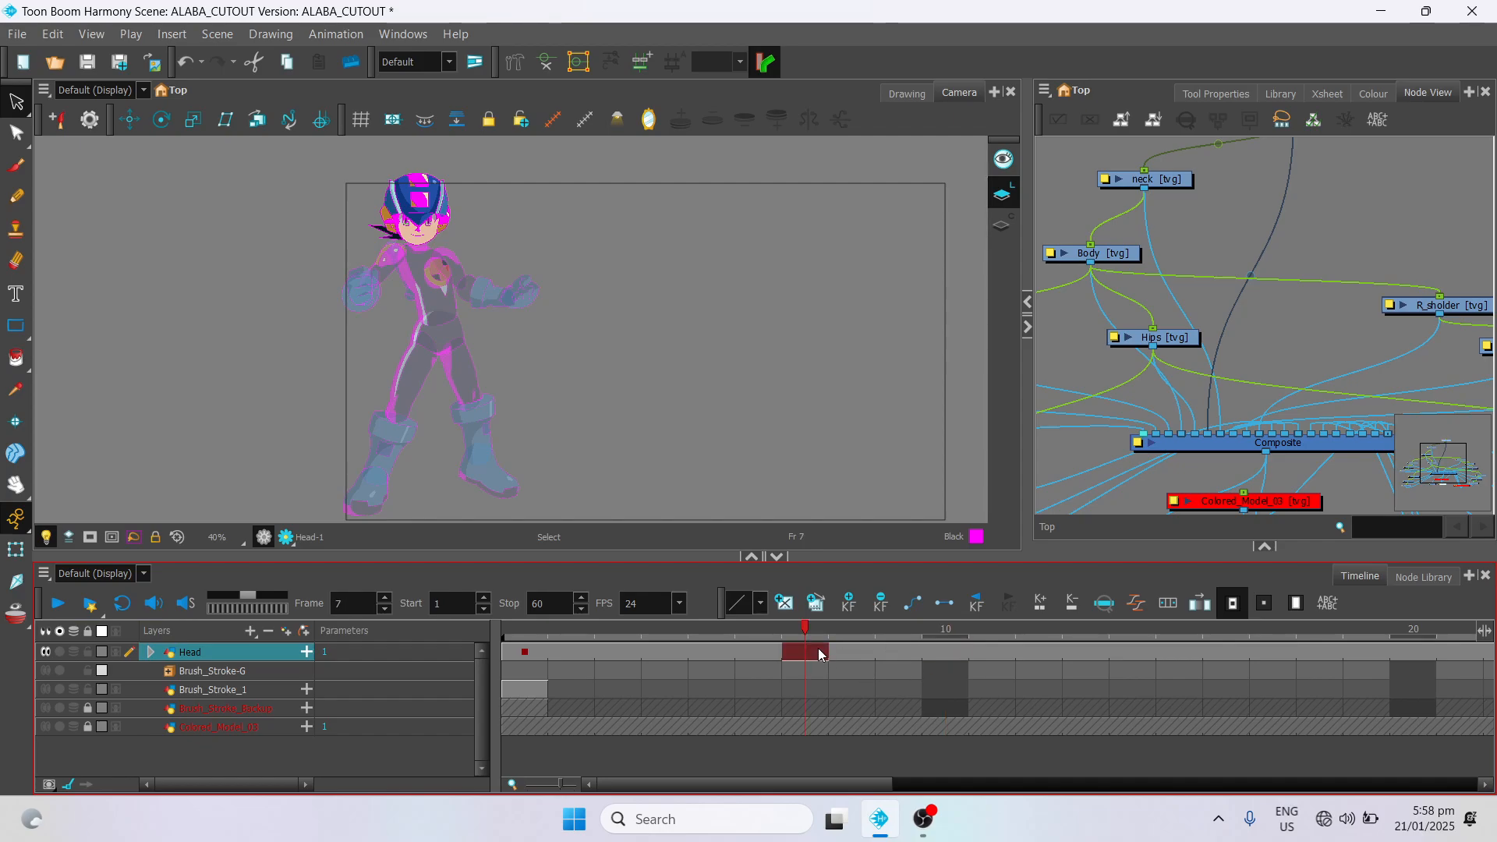
{"action": "left_click", "coordinate": [857, 651]}
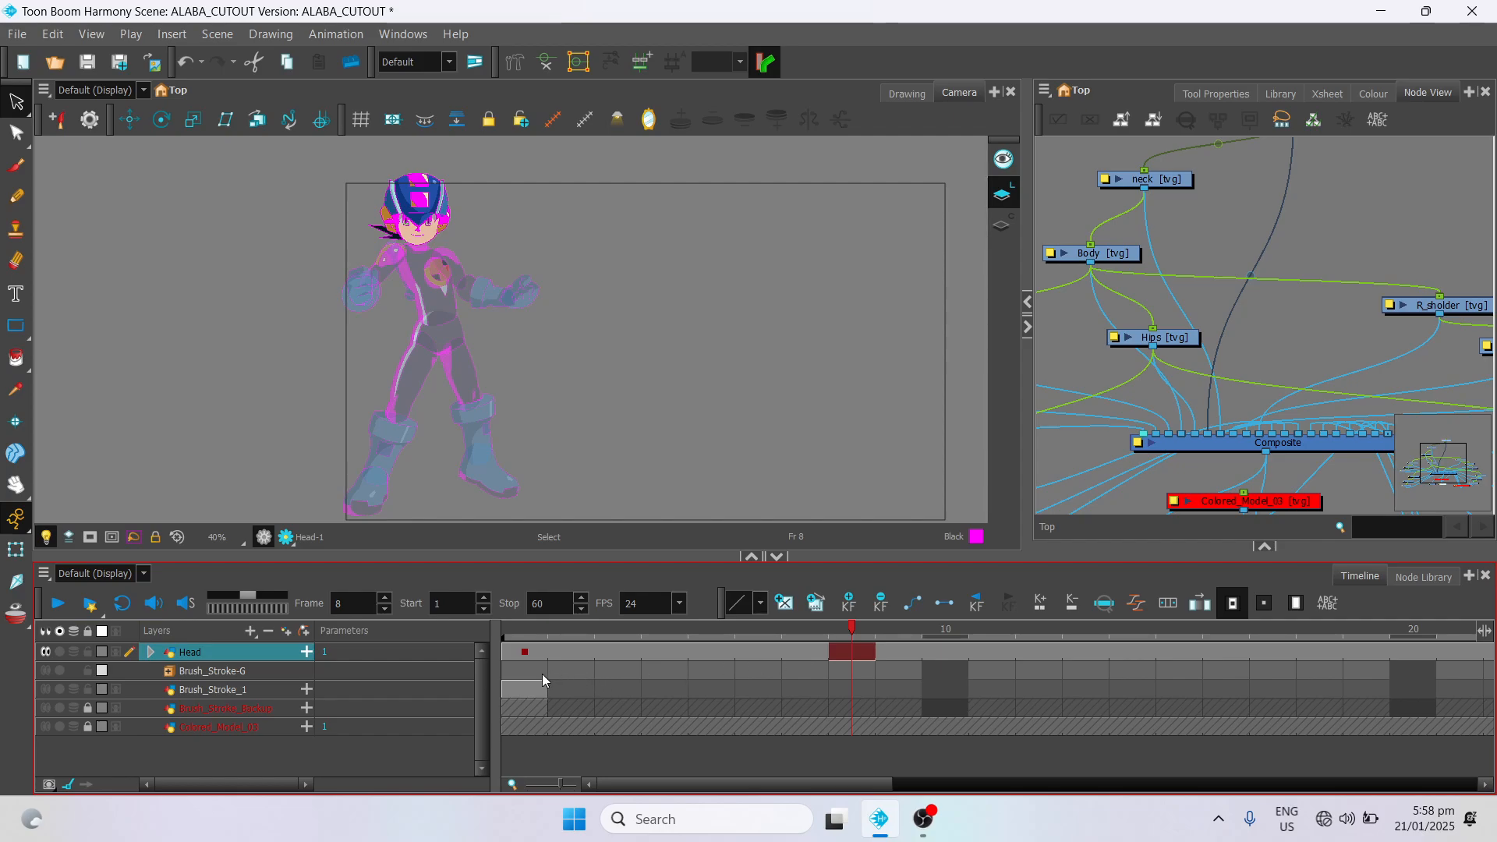
{"action": "left_click", "coordinate": [850, 605]}
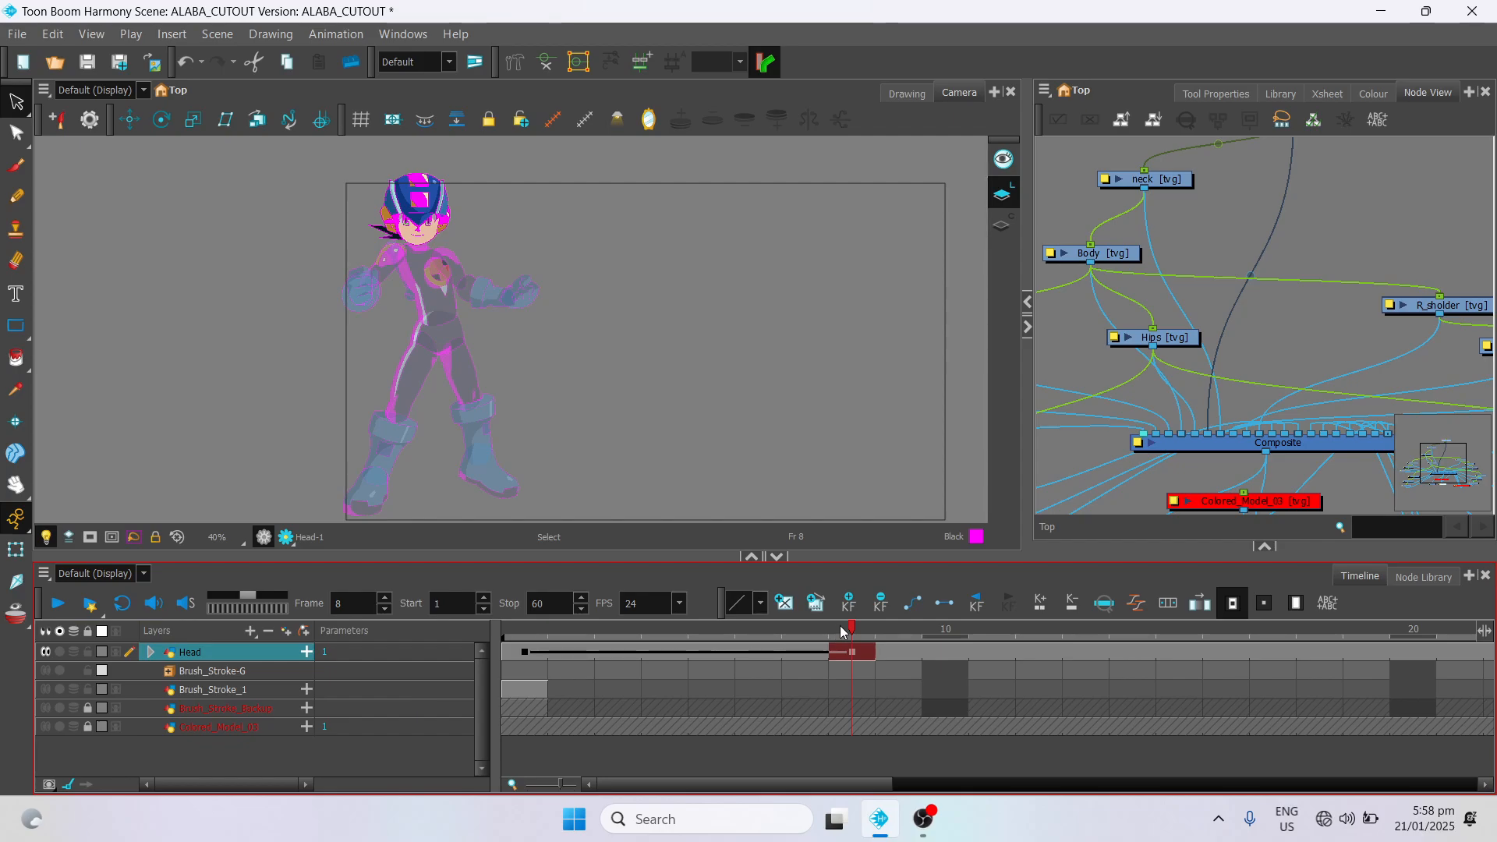
{"action": "left_click_drag", "start_coordinate": [813, 635], "coordinate": [521, 644]}
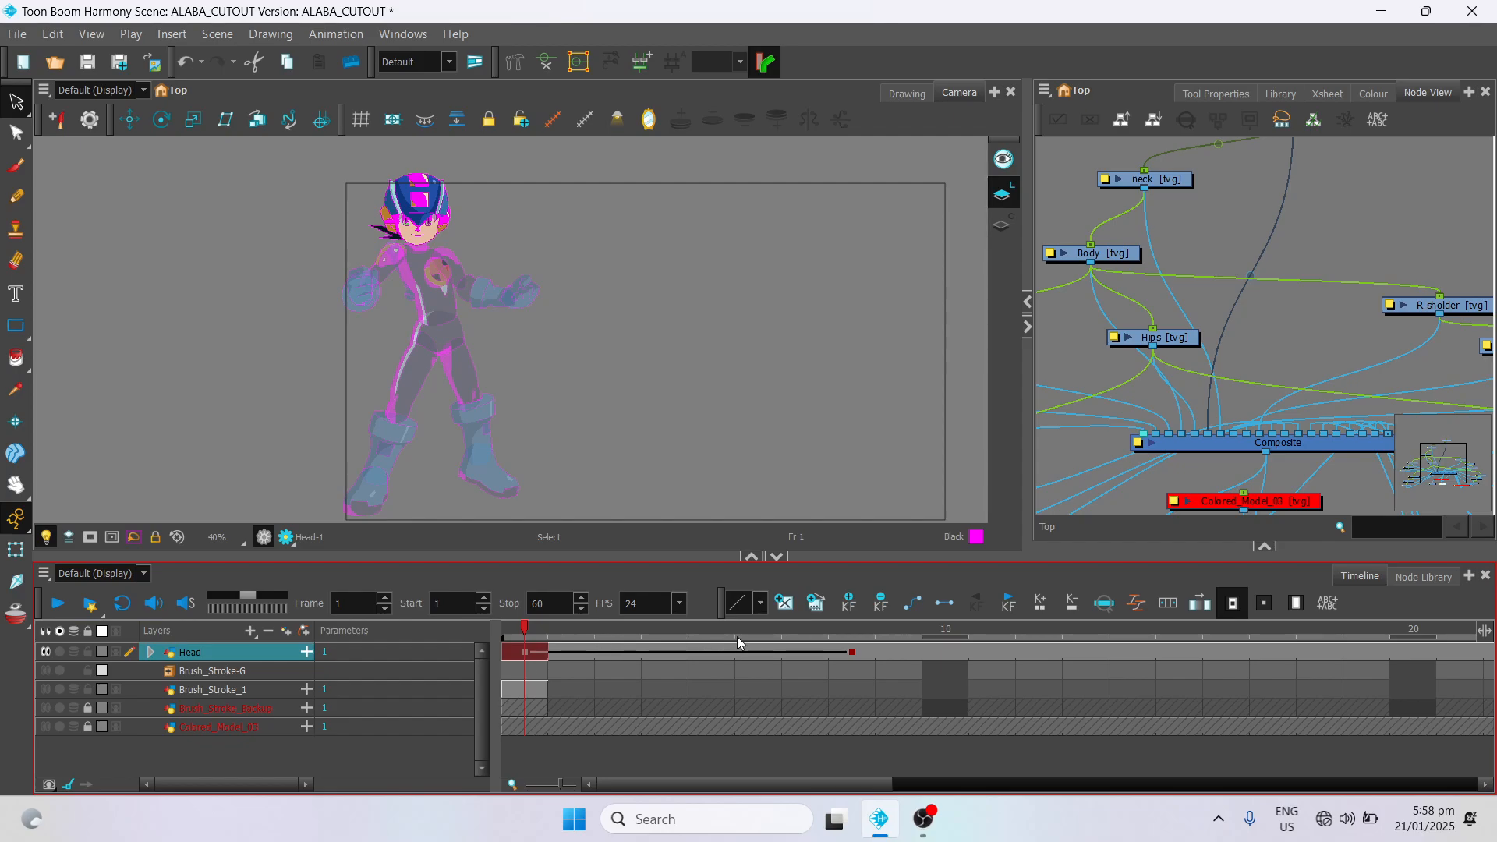
Step: Step through the Head layer's frames, comparing the frame 1 and frame 8 keyframes with the frames up to 12
{"action": "left_click_drag", "start_coordinate": [839, 640], "coordinate": [850, 650]}
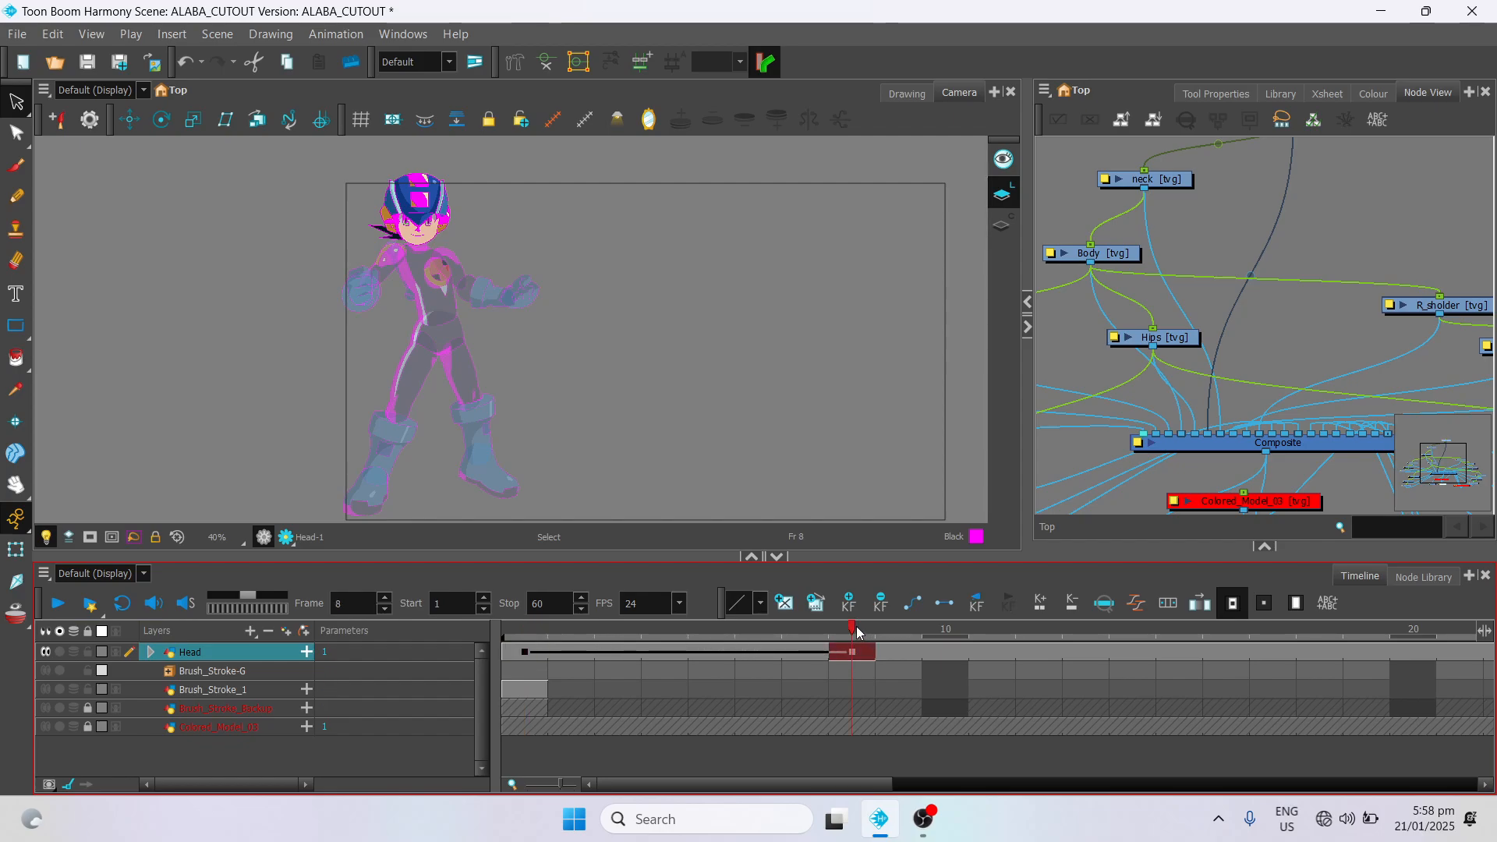
{"action": "left_click", "coordinate": [975, 634]}
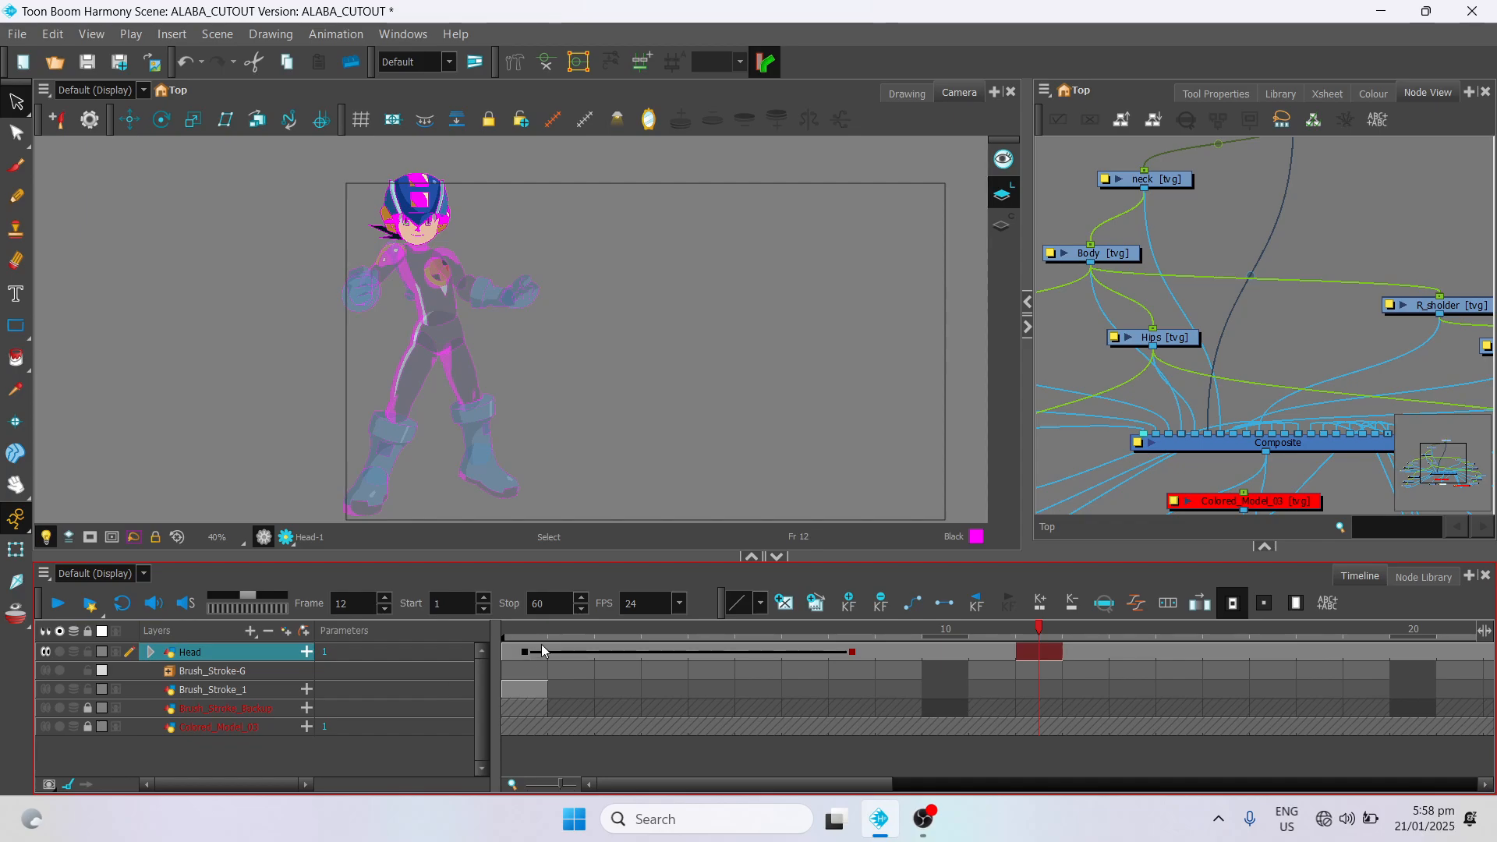
{"action": "left_click", "coordinate": [519, 652]}
{"action": "left_click", "coordinate": [850, 651]}
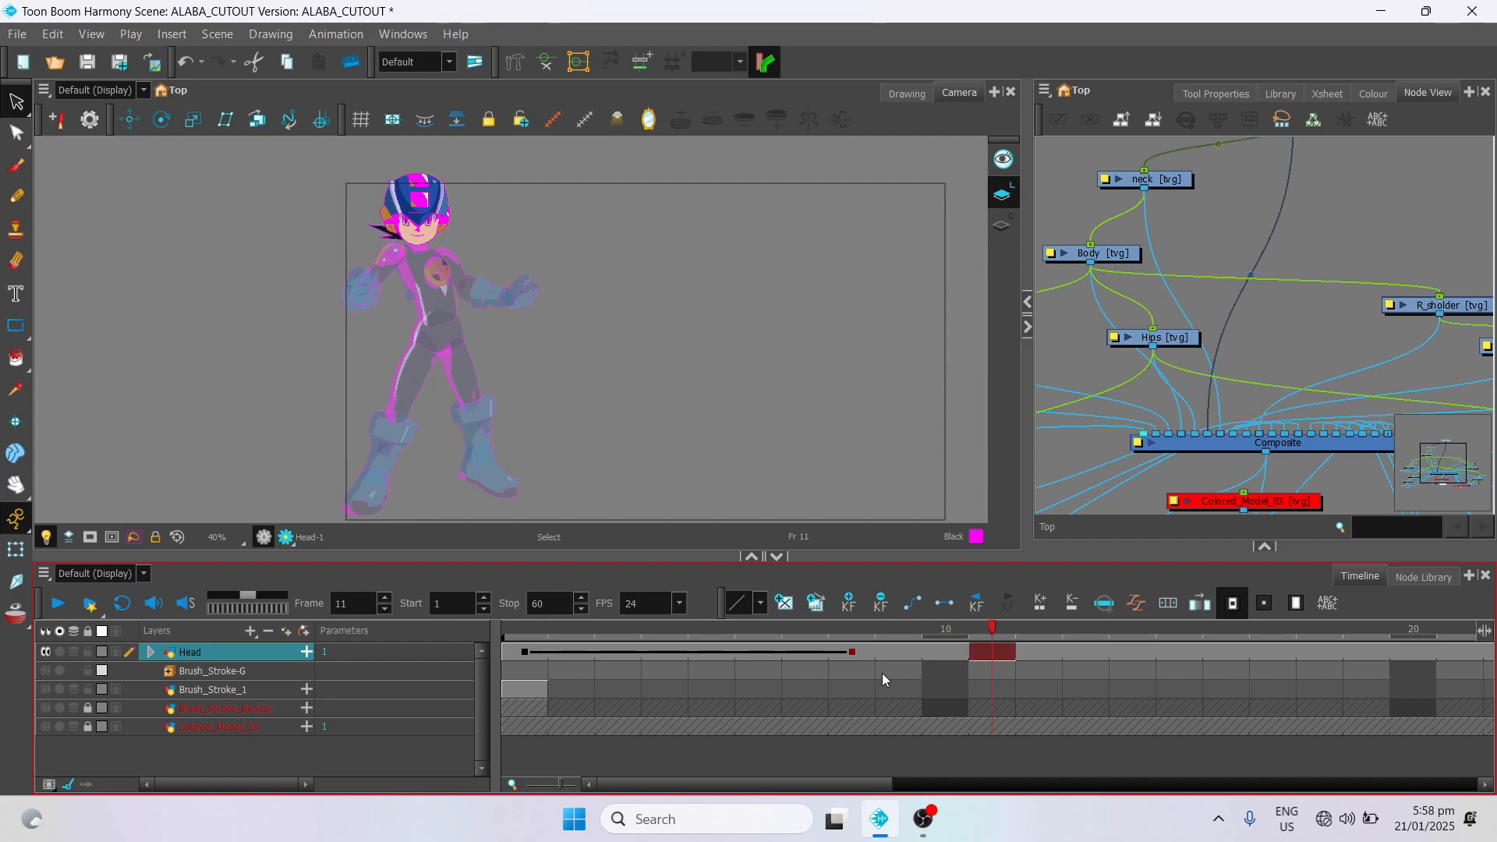
{"action": "left_click", "coordinate": [886, 649]}
{"action": "left_click", "coordinate": [939, 649]}
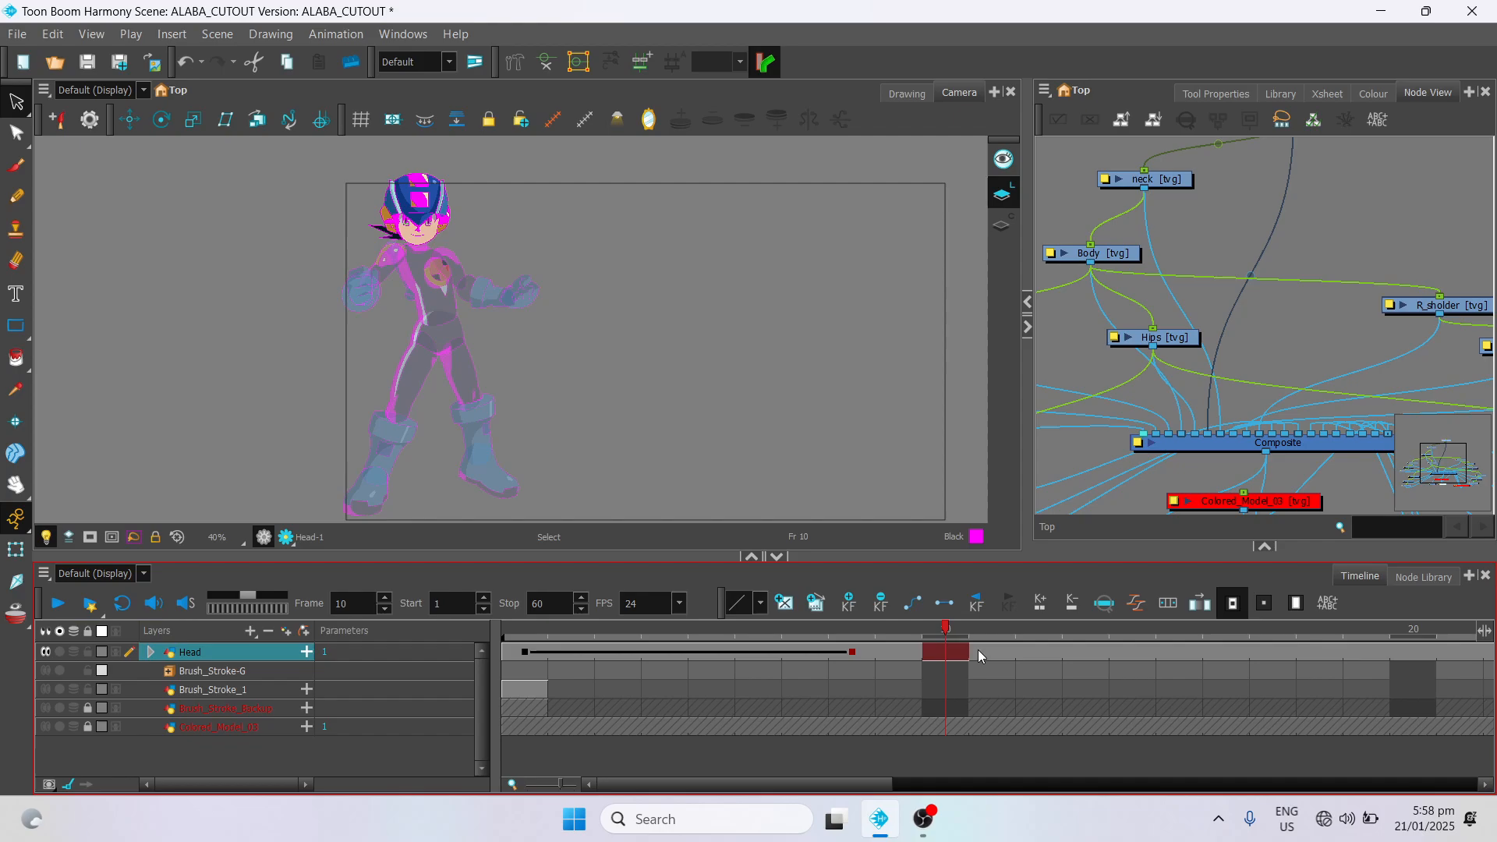
{"action": "left_click", "coordinate": [978, 649]}
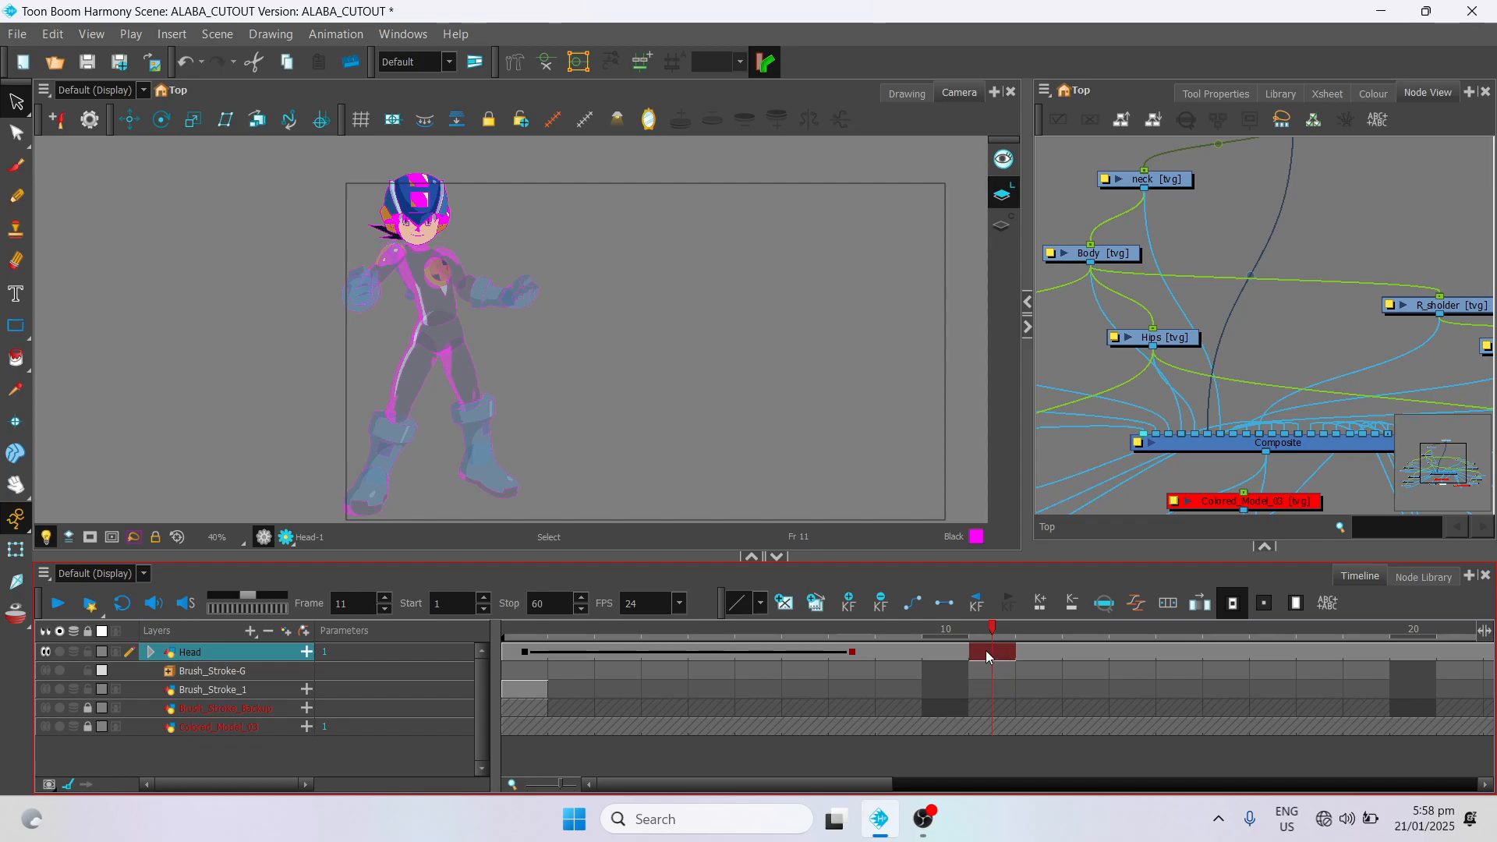
{"action": "left_click", "coordinate": [850, 652]}
{"action": "left_click", "coordinate": [899, 657]}
{"action": "left_click", "coordinate": [945, 655]}
Step: At frame 12, move the whole character slightly down with Translate and check the motion against the earlier frames
{"action": "left_click", "coordinate": [993, 656]}
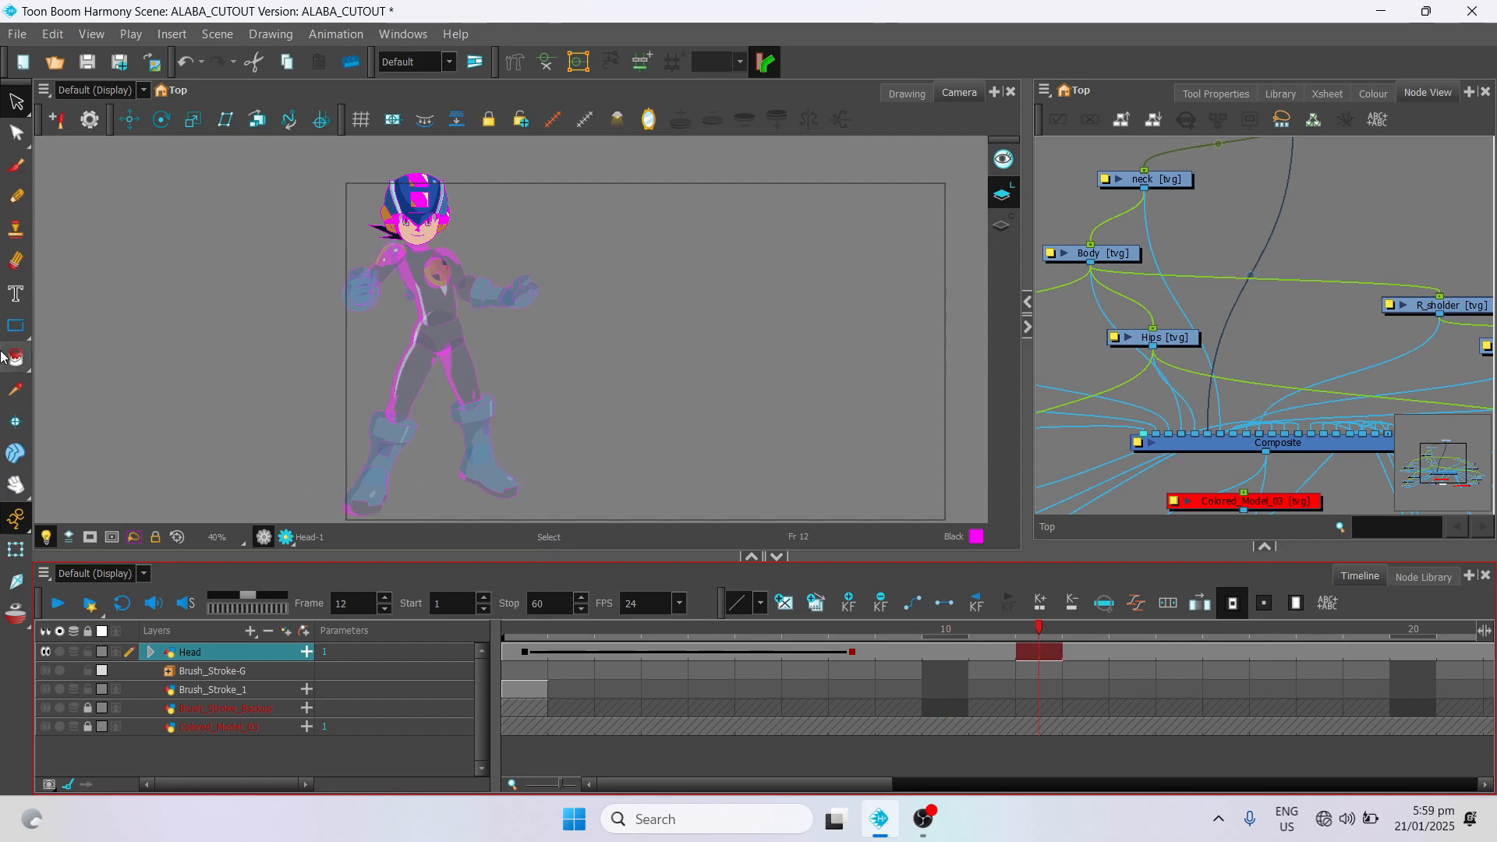
{"action": "left_click", "coordinate": [16, 581]}
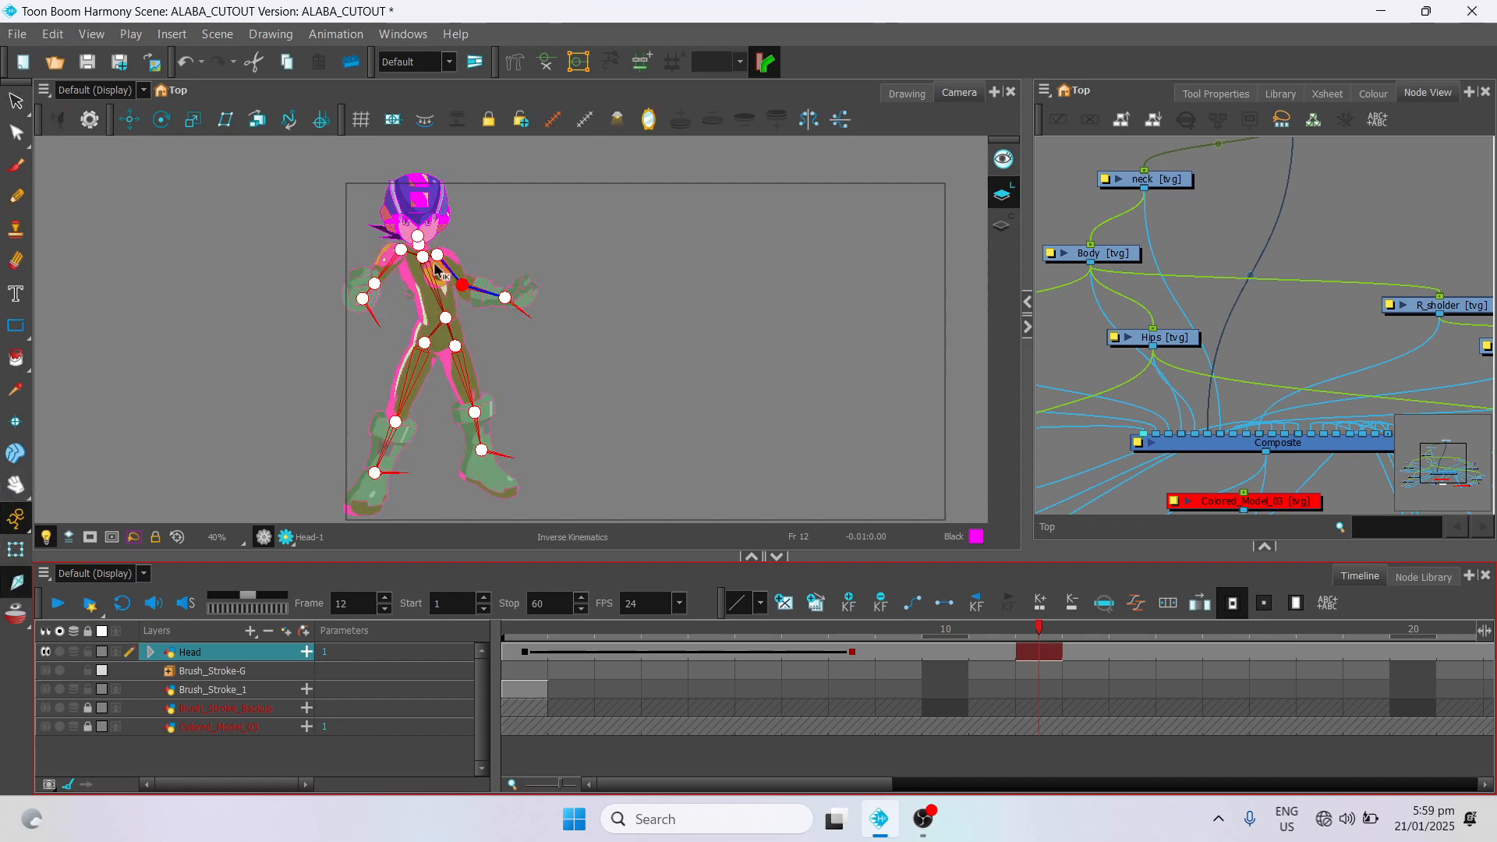
{"action": "left_click", "coordinate": [130, 119]}
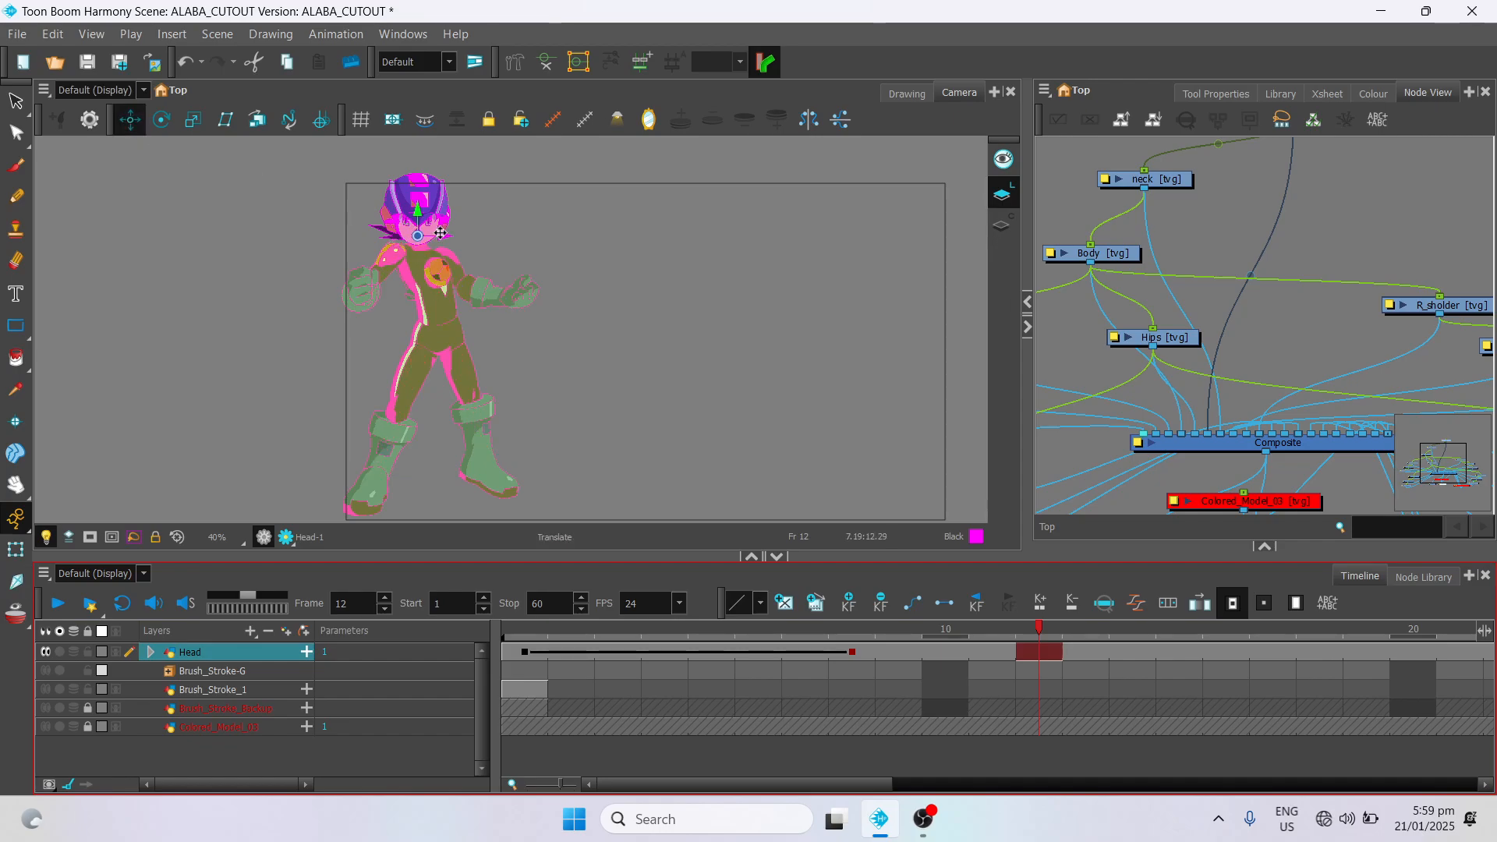
{"action": "left_click_drag", "start_coordinate": [416, 214], "coordinate": [419, 219]}
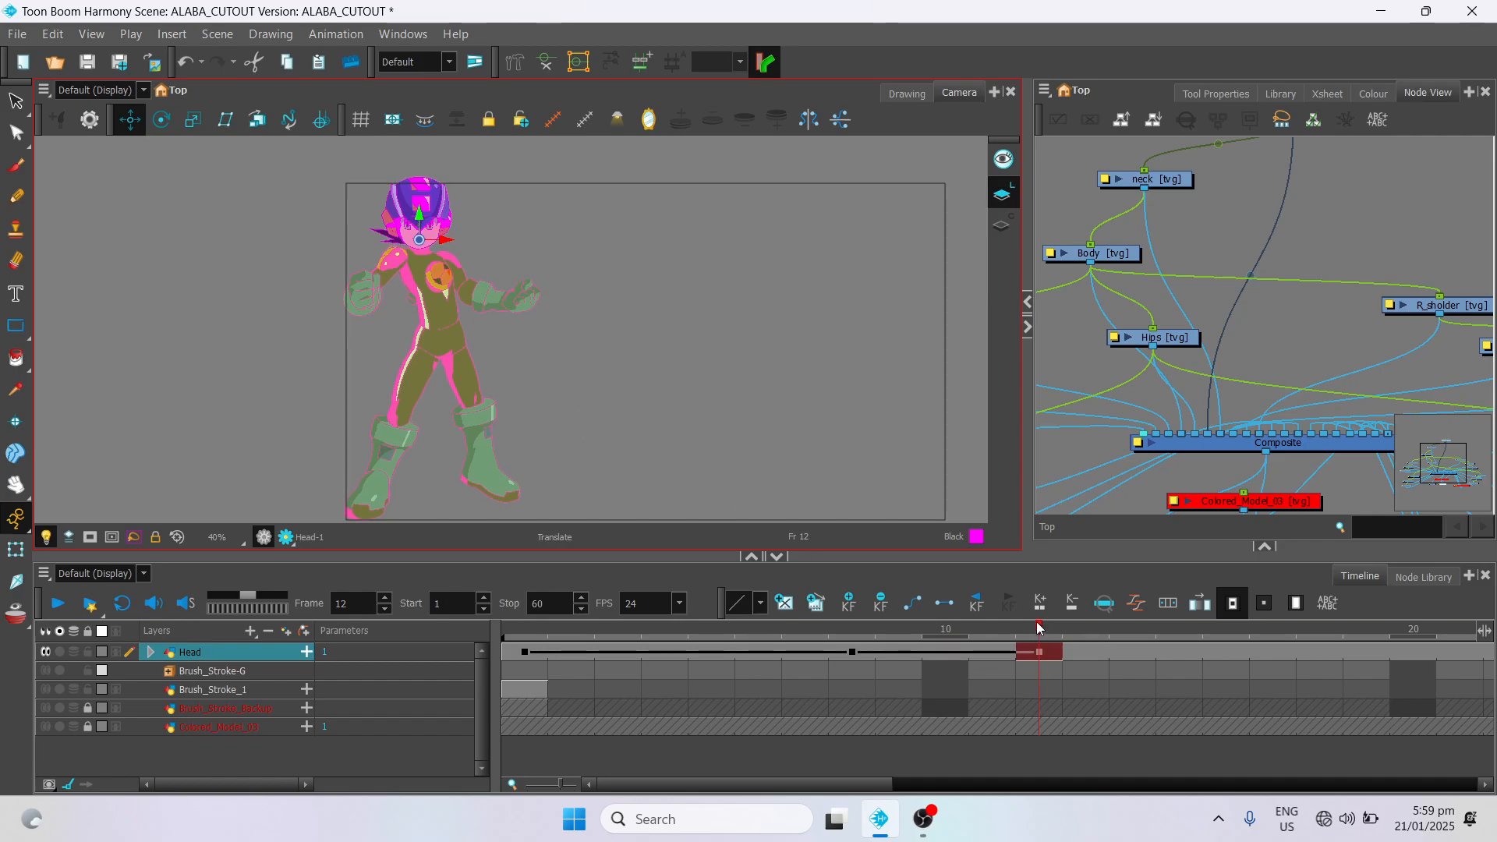
{"action": "mouse_move", "coordinate": [1039, 628]}
{"action": "left_mouse_down"}
{"action": "mouse_move", "coordinate": [870, 634]}
{"action": "mouse_move", "coordinate": [1030, 630]}
{"action": "mouse_move", "coordinate": [885, 632]}
{"action": "mouse_move", "coordinate": [1045, 611]}
{"action": "left_mouse_up"}
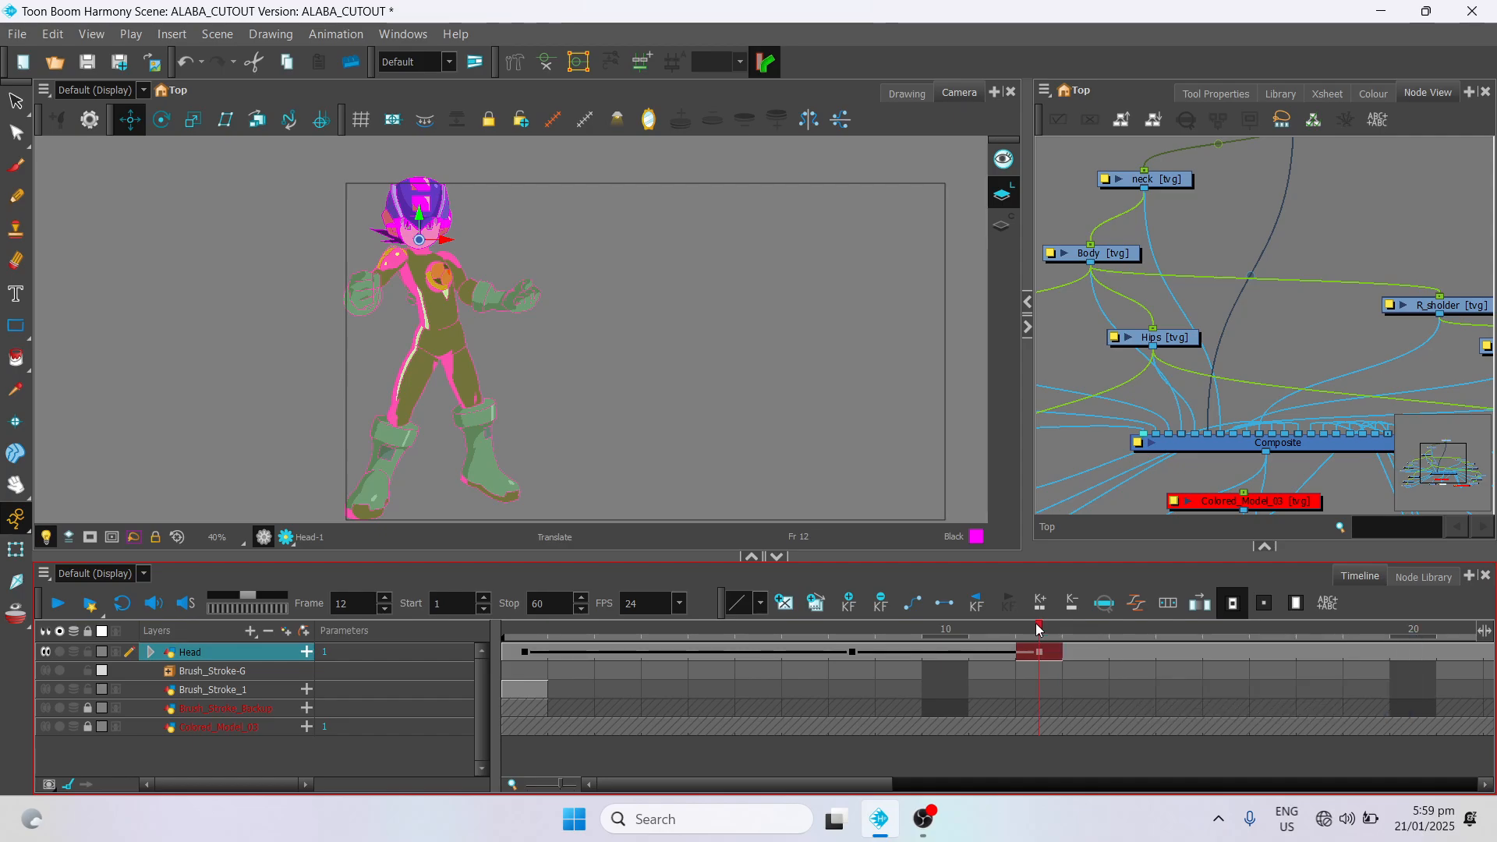
{"action": "left_click", "coordinate": [971, 653]}
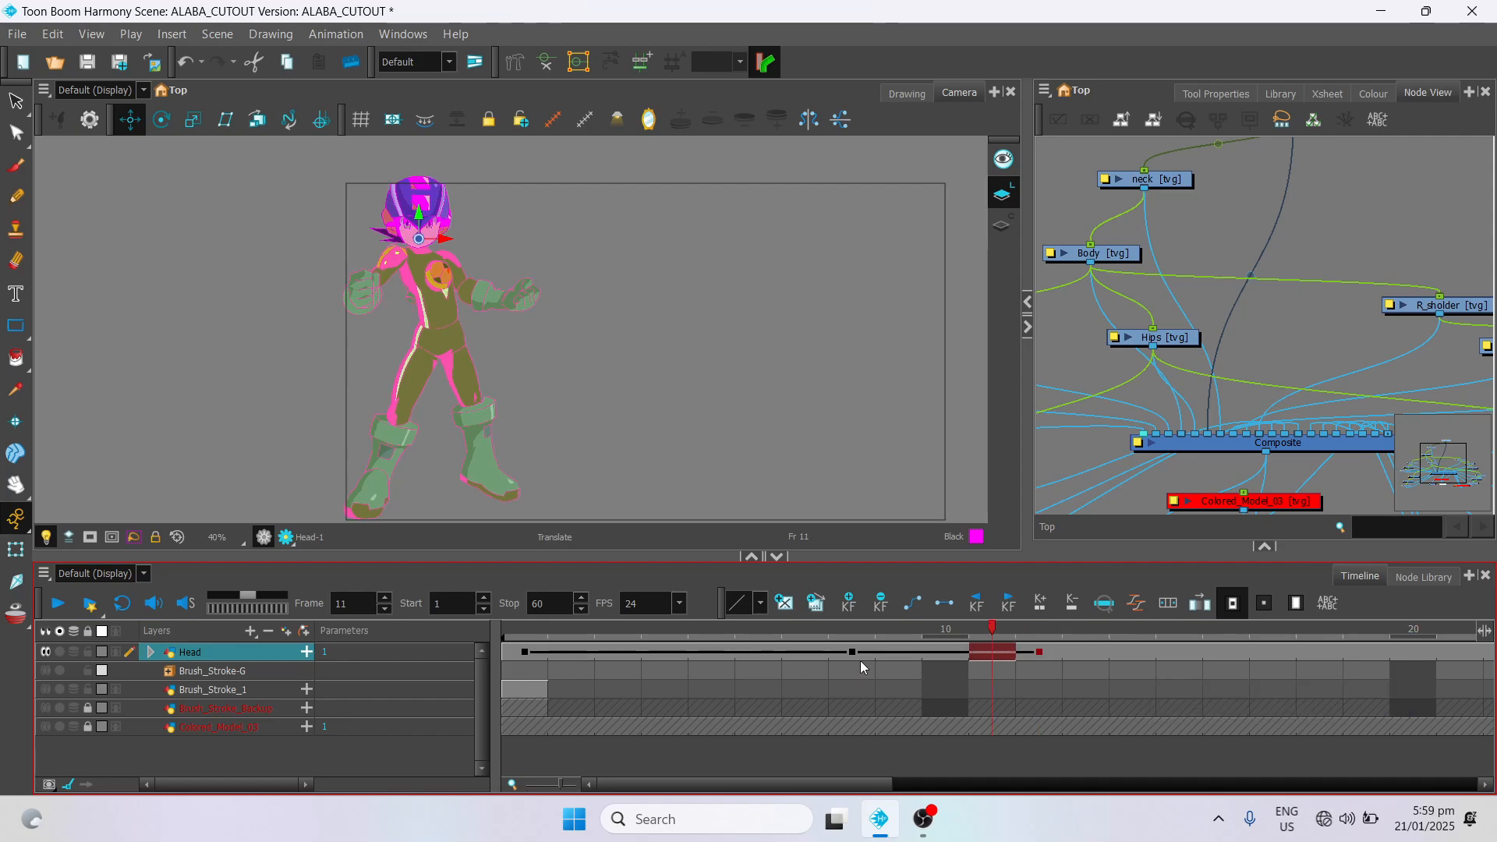
{"action": "left_click", "coordinate": [1024, 661]}
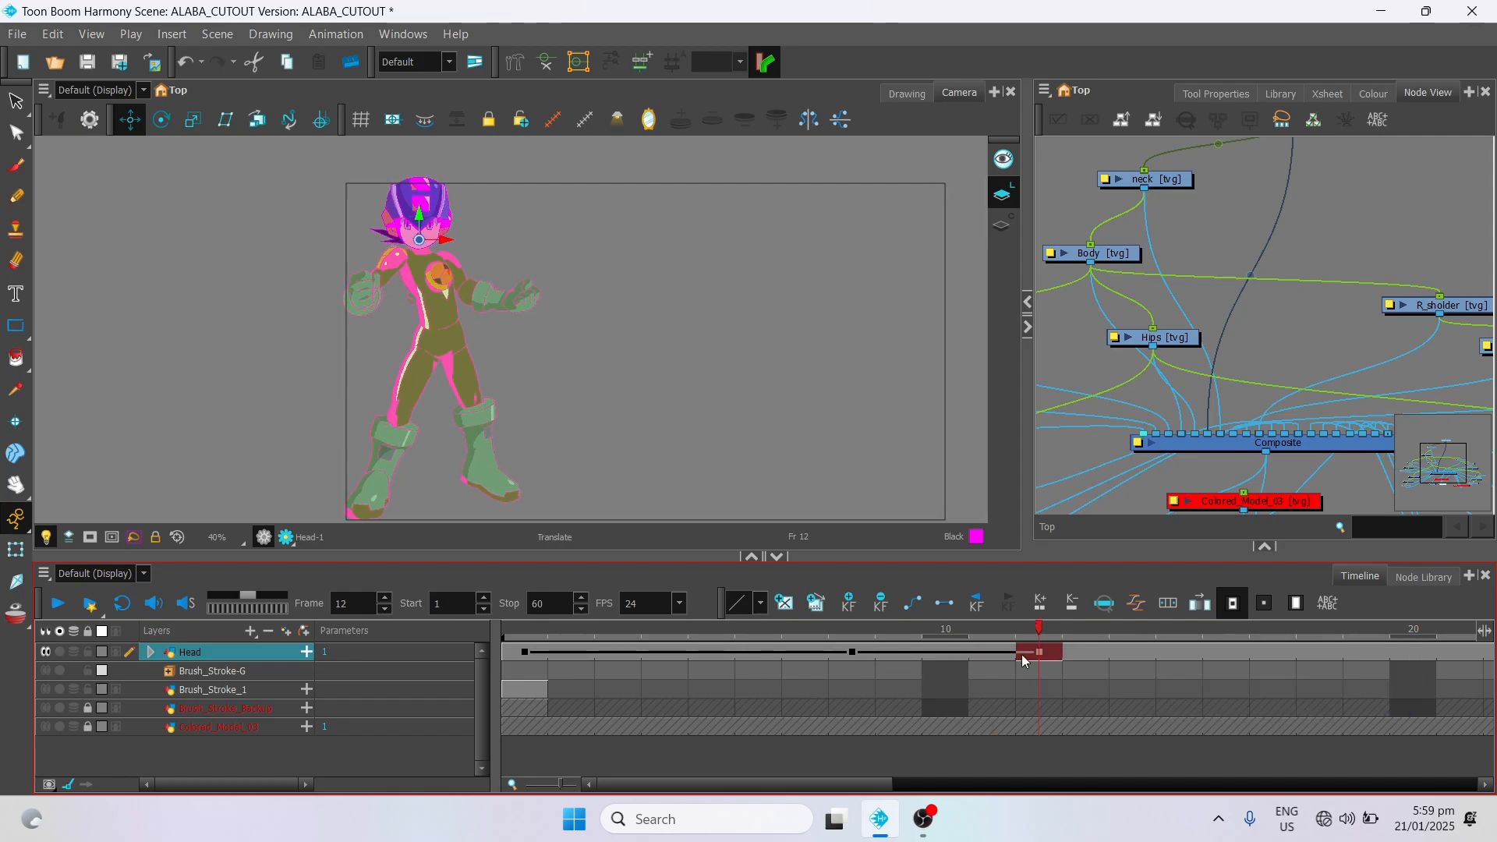
{"action": "left_click", "coordinate": [852, 661]}
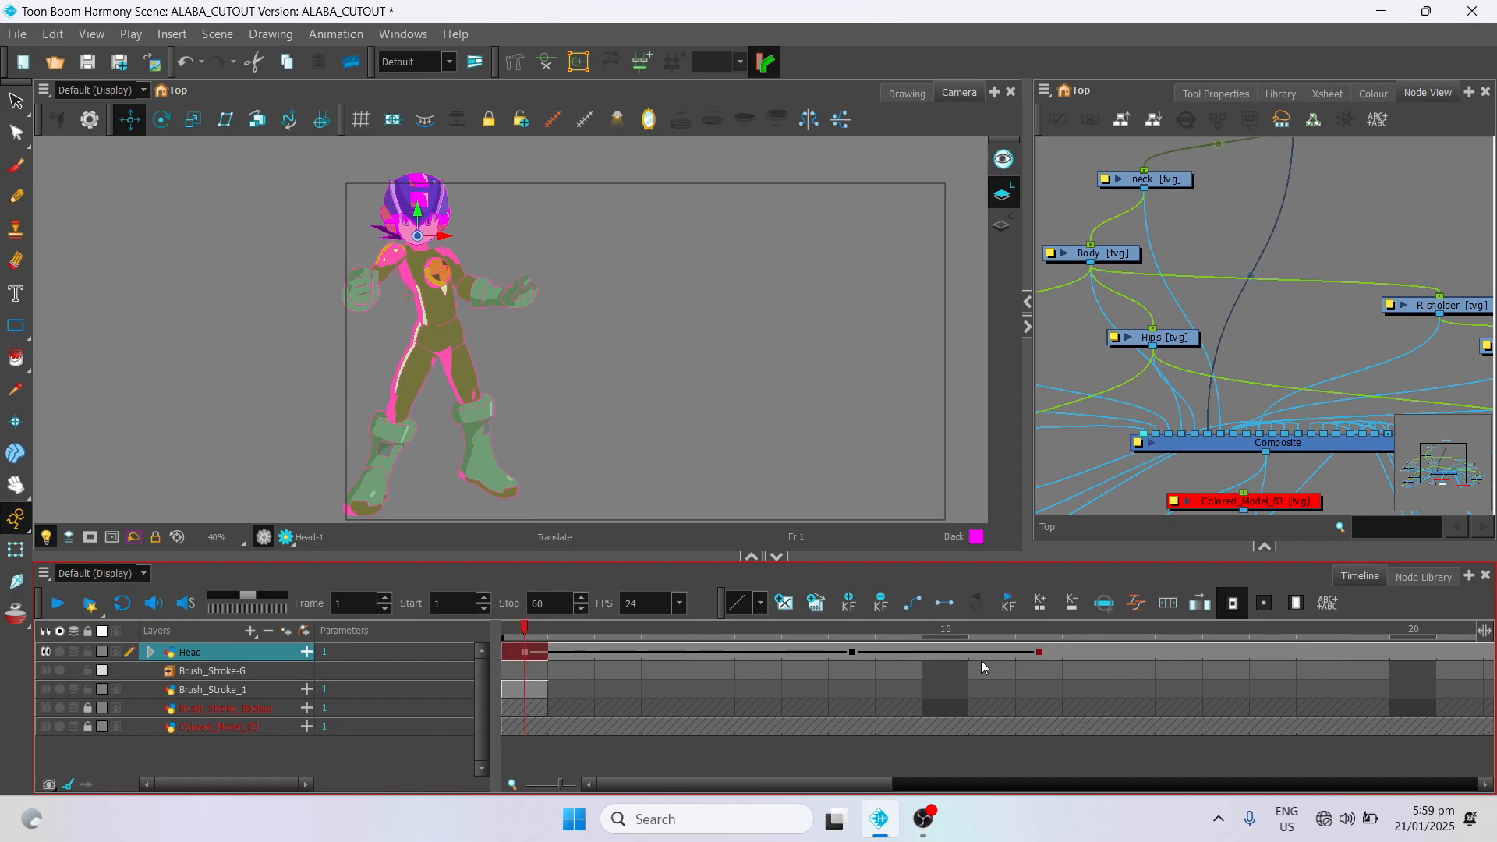
Step: Widen the stance at frame 12 with Inverse Kinematics, moving both knees outward and rotating the bent-arm side's foot
{"action": "left_click", "coordinate": [1032, 652]}
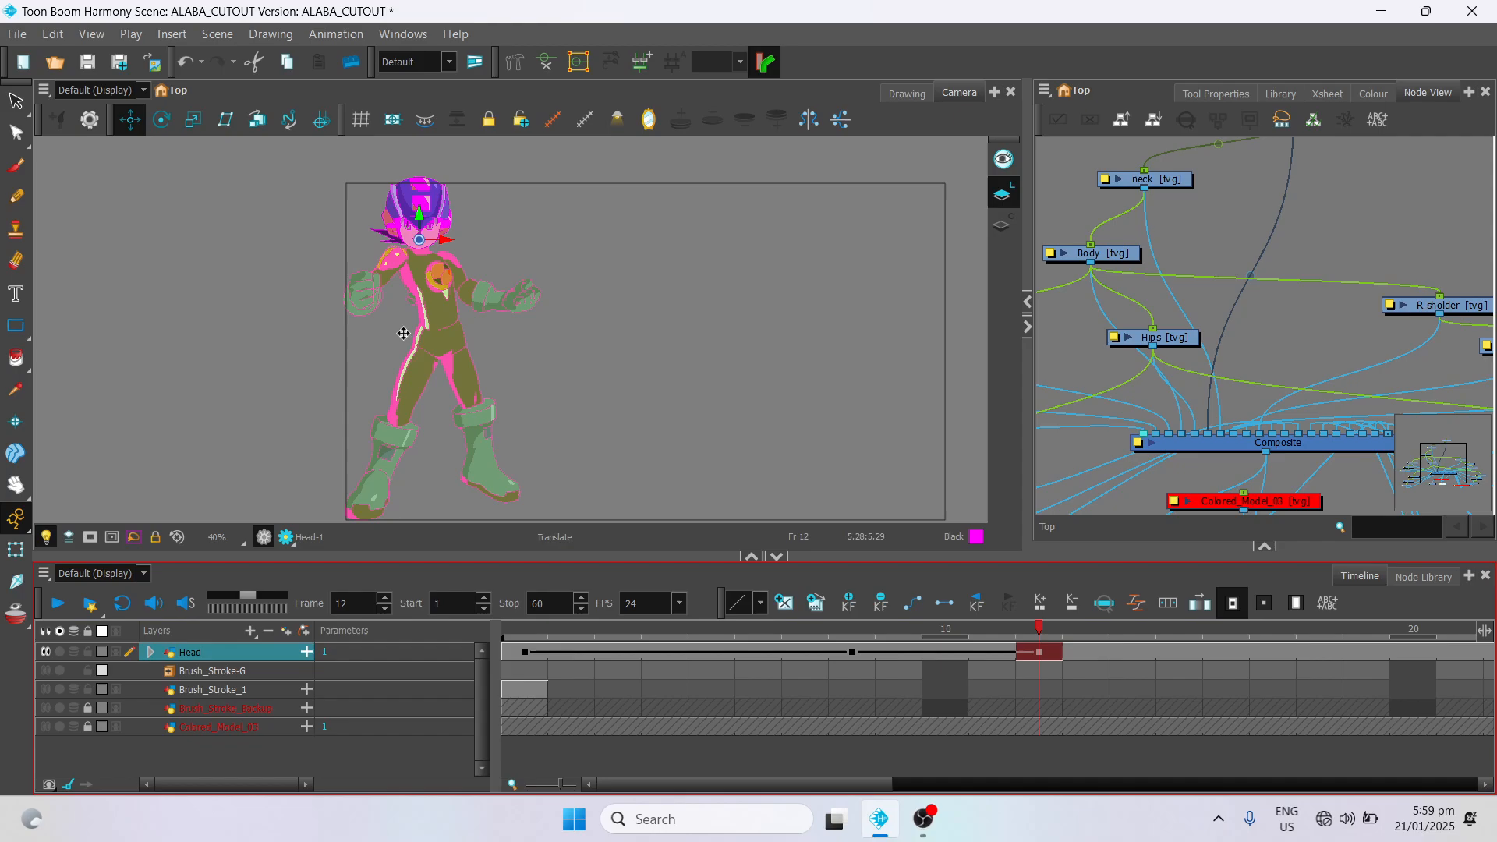
{"action": "left_click", "coordinate": [16, 581]}
{"action": "left_click", "coordinate": [397, 426]}
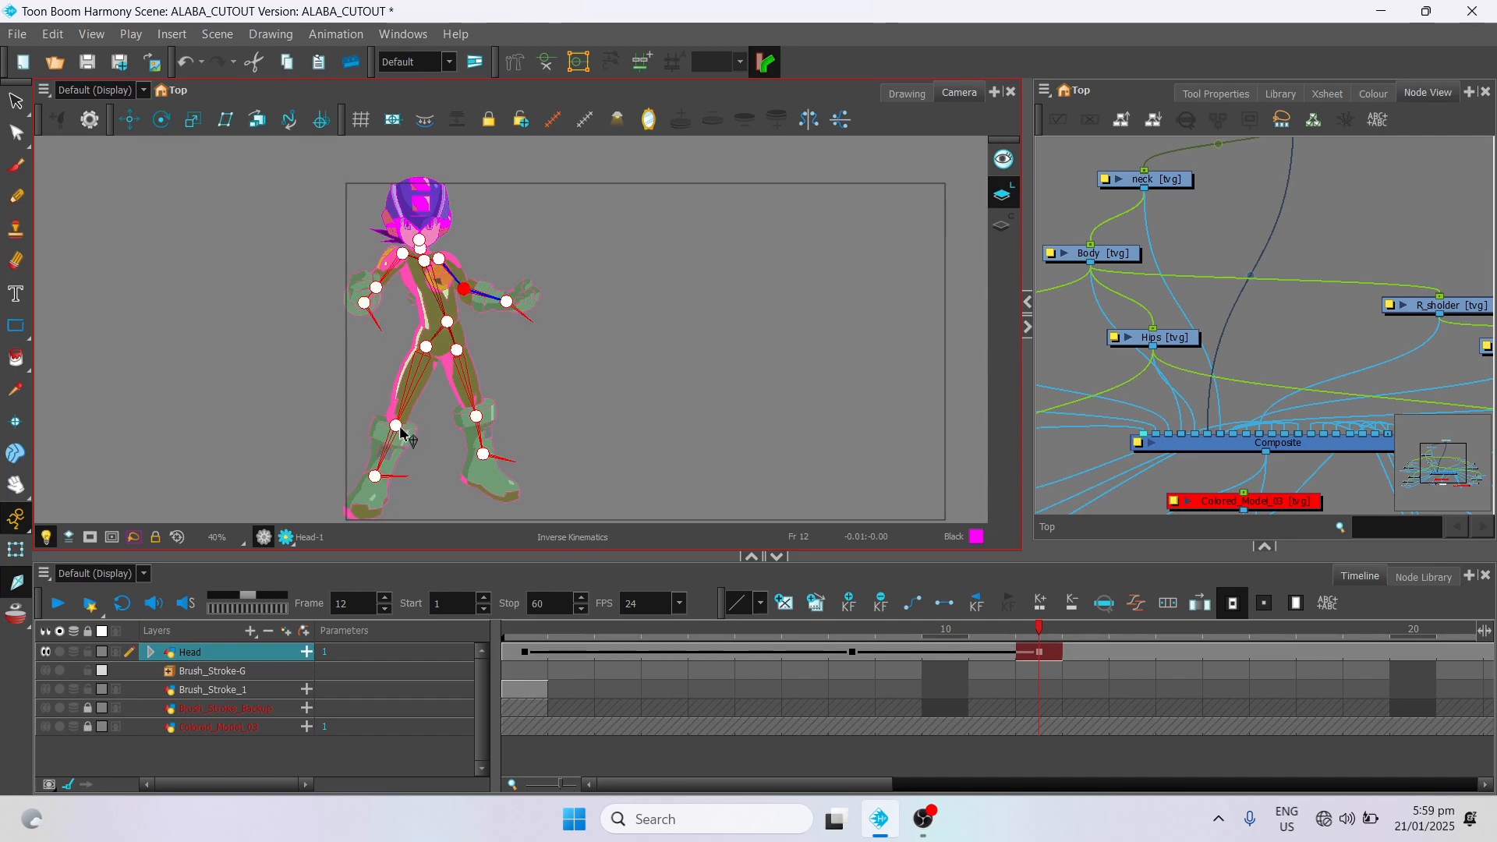
{"action": "left_click_drag", "start_coordinate": [401, 425], "coordinate": [396, 415]}
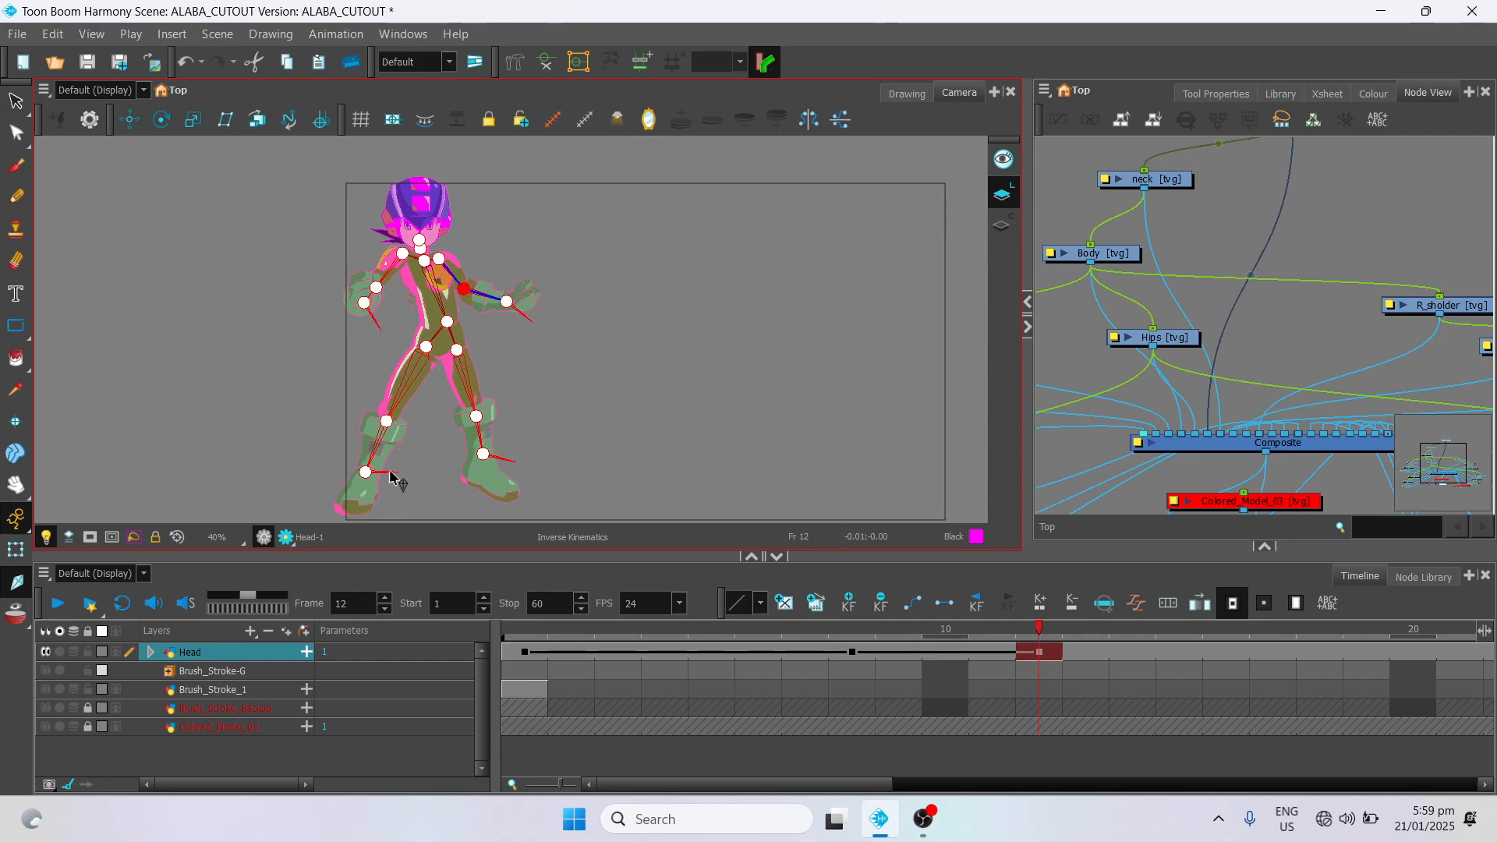
{"action": "left_click_drag", "start_coordinate": [392, 473], "coordinate": [395, 470]}
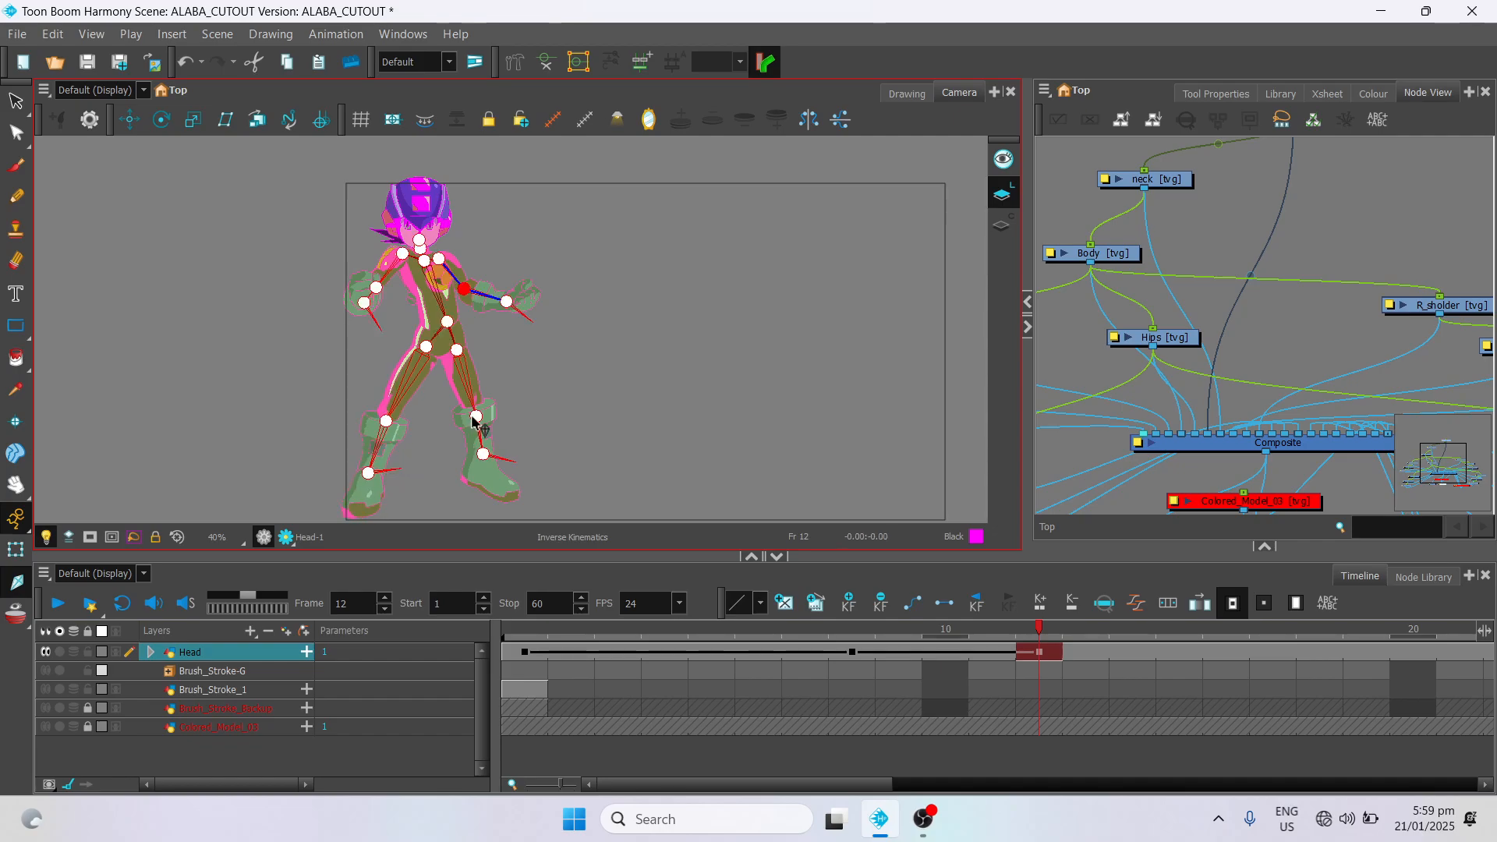
{"action": "left_click_drag", "start_coordinate": [474, 418], "coordinate": [505, 476]}
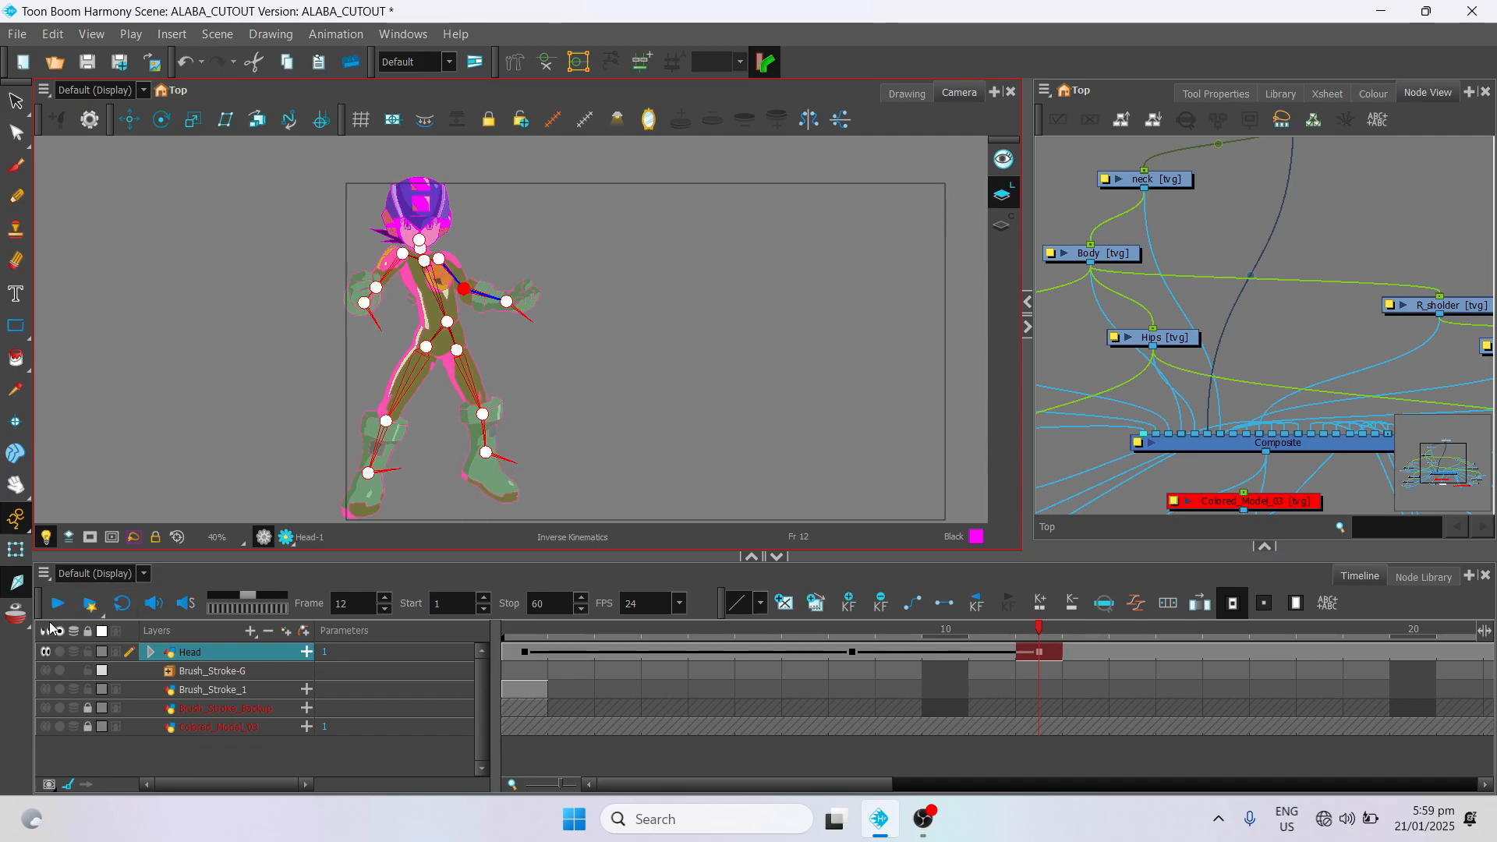
Step: Turn on onion skin, hold the shin's orientation on the outstretched-arm side and tilt that foot's toe slightly up at frame 12
{"action": "left_click", "coordinate": [13, 618]}
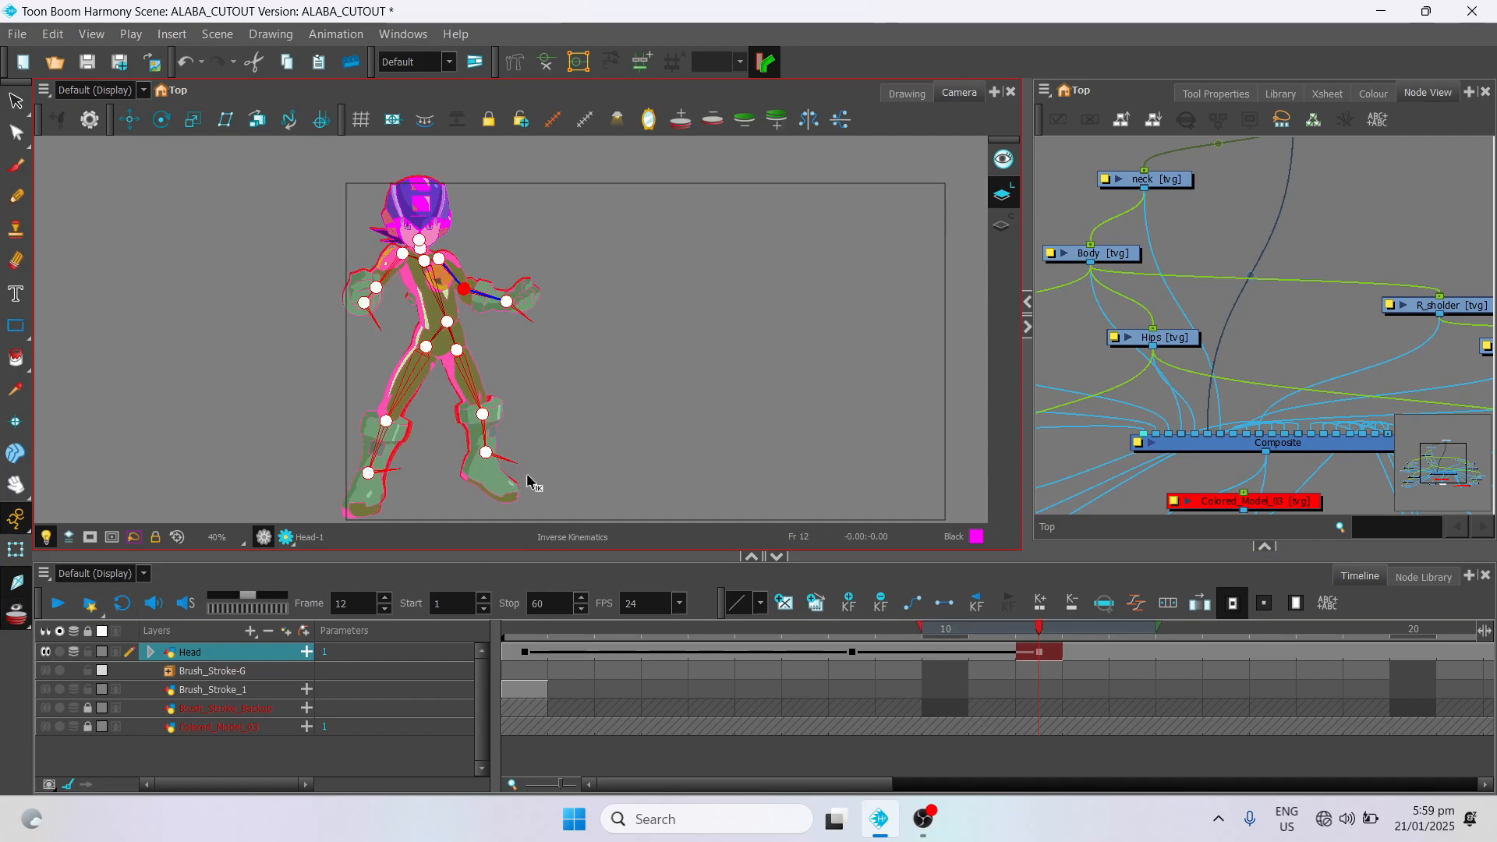
{"action": "scroll", "coordinate": [492, 450], "scroll_direction": "up", "scroll_amount": 3}
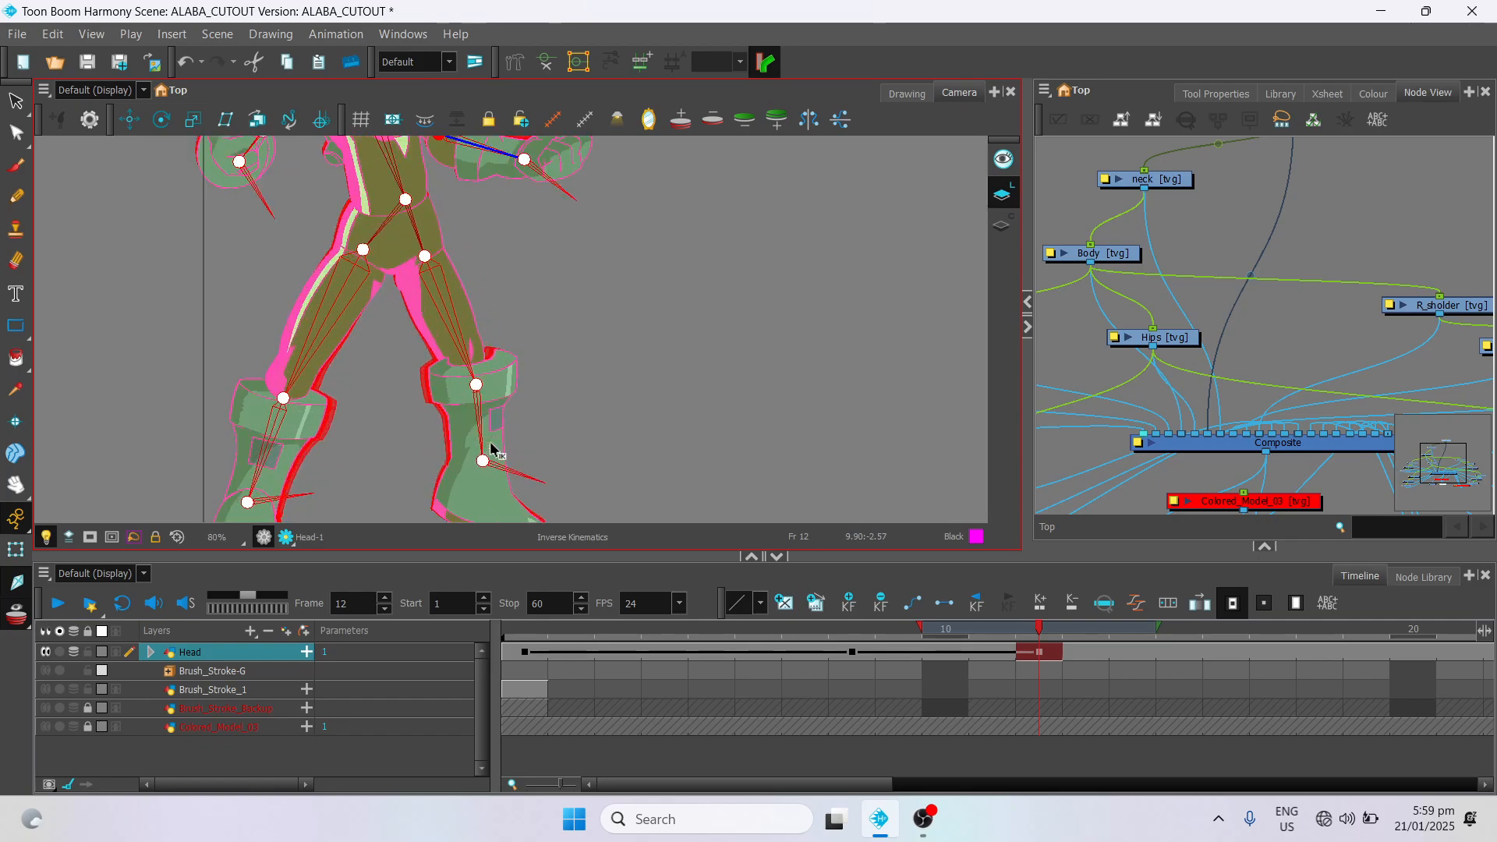
{"action": "left_click", "coordinate": [480, 426], "text": "shift"}
{"action": "left_click_drag", "start_coordinate": [544, 487], "coordinate": [542, 470]}
{"action": "scroll", "coordinate": [620, 434], "scroll_direction": "down", "scroll_amount": 3}
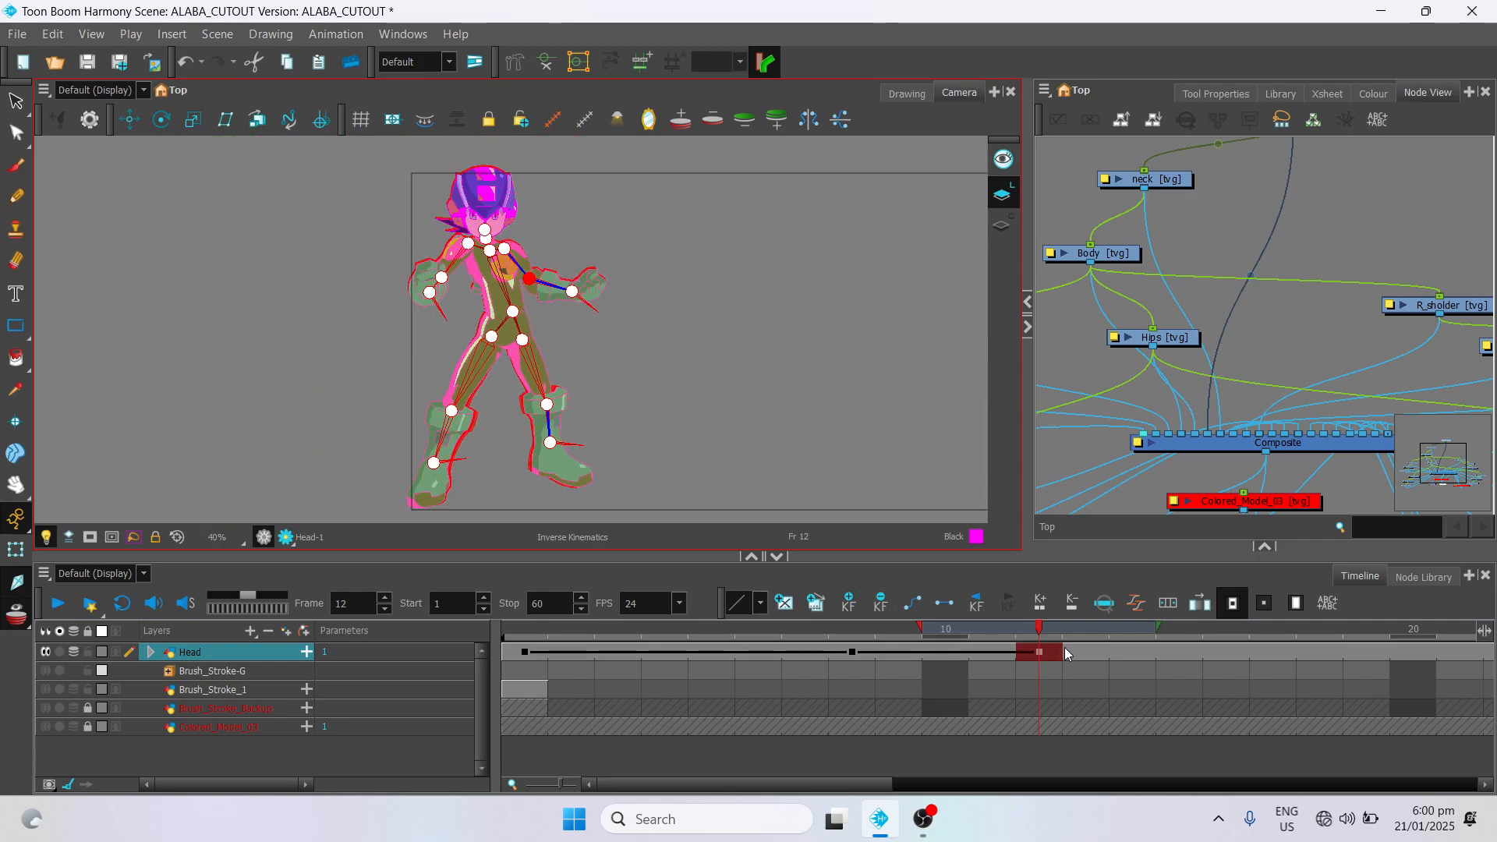
Step: Try to rotate the outstretched arm's hand upward at frame 11 and compare it with frame 12
{"action": "mouse_move", "coordinate": [1039, 628]}
{"action": "left_mouse_down"}
{"action": "mouse_move", "coordinate": [685, 629]}
{"action": "mouse_move", "coordinate": [1041, 624]}
{"action": "mouse_move", "coordinate": [914, 652]}
{"action": "mouse_move", "coordinate": [1044, 634]}
{"action": "left_mouse_up"}
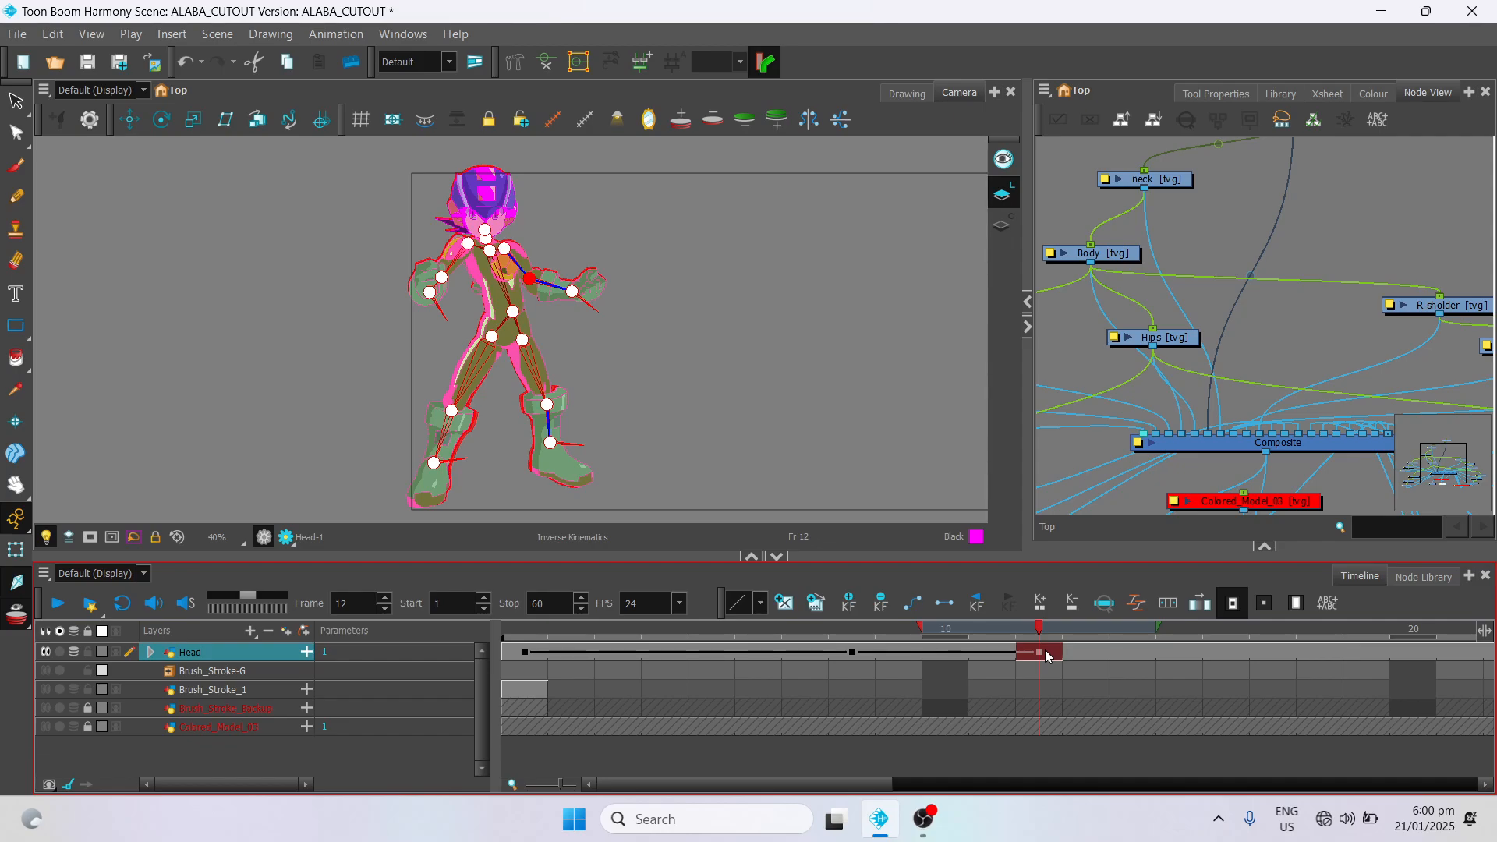
{"action": "left_click", "coordinate": [986, 658]}
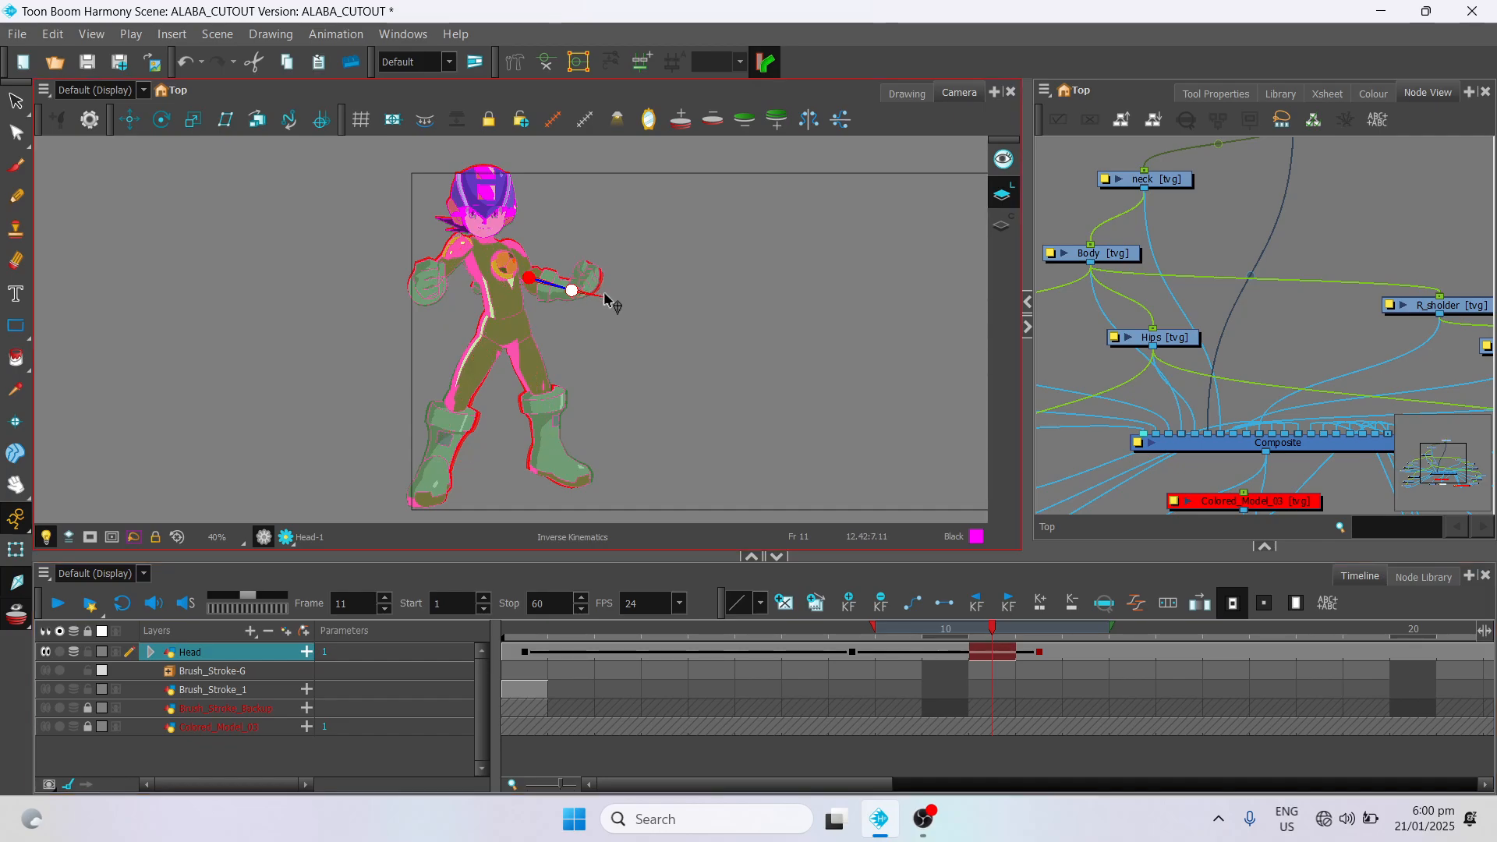
{"action": "left_click", "coordinate": [1041, 654]}
{"action": "left_click", "coordinate": [990, 653]}
{"action": "left_click", "coordinate": [1034, 656]}
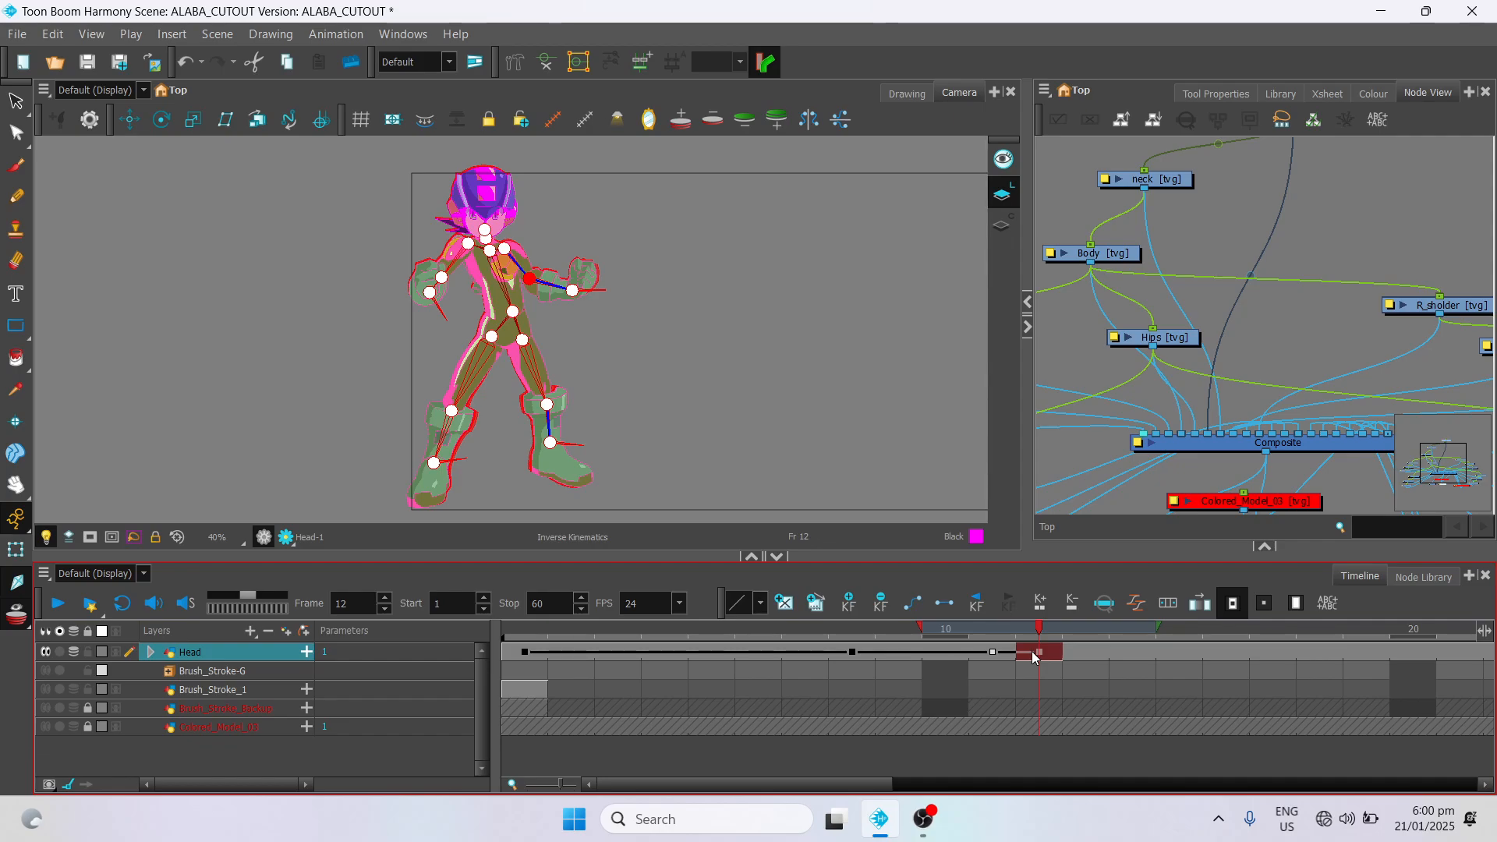
{"action": "left_click", "coordinate": [1001, 653]}
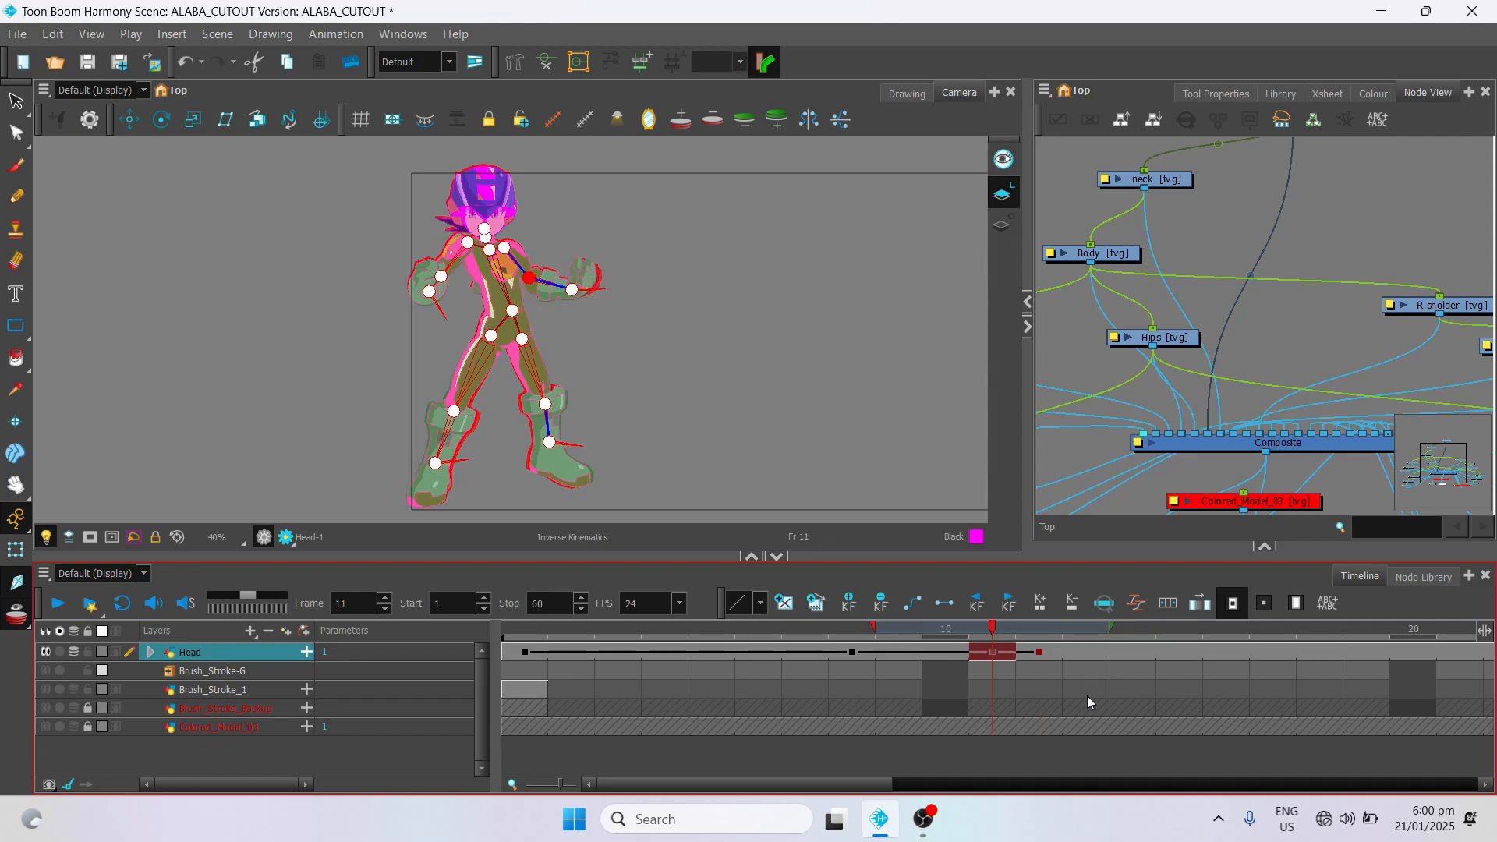
Step: At frame 12, release the outstretched arm's Inverse Kinematics locks and lock the shoulder and upper-chest joints instead
{"action": "left_click", "coordinate": [1043, 655]}
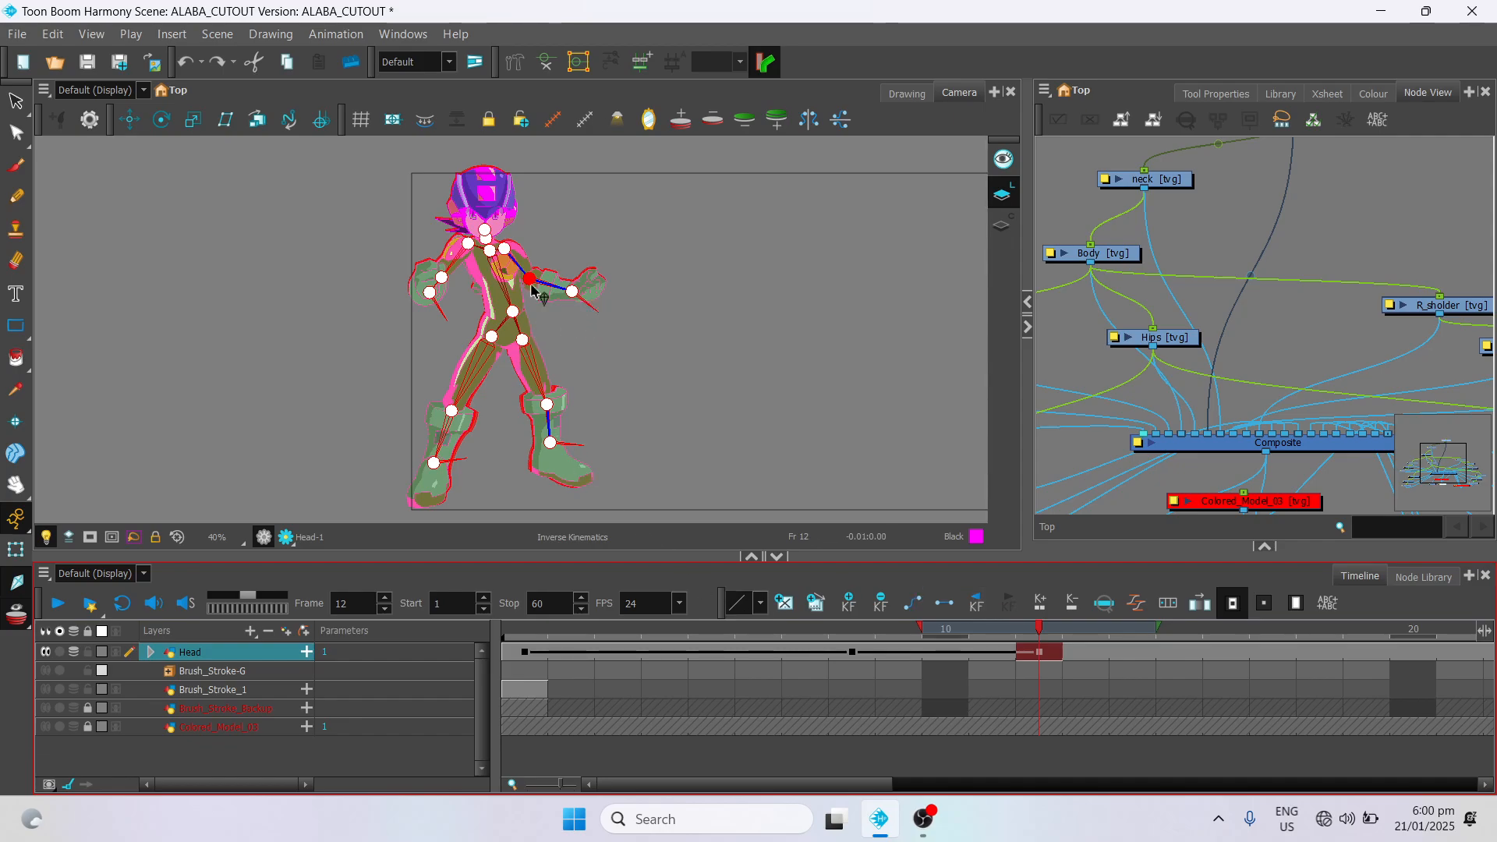
{"action": "scroll", "coordinate": [546, 297], "scroll_direction": "up", "scroll_amount": 2}
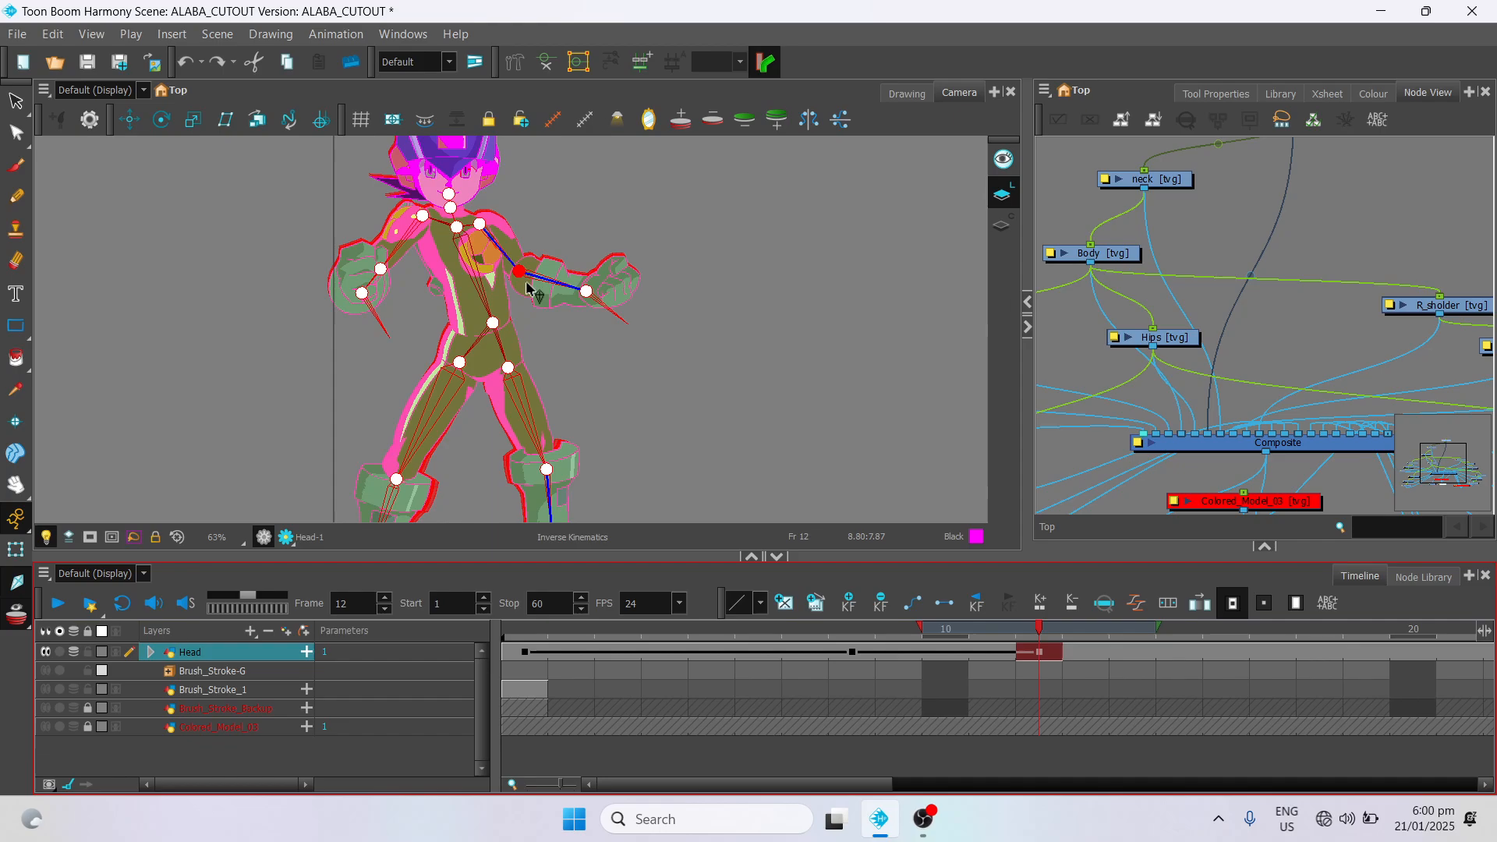
{"action": "left_click", "coordinate": [521, 273], "text": "shift"}
{"action": "left_click", "coordinate": [511, 259], "text": "shift"}
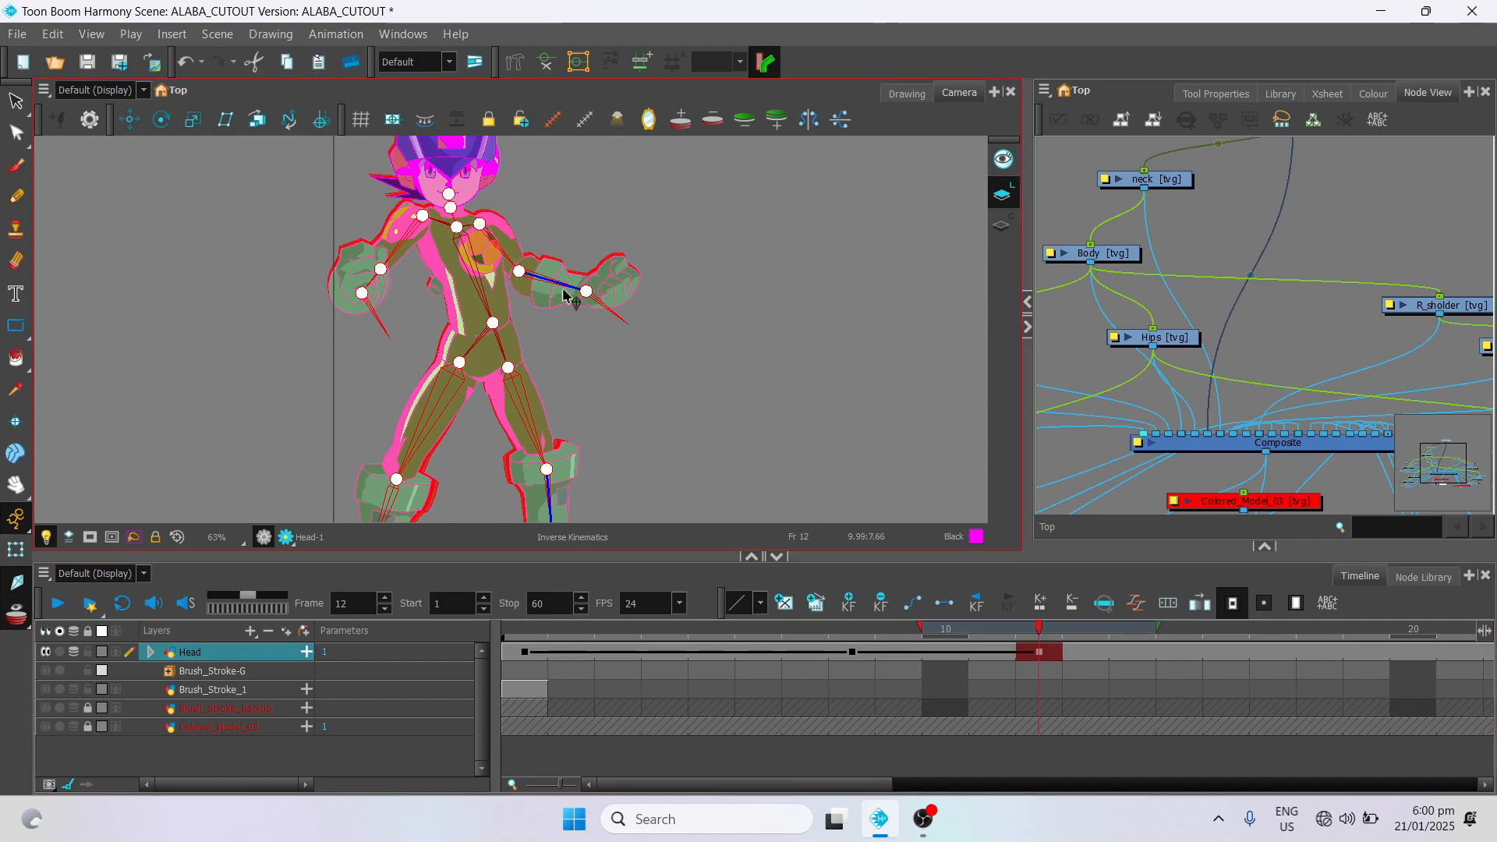
{"action": "left_click", "coordinate": [479, 224], "text": "shift"}
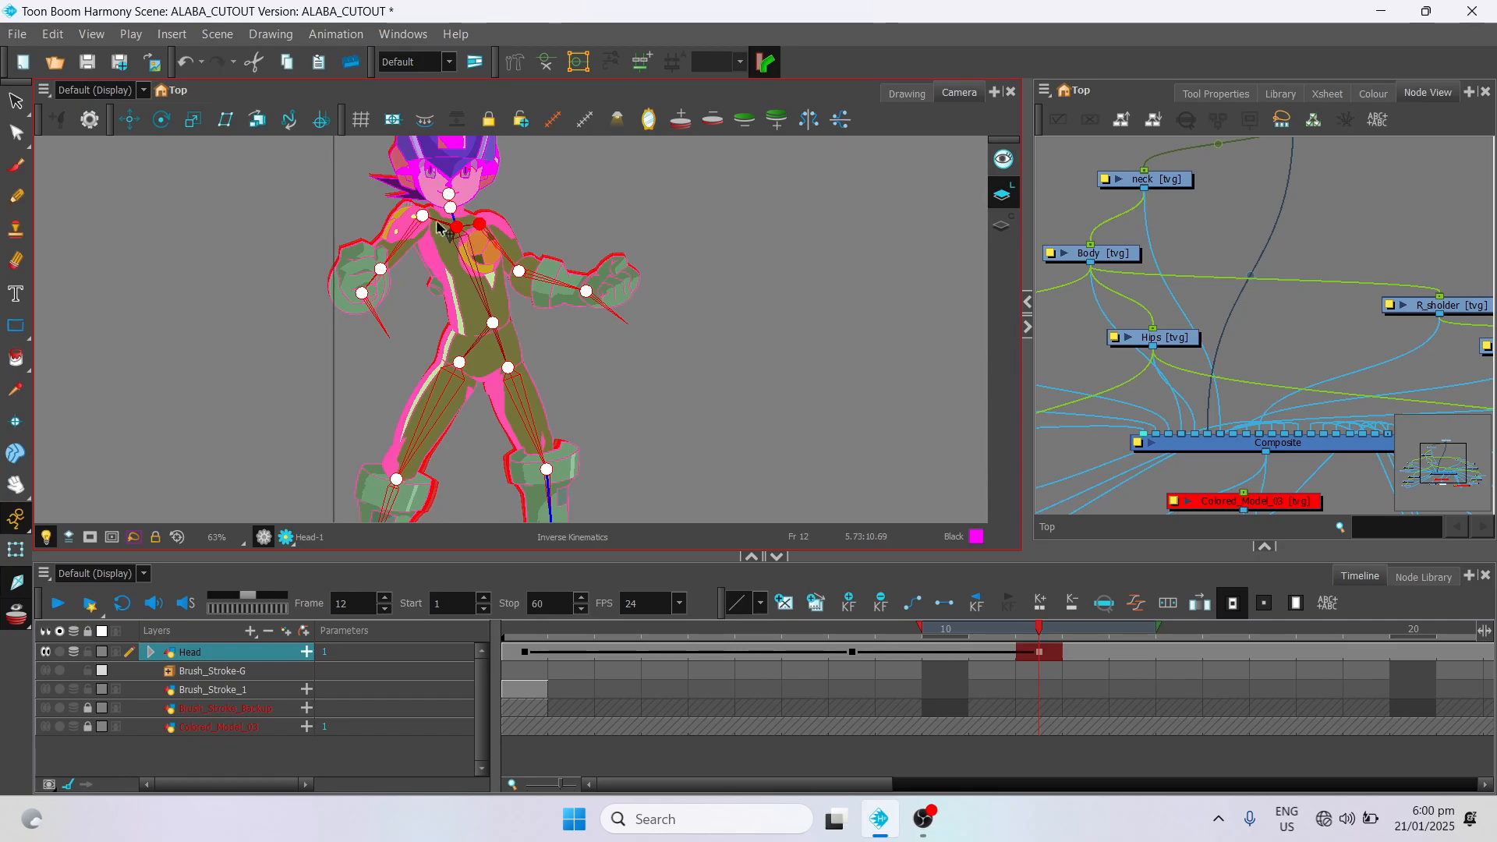
{"action": "left_click", "coordinate": [439, 222], "text": "shift"}
Step: Raise the outstretched arm and the opposite hand at frame 12, and slightly adjust the bent-arm side's knee and foot
{"action": "left_click_drag", "start_coordinate": [619, 322], "coordinate": [637, 269]}
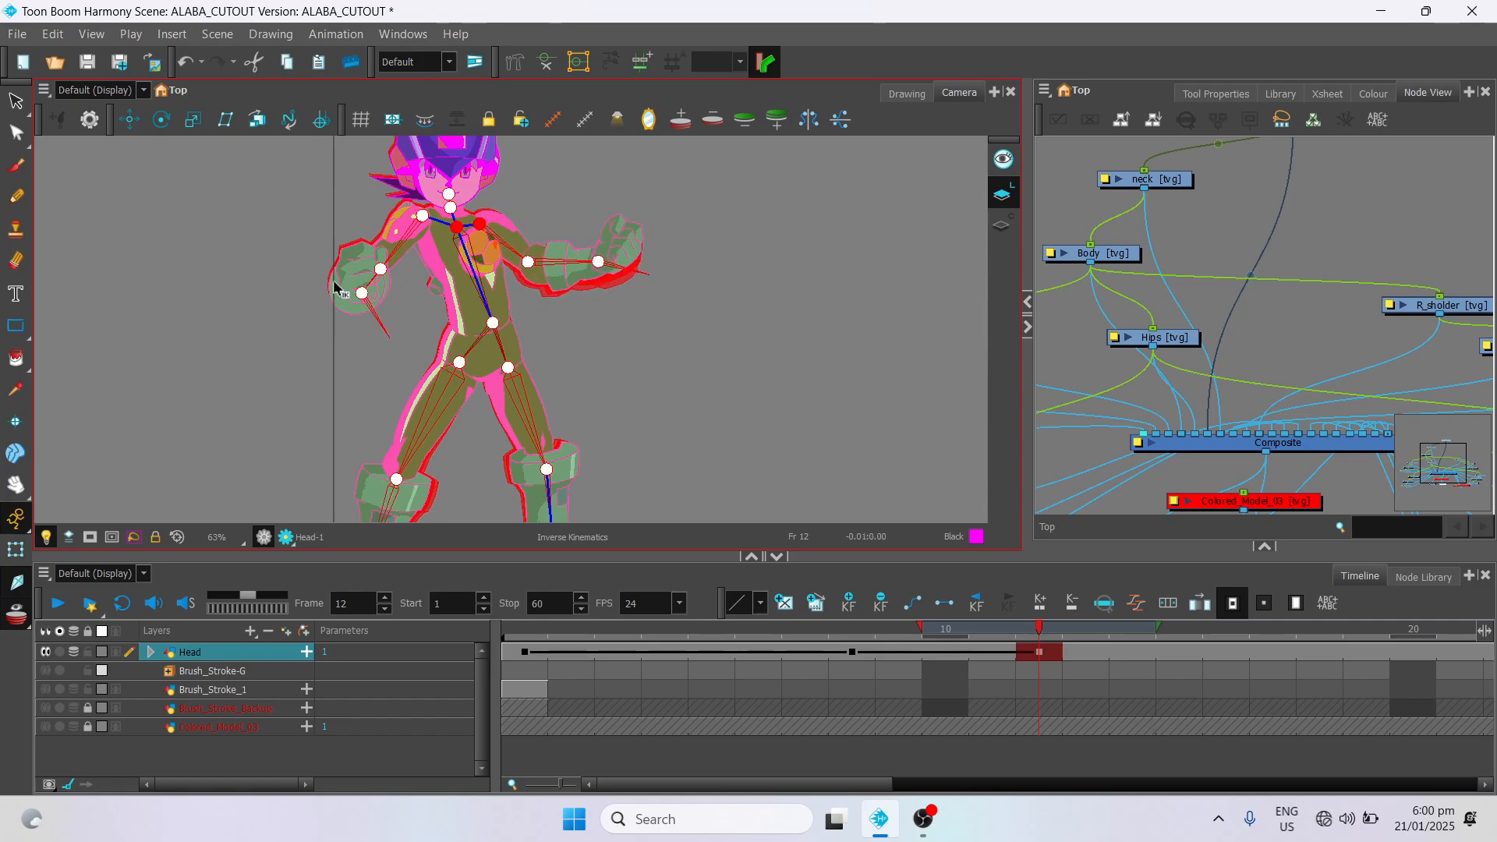
{"action": "mouse_move", "coordinate": [337, 290]}
{"action": "left_mouse_down"}
{"action": "mouse_move", "coordinate": [355, 297]}
{"action": "mouse_move", "coordinate": [336, 265]}
{"action": "mouse_move", "coordinate": [347, 277]}
{"action": "left_mouse_up"}
{"action": "scroll", "coordinate": [500, 399], "scroll_direction": "down", "scroll_amount": 1}
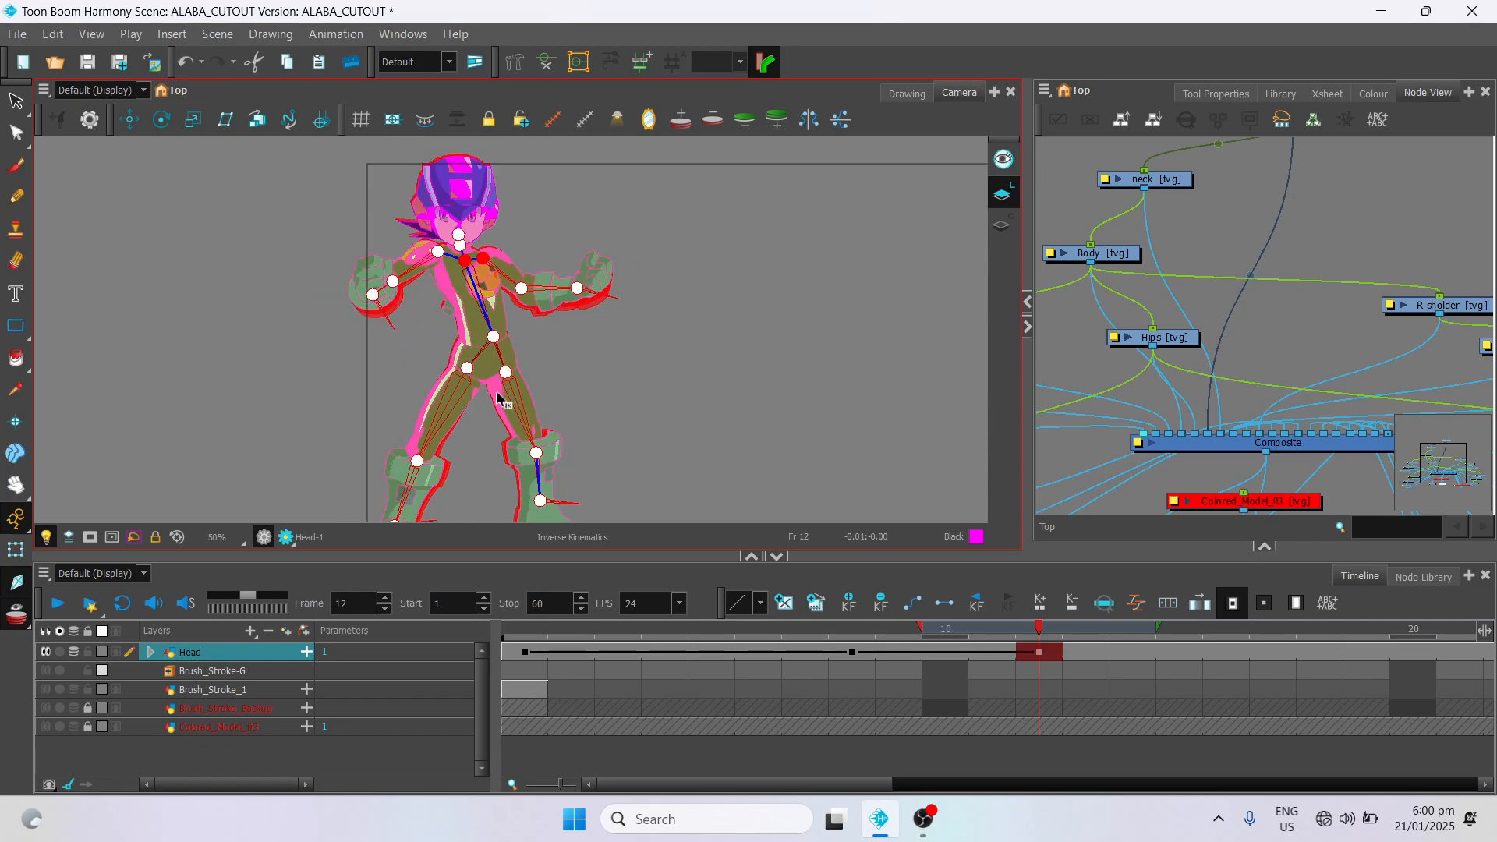
{"action": "scroll", "coordinate": [500, 400], "scroll_direction": "down", "scroll_amount": 2}
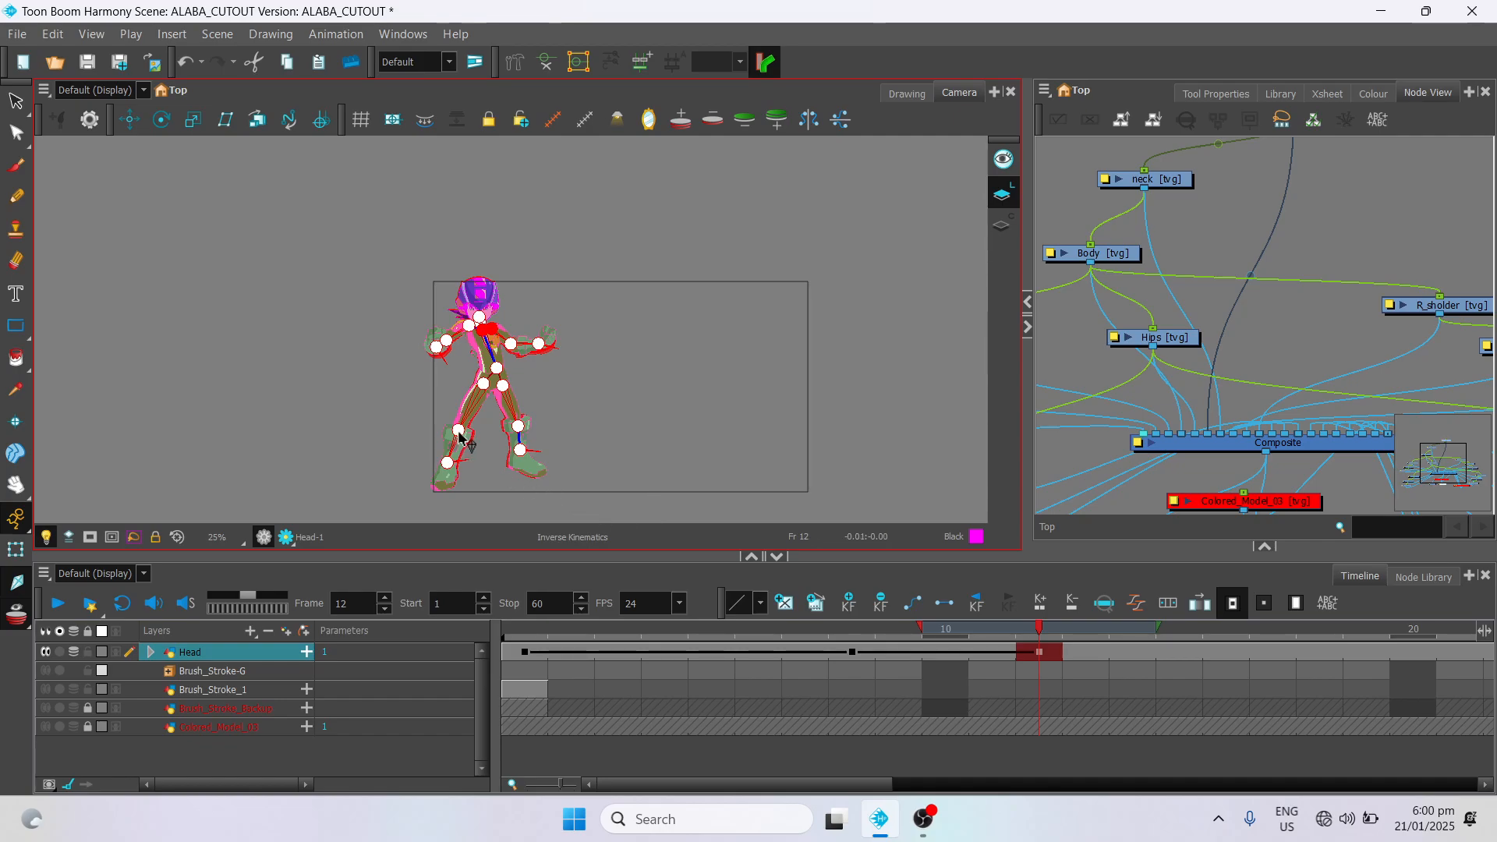
{"action": "left_click_drag", "start_coordinate": [459, 432], "coordinate": [466, 460]}
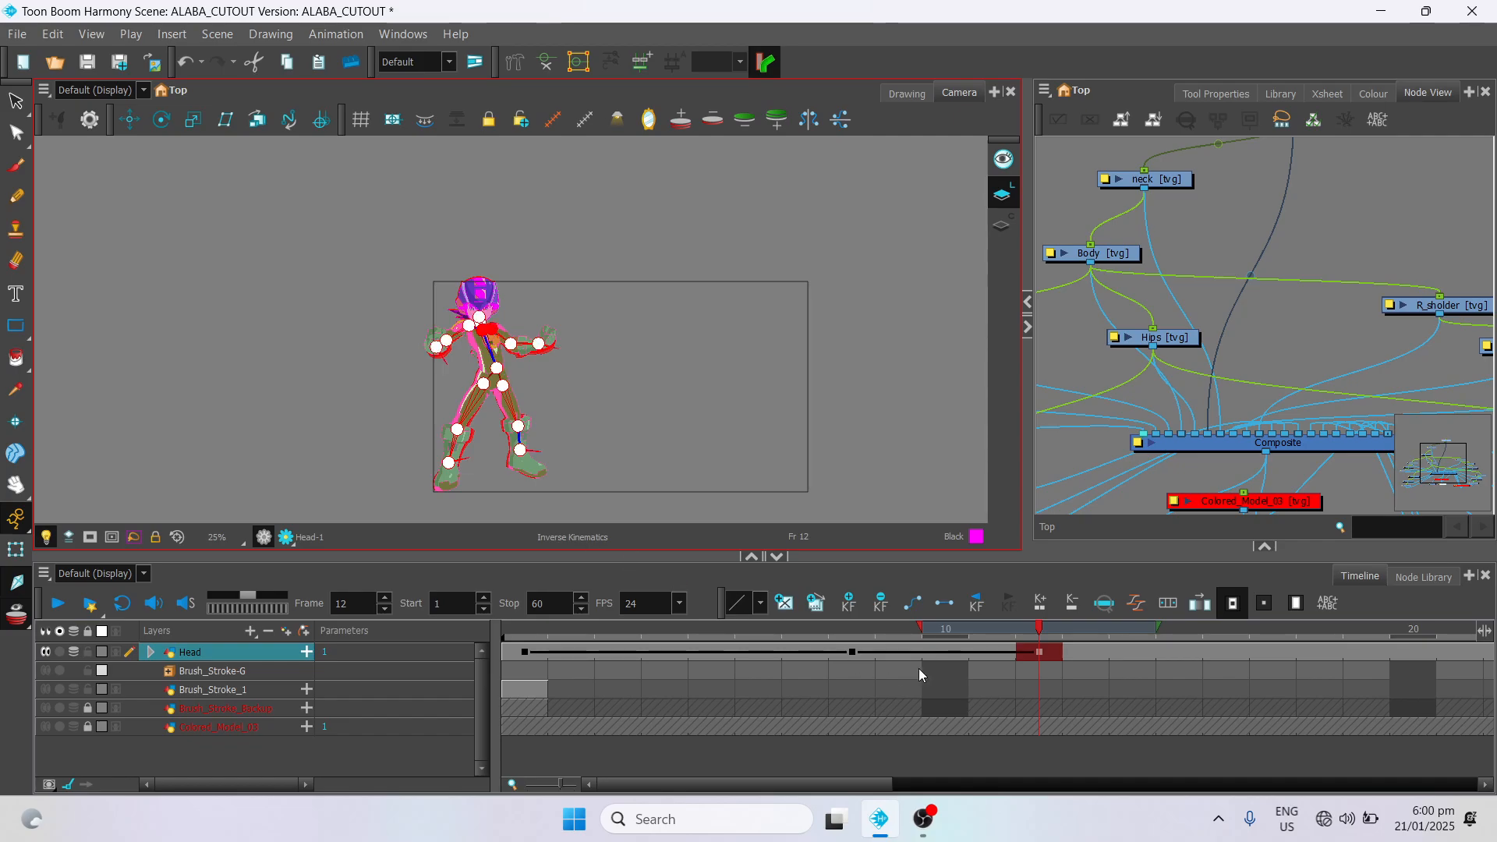
Step: Scrub the playhead around frames 11 and 12 to check the new pose against the onion skin
{"action": "mouse_move", "coordinate": [1042, 626]}
{"action": "left_mouse_down"}
{"action": "mouse_move", "coordinate": [507, 652]}
{"action": "mouse_move", "coordinate": [1043, 625]}
{"action": "mouse_move", "coordinate": [640, 634]}
{"action": "mouse_move", "coordinate": [1047, 600]}
{"action": "left_mouse_up"}
{"action": "scroll", "coordinate": [484, 351], "scroll_direction": "up", "scroll_amount": 2}
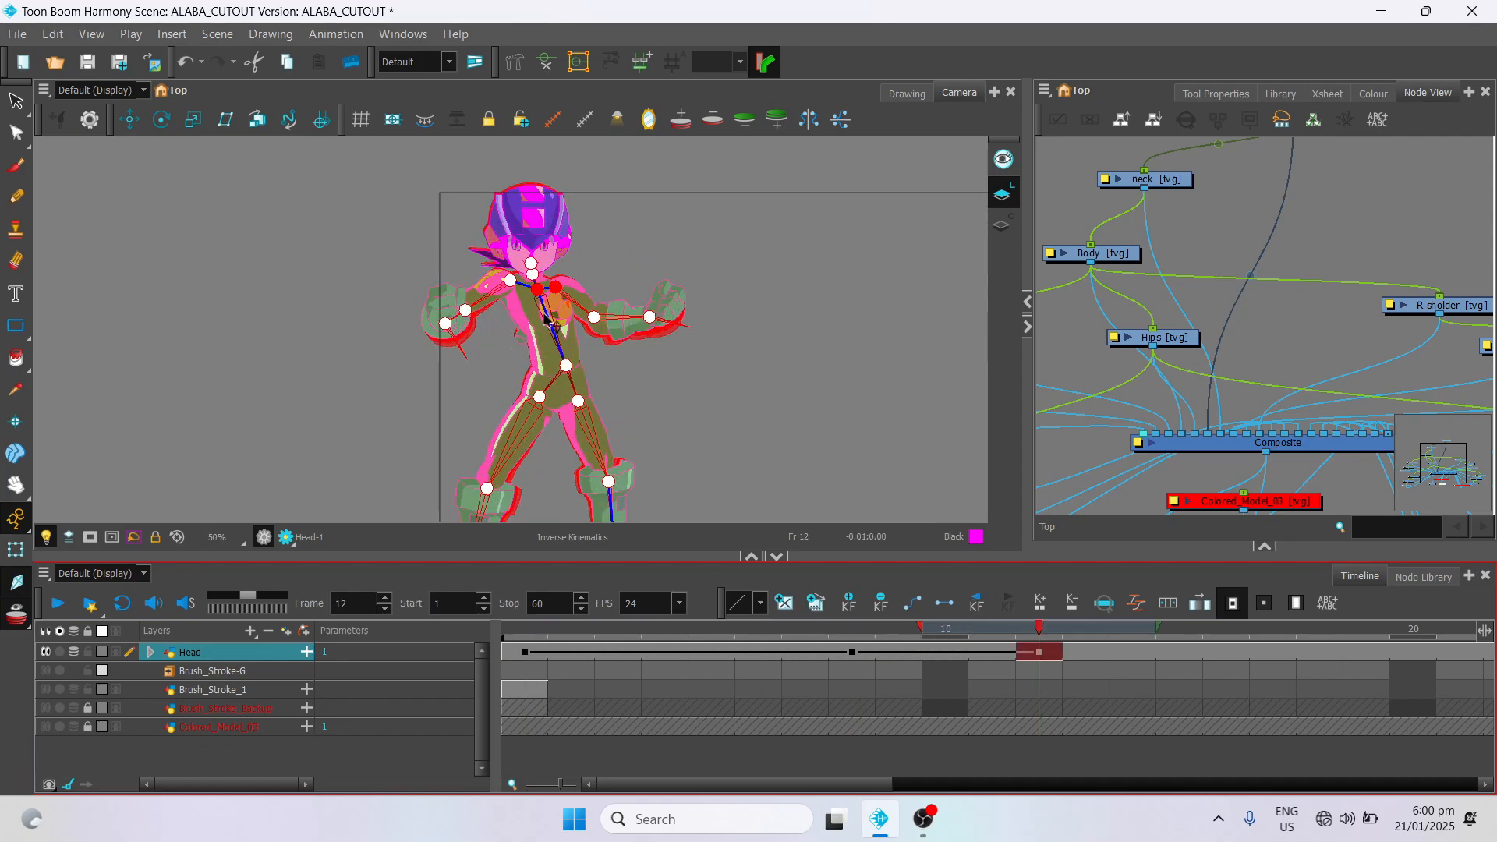
{"action": "scroll", "coordinate": [630, 371], "scroll_direction": "down", "scroll_amount": 3}
{"action": "left_click_drag", "start_coordinate": [1043, 629], "coordinate": [995, 581]}
{"action": "scroll", "coordinate": [612, 210], "scroll_direction": "up", "scroll_amount": 3}
{"action": "scroll", "coordinate": [615, 214], "scroll_direction": "down", "scroll_amount": 1}
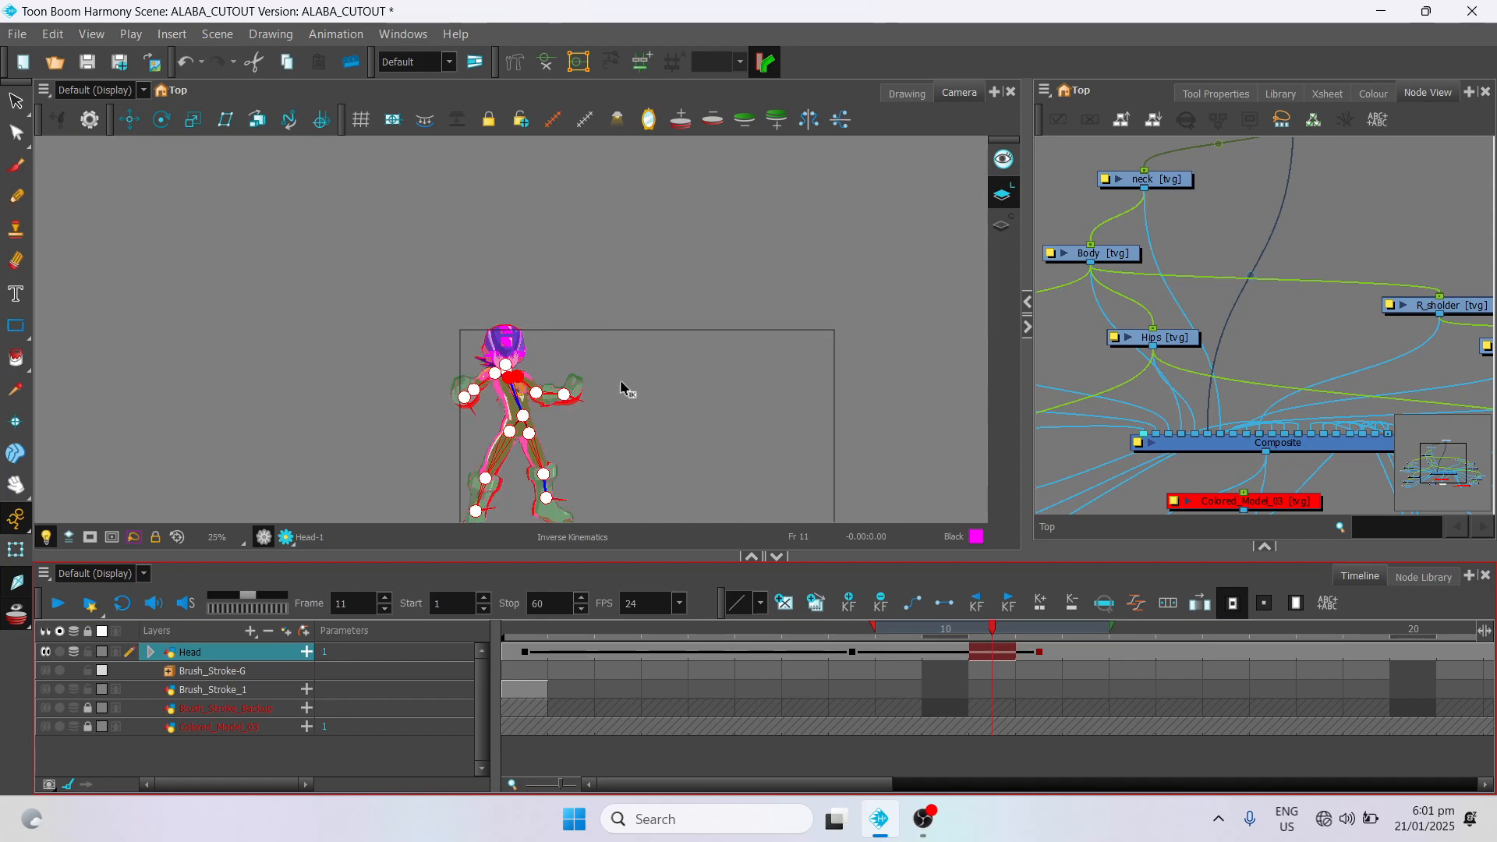
Step: At frame 15, lower the whole character slightly from the Head layer with the Translate tool
{"action": "key", "text": "space"}
{"action": "left_click_drag", "start_coordinate": [574, 390], "coordinate": [319, 246]}
{"action": "left_click", "coordinate": [1040, 652]}
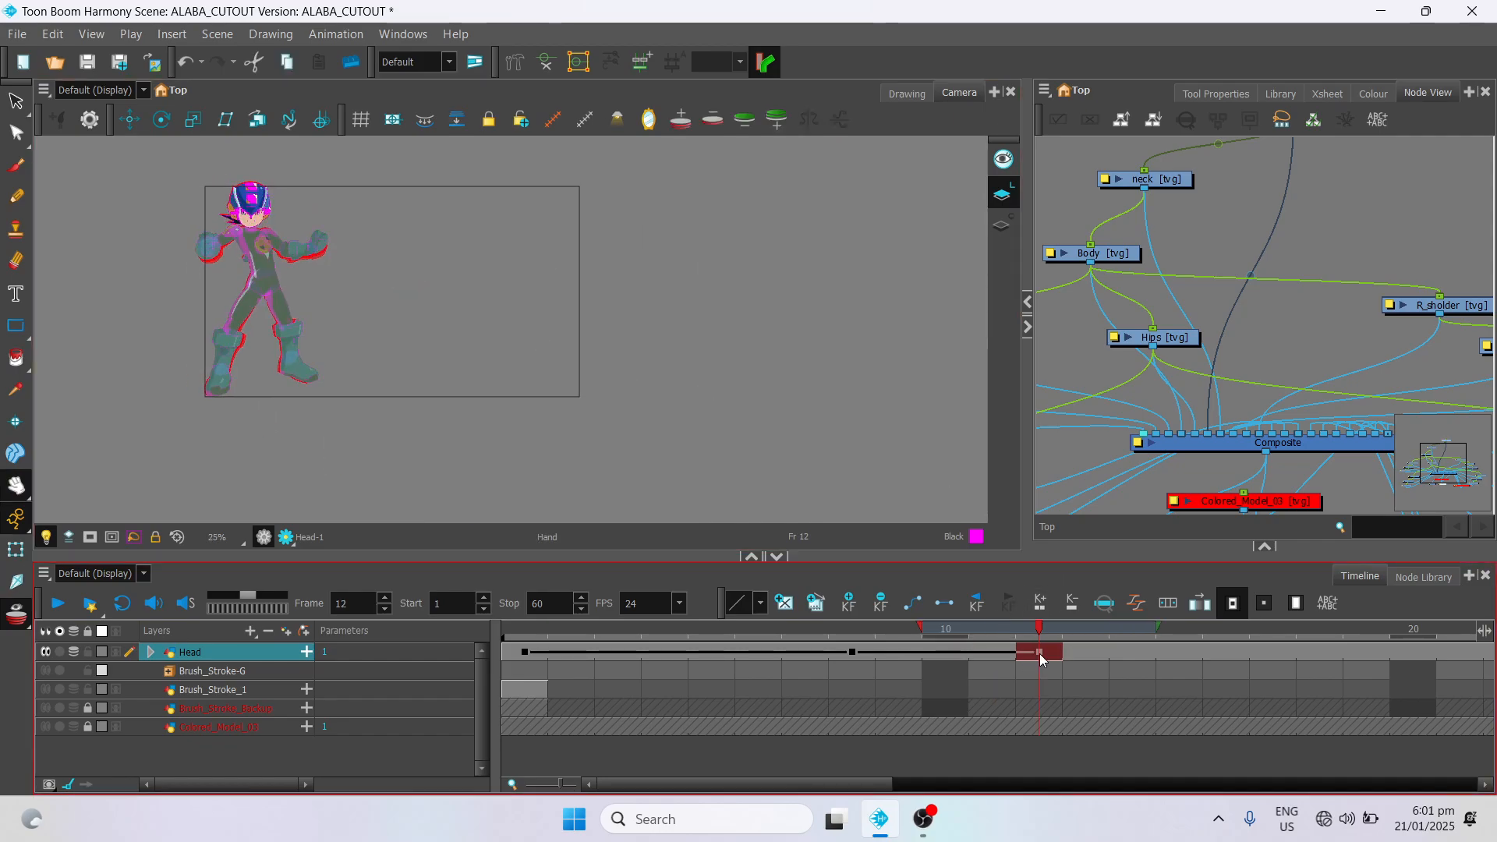
{"action": "left_click", "coordinate": [1084, 655]}
{"action": "left_click", "coordinate": [1178, 652]}
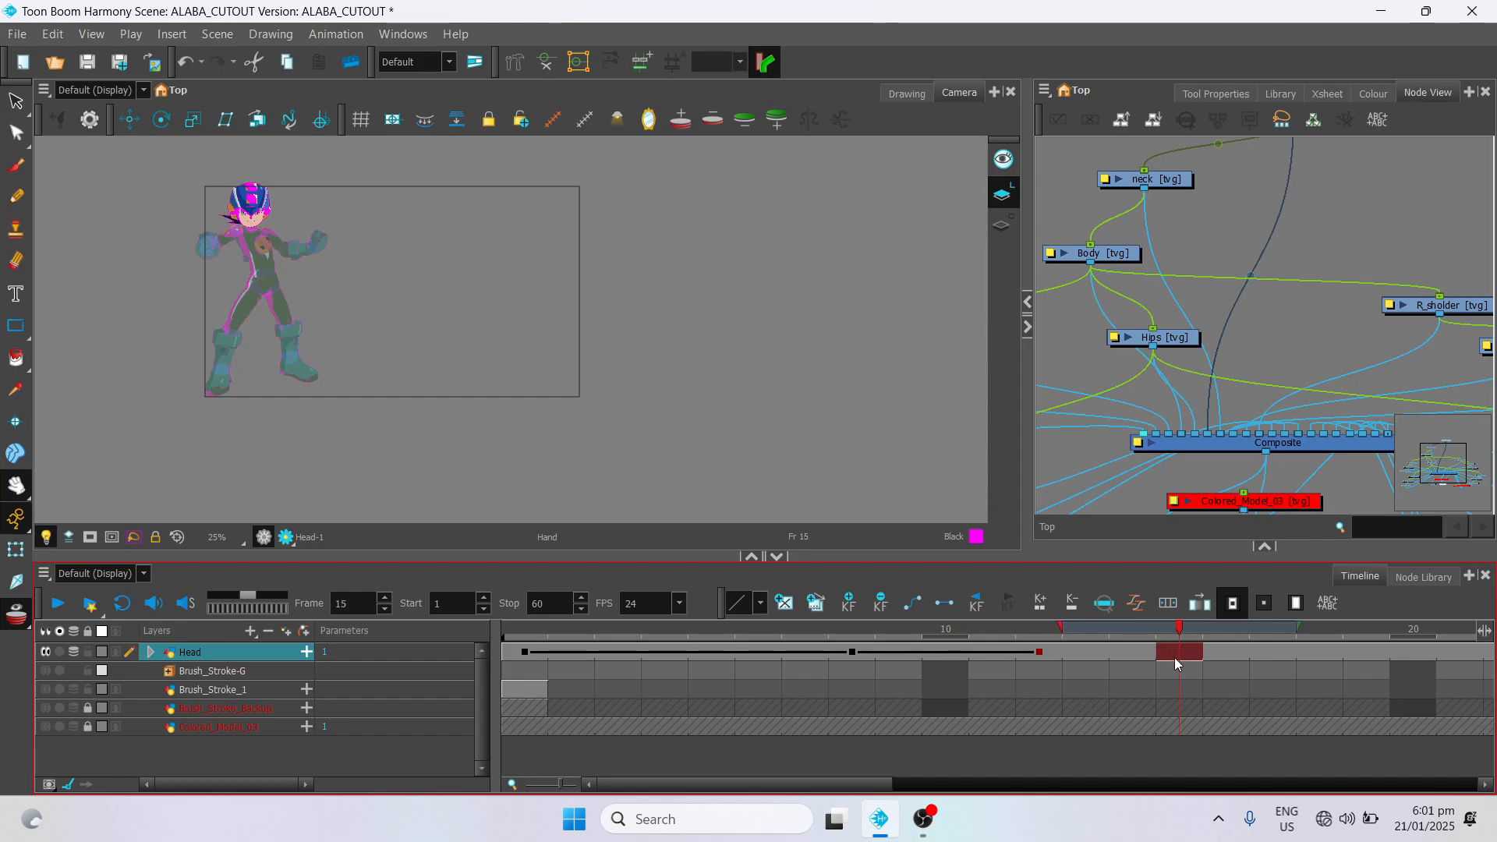
{"action": "left_click", "coordinate": [16, 582]}
{"action": "scroll", "coordinate": [292, 353], "scroll_direction": "up", "scroll_amount": 2}
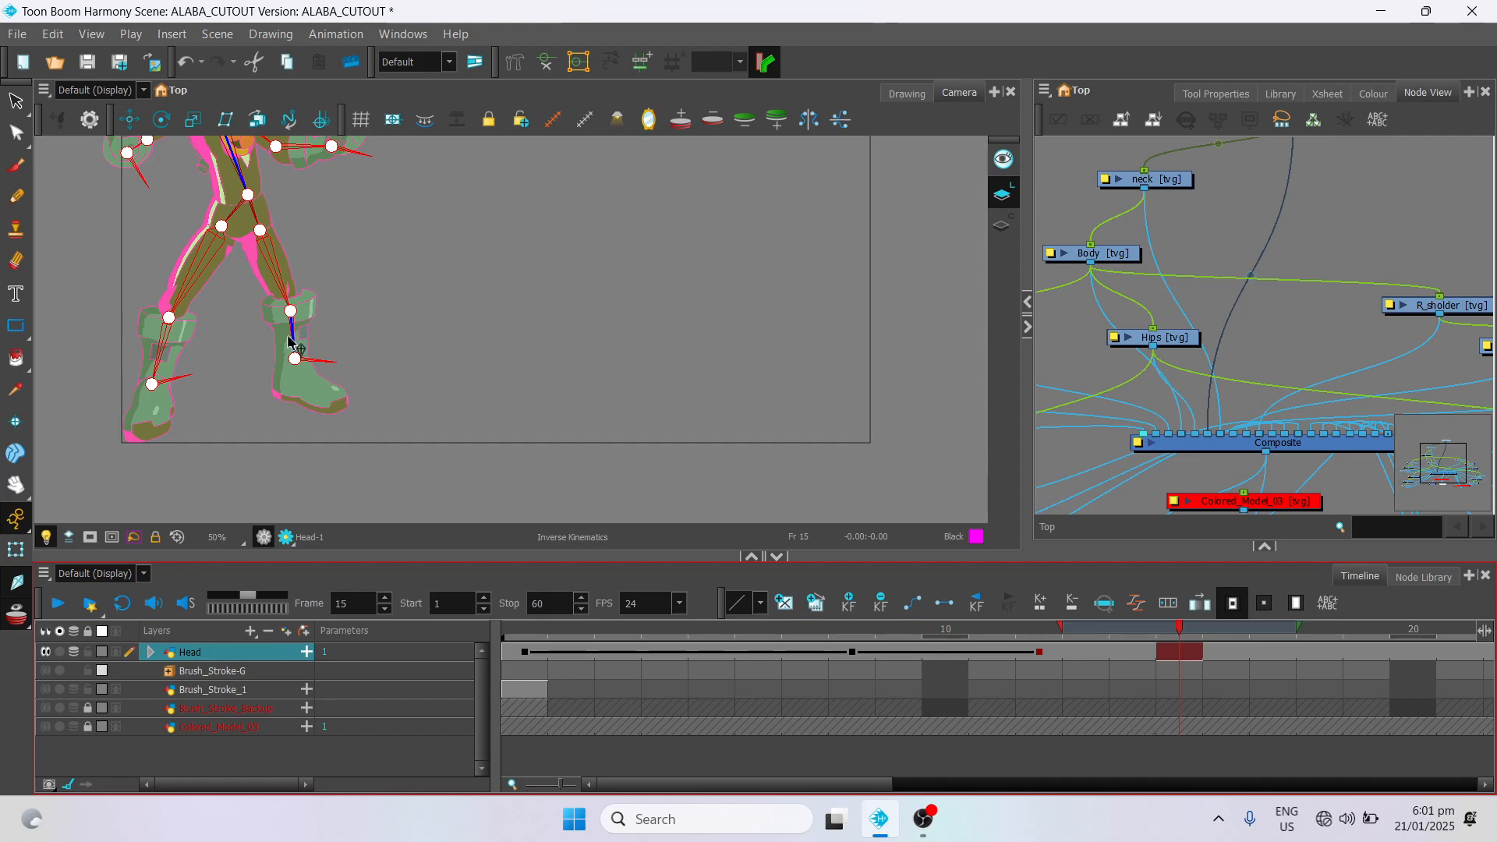
{"action": "scroll", "coordinate": [272, 286], "scroll_direction": "down", "scroll_amount": 2}
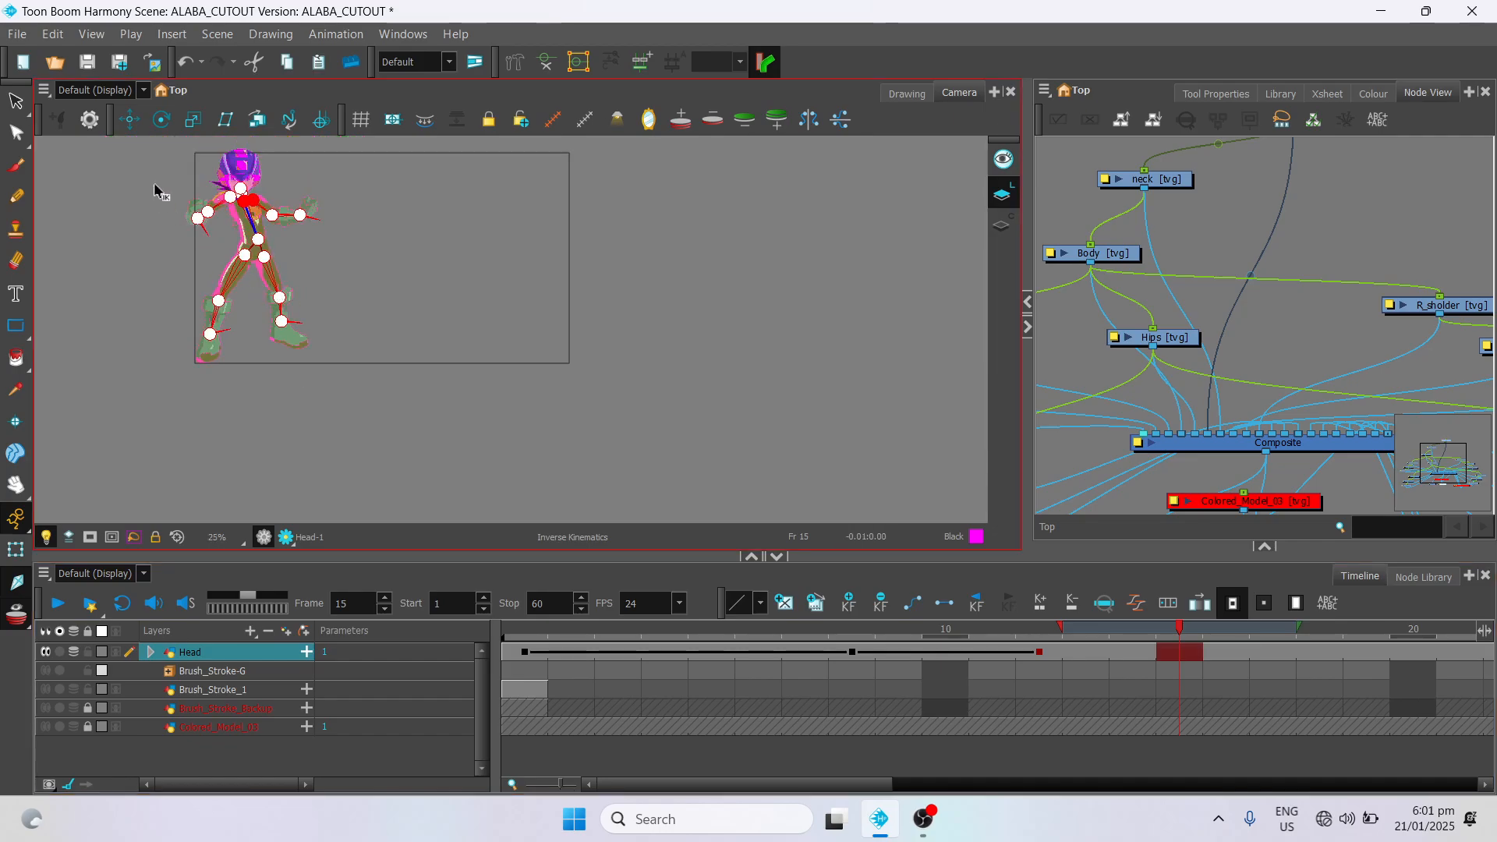
{"action": "left_click", "coordinate": [130, 120]}
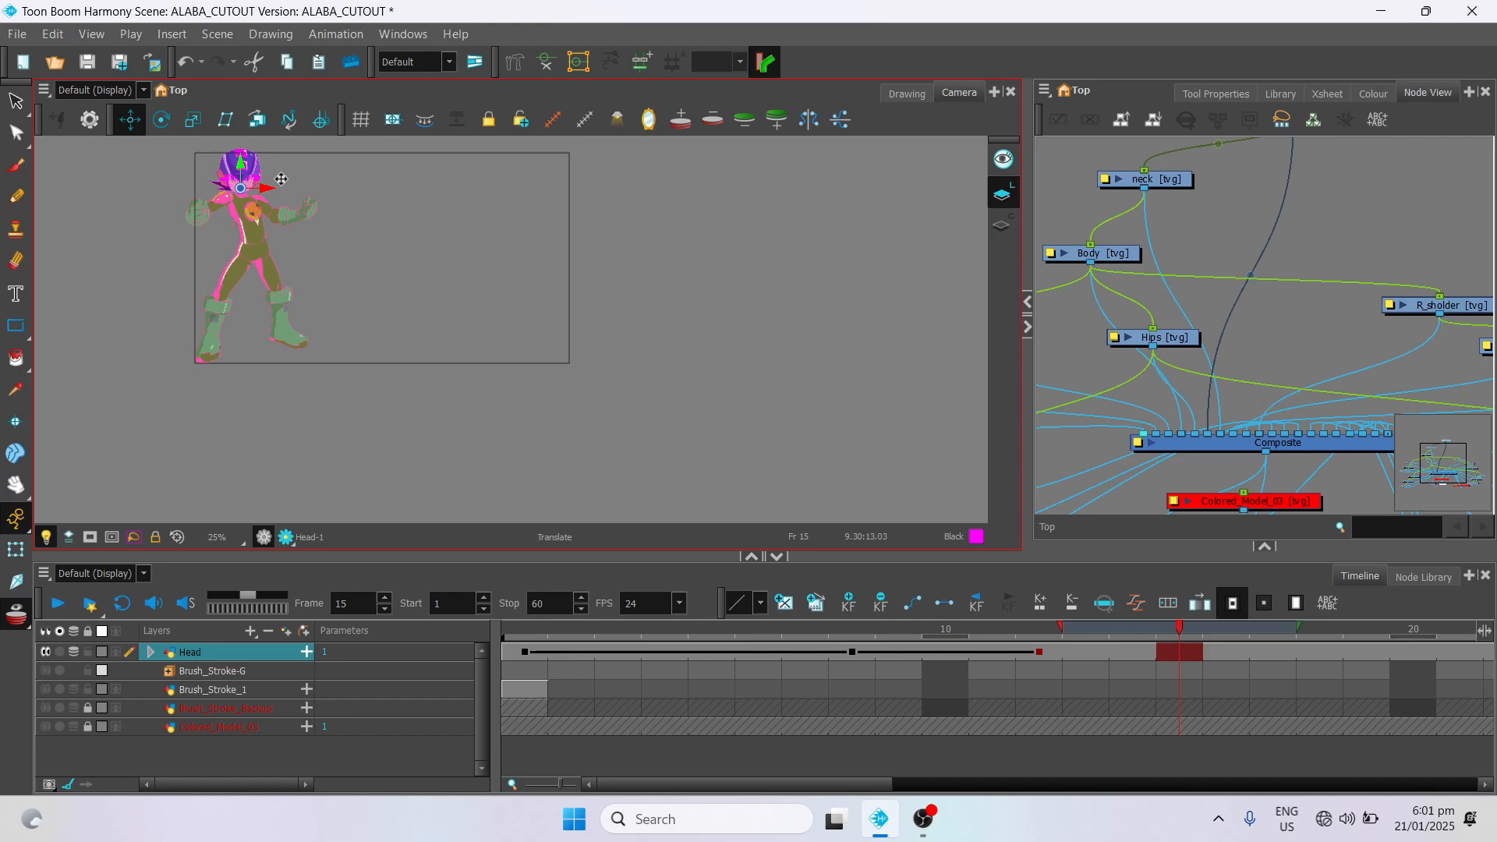
{"action": "left_click_drag", "start_coordinate": [244, 163], "coordinate": [244, 171]}
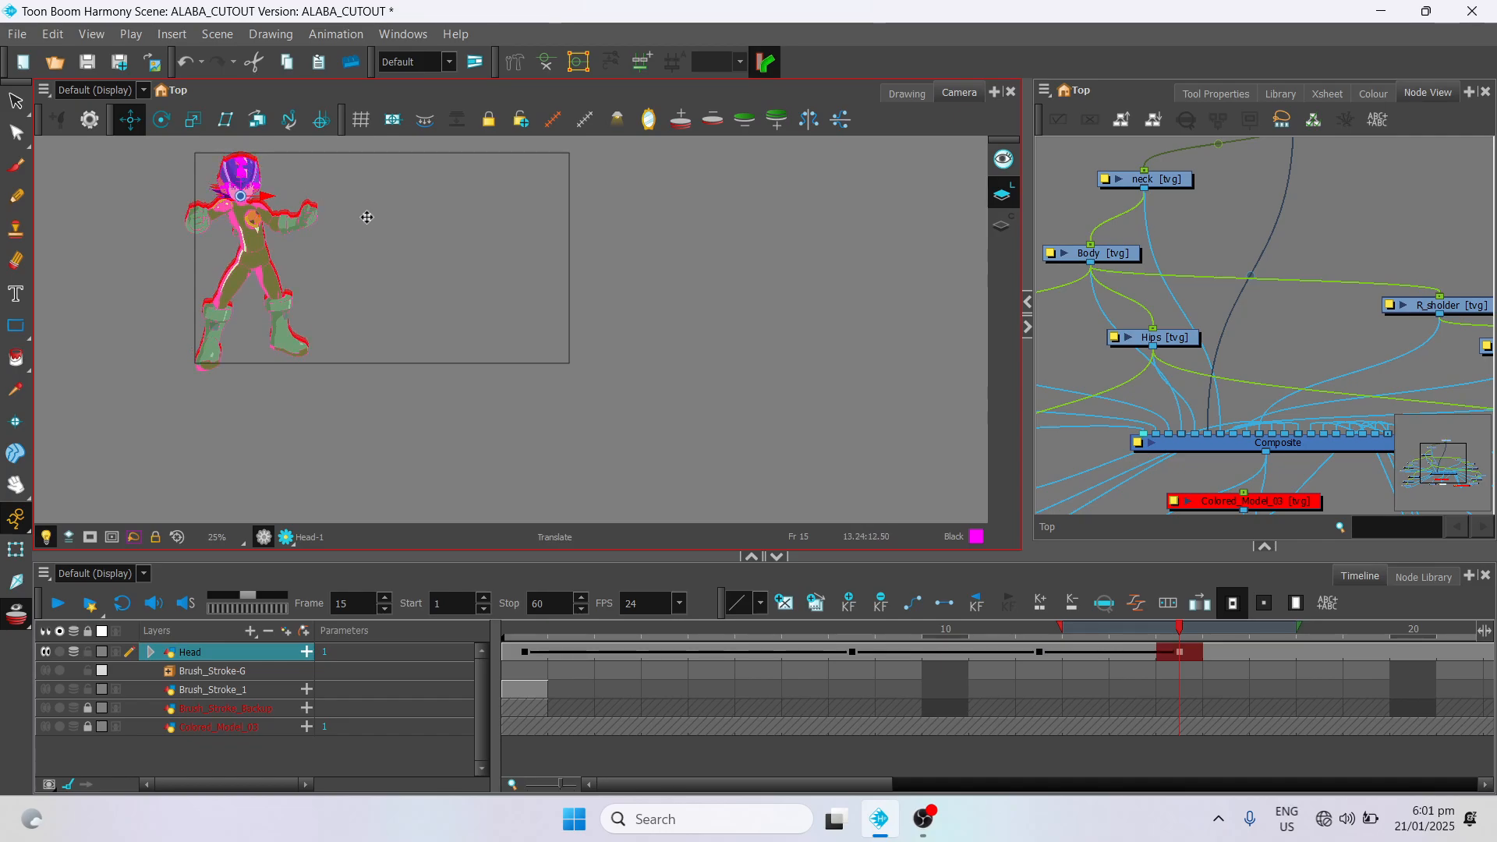
Step: At frame 15, pull the right leg's knee outward with Inverse Kinematics to bend the leg and reposition its boot
{"action": "scroll", "coordinate": [346, 337], "scroll_direction": "up", "scroll_amount": 1}
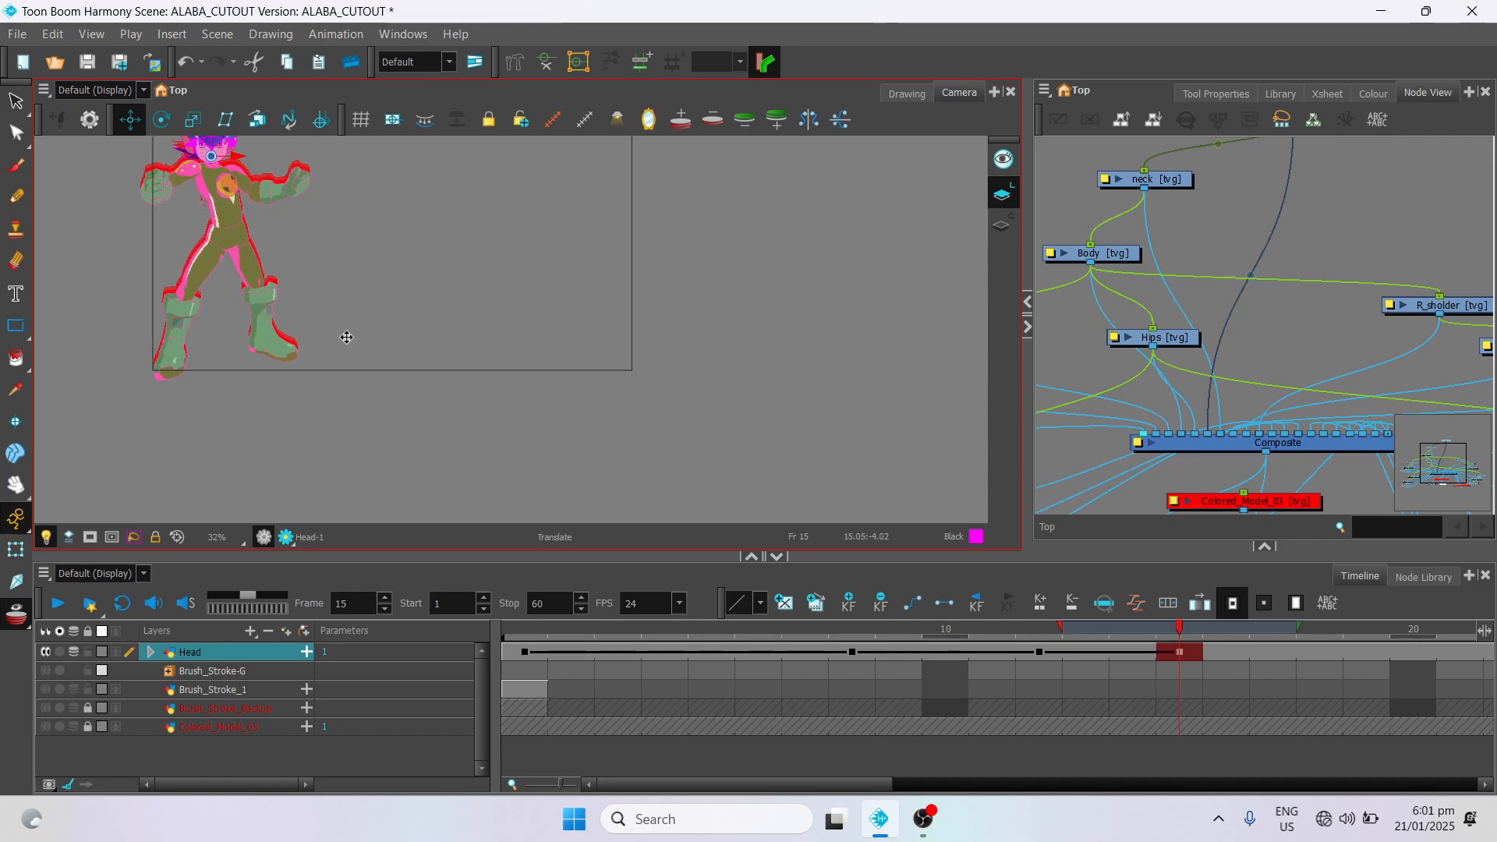
{"action": "scroll", "coordinate": [346, 337], "scroll_direction": "up", "scroll_amount": 1}
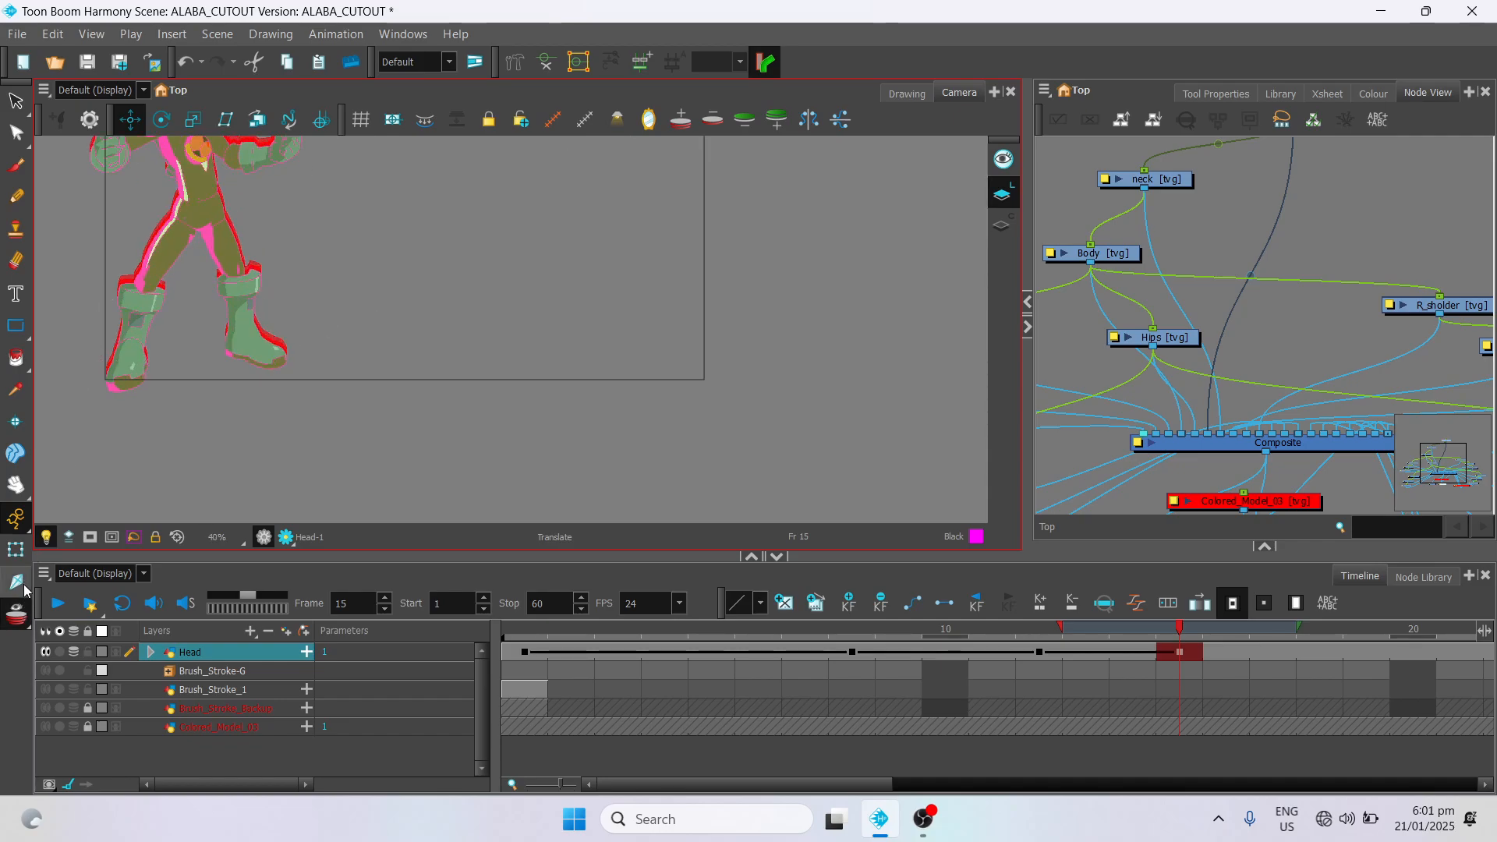
{"action": "left_click", "coordinate": [18, 581]}
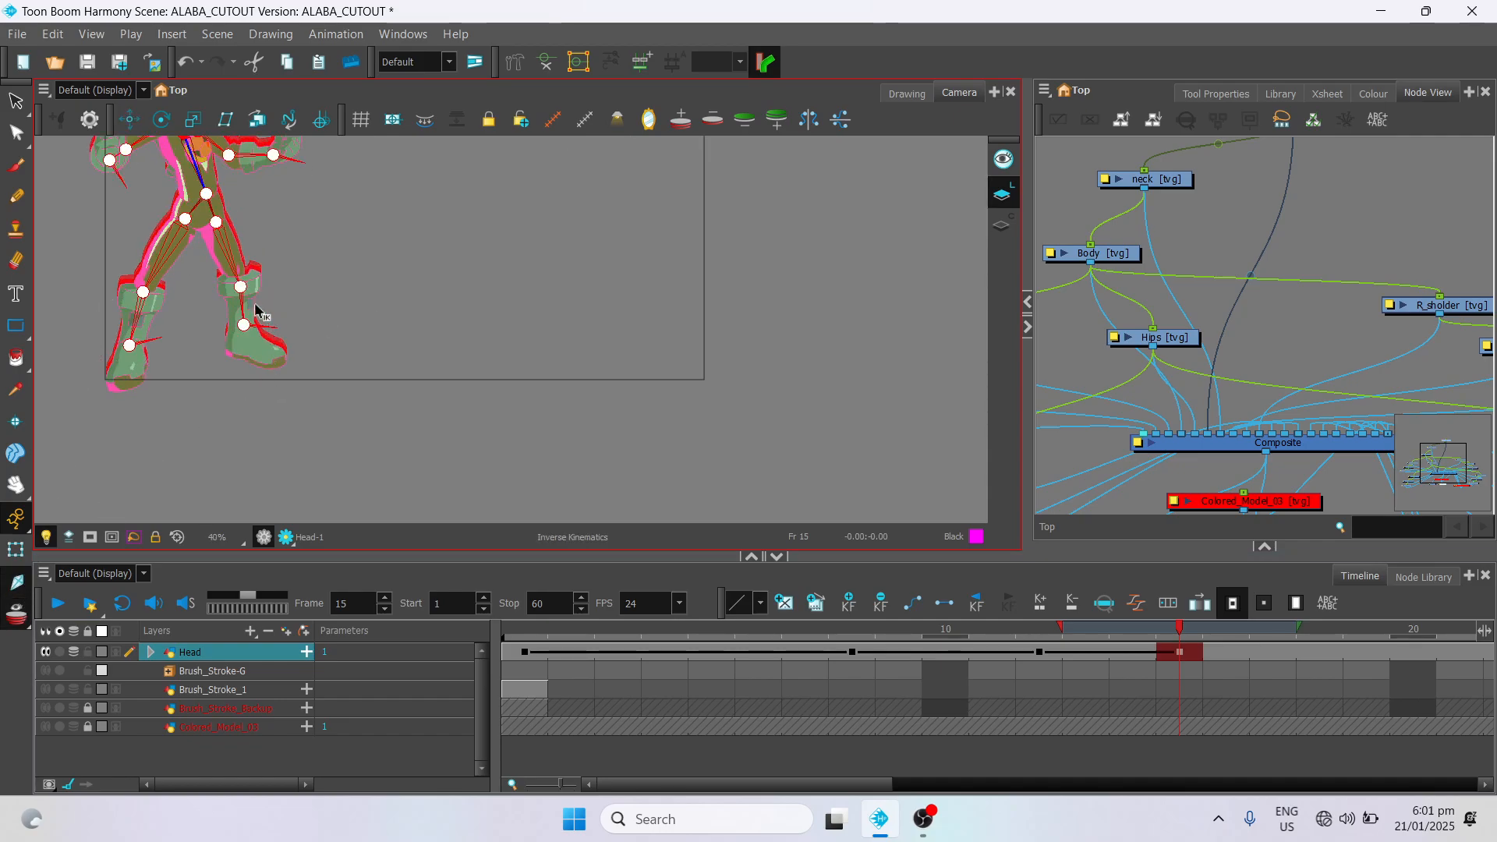
{"action": "left_click_drag", "start_coordinate": [234, 293], "coordinate": [263, 313]}
{"action": "scroll", "coordinate": [292, 279], "scroll_direction": "up", "scroll_amount": 3}
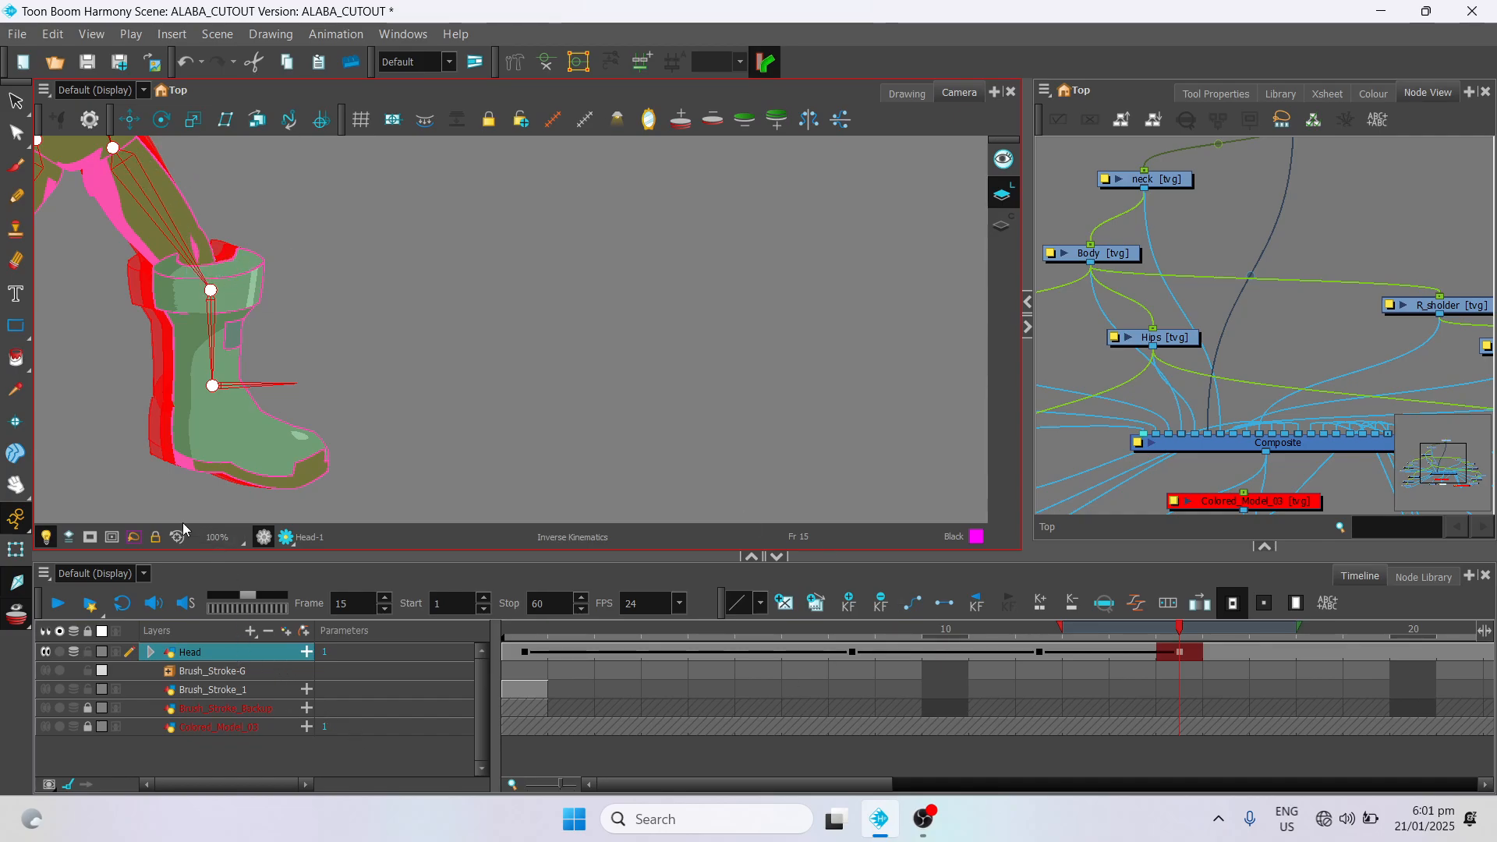
Step: Widen the Node View and select the R_Leg_02 node in the character's rig
{"action": "left_click", "coordinate": [151, 652]}
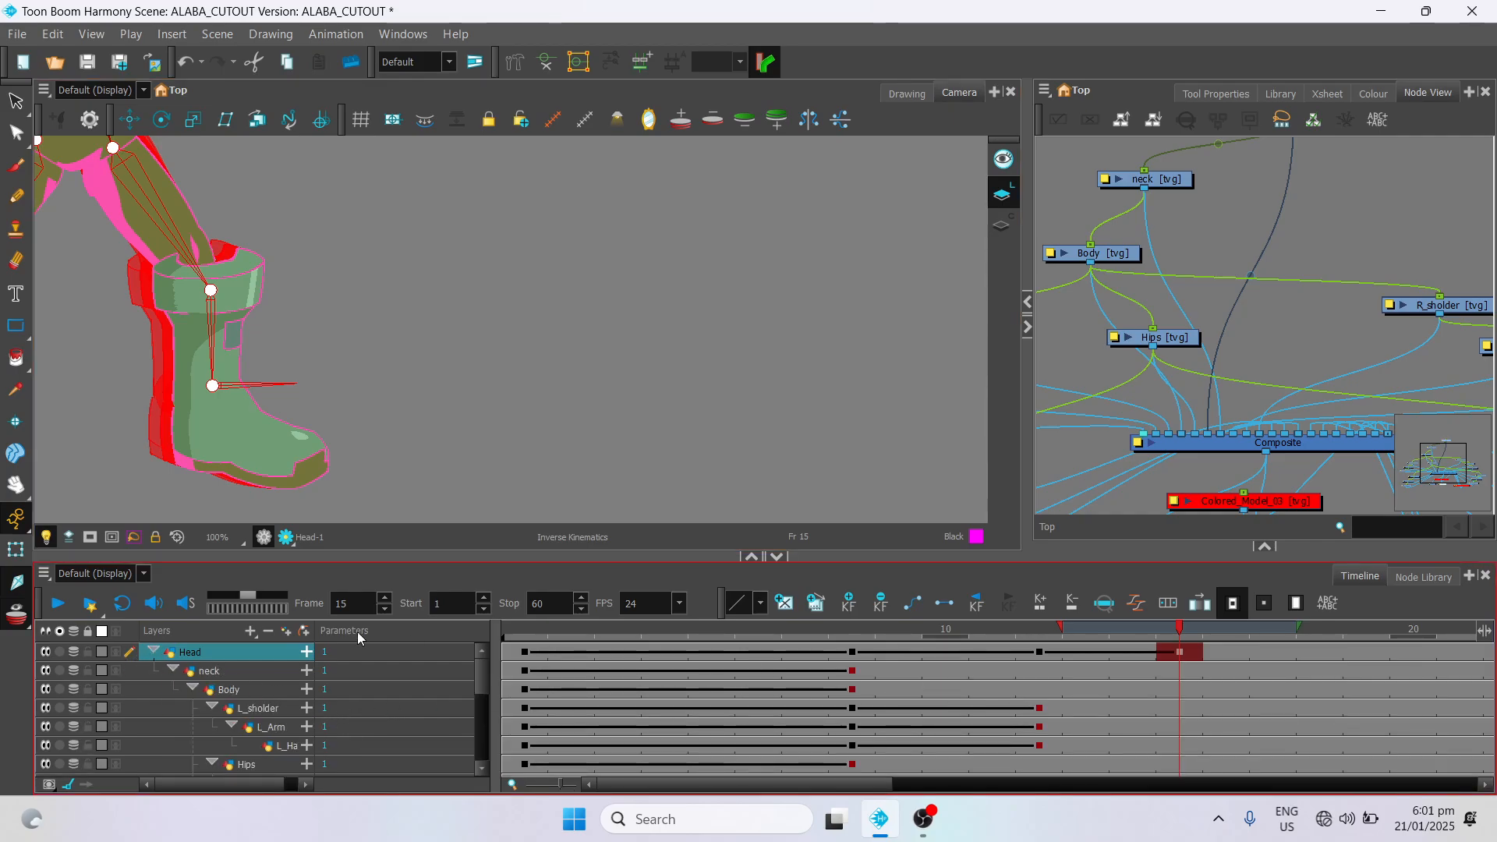
{"action": "left_click", "coordinate": [152, 652]}
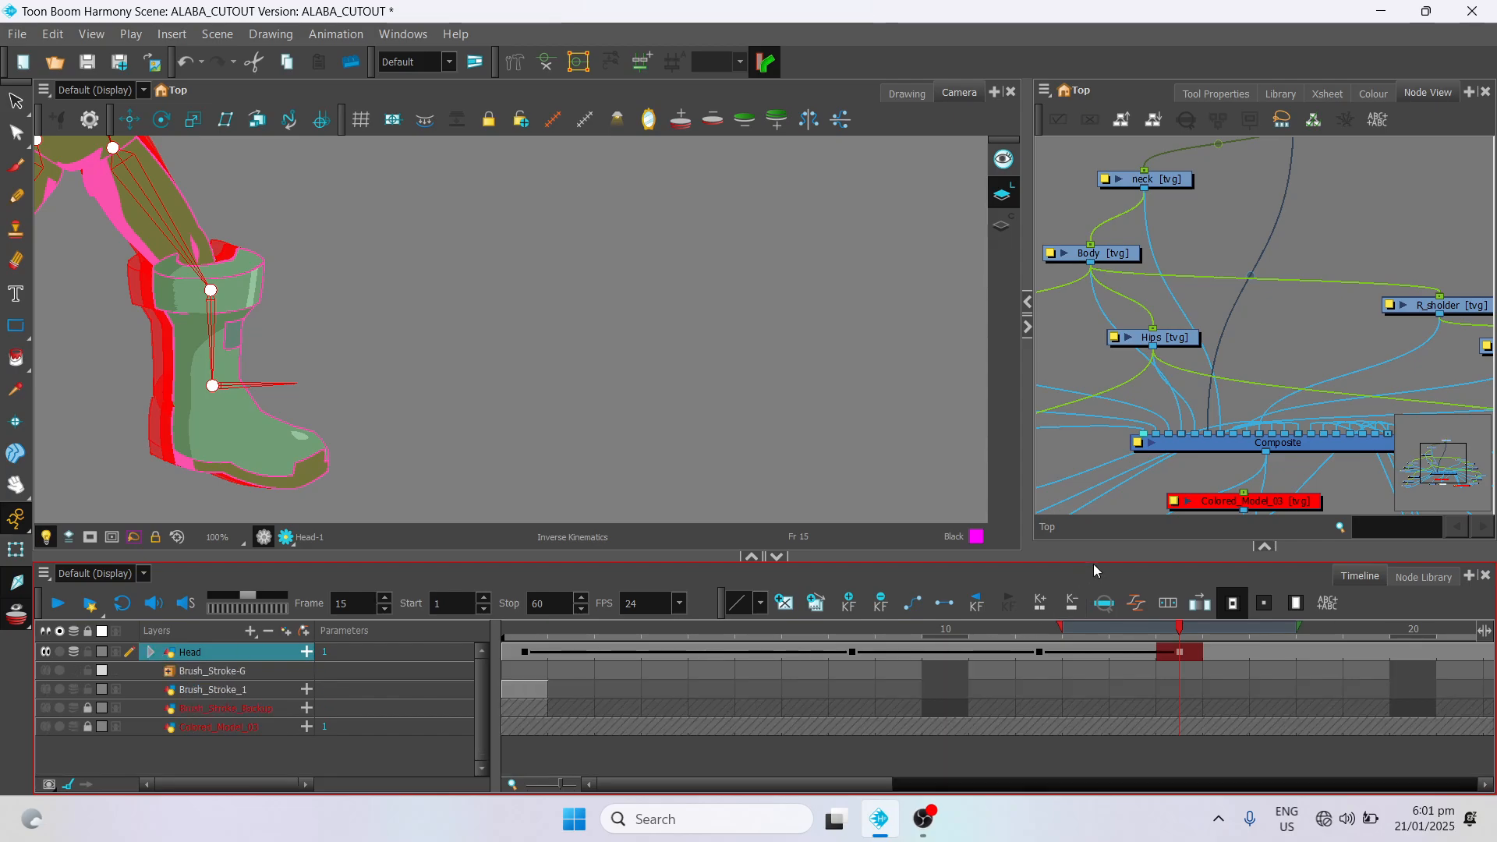
{"action": "scroll", "coordinate": [1169, 360], "scroll_direction": "down", "scroll_amount": 1}
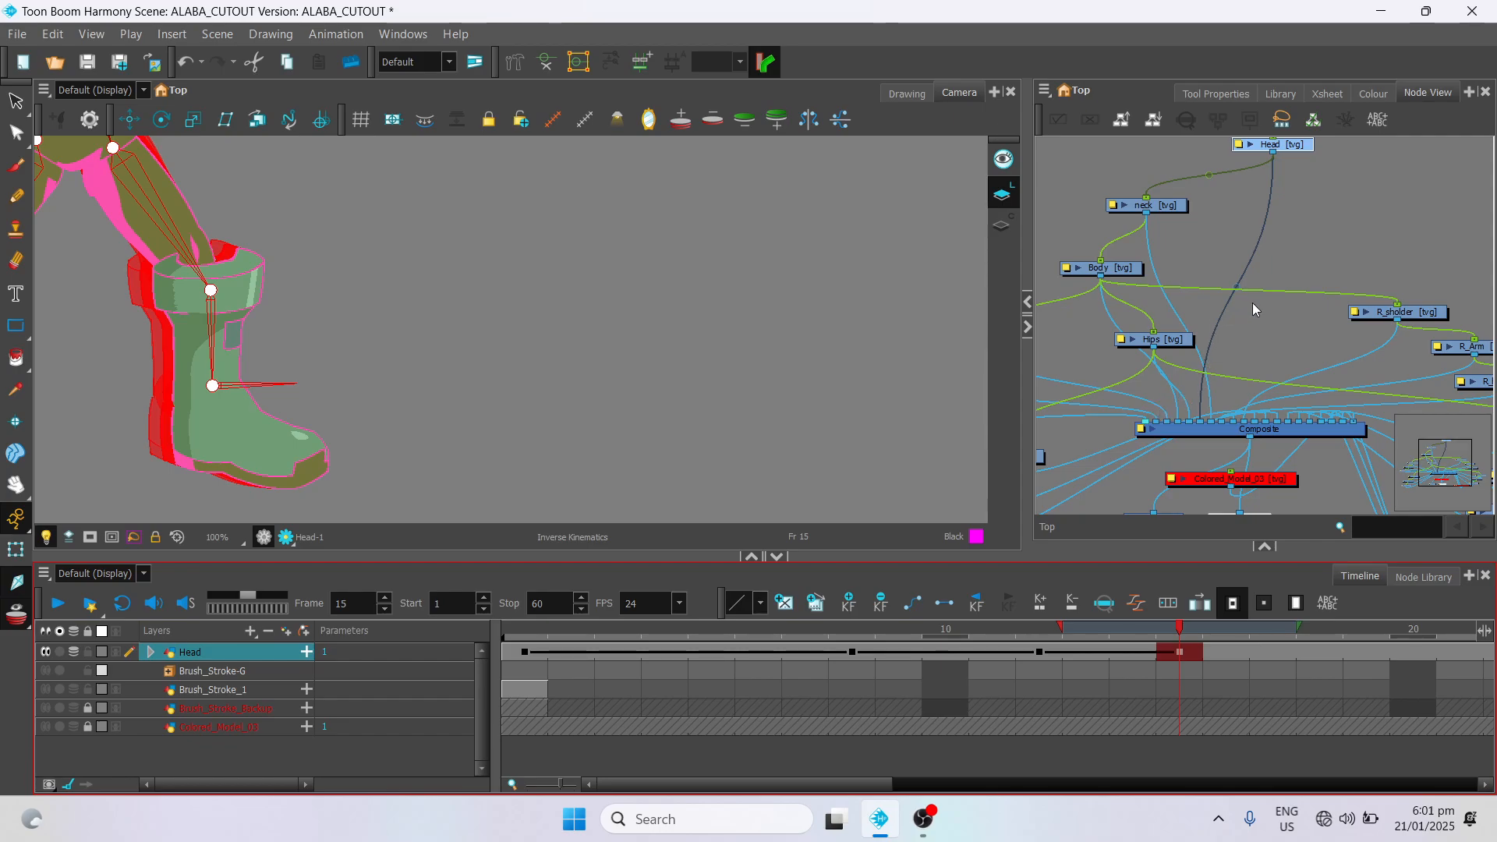
{"action": "key", "text": "space"}
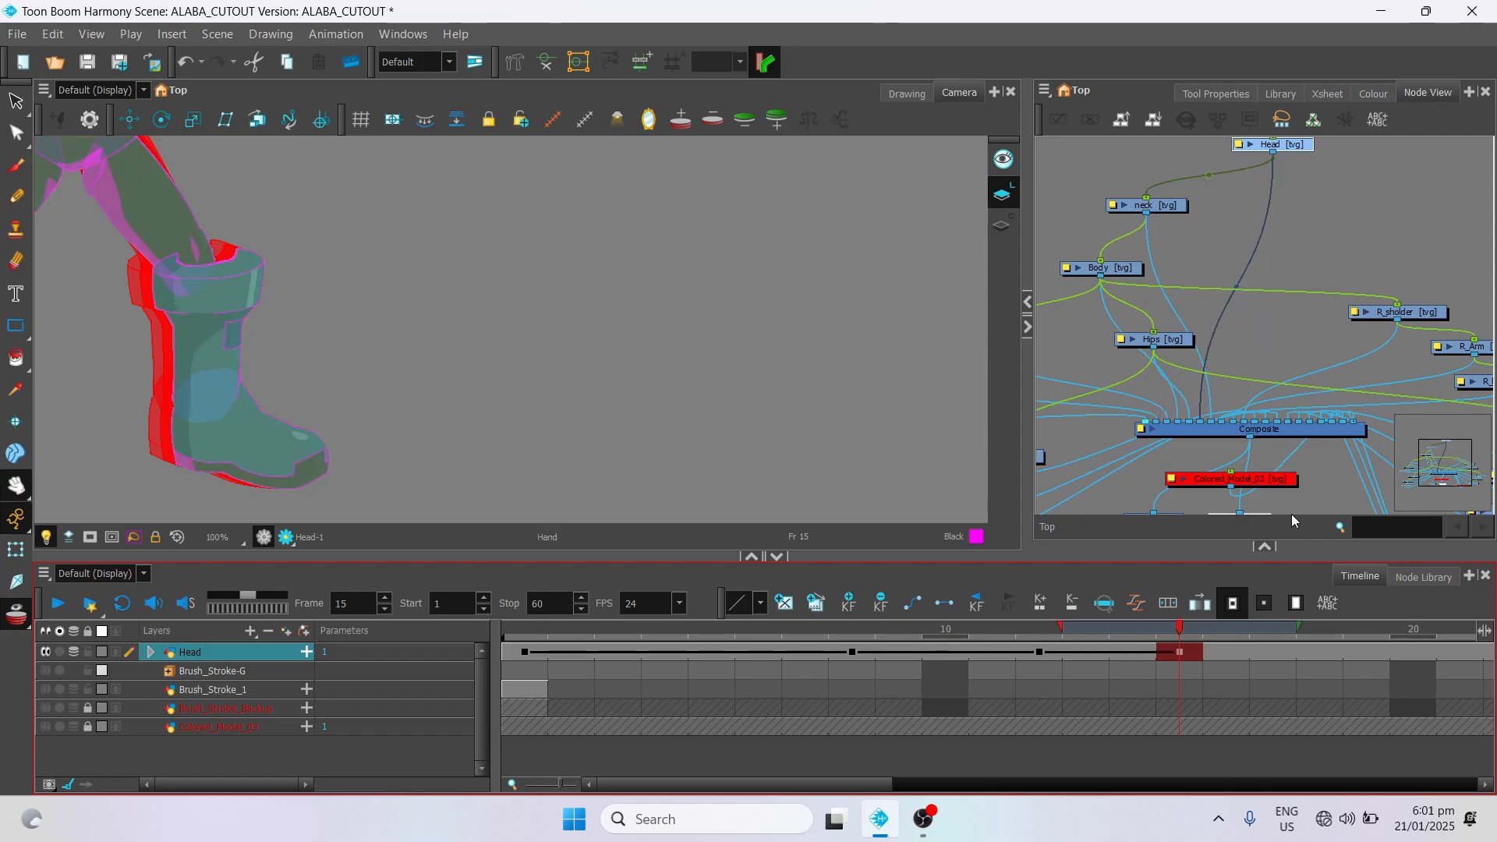
{"action": "left_click_drag", "start_coordinate": [1023, 386], "coordinate": [728, 390]}
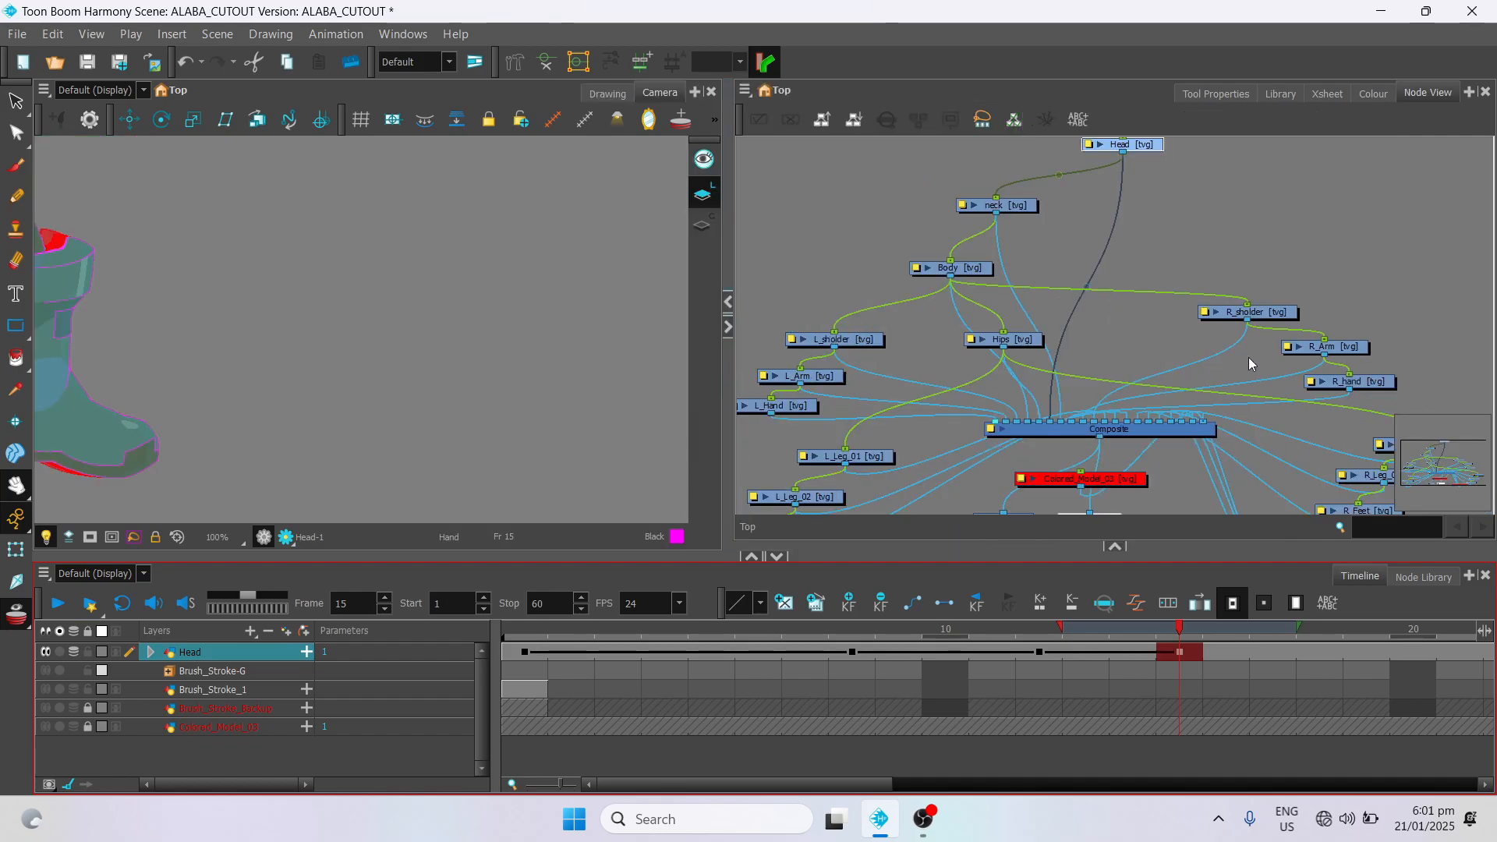
{"action": "scroll", "coordinate": [1368, 382], "scroll_direction": "down", "scroll_amount": 1}
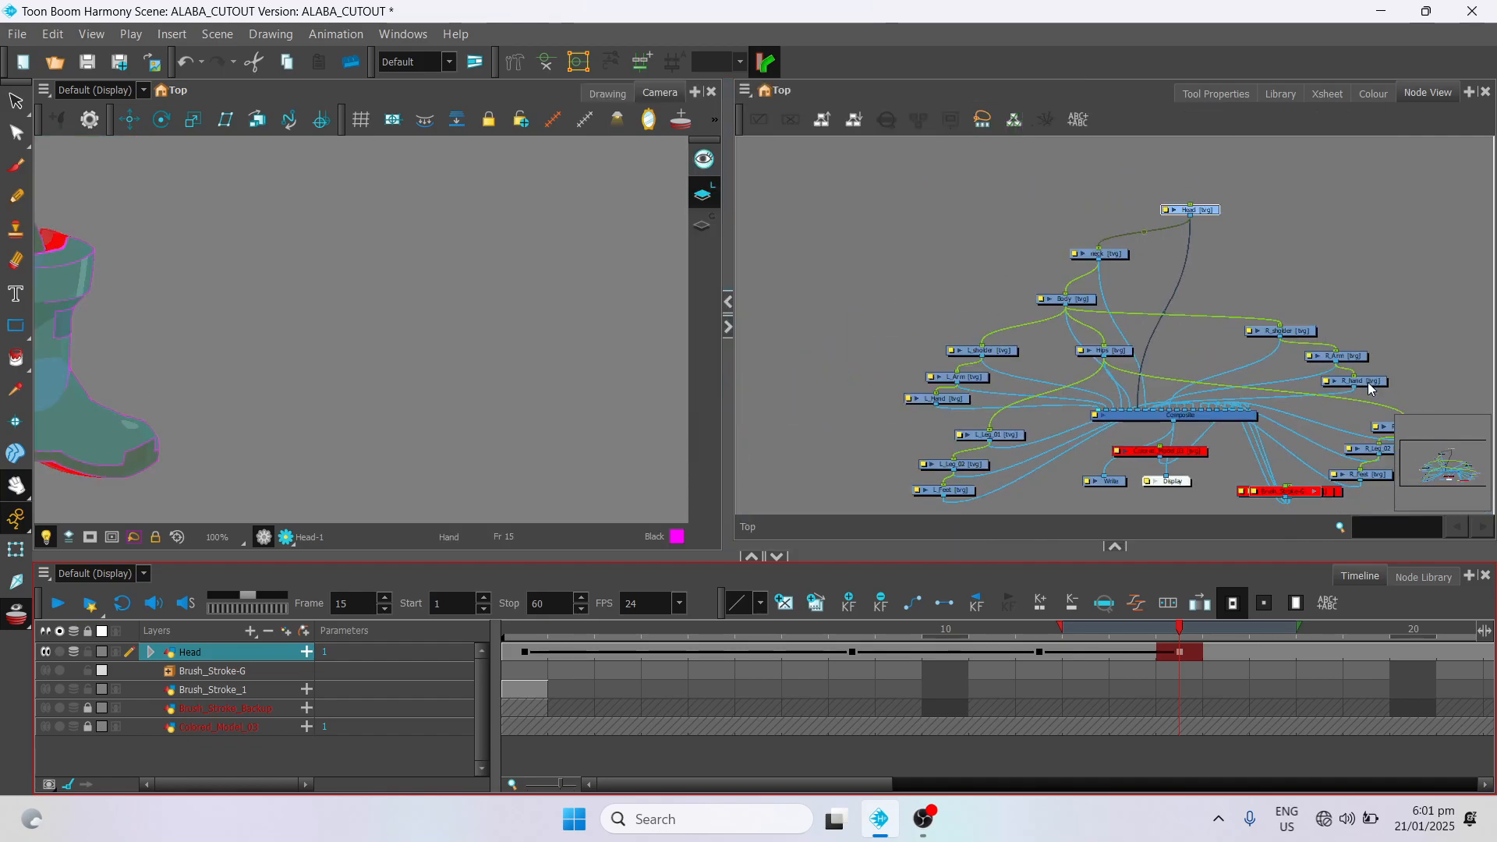
{"action": "left_click", "coordinate": [1361, 451]}
Step: Shift the R_Leg_02 lower leg and boot slightly back toward the body at frame 15 with the Translate tool
{"action": "left_click_drag", "start_coordinate": [487, 353], "coordinate": [644, 355]}
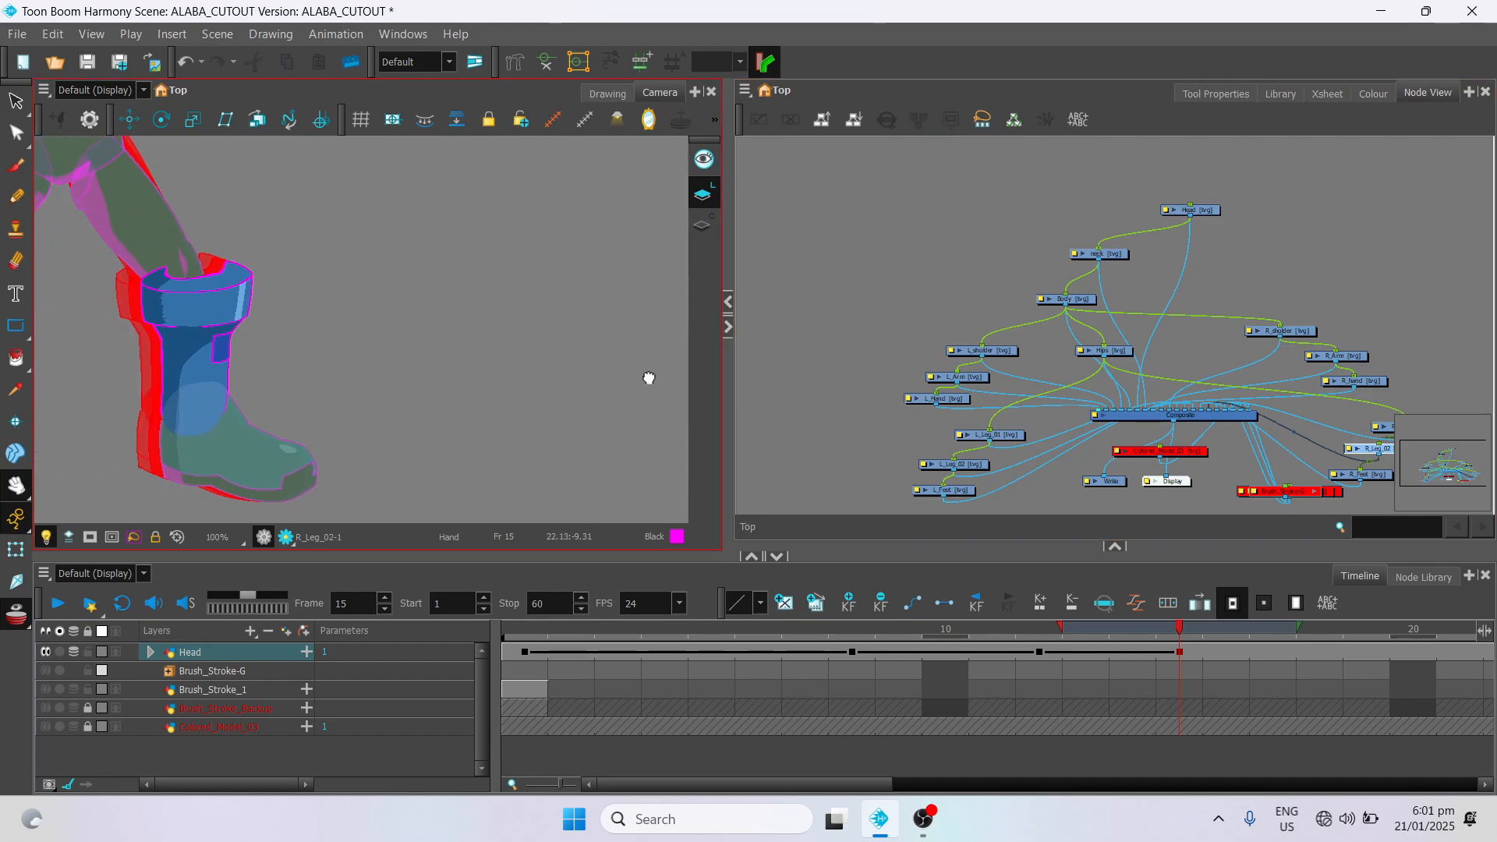
{"action": "left_click_drag", "start_coordinate": [521, 361], "coordinate": [663, 390]}
{"action": "scroll", "coordinate": [1339, 456], "scroll_direction": "up", "scroll_amount": 2}
{"action": "scroll", "coordinate": [1339, 456], "scroll_direction": "up", "scroll_amount": 3}
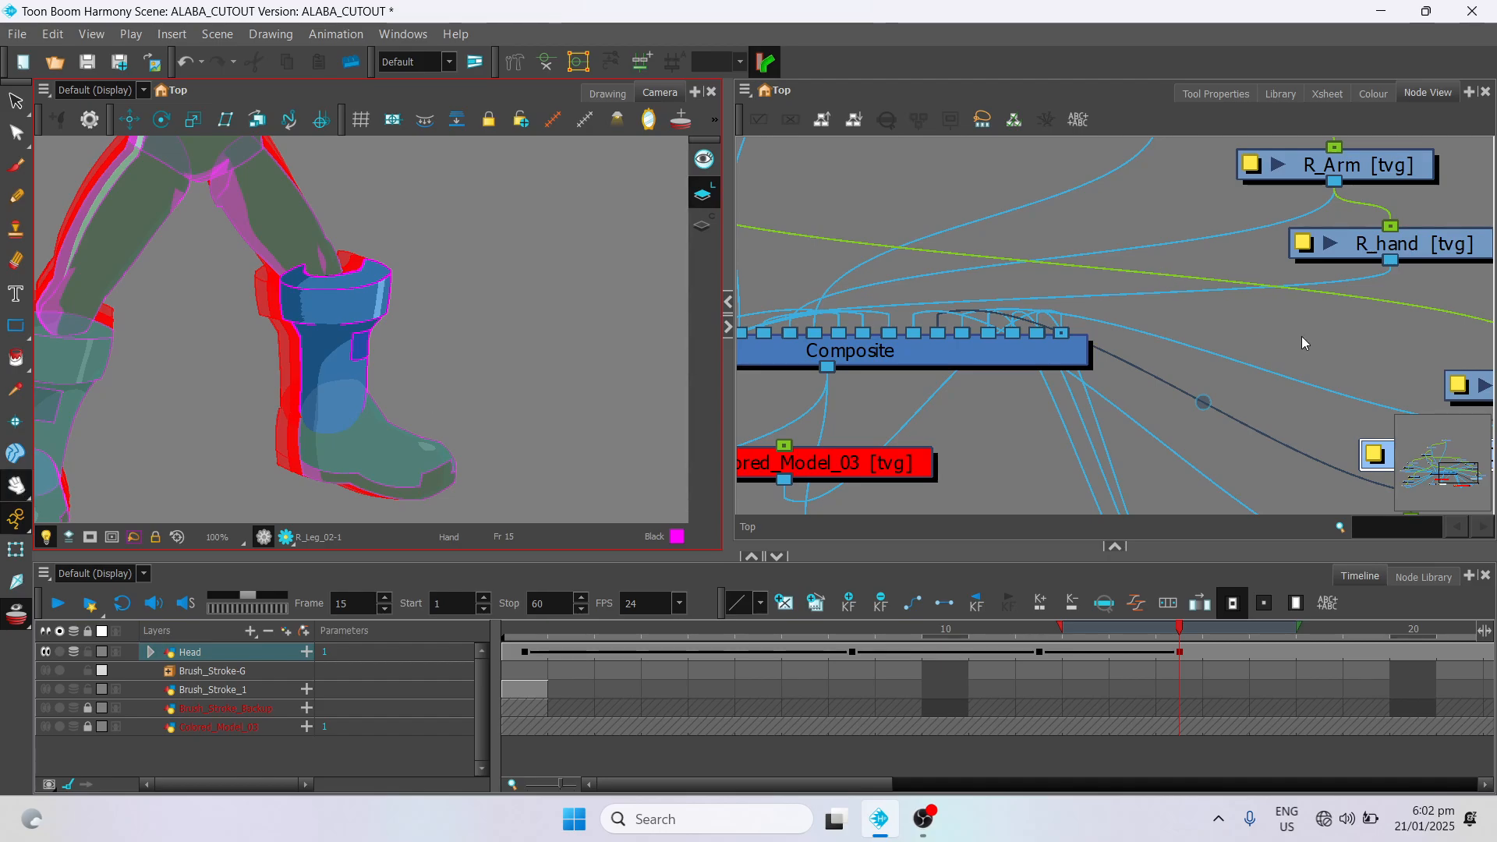
{"action": "left_click_drag", "start_coordinate": [1449, 480], "coordinate": [1463, 479]}
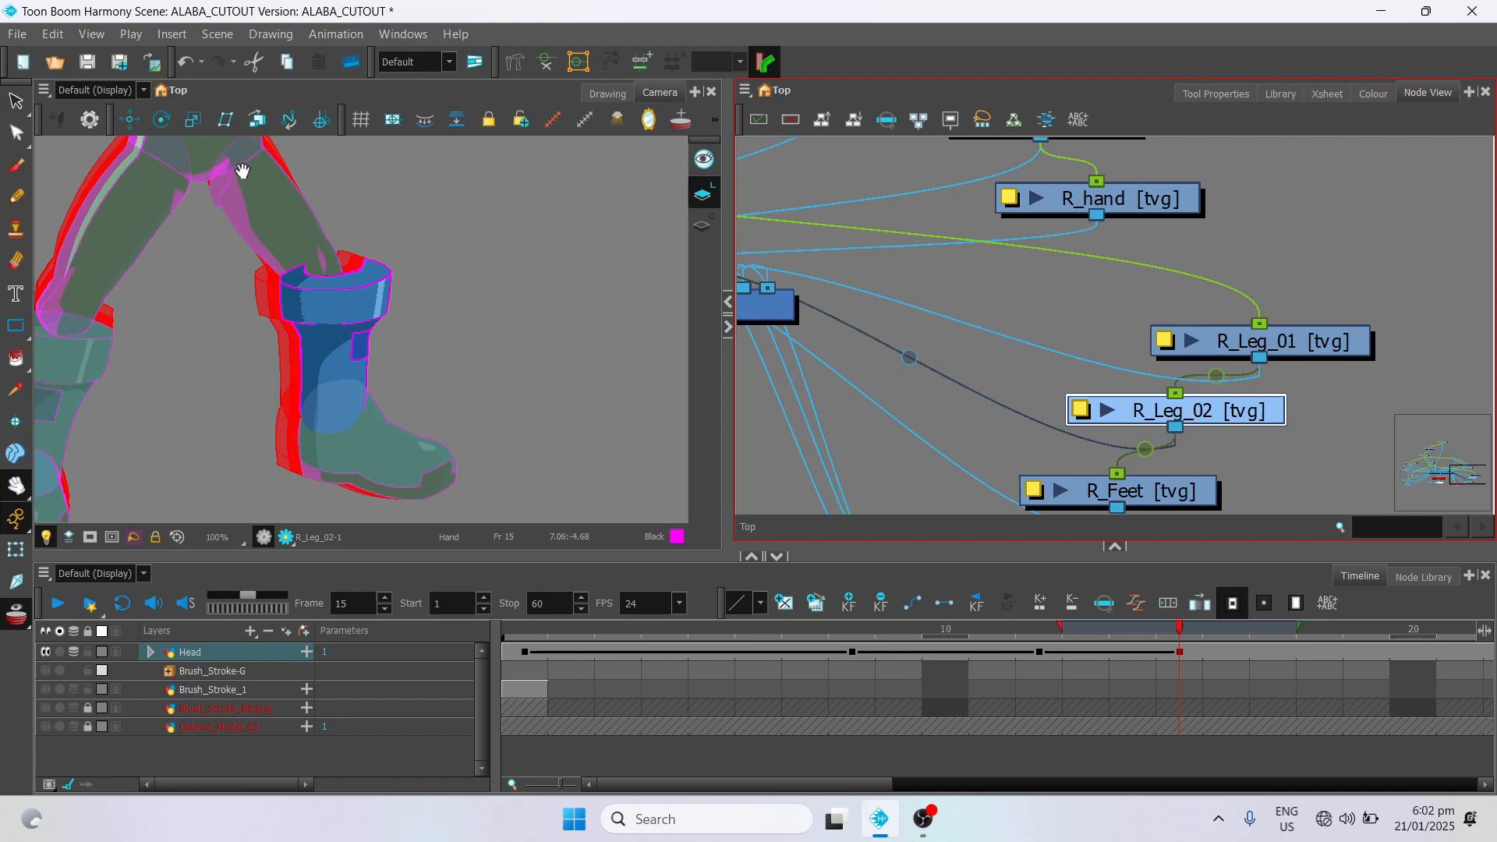
{"action": "key", "text": "shift+t"}
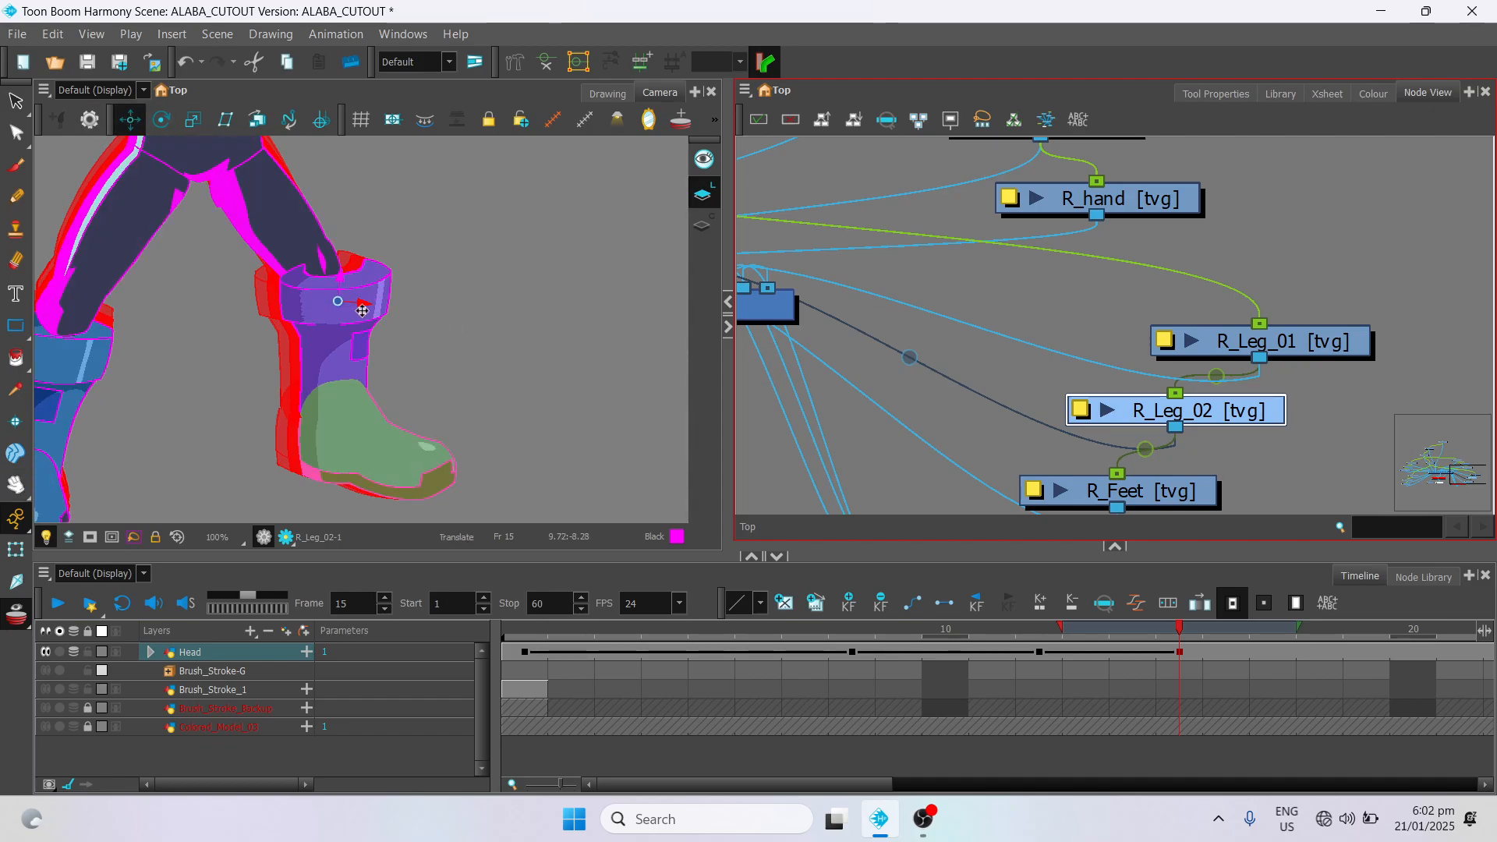
{"action": "left_click_drag", "start_coordinate": [363, 311], "coordinate": [337, 307]}
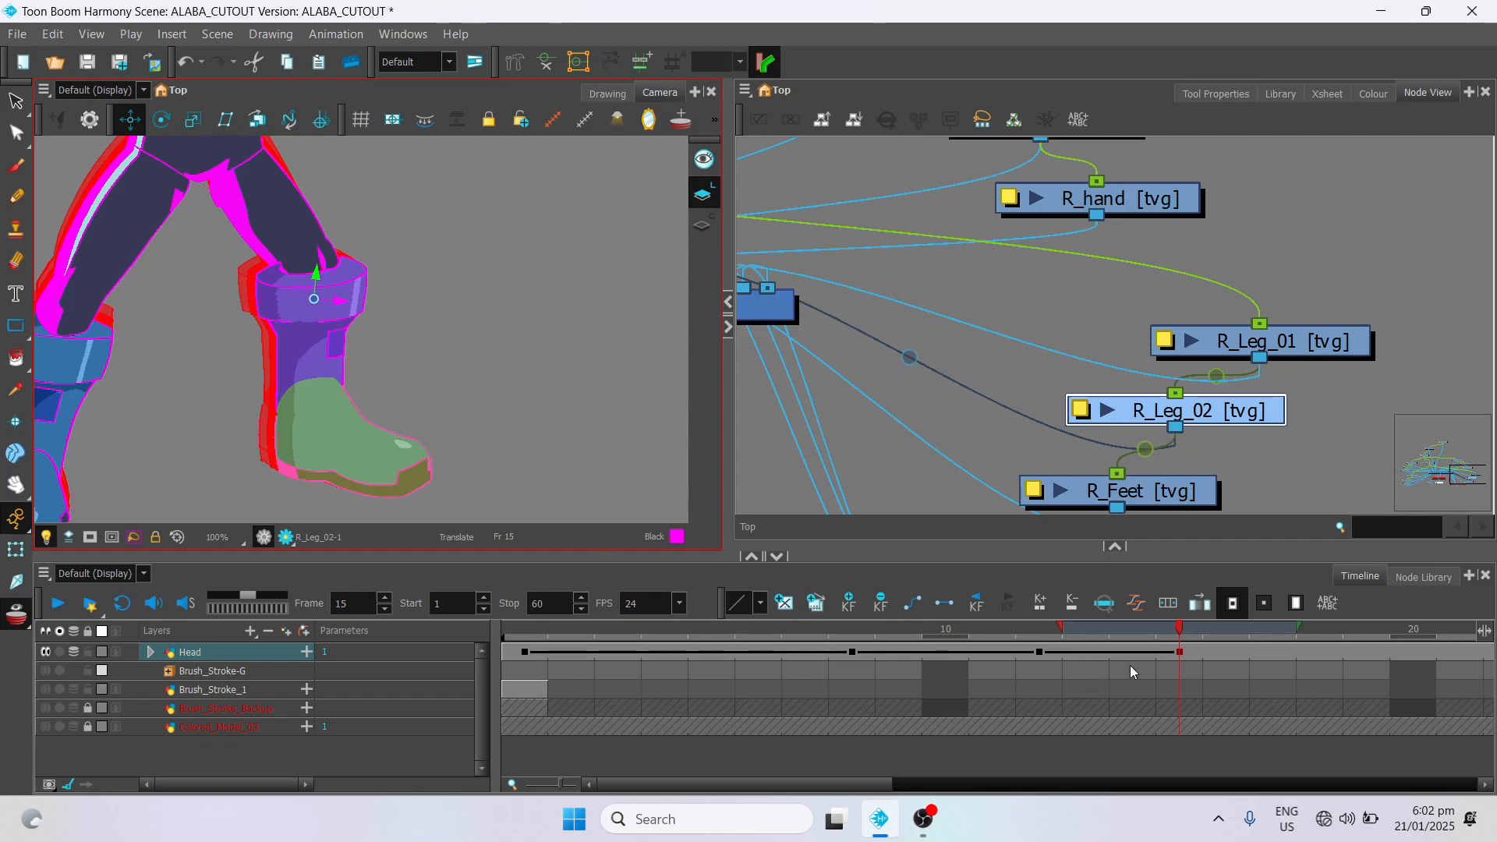
Step: Reselect the Head layer at frame 15 and move the left leg's knee and lower leg outward with Inverse Kinematics
{"action": "left_click", "coordinate": [1178, 652]}
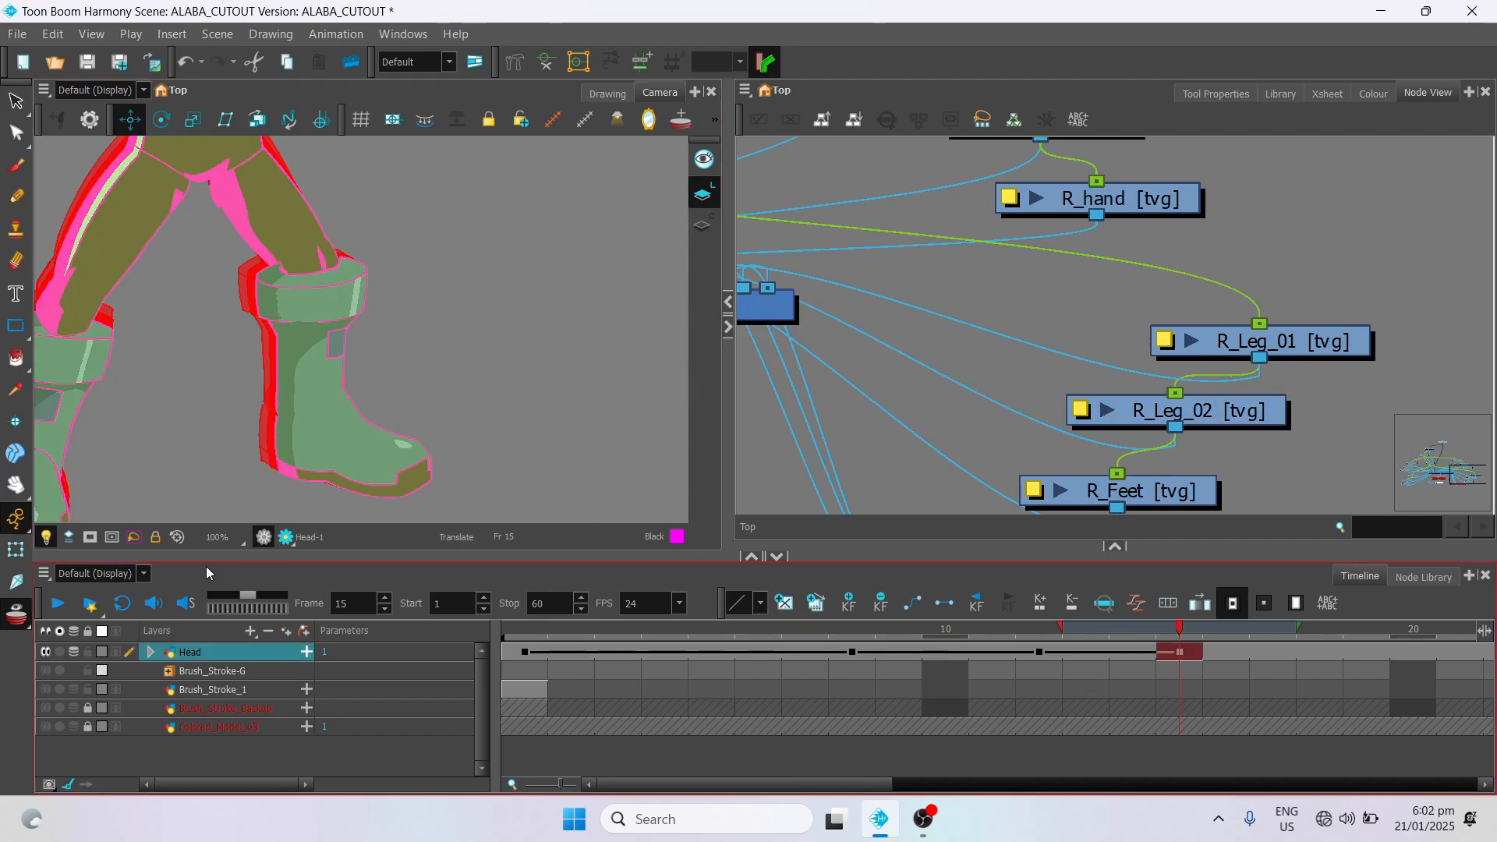
{"action": "left_click", "coordinate": [153, 652]}
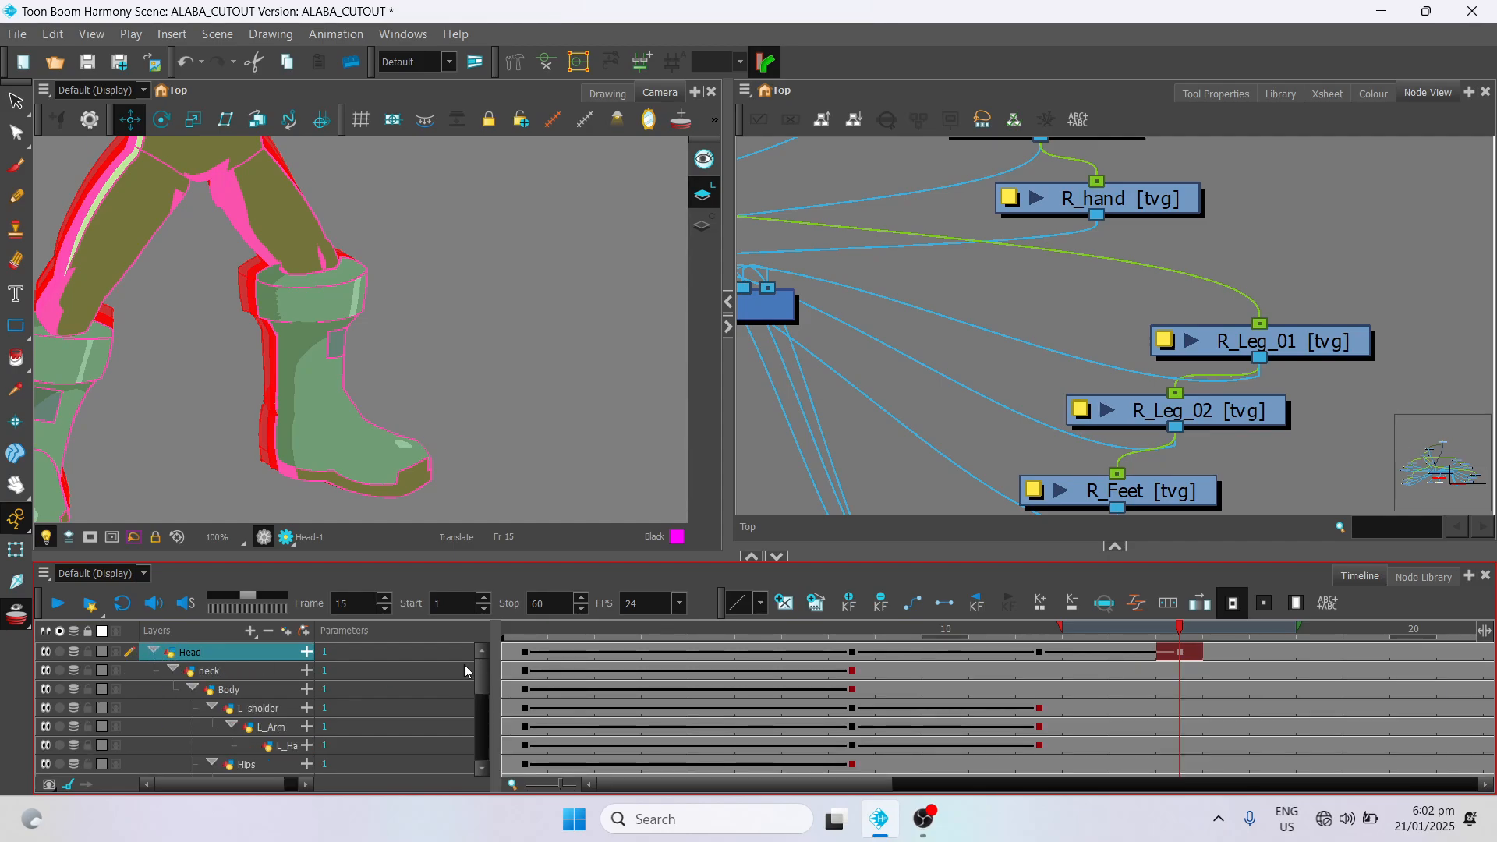
{"action": "left_click", "coordinate": [153, 652]}
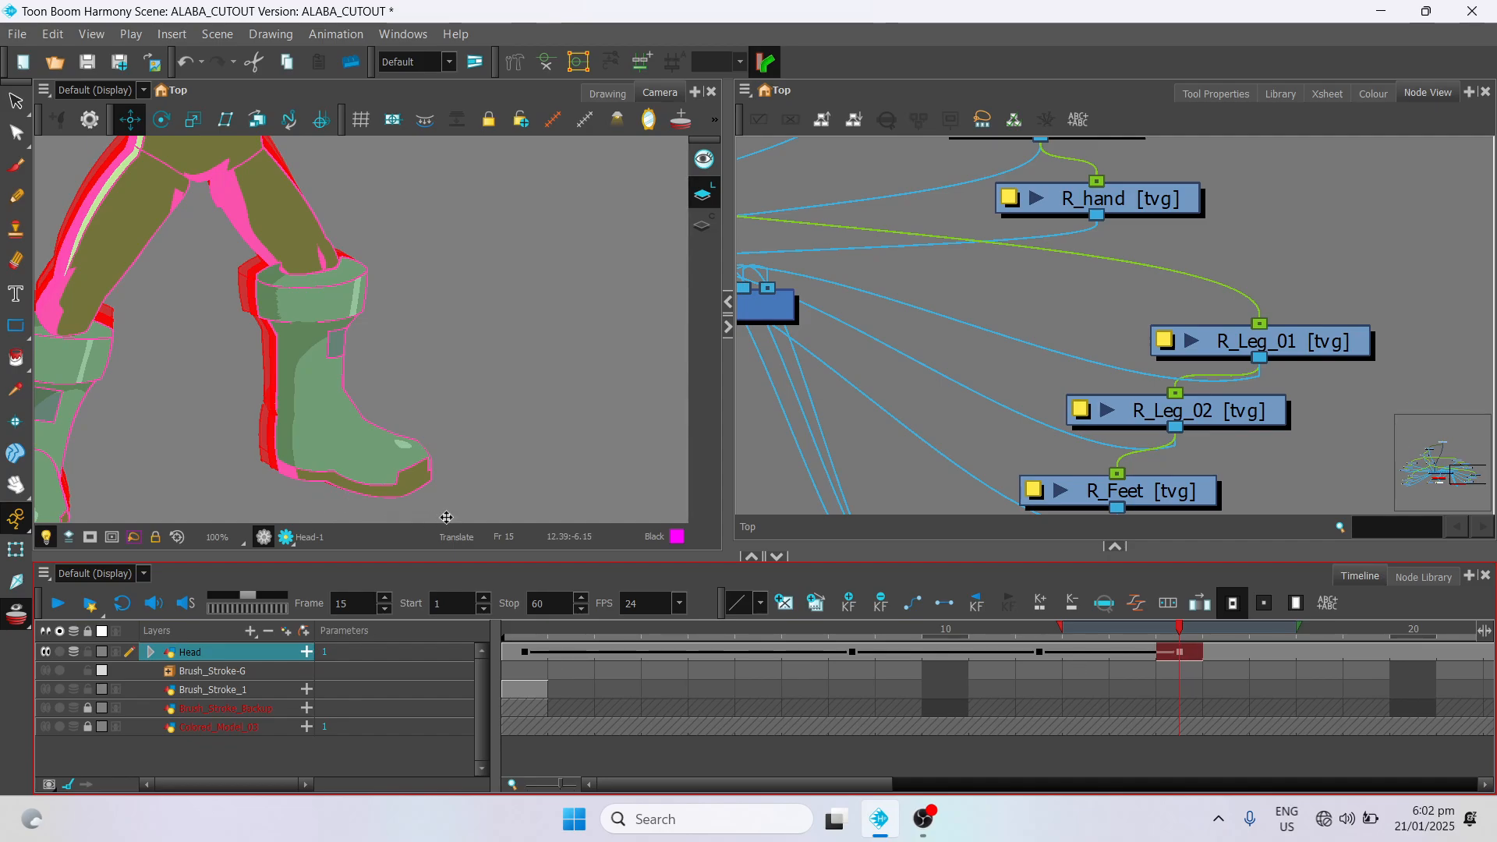
{"action": "scroll", "coordinate": [371, 414], "scroll_direction": "down", "scroll_amount": 2}
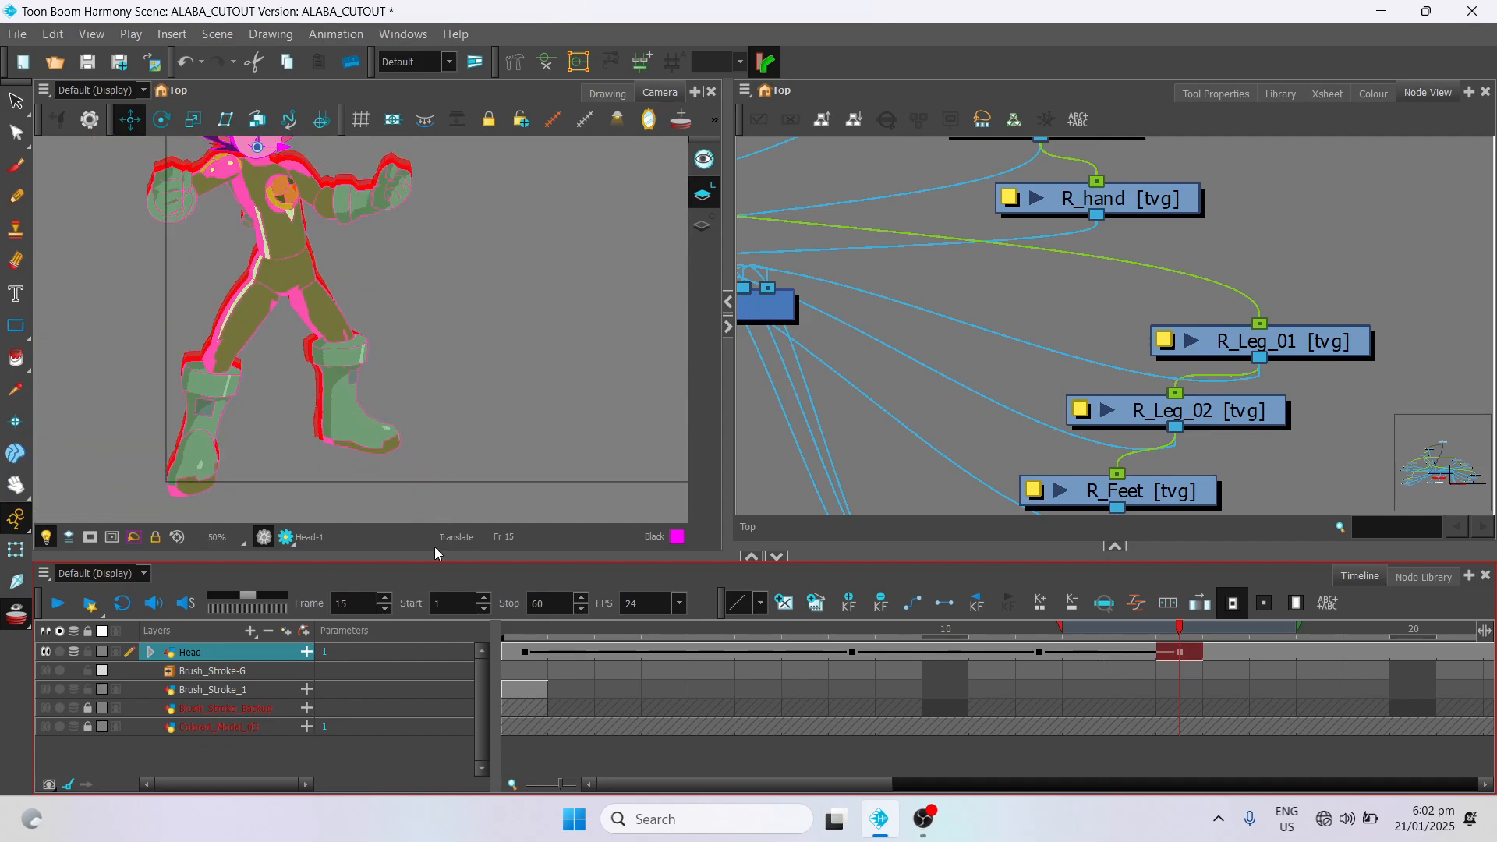
{"action": "left_click", "coordinate": [16, 581]}
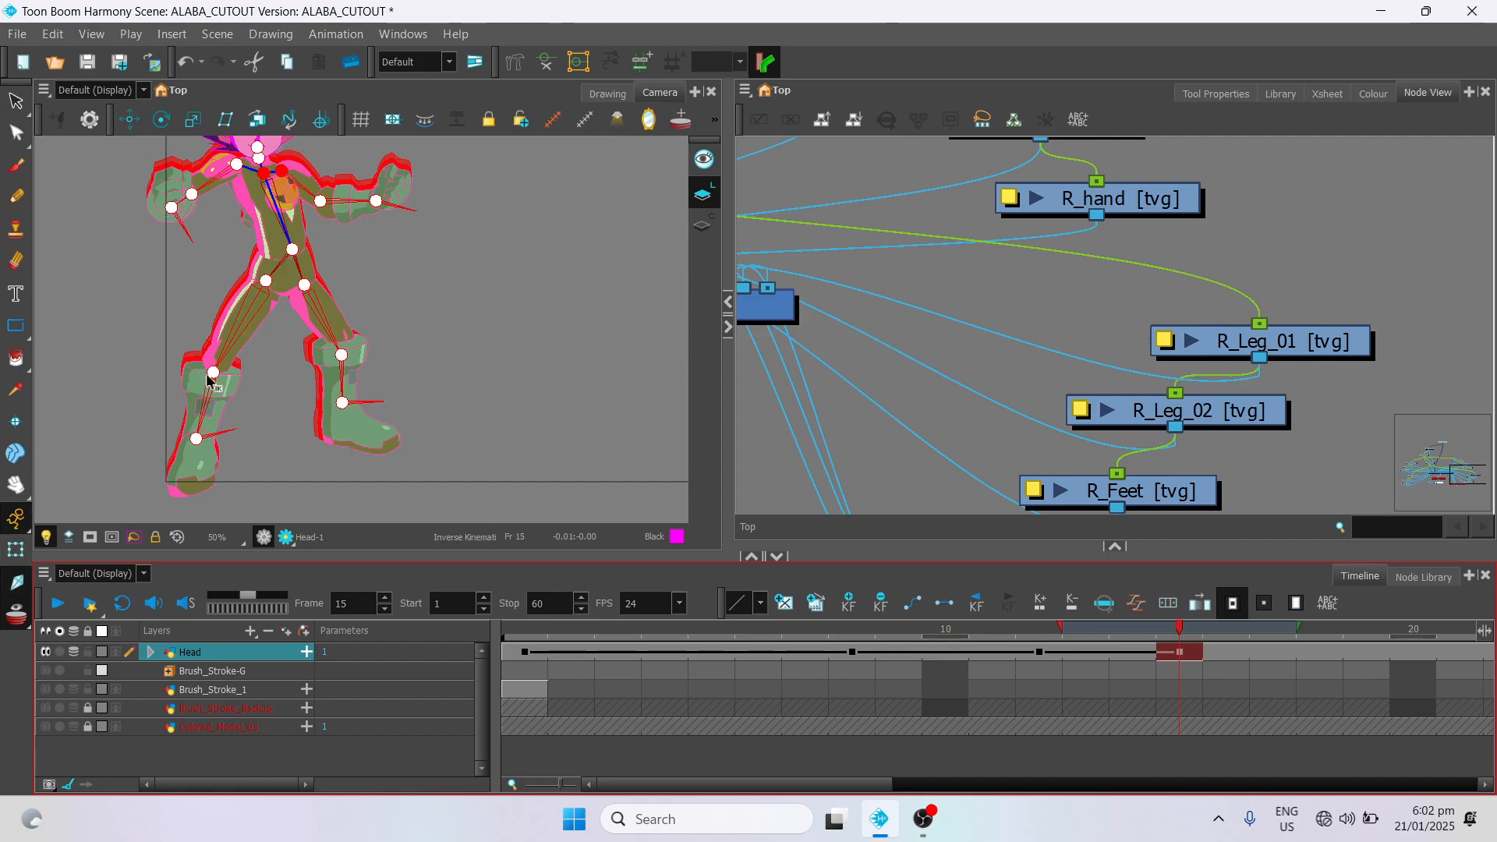
{"action": "left_click_drag", "start_coordinate": [216, 380], "coordinate": [200, 363]}
{"action": "left_click_drag", "start_coordinate": [216, 426], "coordinate": [205, 423]}
Step: At frame 15, raise both arms with Inverse Kinematics and tilt the outstretched arm's hand slightly upward
{"action": "key", "text": "space"}
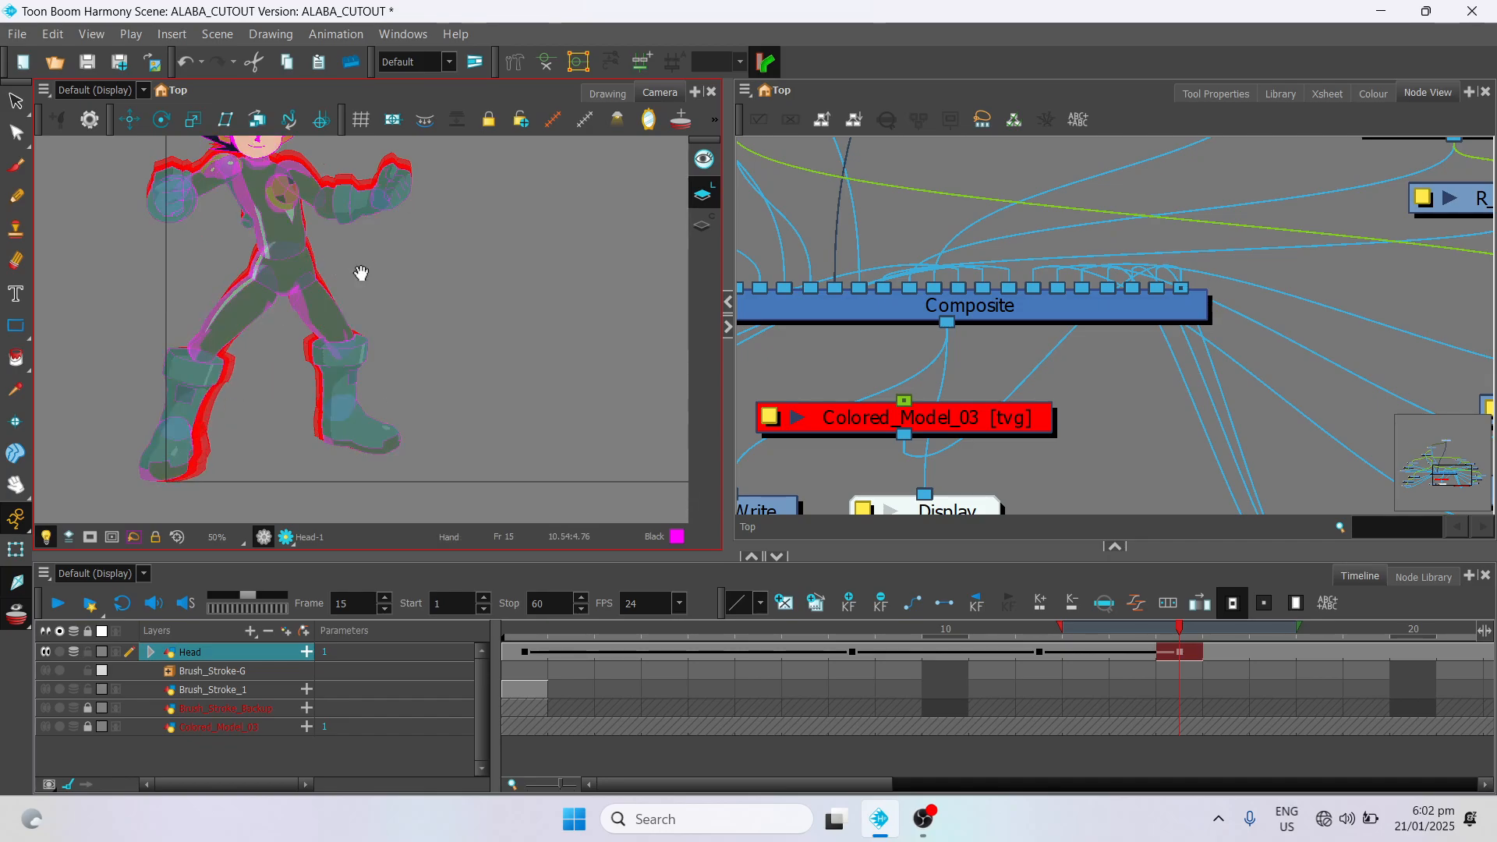
{"action": "left_click_drag", "start_coordinate": [403, 282], "coordinate": [434, 373]}
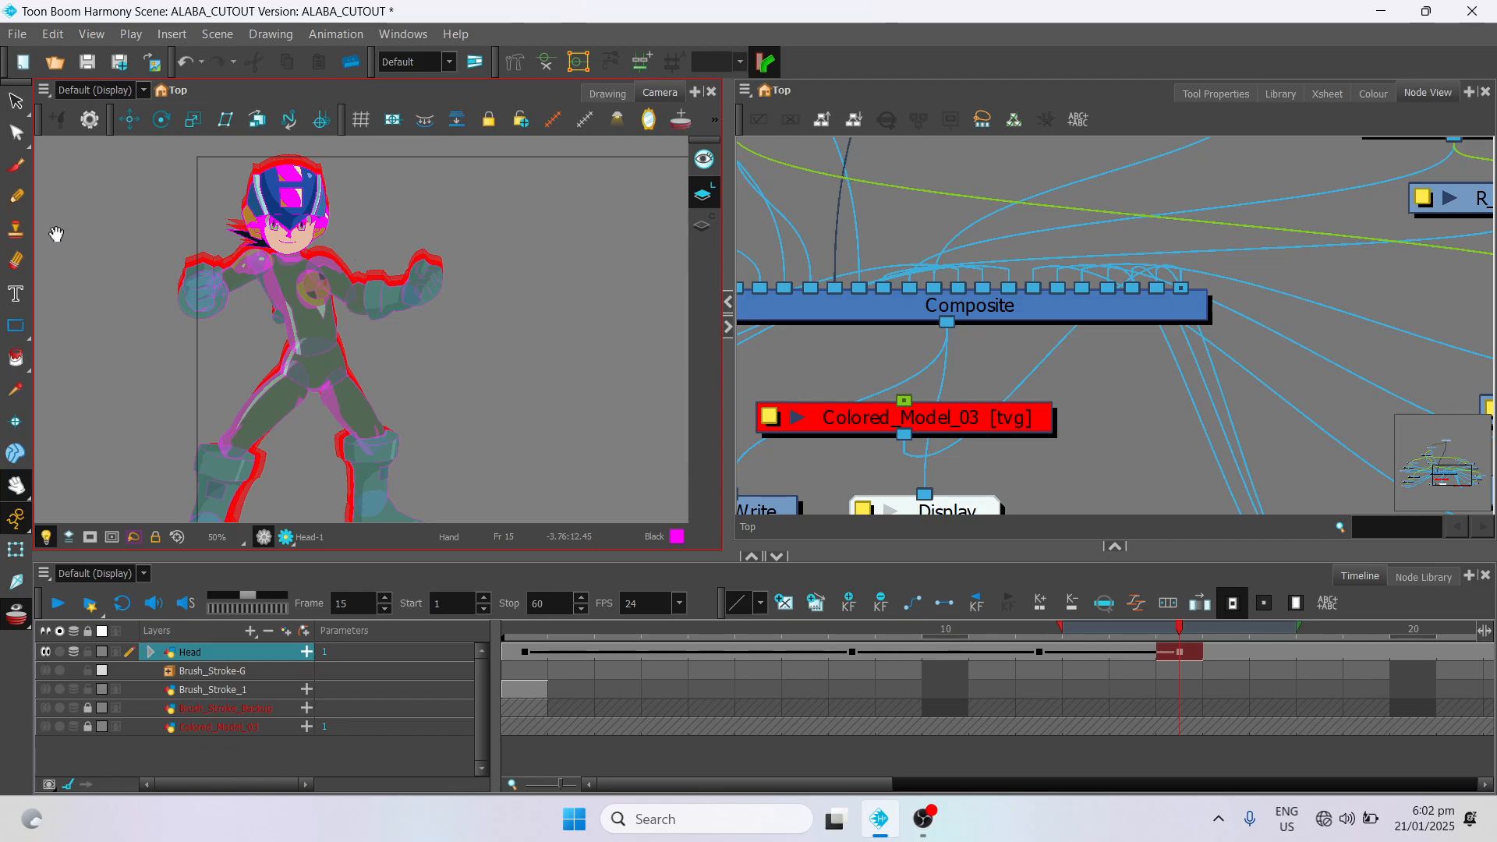
{"action": "left_click", "coordinate": [16, 518]}
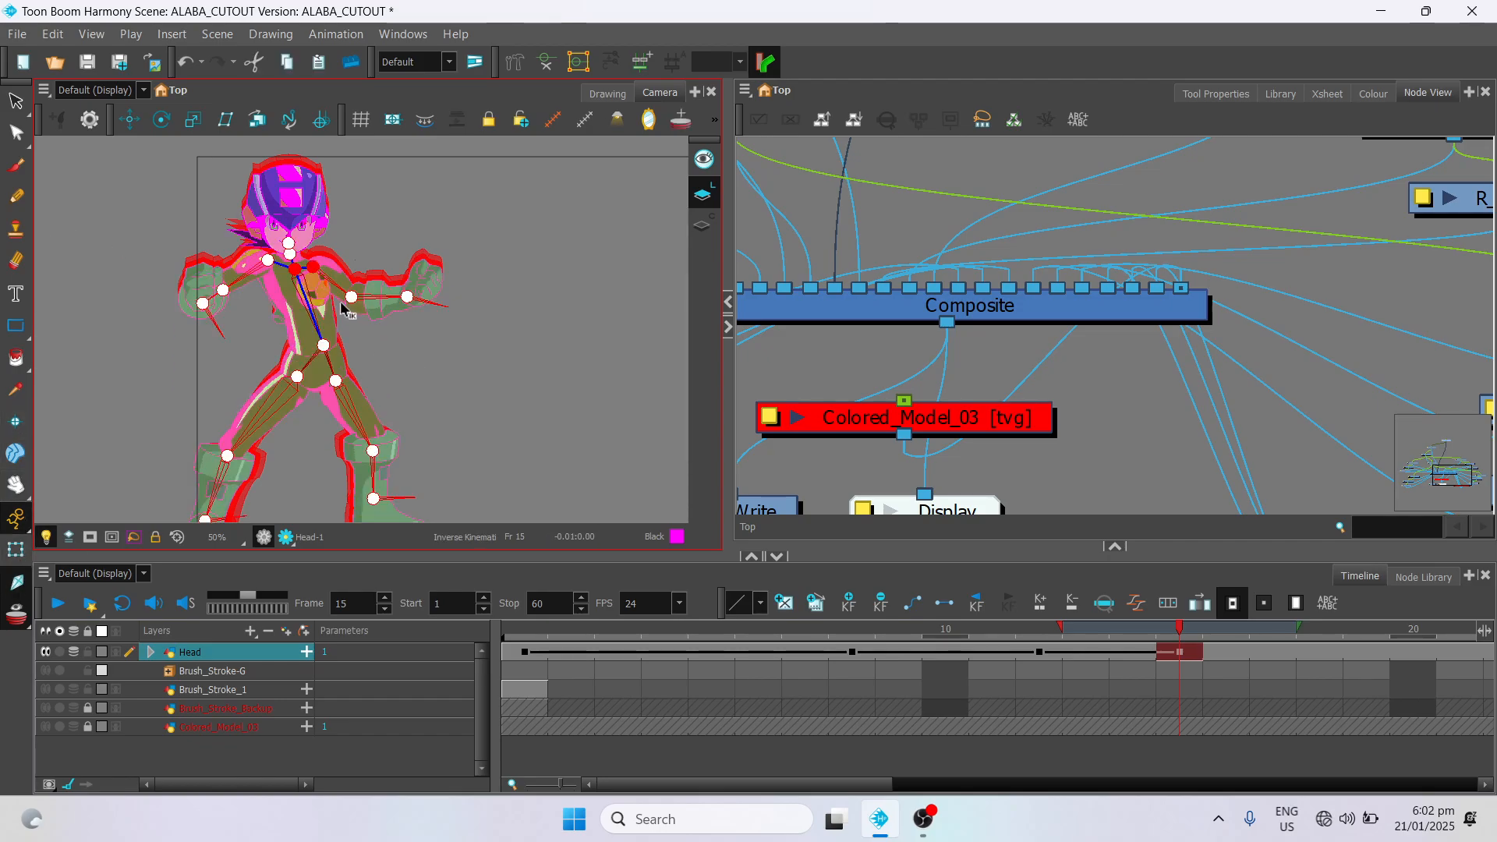
{"action": "left_click_drag", "start_coordinate": [355, 296], "coordinate": [462, 284]}
{"action": "left_click_drag", "start_coordinate": [231, 304], "coordinate": [188, 286]}
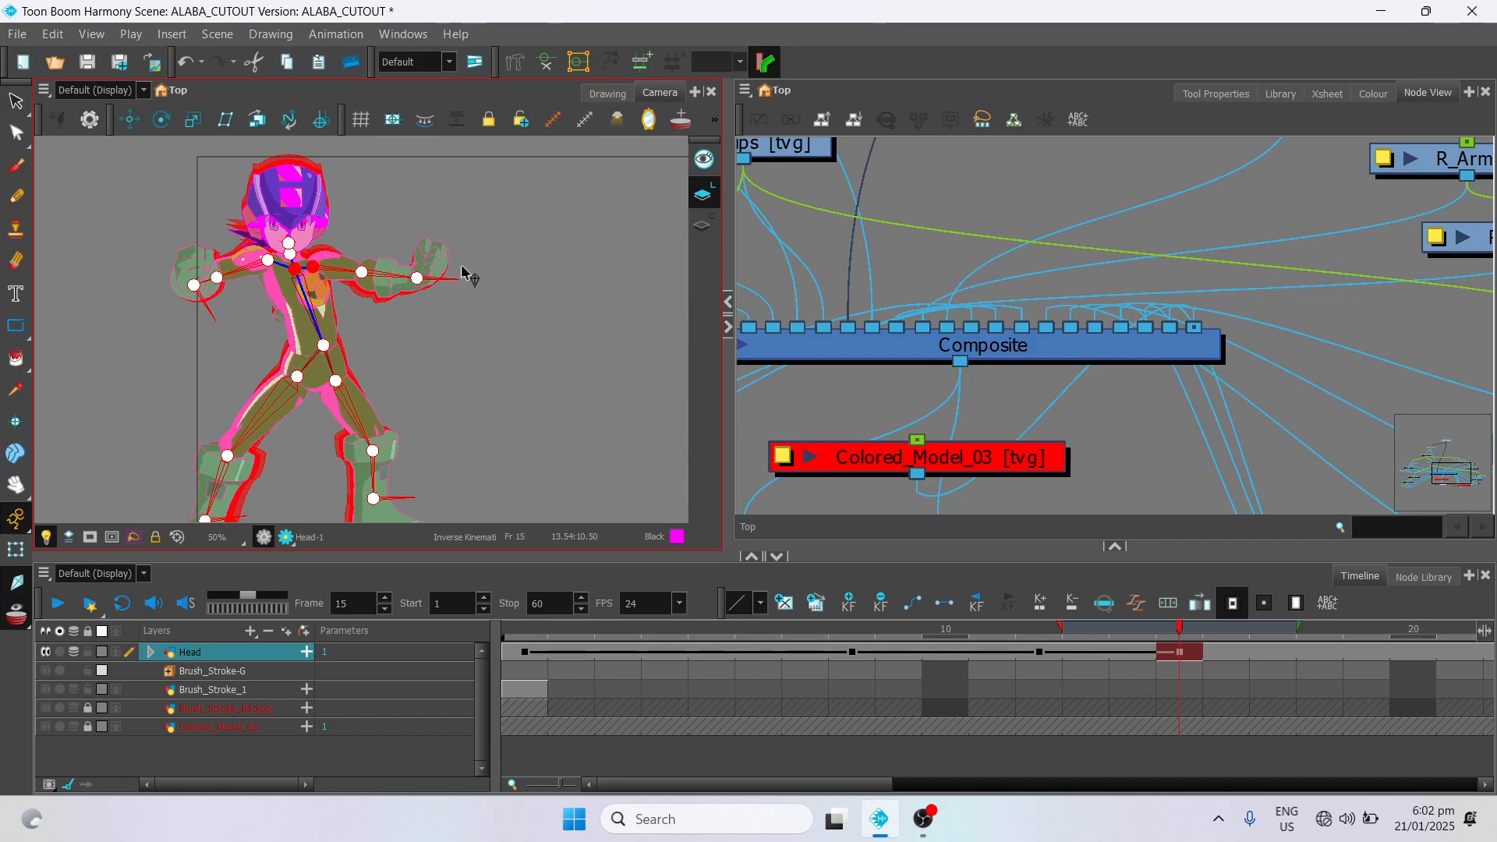
{"action": "left_click_drag", "start_coordinate": [460, 279], "coordinate": [439, 267]}
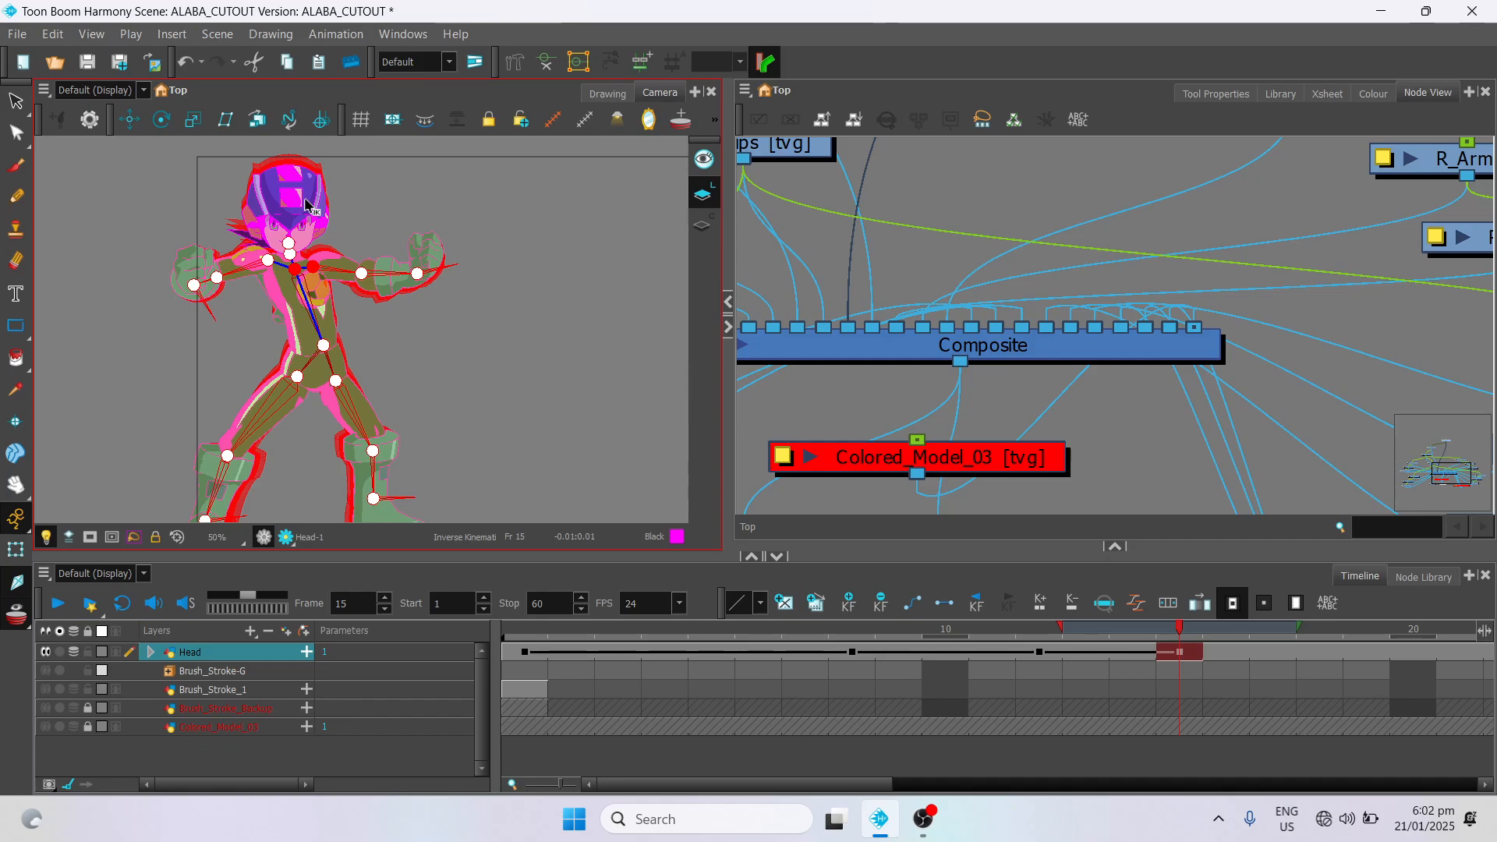
Step: Inspect the frame 15 pose and scrub back to frame 12 to compare the two poses
{"action": "scroll", "coordinate": [417, 290], "scroll_direction": "down", "scroll_amount": 2}
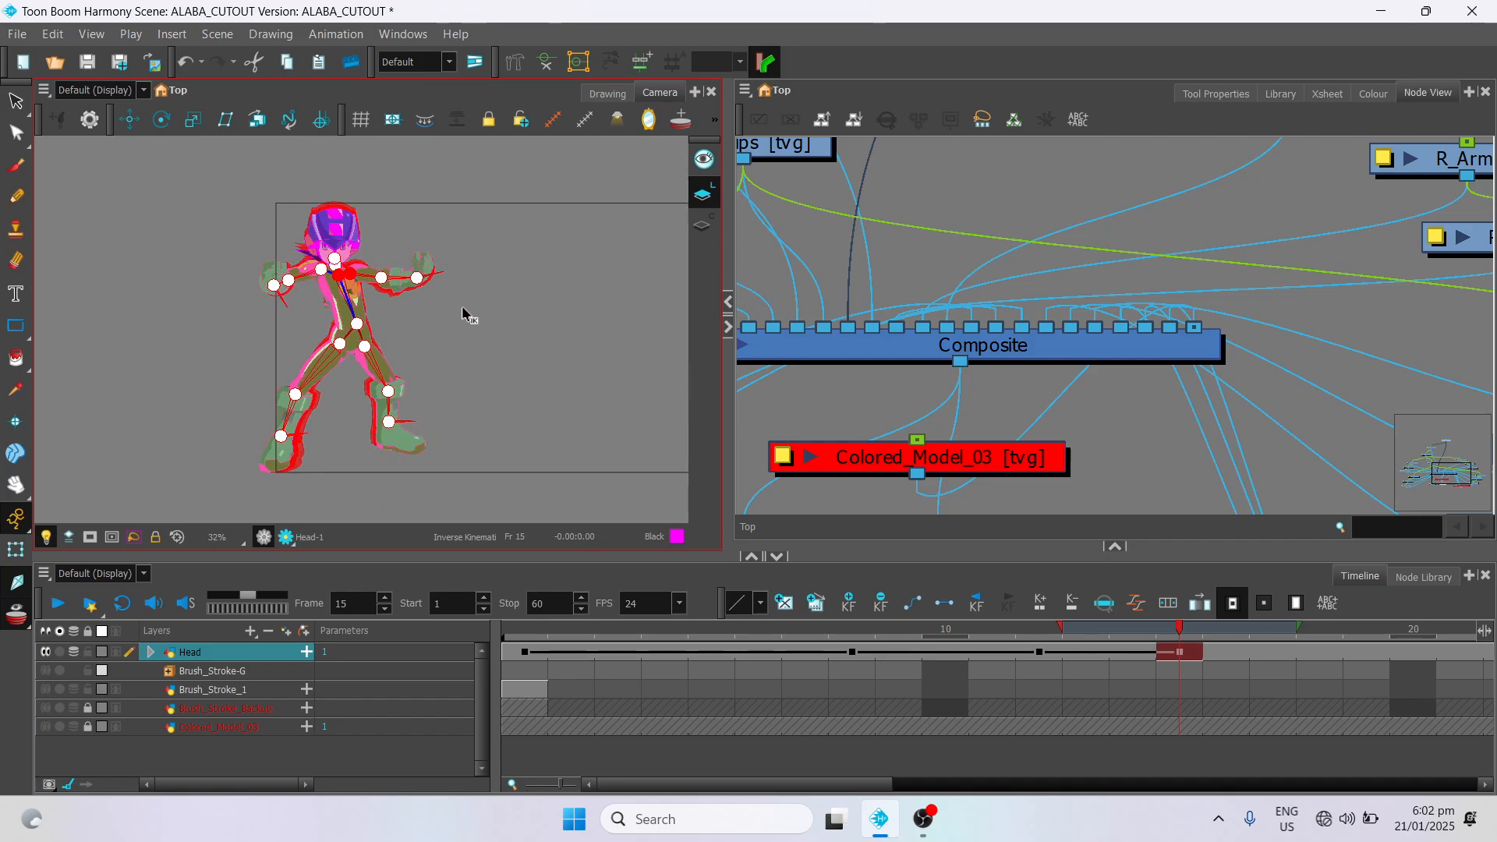
{"action": "scroll", "coordinate": [348, 199], "scroll_direction": "up", "scroll_amount": 3}
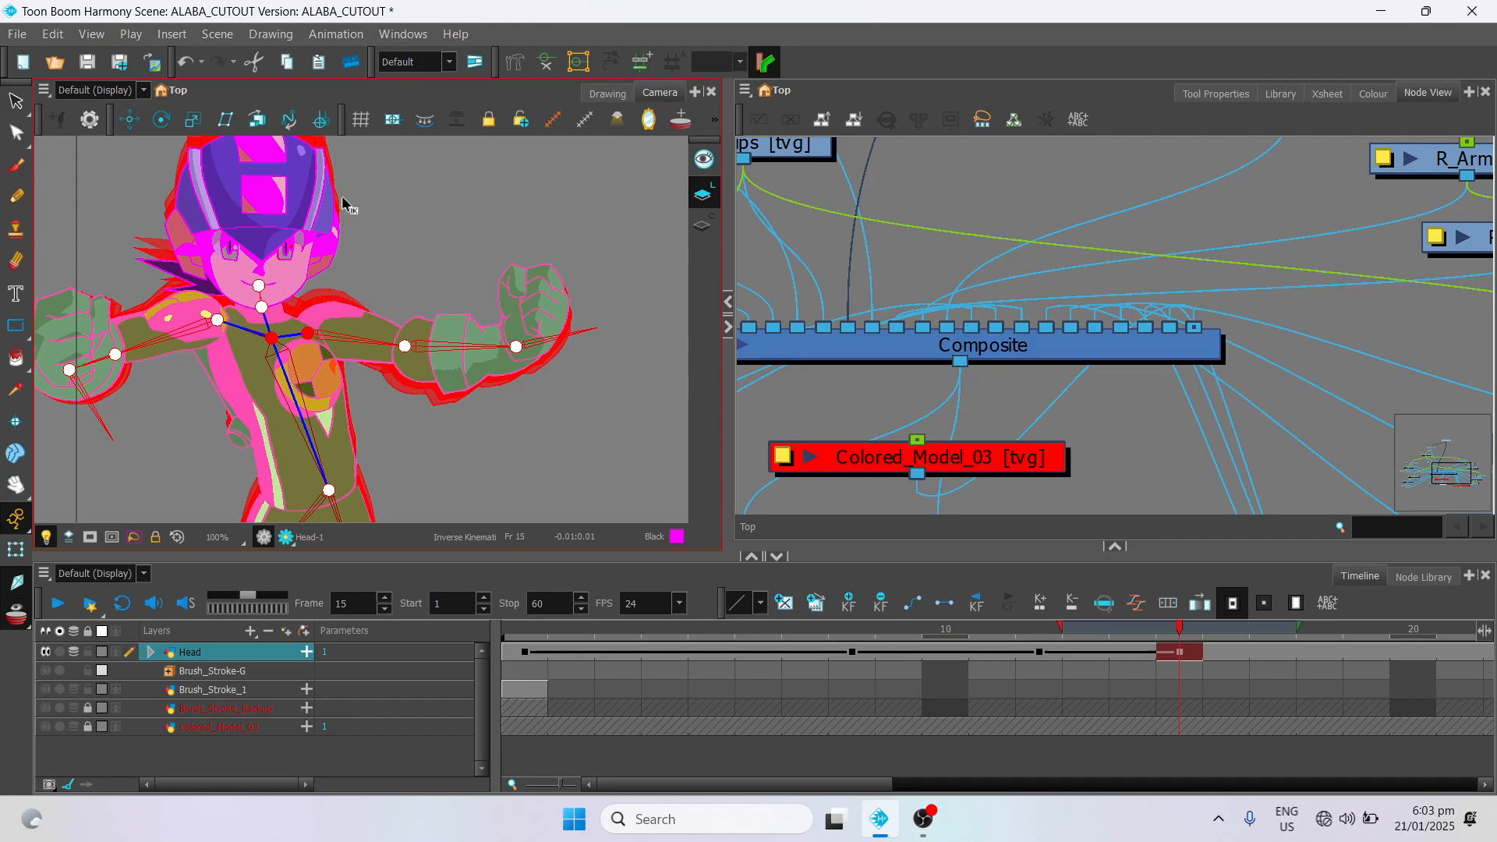
{"action": "scroll", "coordinate": [348, 204], "scroll_direction": "down", "scroll_amount": 4}
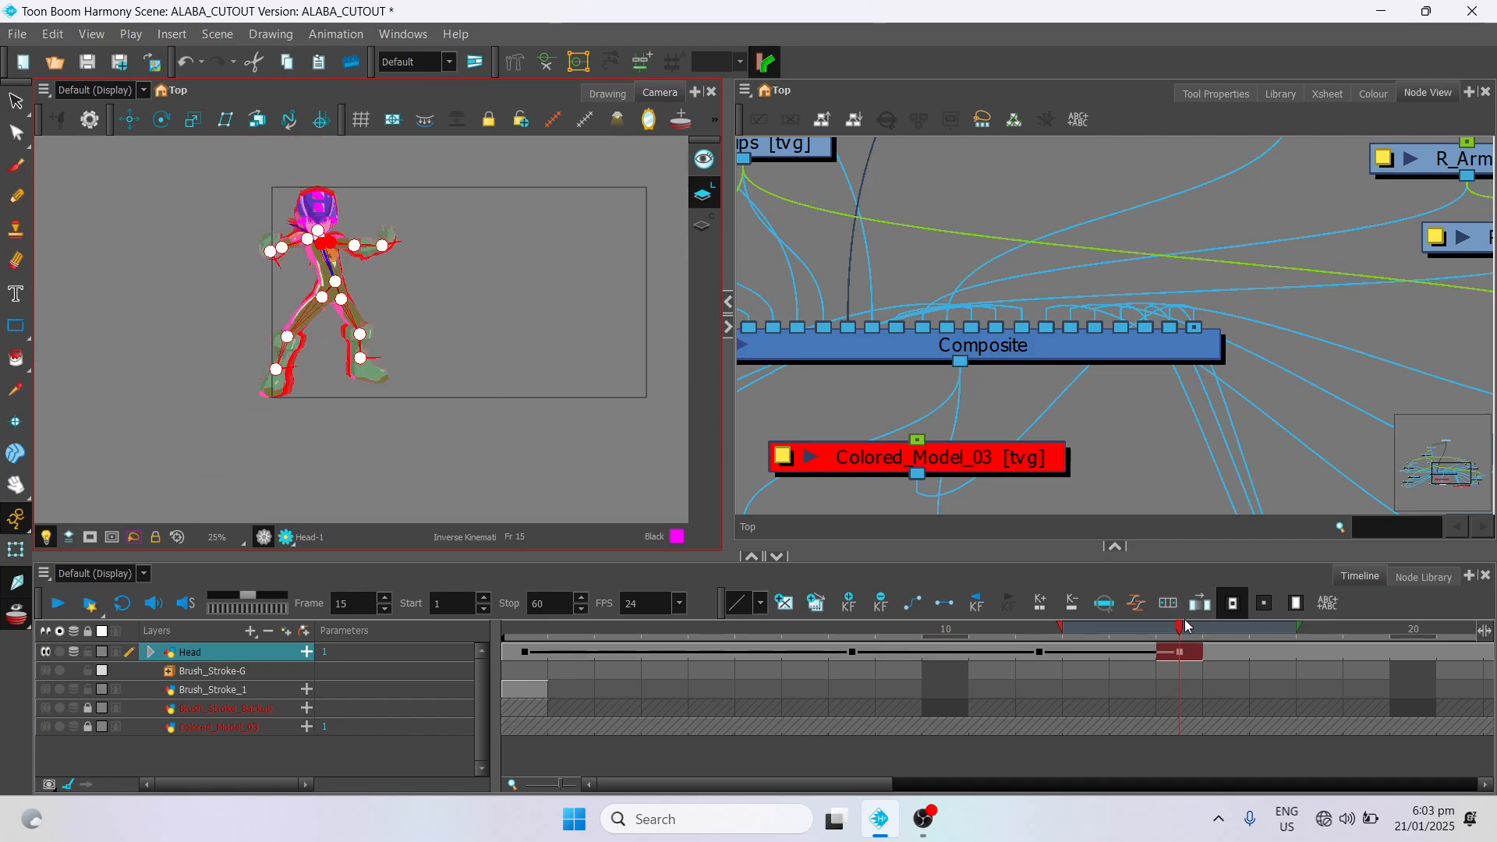
{"action": "left_click_drag", "start_coordinate": [1182, 634], "coordinate": [1028, 658]}
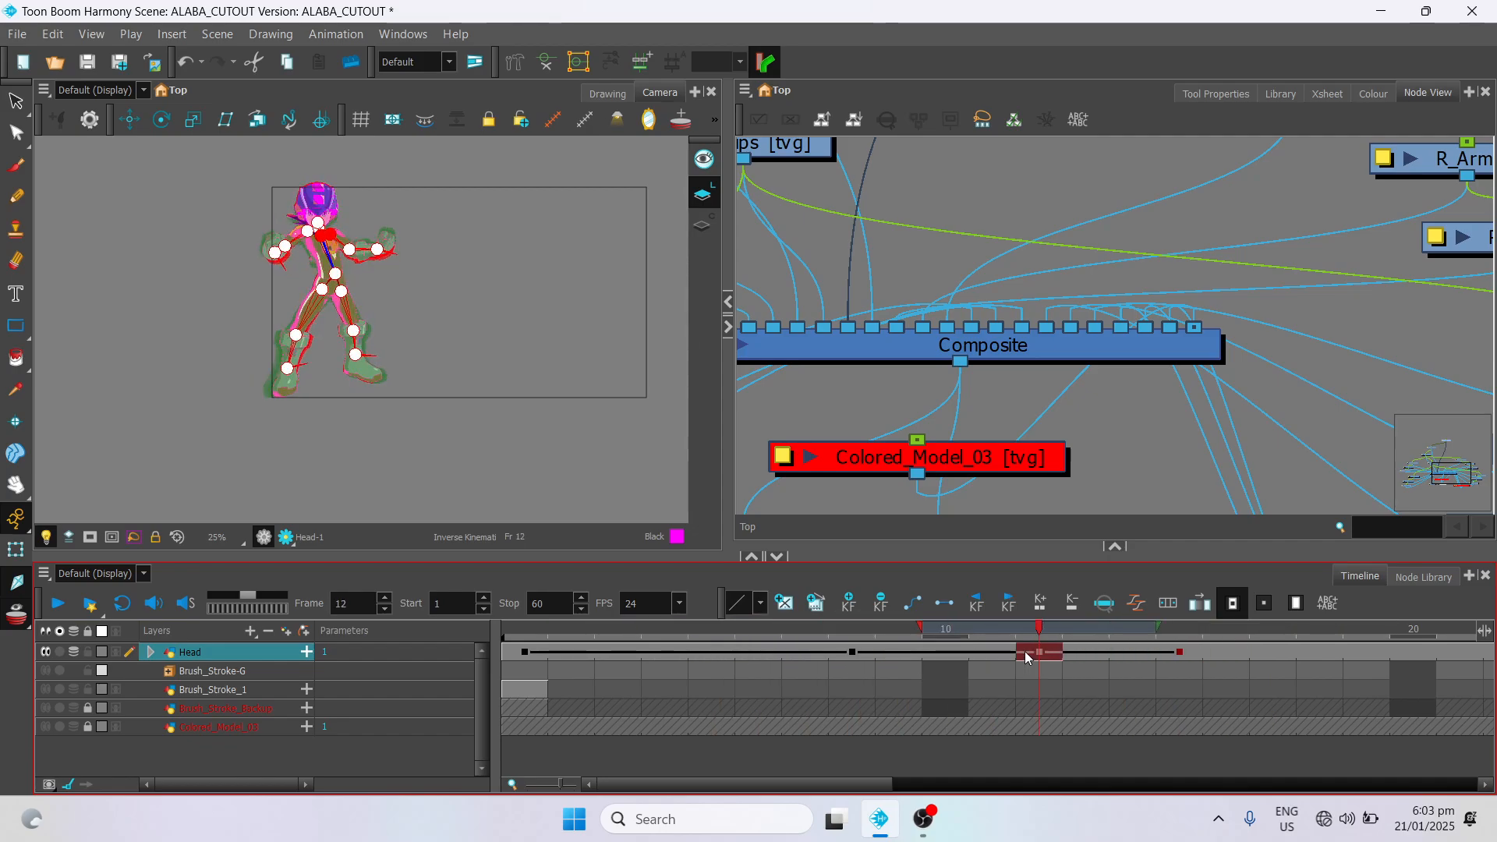
Step: Compare the poses at frames 8, 12 and 15, and add a keyframe at frame 18 on the Head layer
{"action": "left_click", "coordinate": [850, 656]}
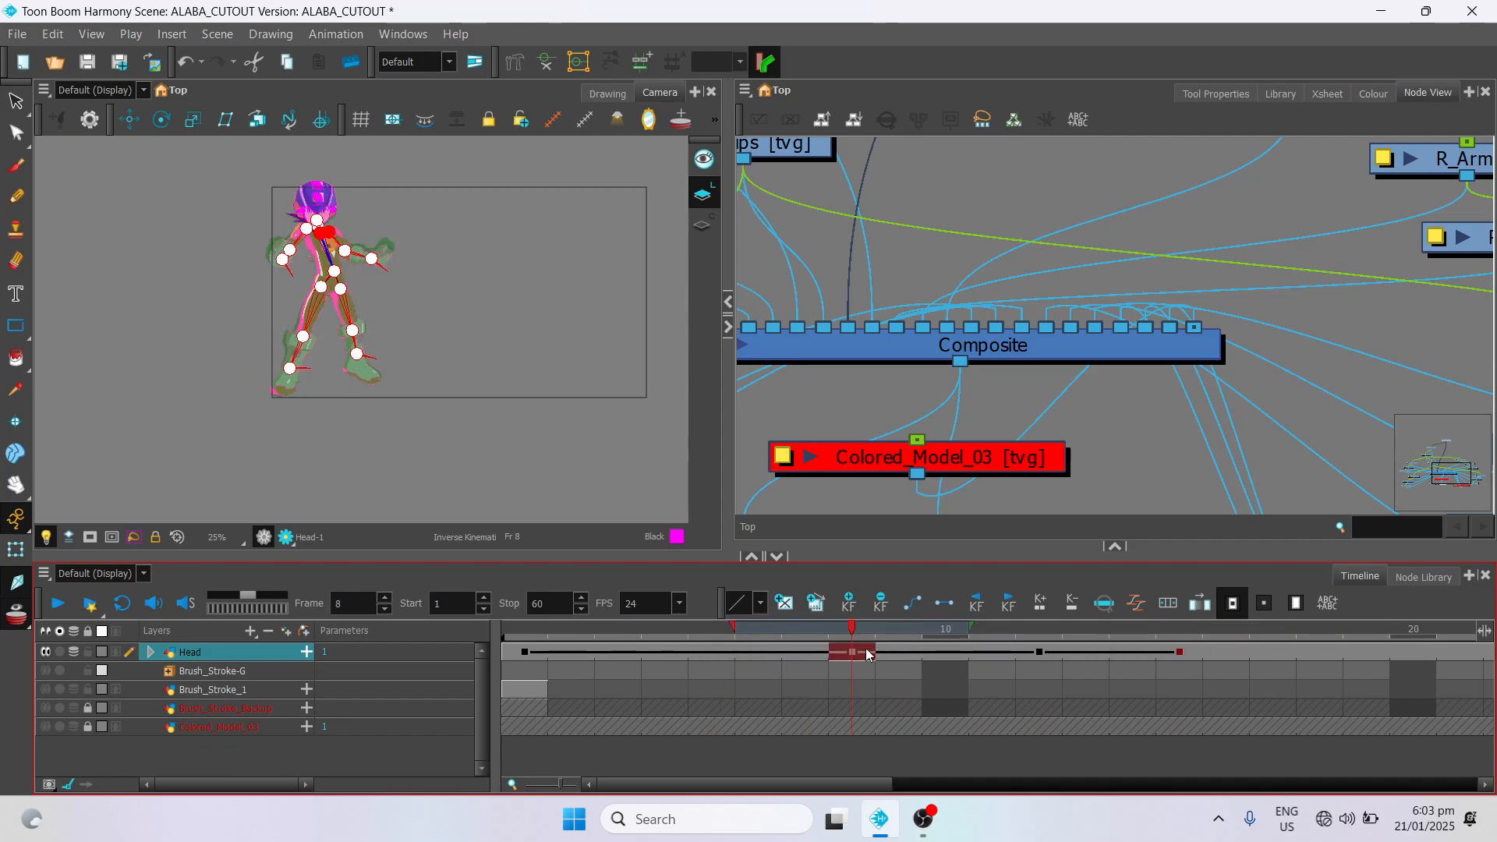
{"action": "left_click", "coordinate": [1044, 653]}
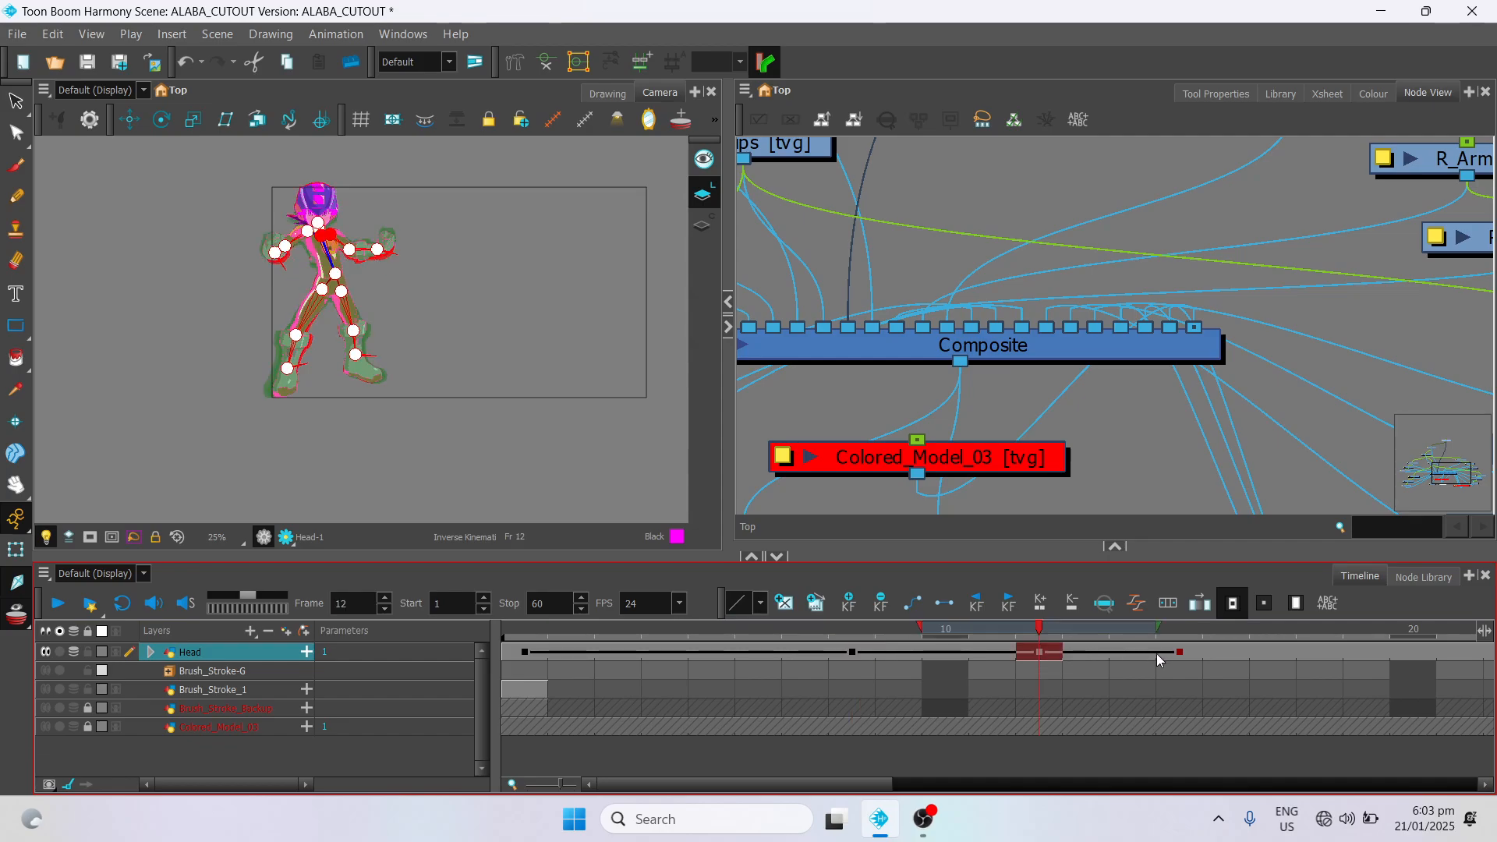
{"action": "left_click", "coordinate": [1180, 653]}
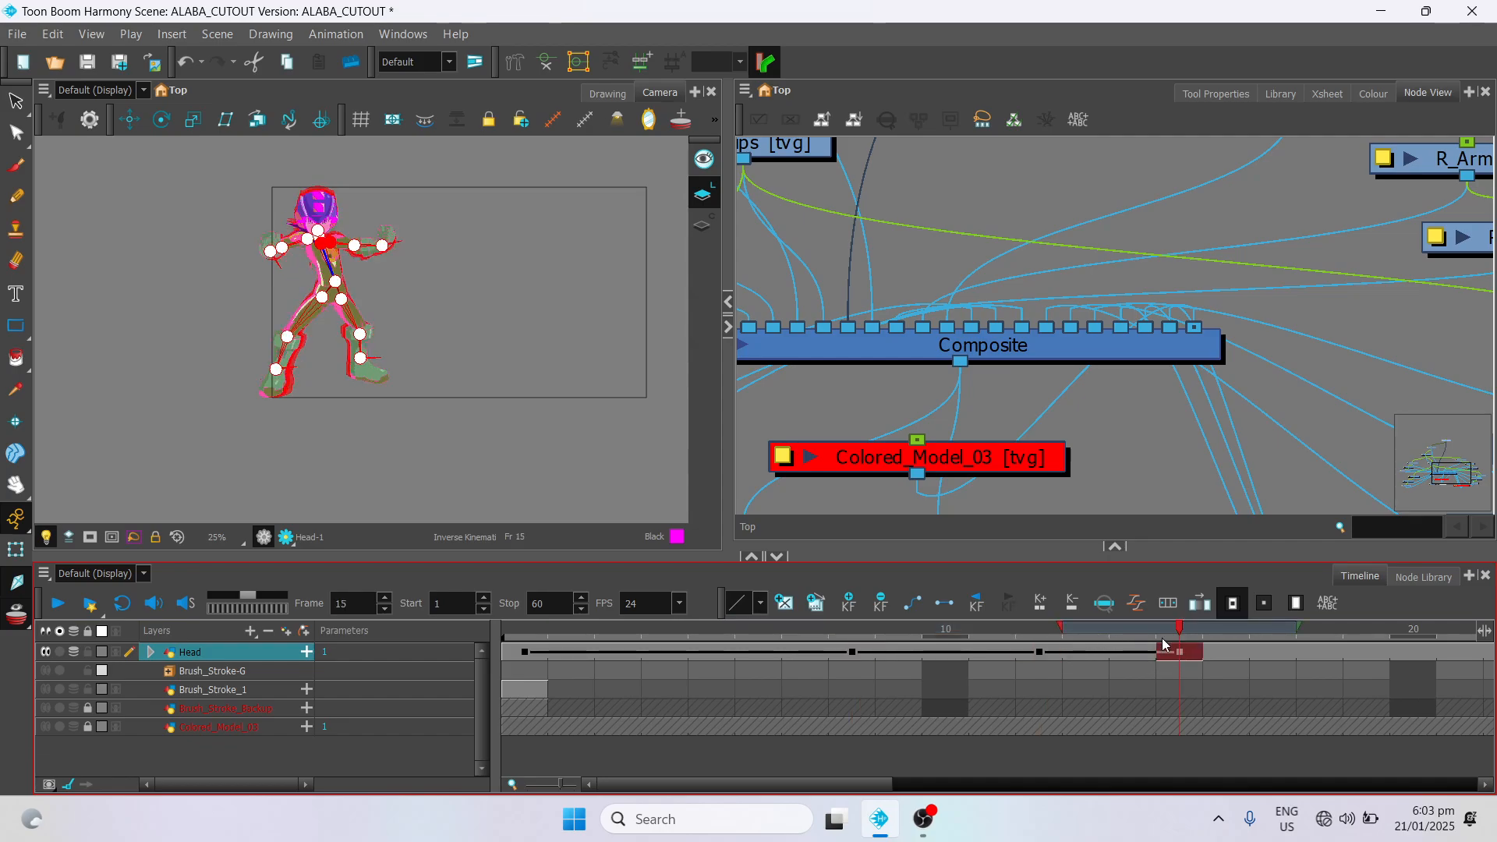
{"action": "mouse_move", "coordinate": [1181, 639]}
{"action": "left_mouse_down"}
{"action": "mouse_move", "coordinate": [827, 630]}
{"action": "mouse_move", "coordinate": [1077, 607]}
{"action": "mouse_move", "coordinate": [1180, 616]}
{"action": "left_mouse_up"}
{"action": "left_click_drag", "start_coordinate": [850, 786], "coordinate": [1007, 768]}
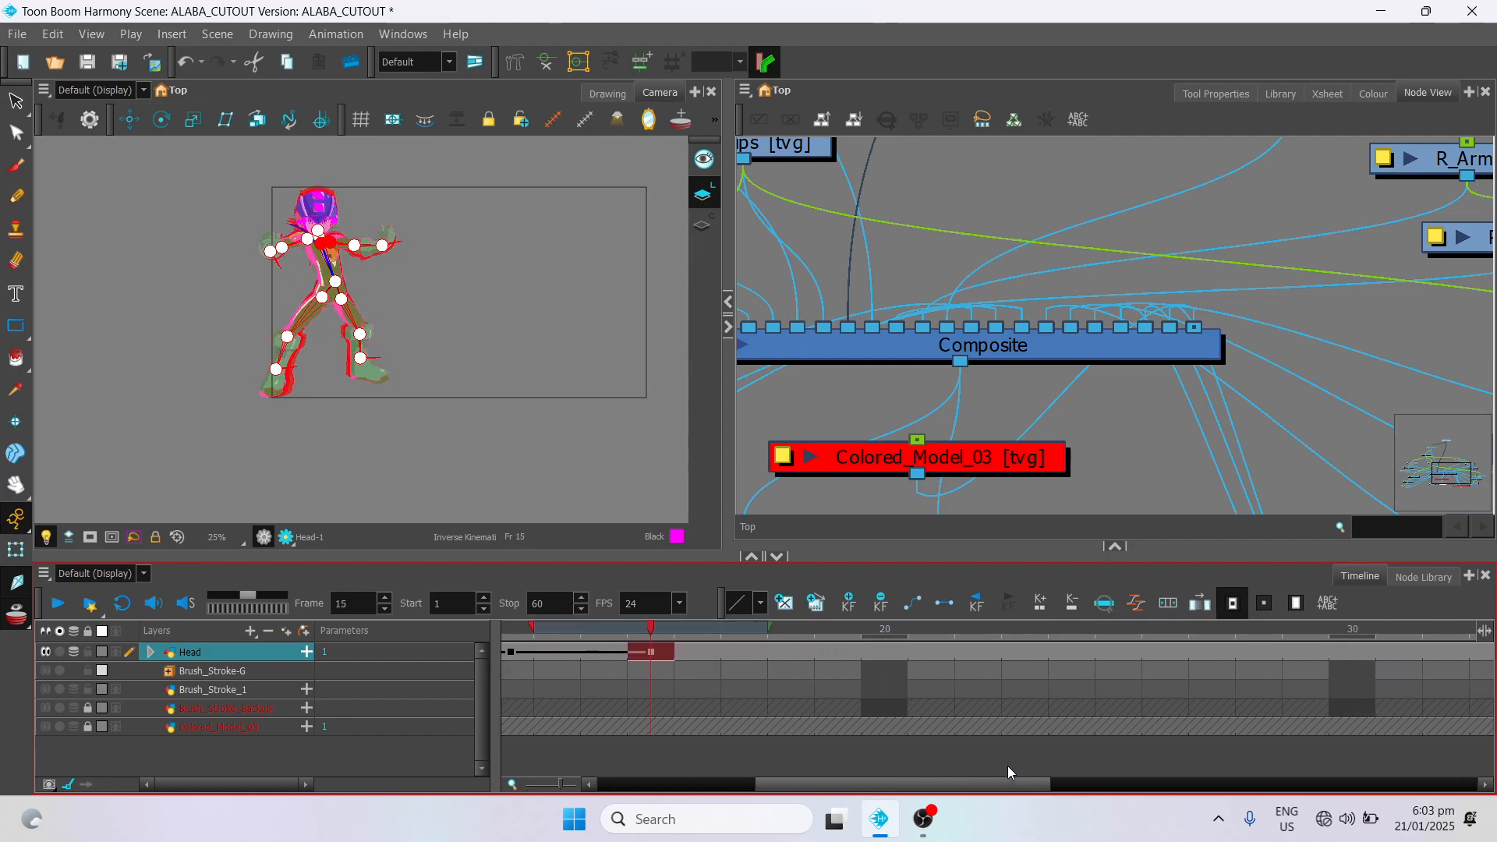
{"action": "left_click", "coordinate": [695, 658]}
{"action": "left_click", "coordinate": [750, 657]}
{"action": "left_click", "coordinate": [799, 659]}
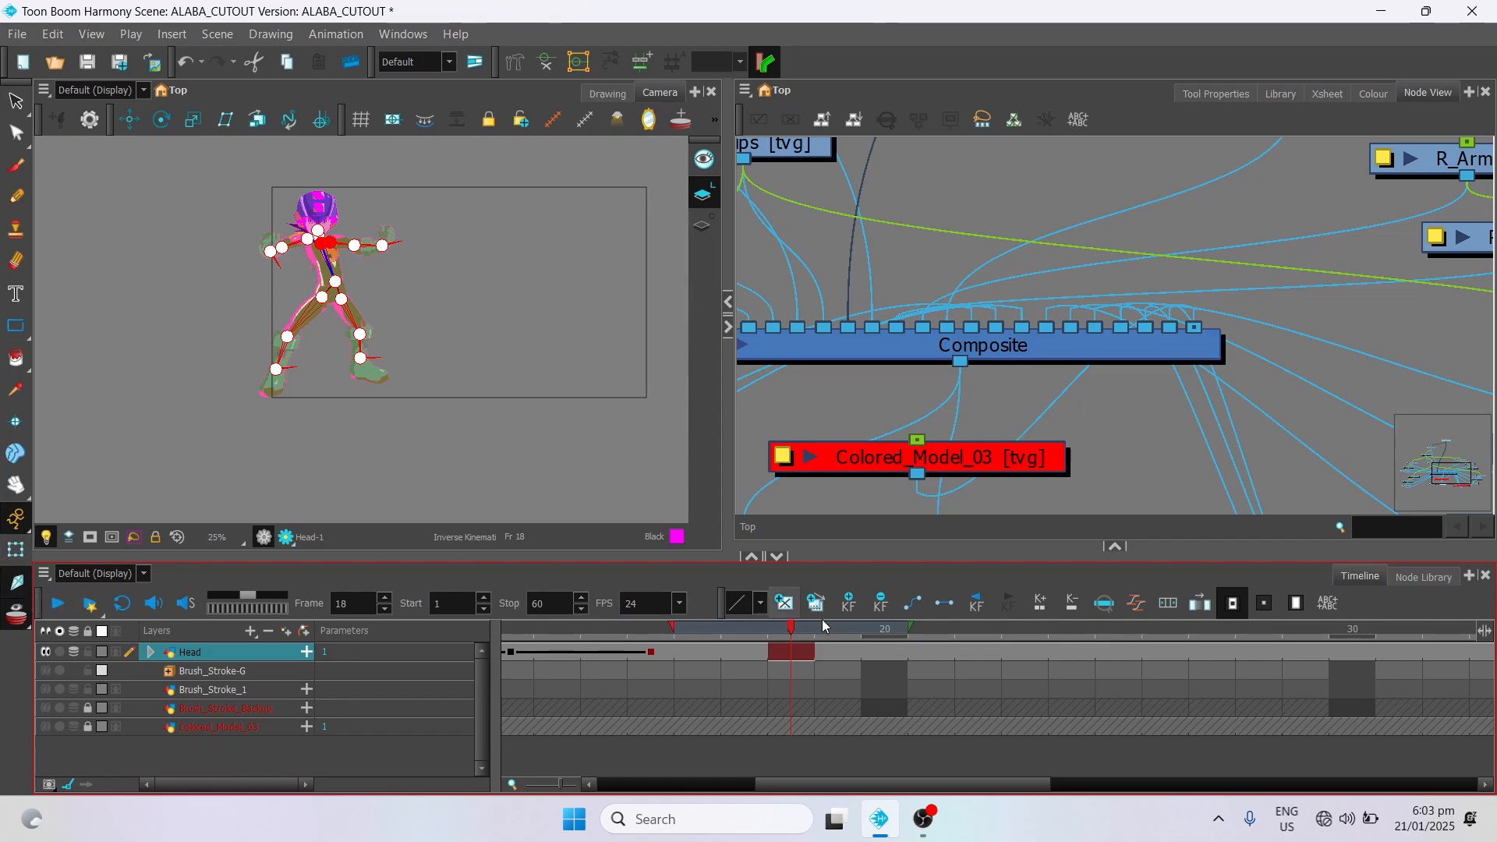
{"action": "left_click", "coordinate": [858, 607]}
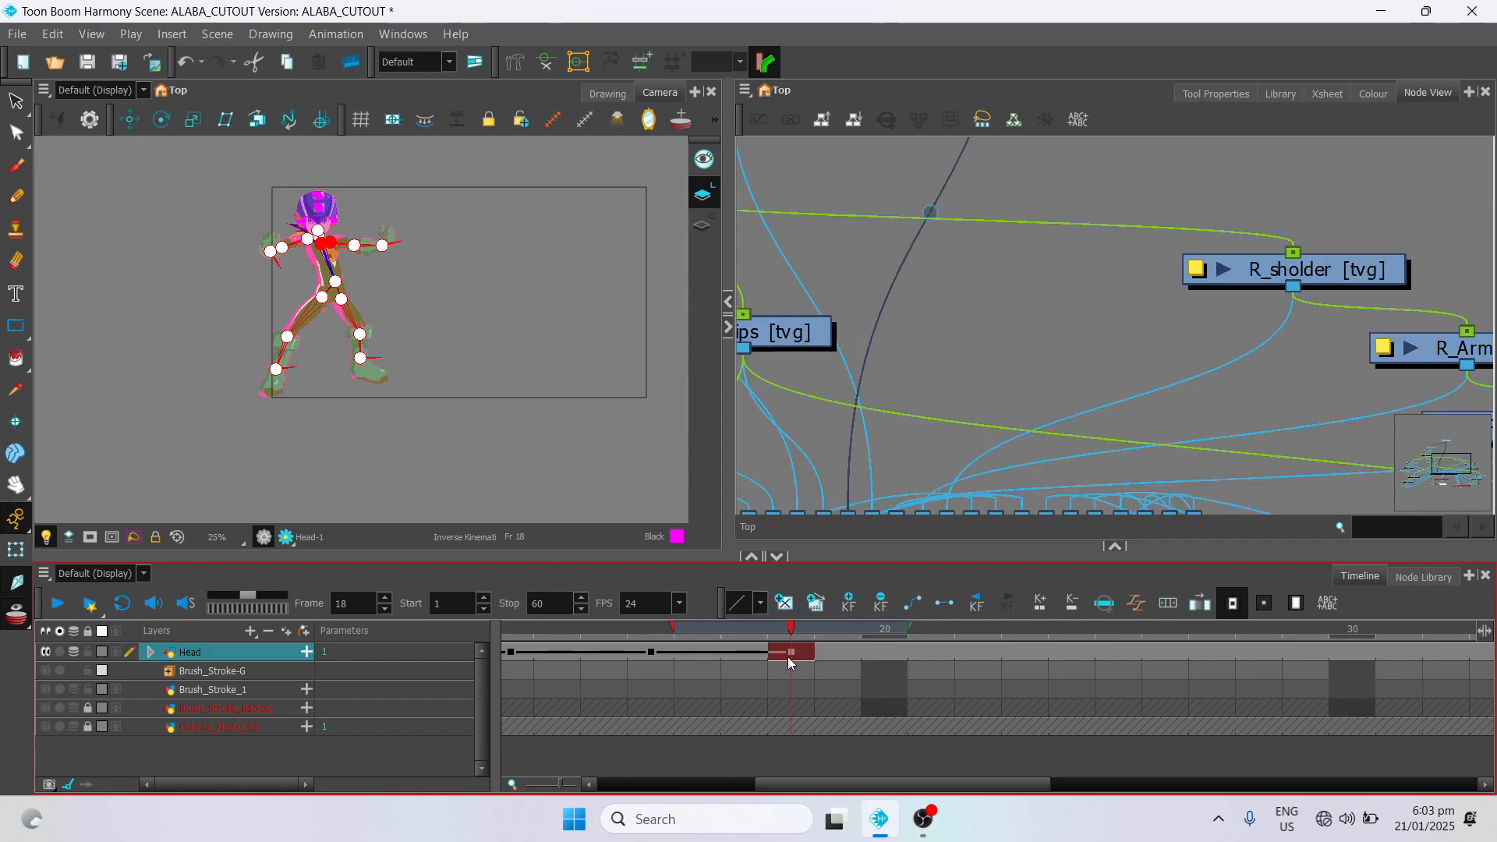
Step: At frame 18, move the whole character up and forward with the Translate tool
{"action": "scroll", "coordinate": [356, 351], "scroll_direction": "up", "scroll_amount": 1}
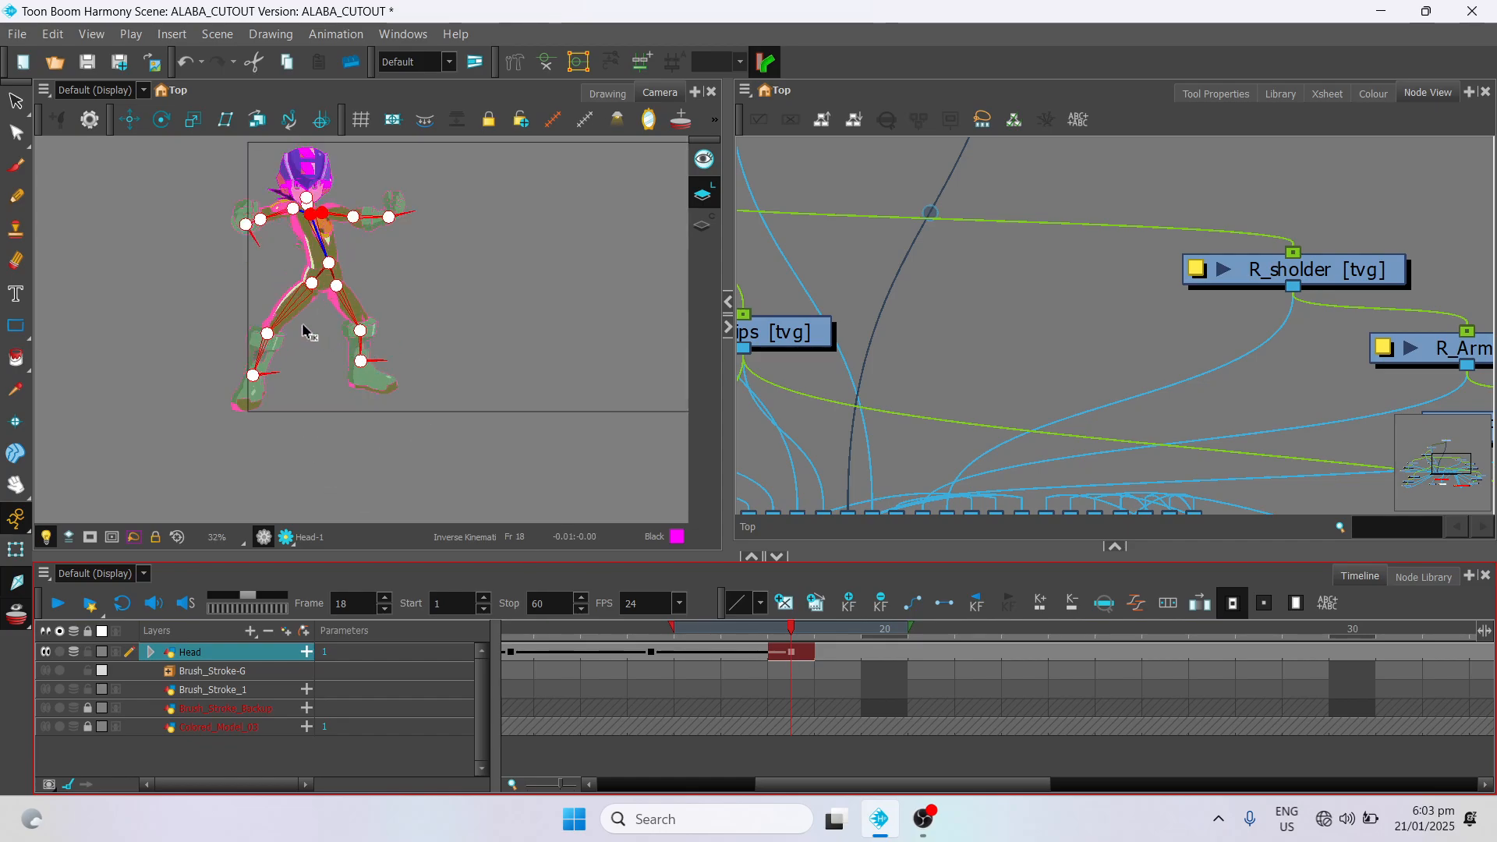
{"action": "scroll", "coordinate": [306, 332], "scroll_direction": "down", "scroll_amount": 1}
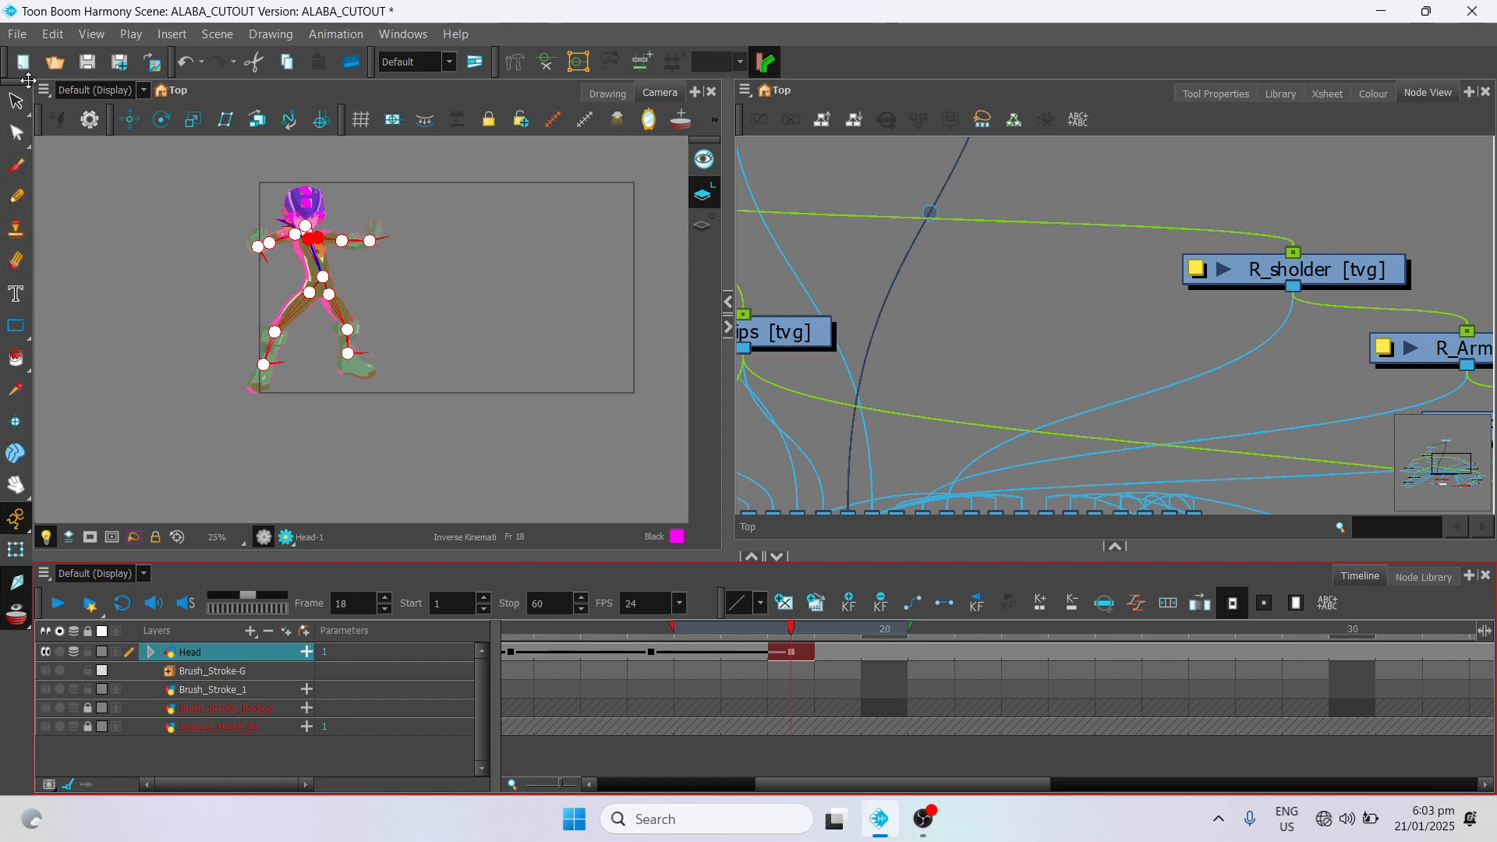
{"action": "left_click", "coordinate": [131, 121]}
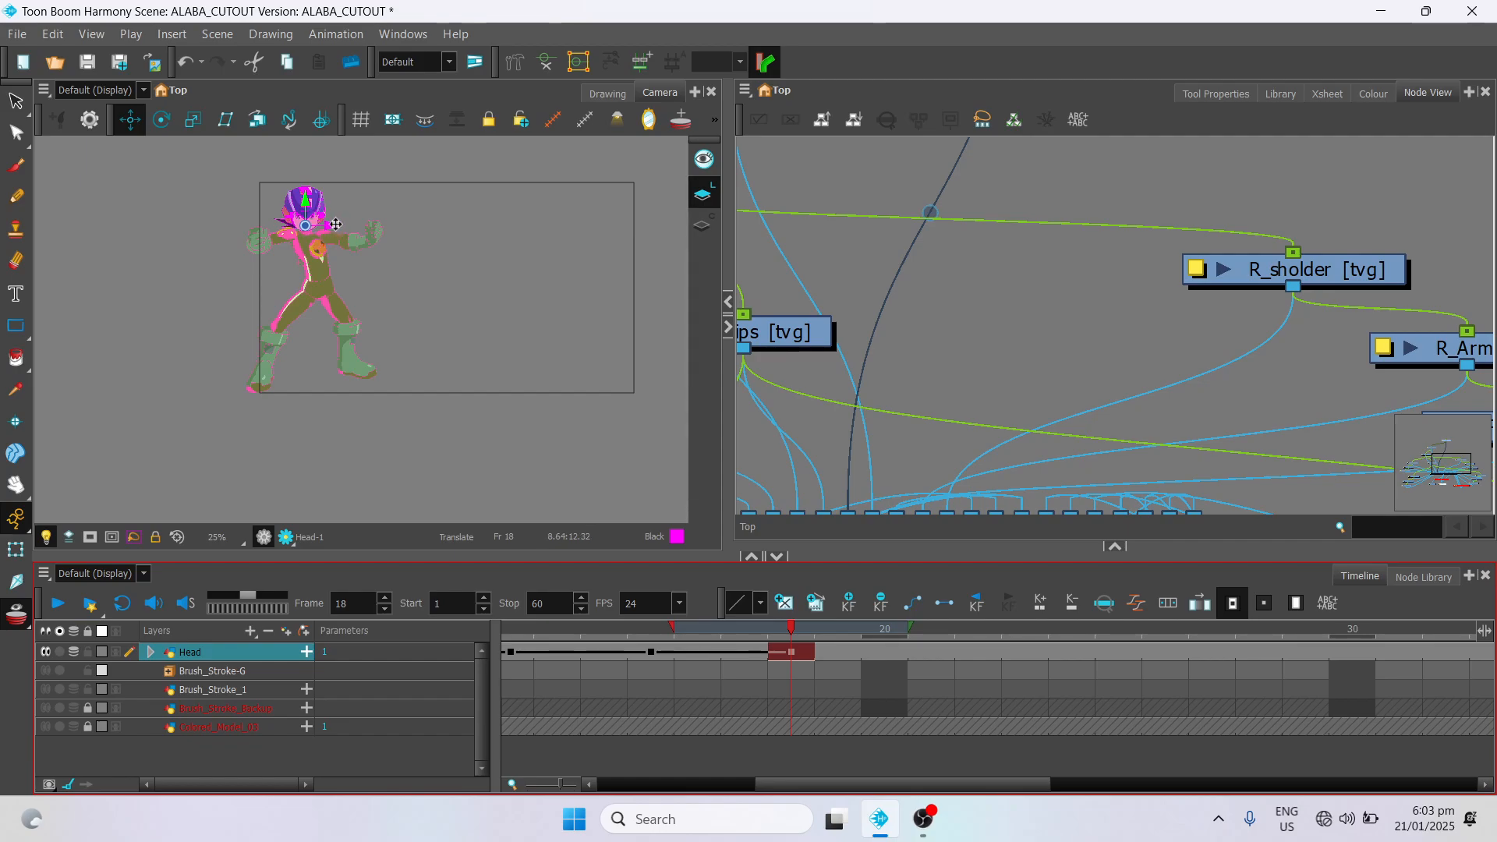
{"action": "left_click_drag", "start_coordinate": [335, 224], "coordinate": [427, 191]}
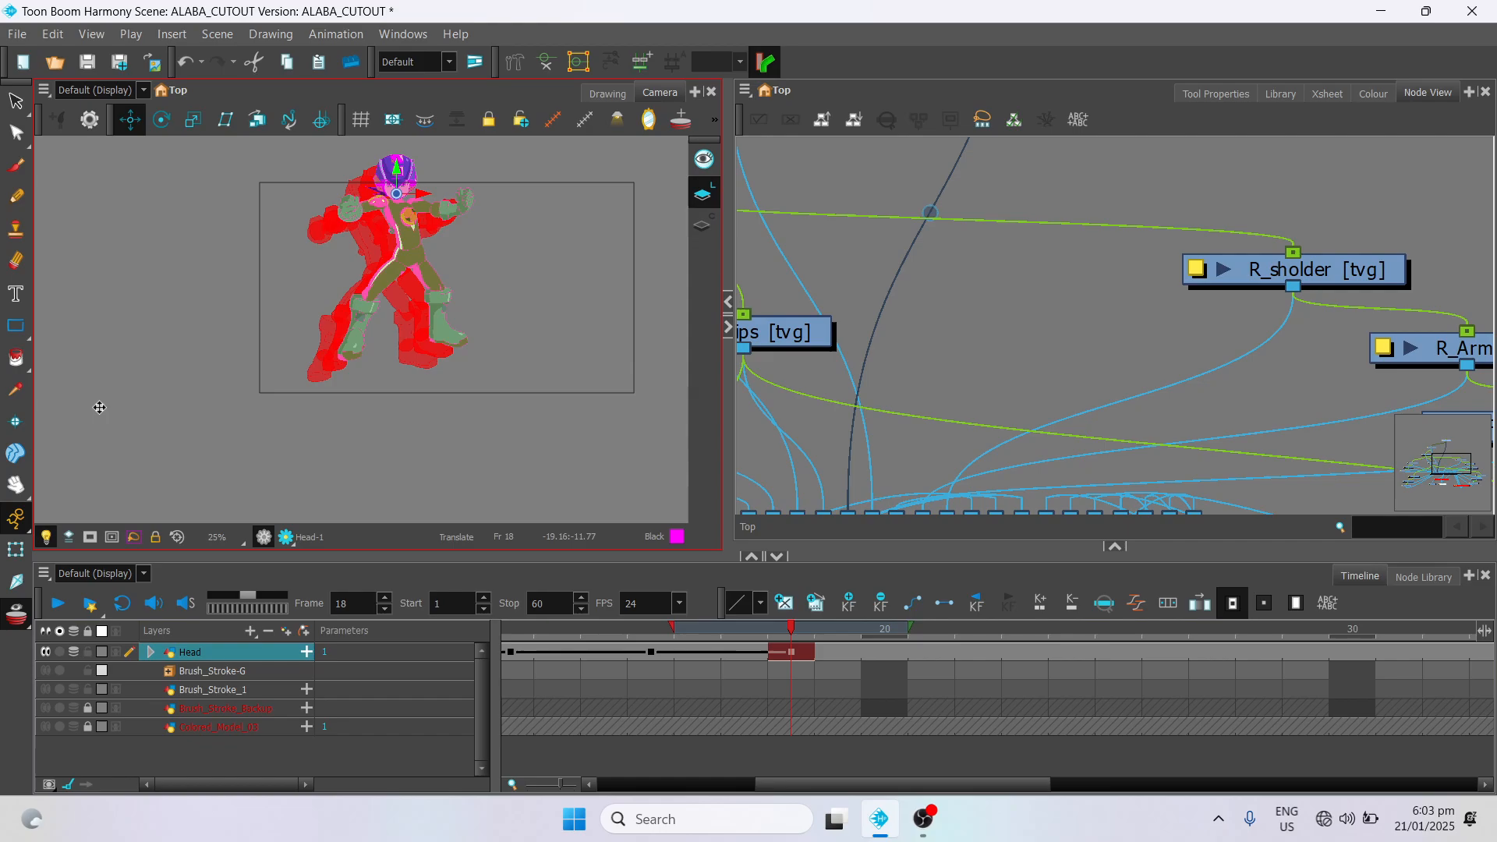
Step: At frame 18, stretch the trailing leg's lower part farther back and adjust its knee with Inverse Kinematics
{"action": "left_click", "coordinate": [22, 599]}
{"action": "scroll", "coordinate": [485, 317], "scroll_direction": "up", "scroll_amount": 2}
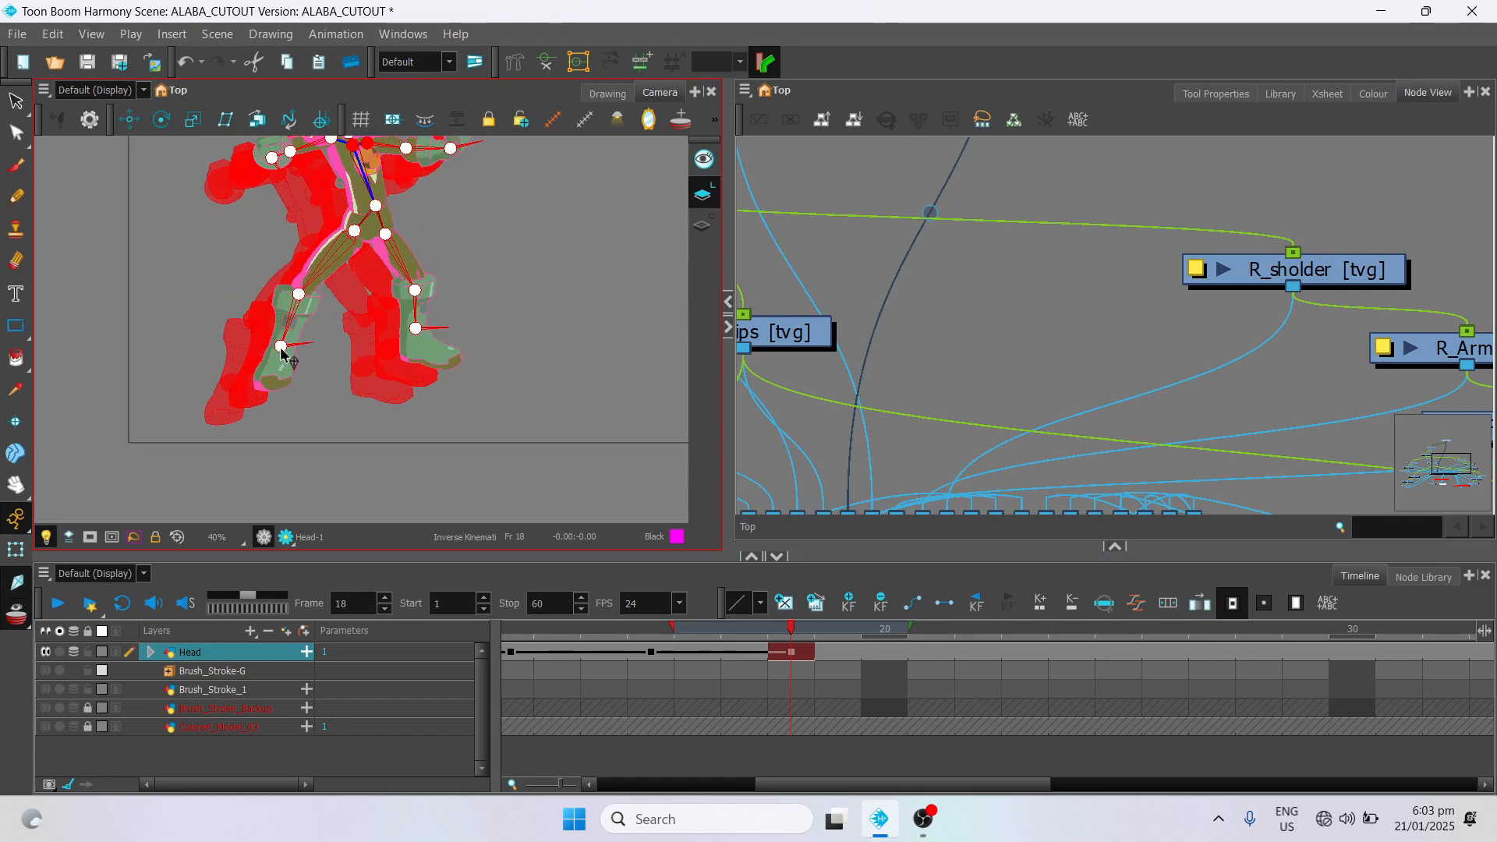
{"action": "mouse_move", "coordinate": [282, 352]}
{"action": "left_mouse_down"}
{"action": "mouse_move", "coordinate": [234, 334]}
{"action": "mouse_move", "coordinate": [258, 348]}
{"action": "left_mouse_up"}
{"action": "left_click_drag", "start_coordinate": [305, 293], "coordinate": [308, 295]}
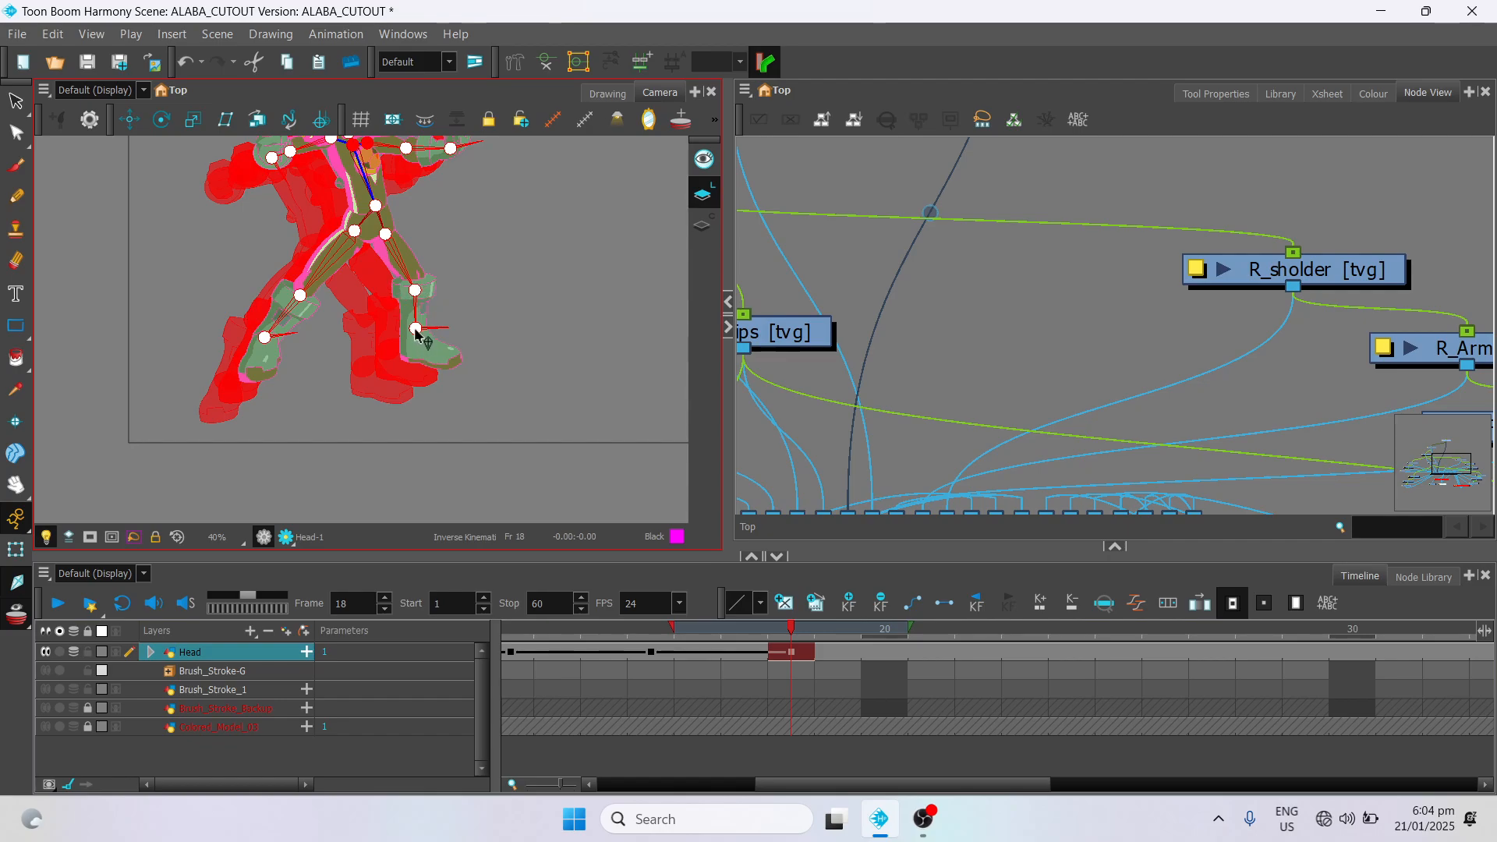
Step: Bend the front leg at frame 18 by pulling its lower leg back and up, and rotate its foot downward
{"action": "left_click_drag", "start_coordinate": [415, 333], "coordinate": [389, 312]}
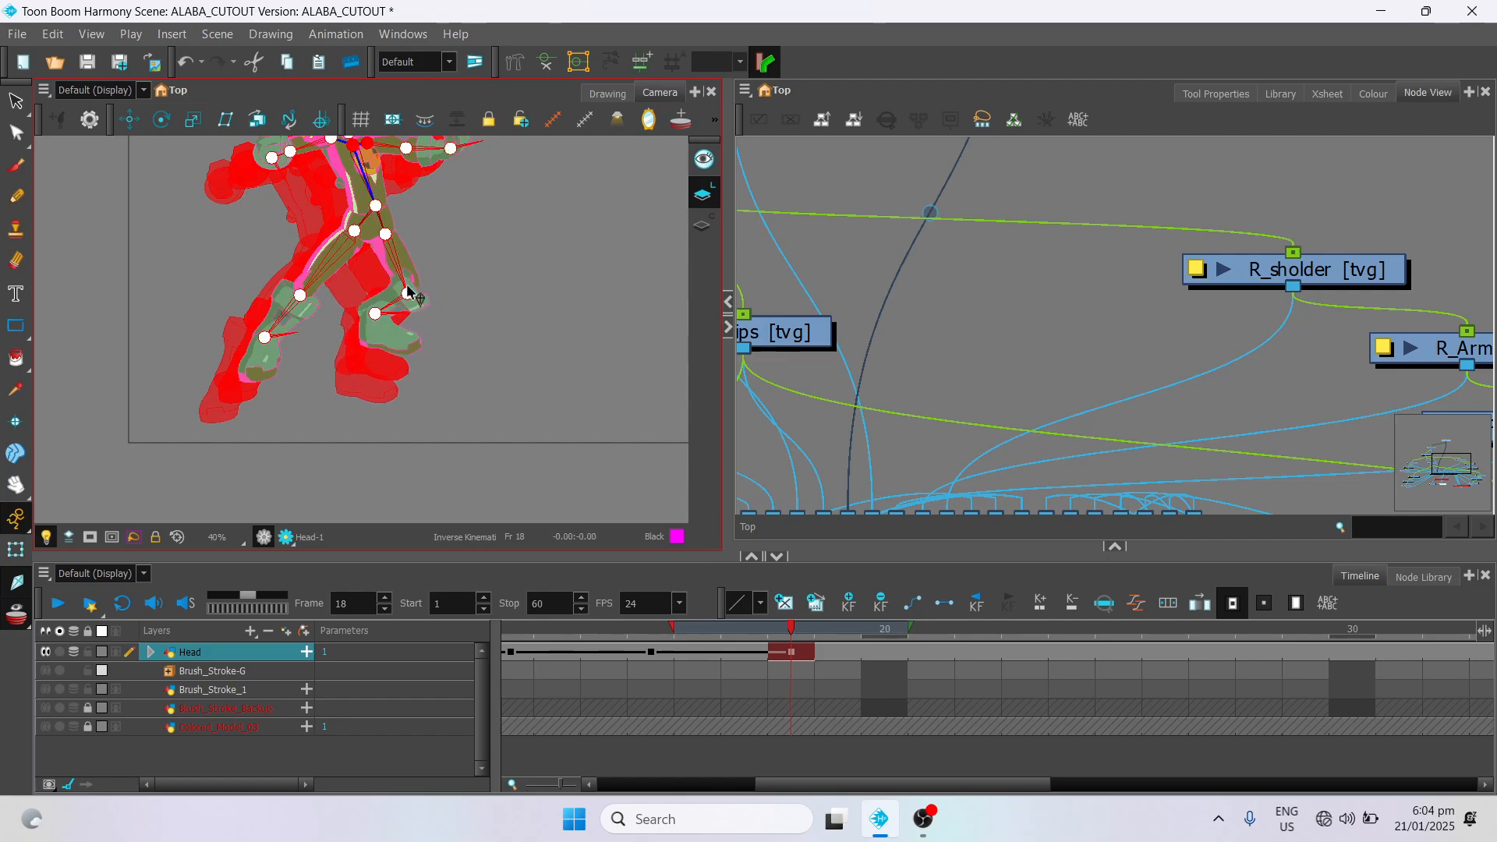
{"action": "scroll", "coordinate": [409, 294], "scroll_direction": "up", "scroll_amount": 2}
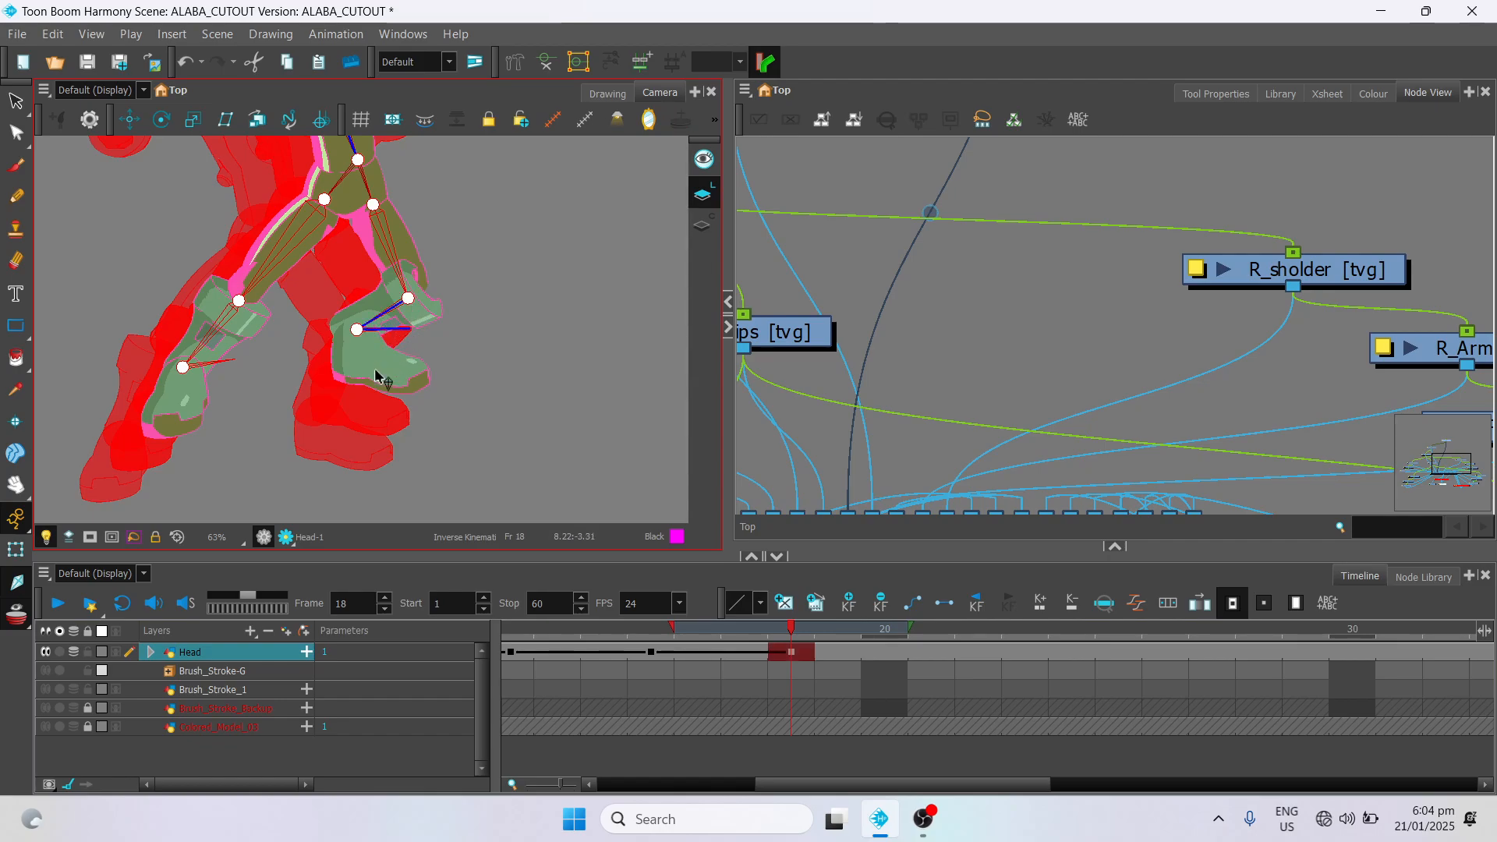
{"action": "left_click_drag", "start_coordinate": [405, 336], "coordinate": [382, 317]}
Step: At frame 18, lower the outstretched arm's elbow and pull the other elbow down toward the body with Inverse Kinematics
{"action": "key", "text": "space"}
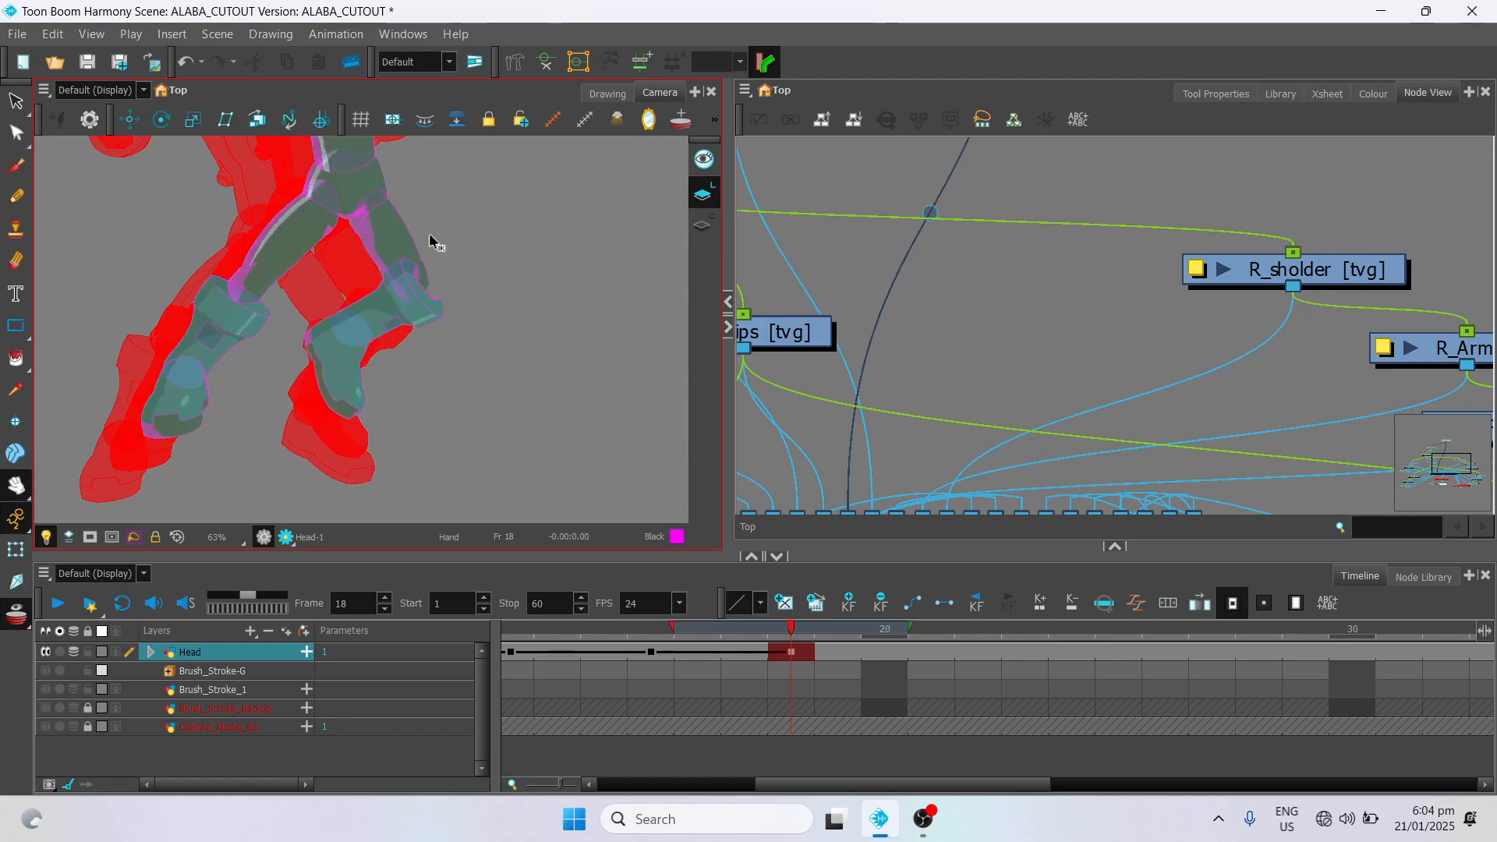
{"action": "left_click_drag", "start_coordinate": [434, 240], "coordinate": [476, 502]}
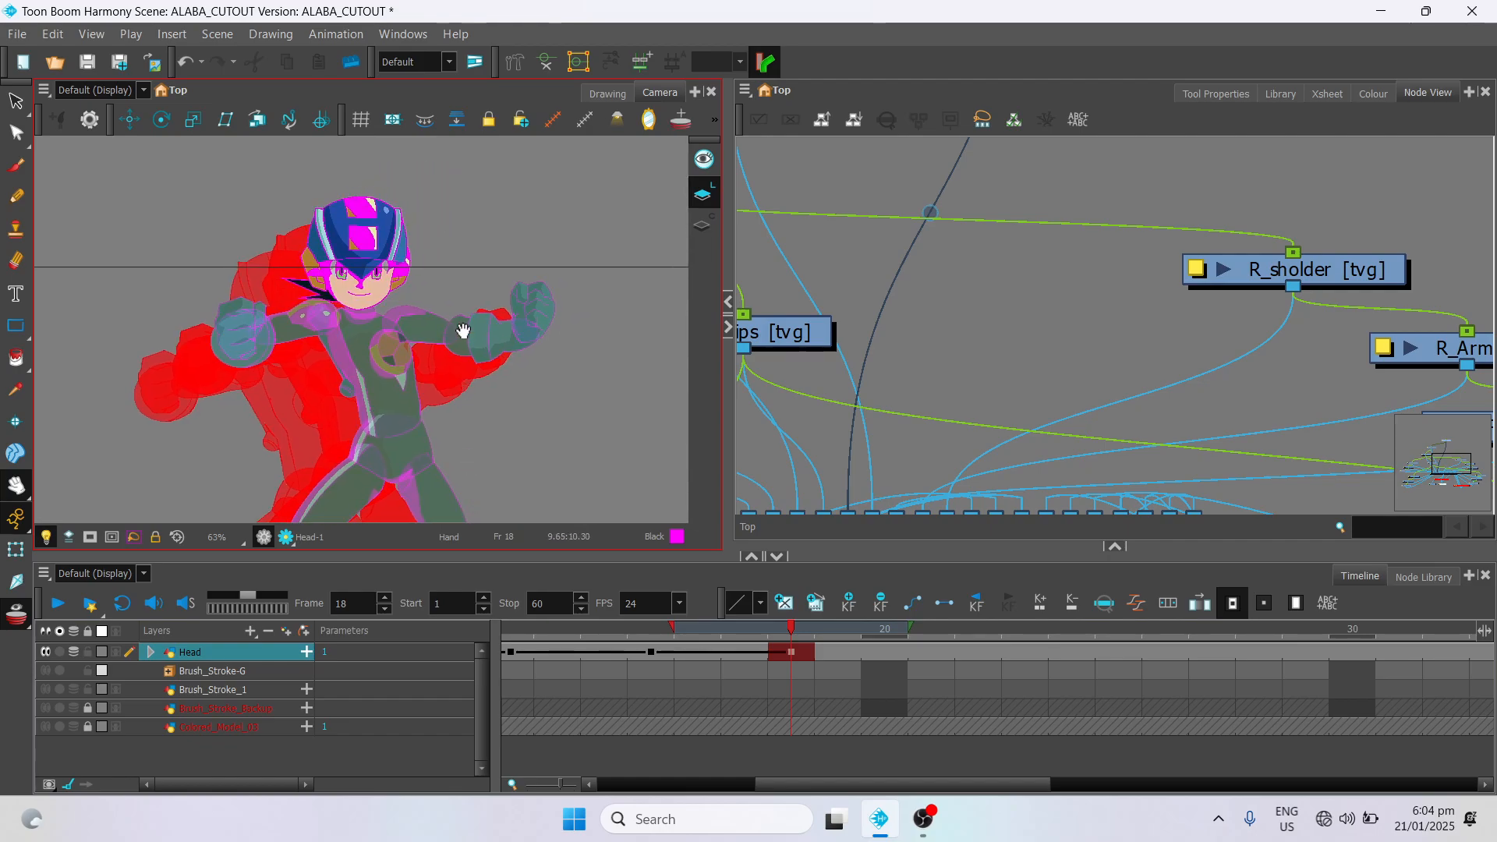
{"action": "left_click", "coordinate": [15, 593]}
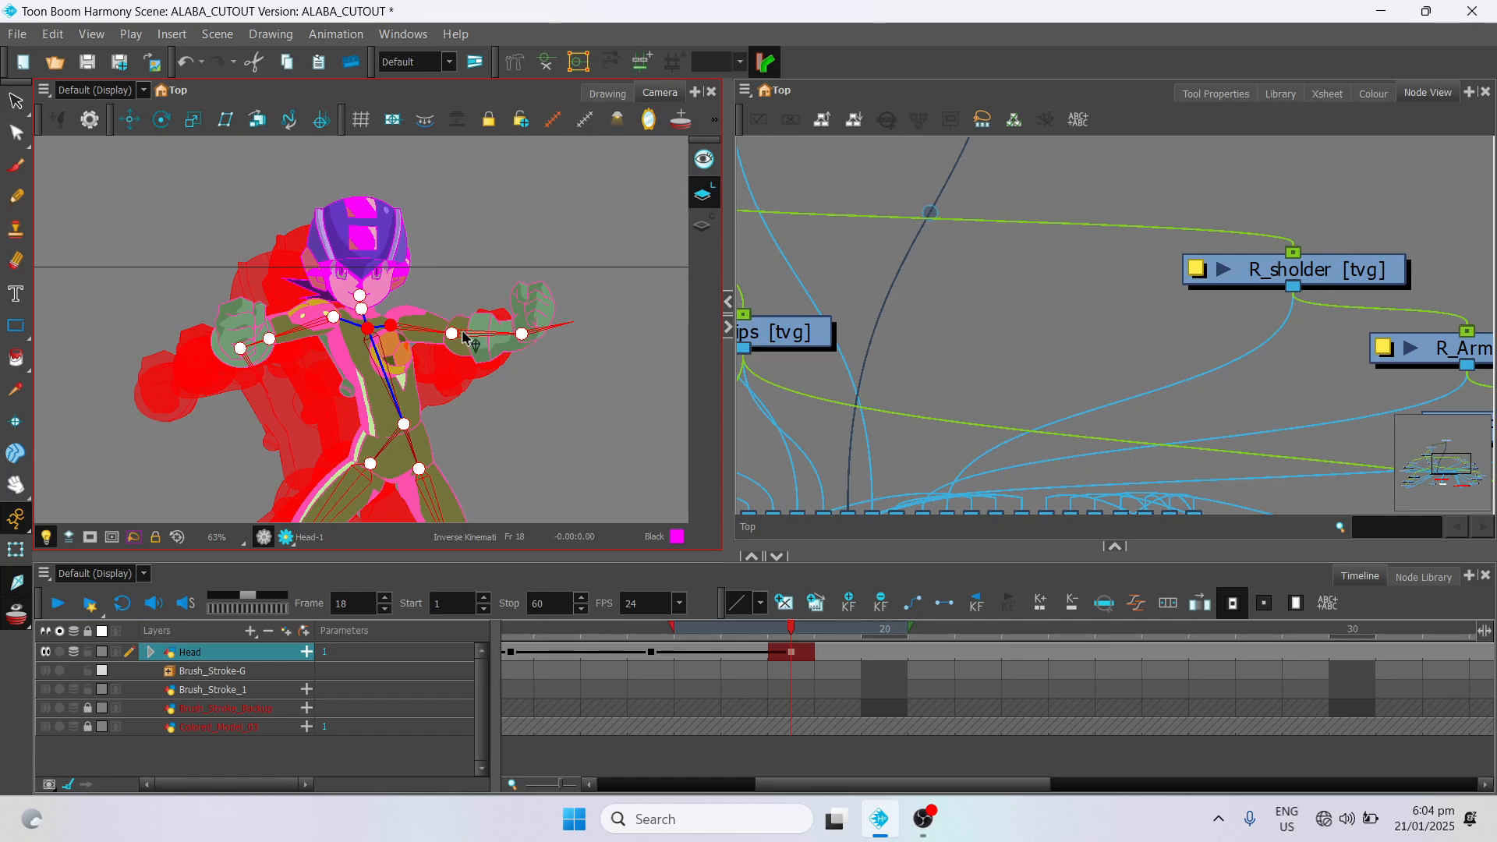
{"action": "left_click_drag", "start_coordinate": [464, 337], "coordinate": [450, 362]}
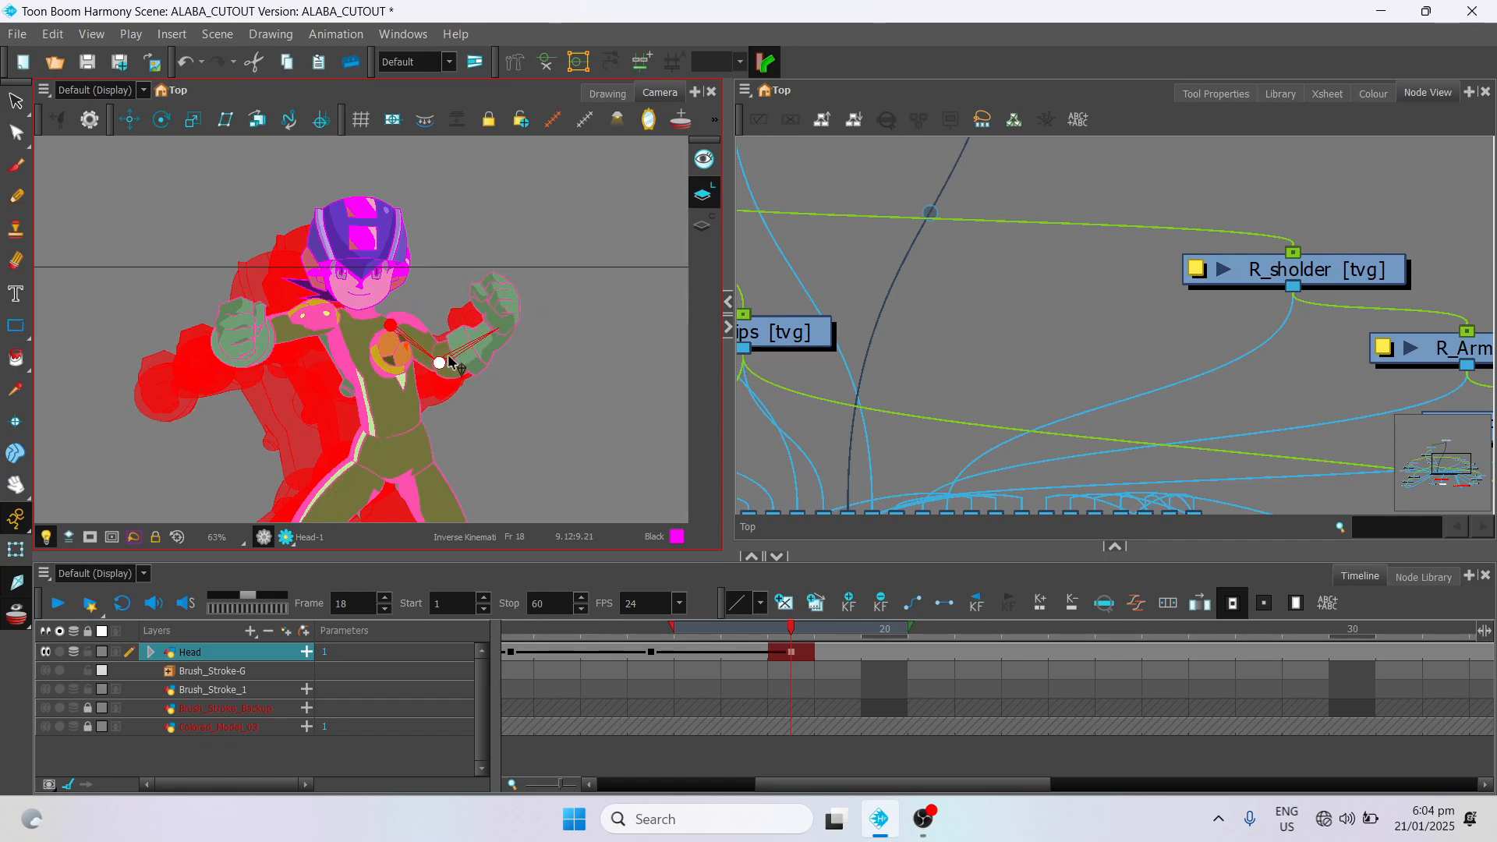
{"action": "left_click_drag", "start_coordinate": [275, 337], "coordinate": [298, 367]}
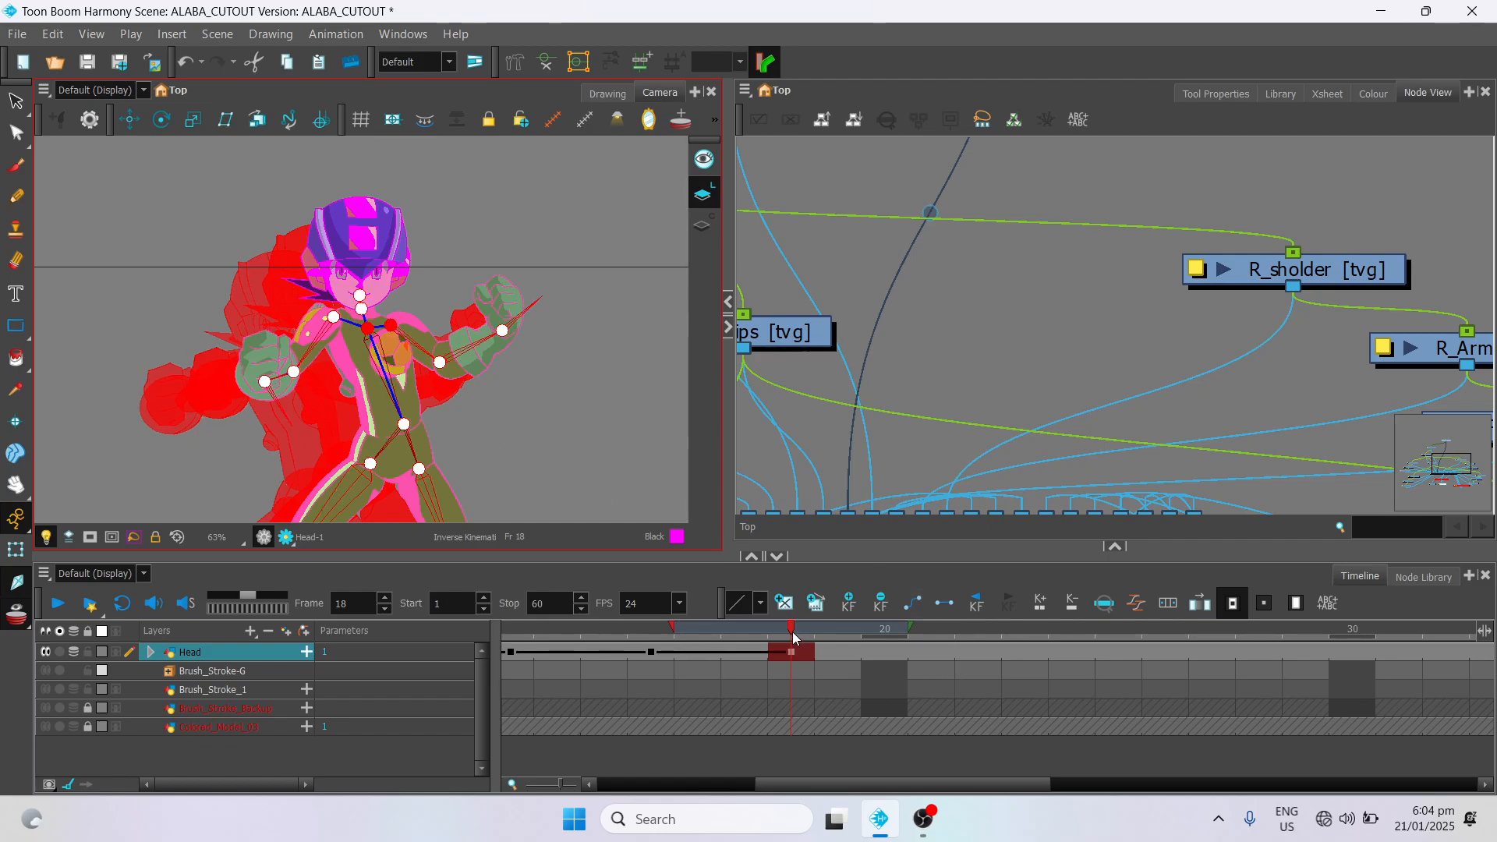
Step: Review the animation around frame 18, and move the whole character slightly forward at frame 21 with the Translate tool
{"action": "left_click_drag", "start_coordinate": [795, 638], "coordinate": [1060, 633]}
{"action": "scroll", "coordinate": [444, 358], "scroll_direction": "down", "scroll_amount": 2}
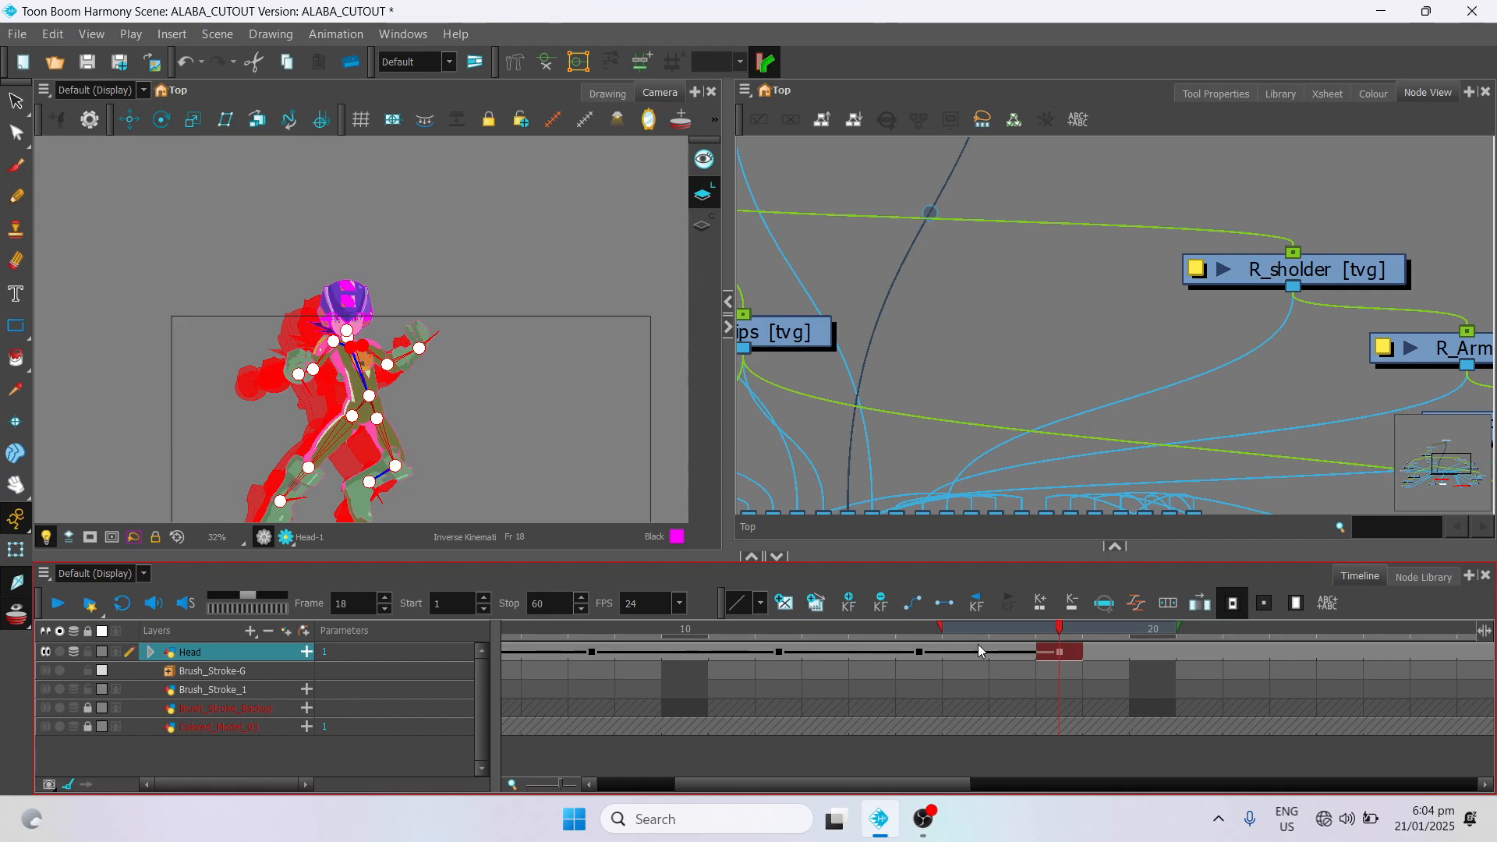
{"action": "key", "text": "1"}
{"action": "key", "text": "1"}
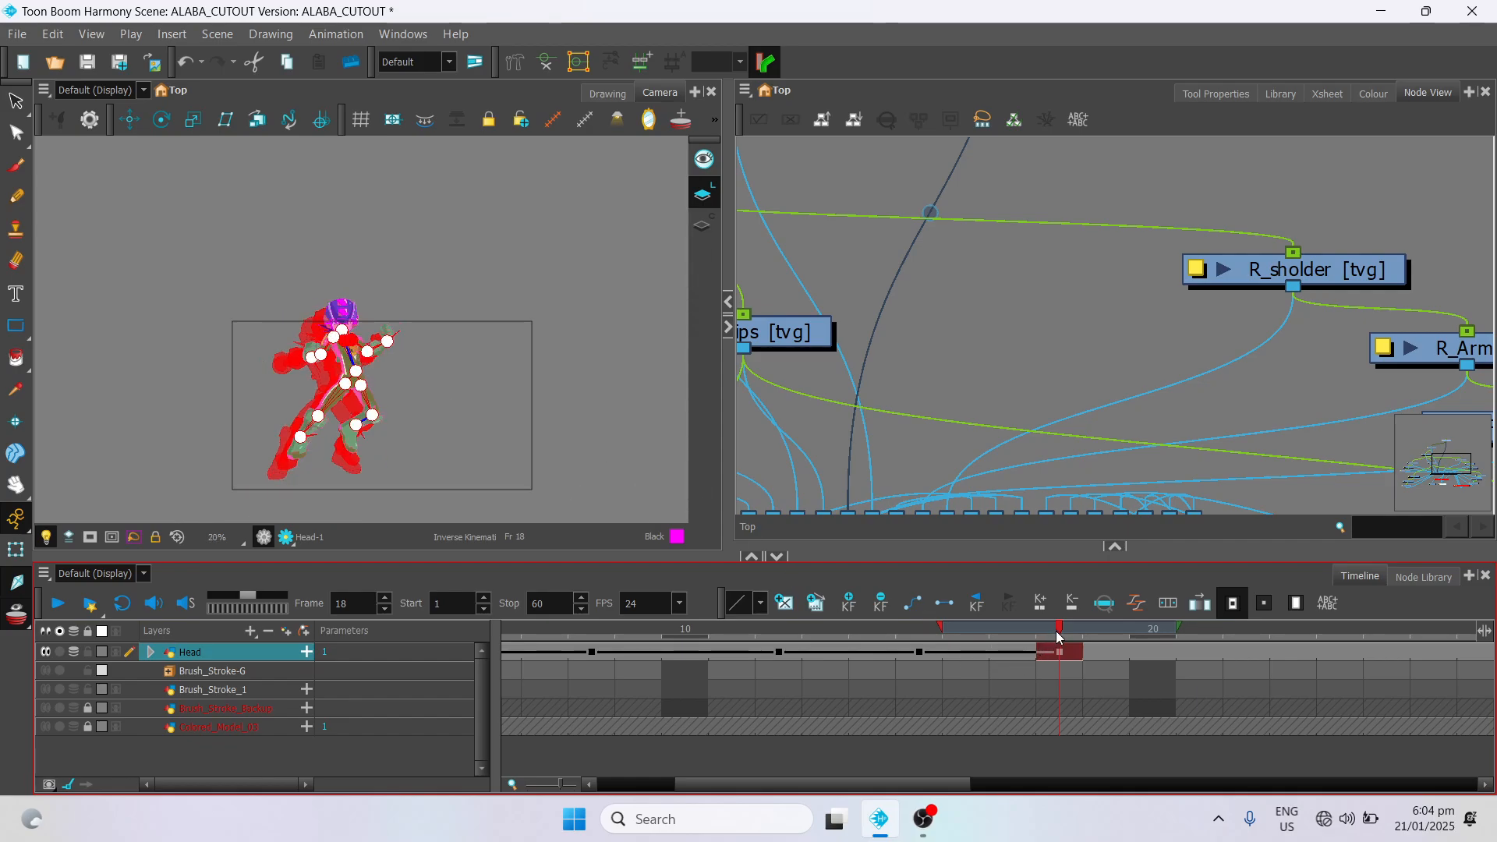
{"action": "mouse_move", "coordinate": [1060, 638]}
{"action": "left_mouse_down"}
{"action": "mouse_move", "coordinate": [772, 634]}
{"action": "mouse_move", "coordinate": [1104, 634]}
{"action": "mouse_move", "coordinate": [706, 666]}
{"action": "mouse_move", "coordinate": [1112, 634]}
{"action": "mouse_move", "coordinate": [685, 633]}
{"action": "mouse_move", "coordinate": [1126, 641]}
{"action": "mouse_move", "coordinate": [644, 676]}
{"action": "mouse_move", "coordinate": [1113, 665]}
{"action": "mouse_move", "coordinate": [1060, 664]}
{"action": "left_mouse_up"}
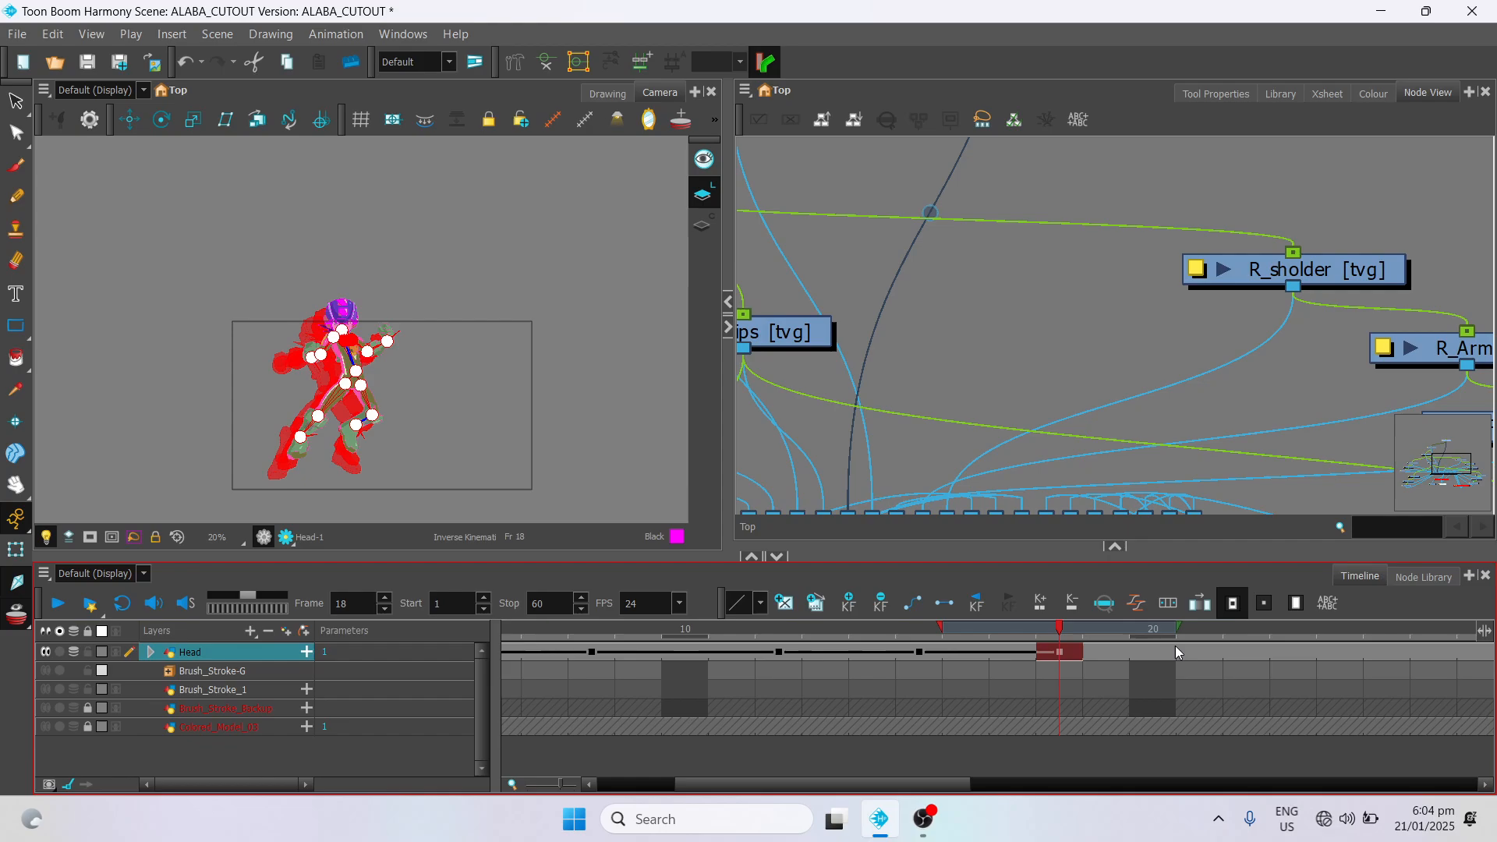
{"action": "left_click", "coordinate": [1102, 655]}
{"action": "left_click", "coordinate": [1152, 653]}
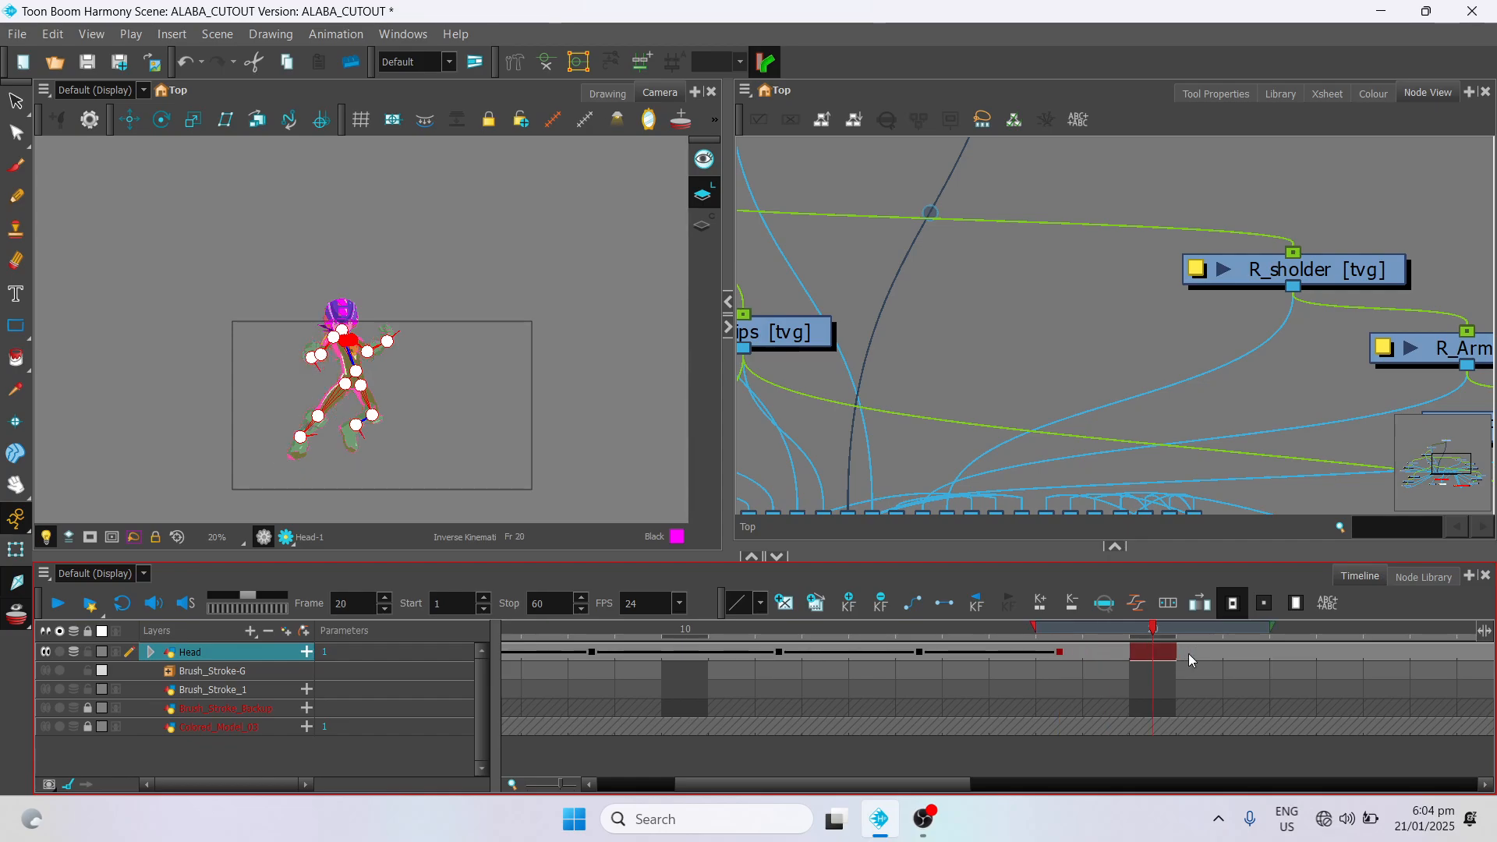
{"action": "left_click", "coordinate": [1195, 653]}
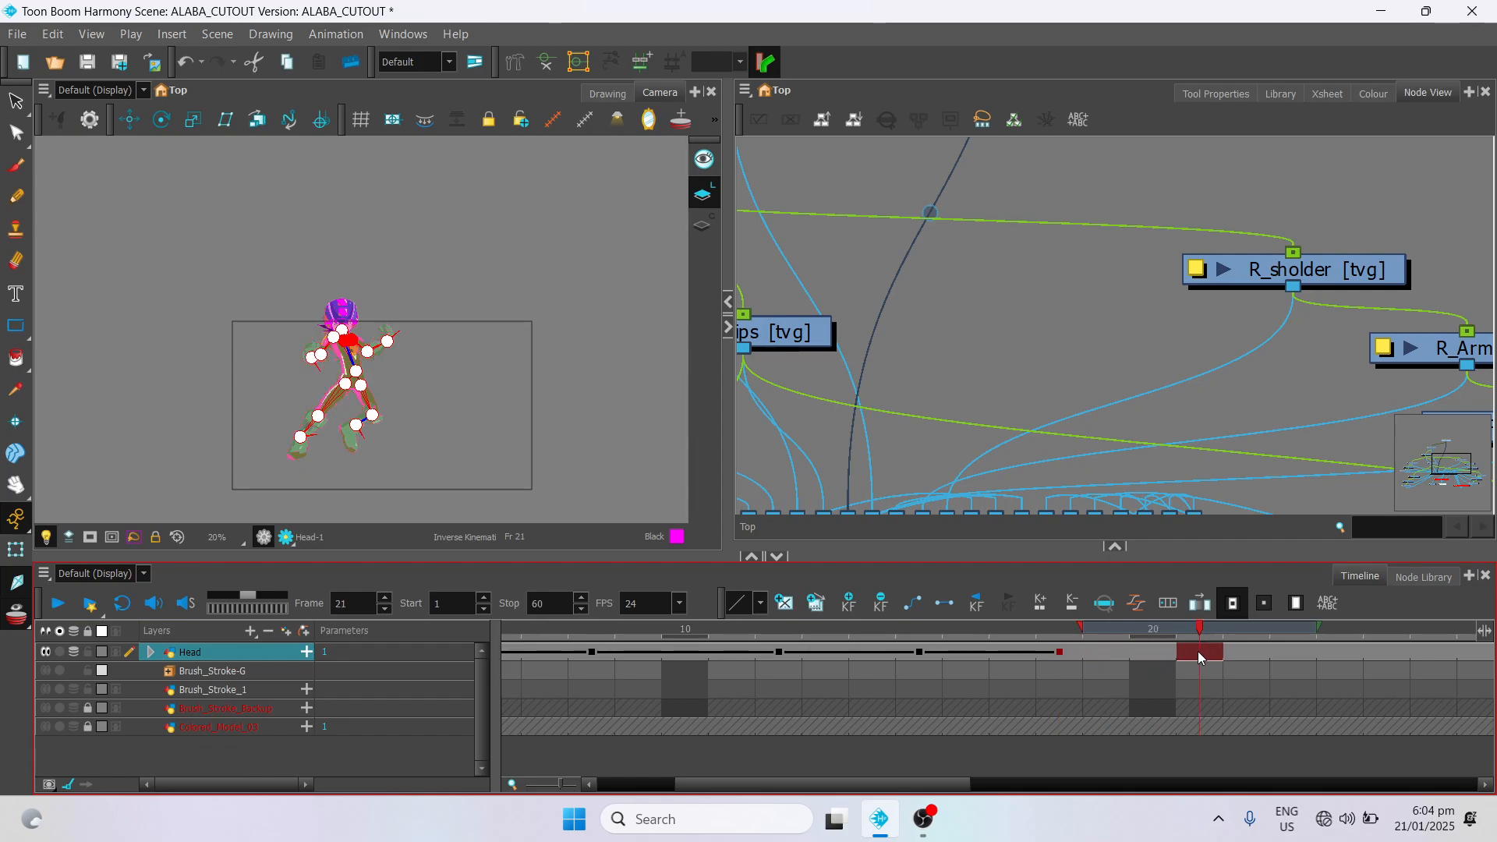
{"action": "left_click", "coordinate": [132, 116]}
{"action": "left_click", "coordinate": [374, 328]}
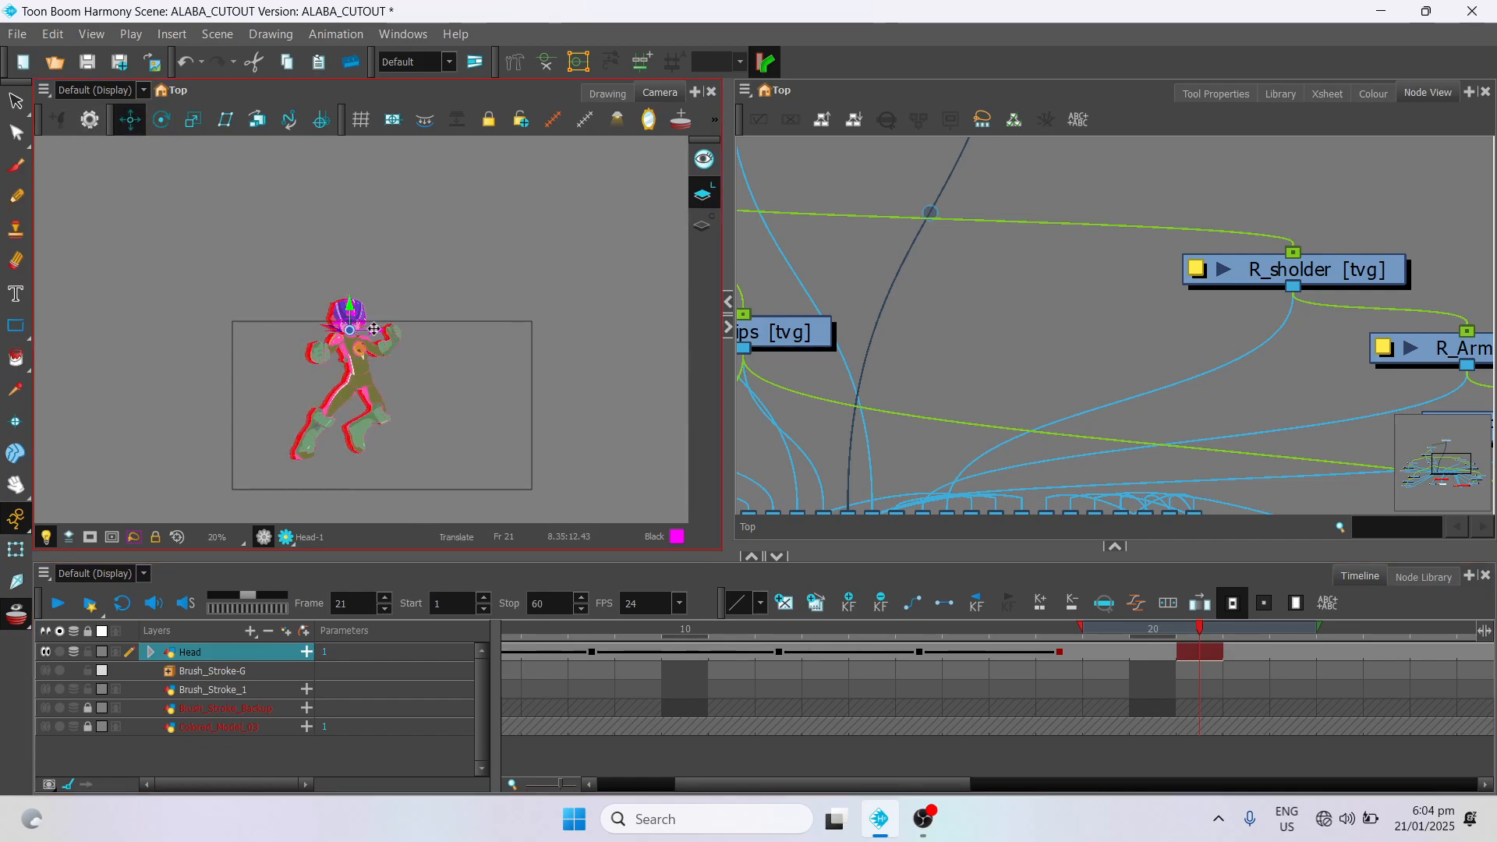
{"action": "left_click_drag", "start_coordinate": [375, 329], "coordinate": [393, 343]}
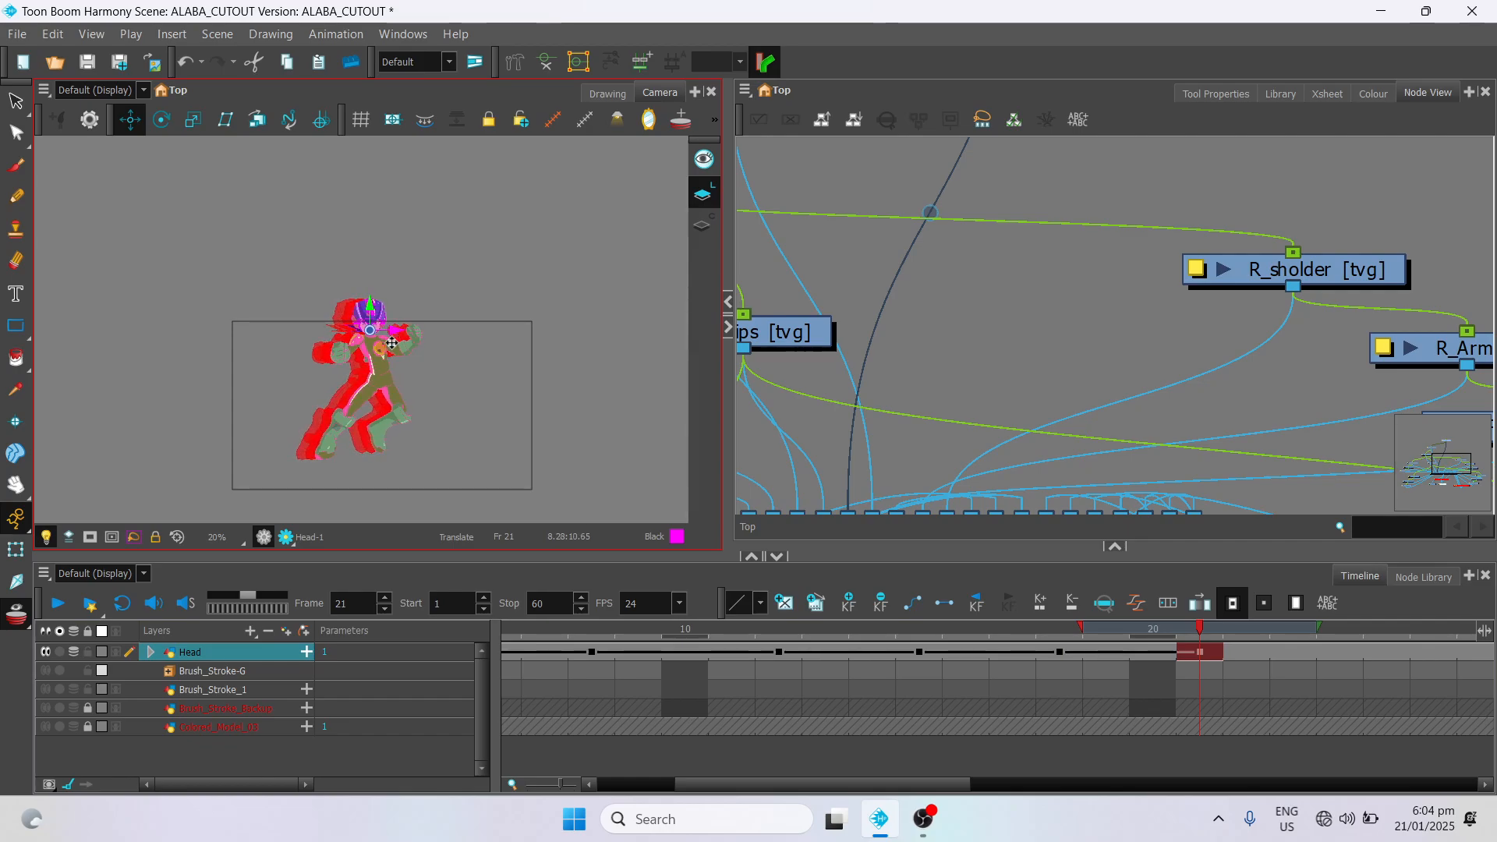
Step: Hide the onion skin and, at frame 21, lower the outstretched forearm and shift the other elbow slightly inward with Inverse Kinematics
{"action": "scroll", "coordinate": [392, 344], "scroll_direction": "up", "scroll_amount": 3}
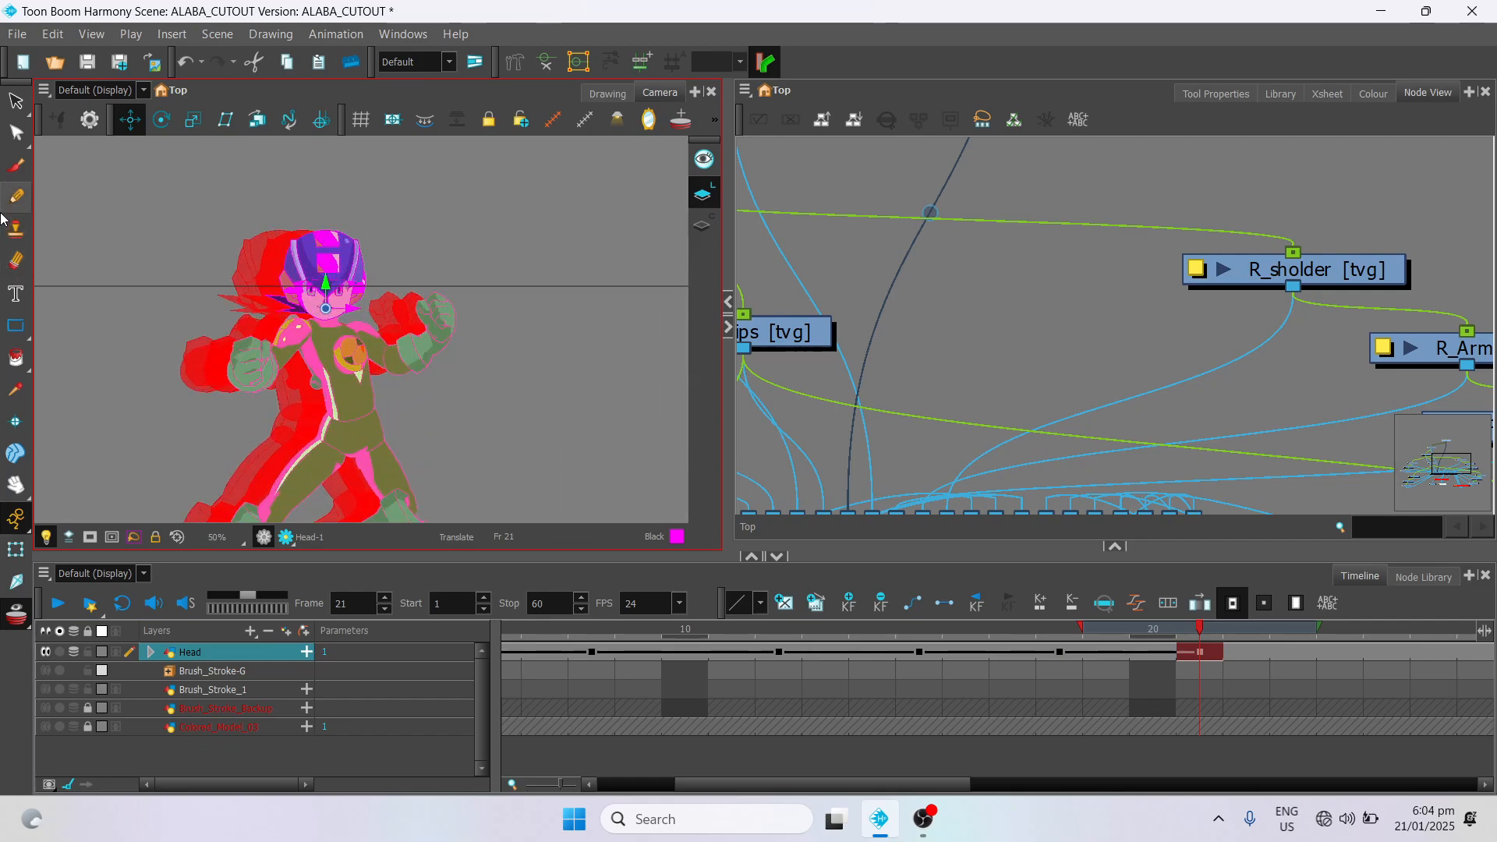
{"action": "left_click", "coordinate": [15, 614]}
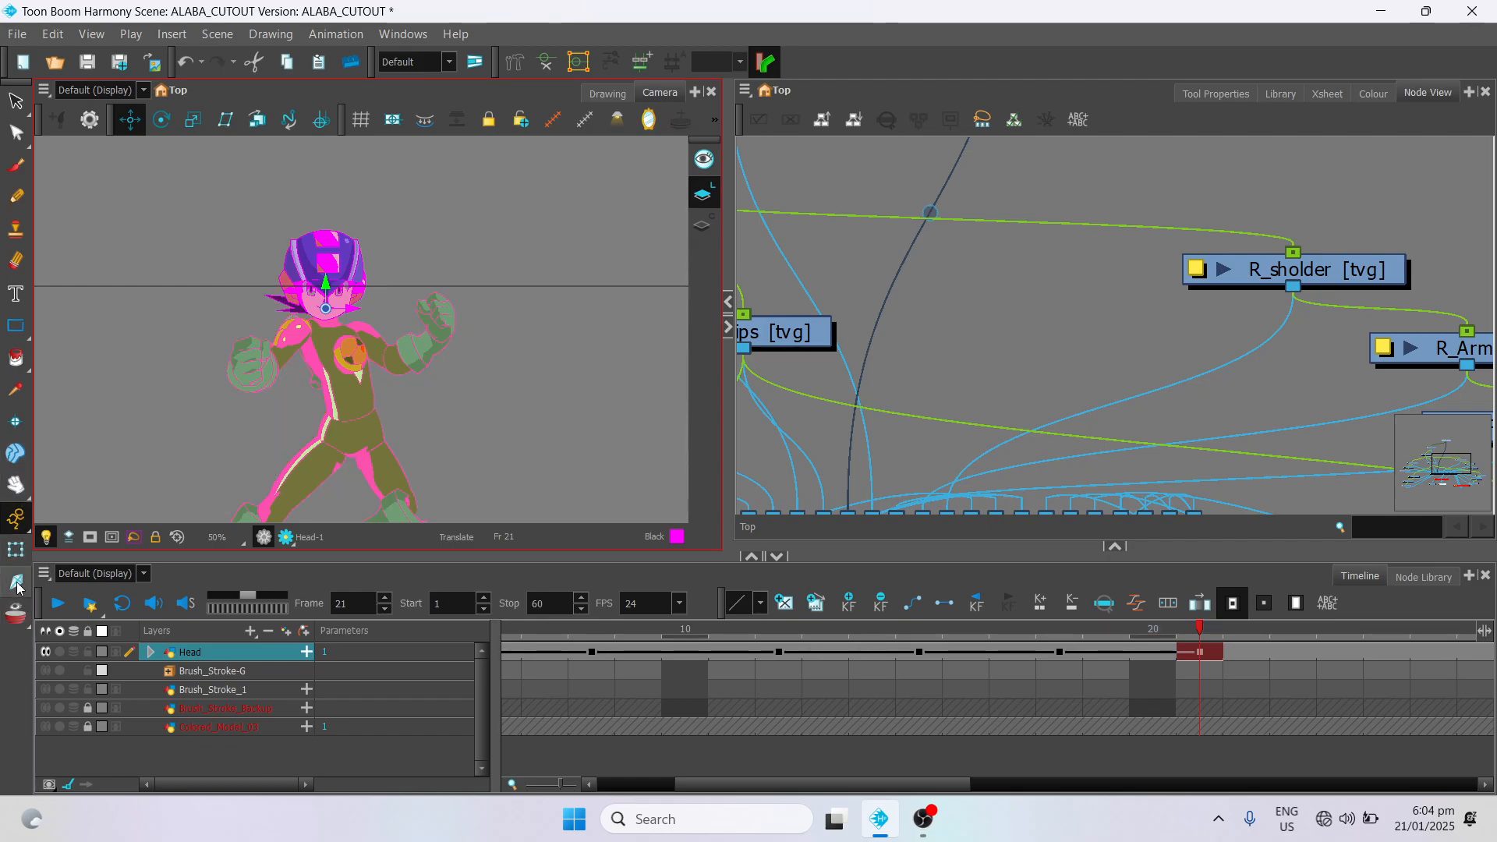
{"action": "left_click", "coordinate": [15, 584]}
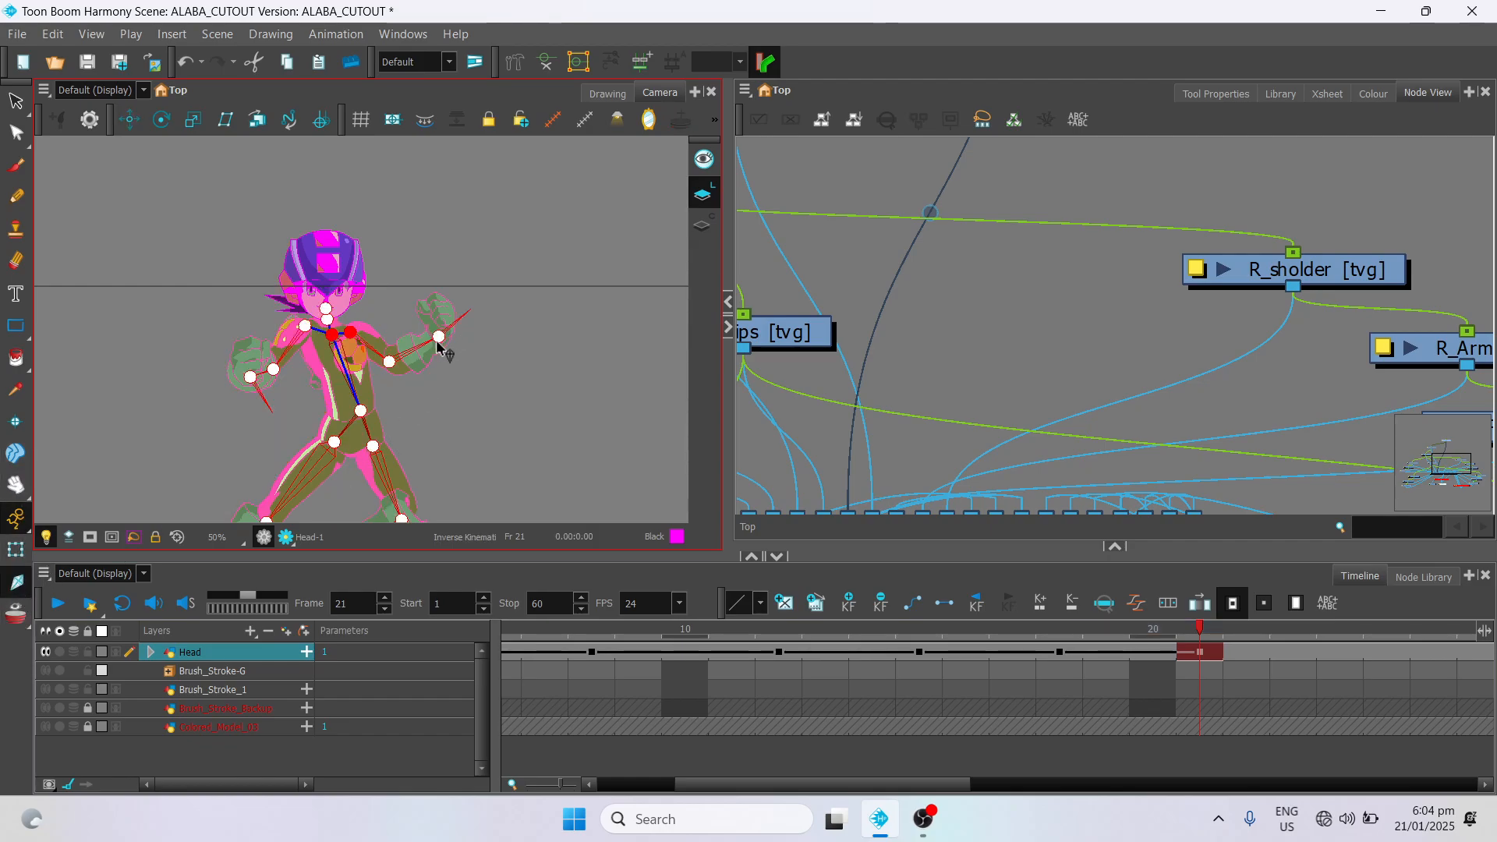
{"action": "left_click_drag", "start_coordinate": [439, 349], "coordinate": [443, 348]}
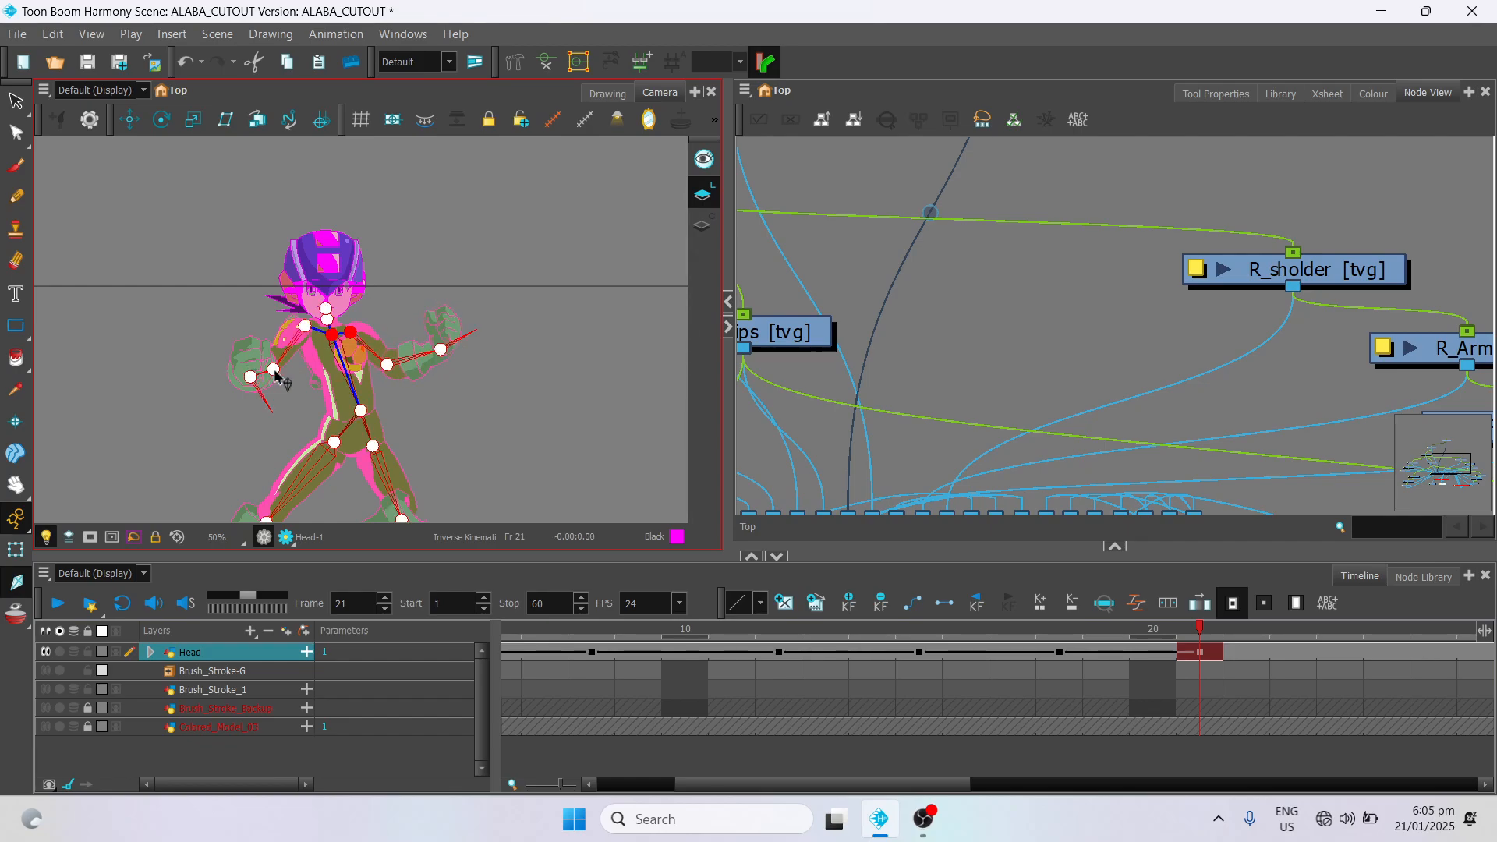
{"action": "left_click_drag", "start_coordinate": [275, 374], "coordinate": [300, 380]}
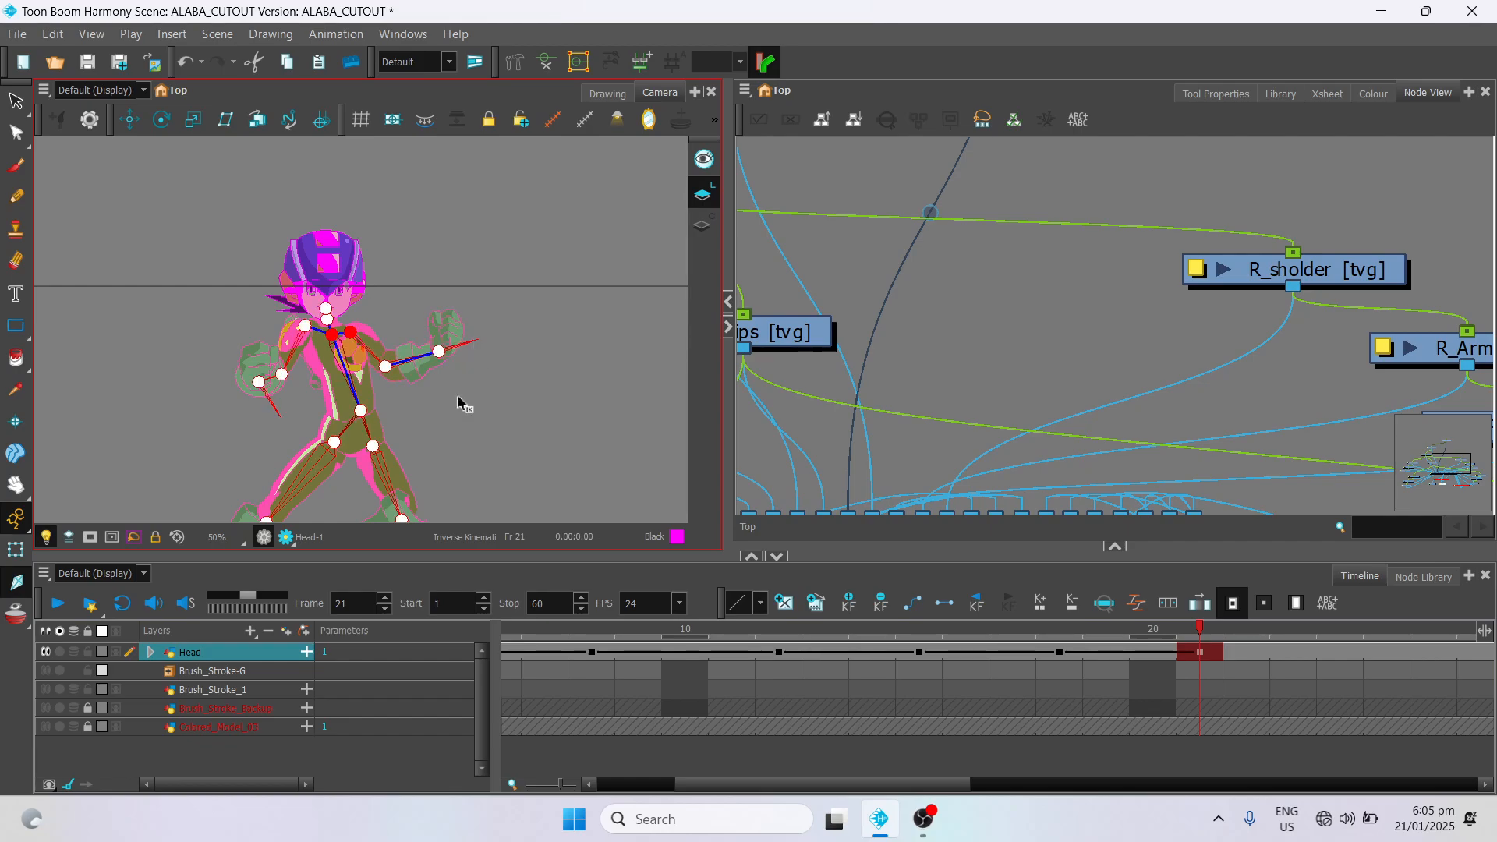
Step: At frame 21, raise the trailing leg's knee slightly and reposition its lower leg with Inverse Kinematics
{"action": "key", "text": "space"}
{"action": "left_click_drag", "start_coordinate": [384, 429], "coordinate": [364, 264]}
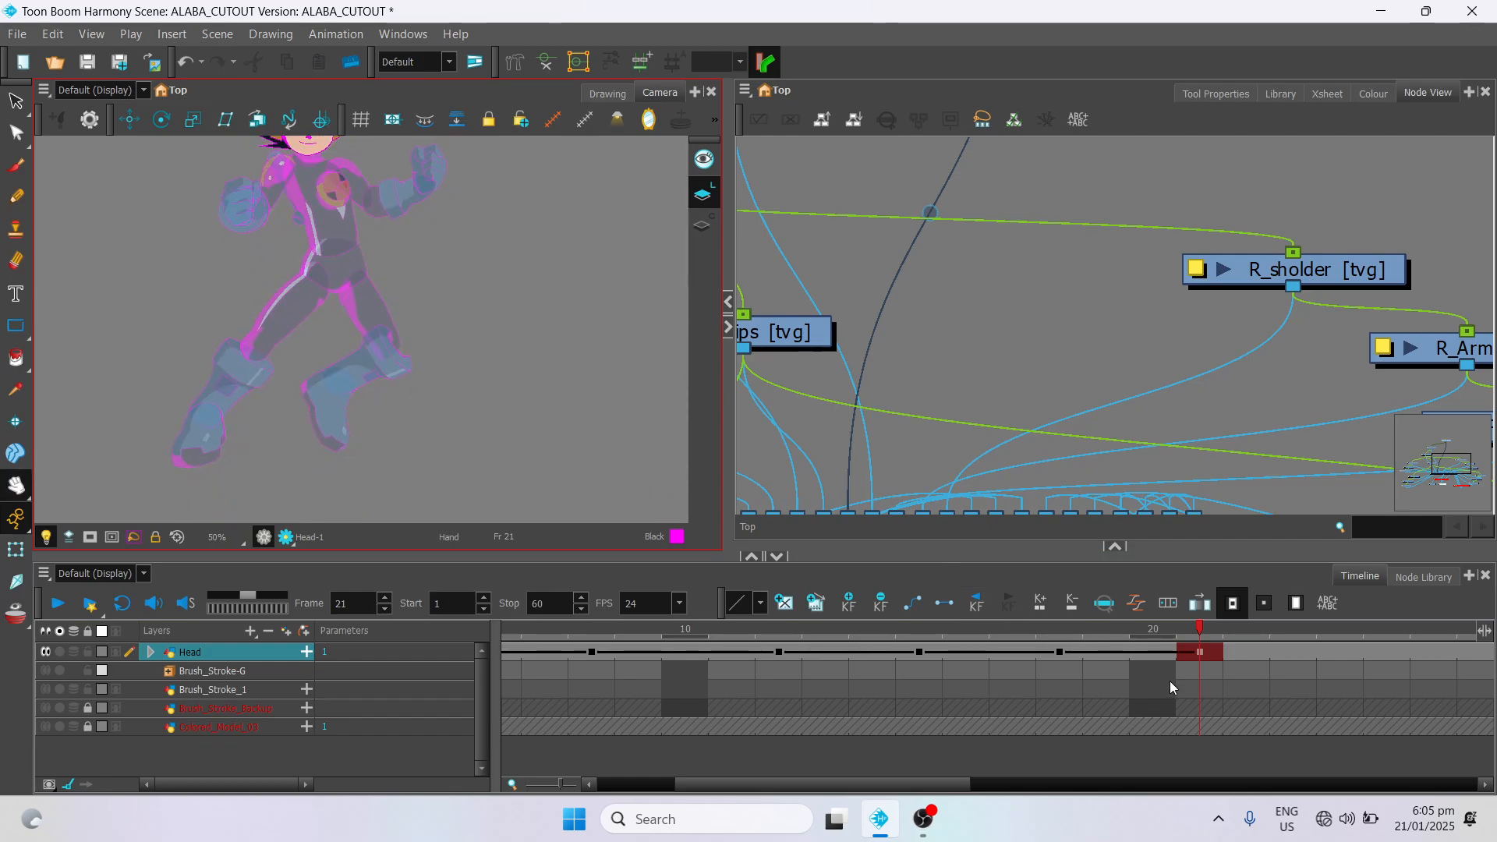
{"action": "left_click", "coordinate": [1220, 652]}
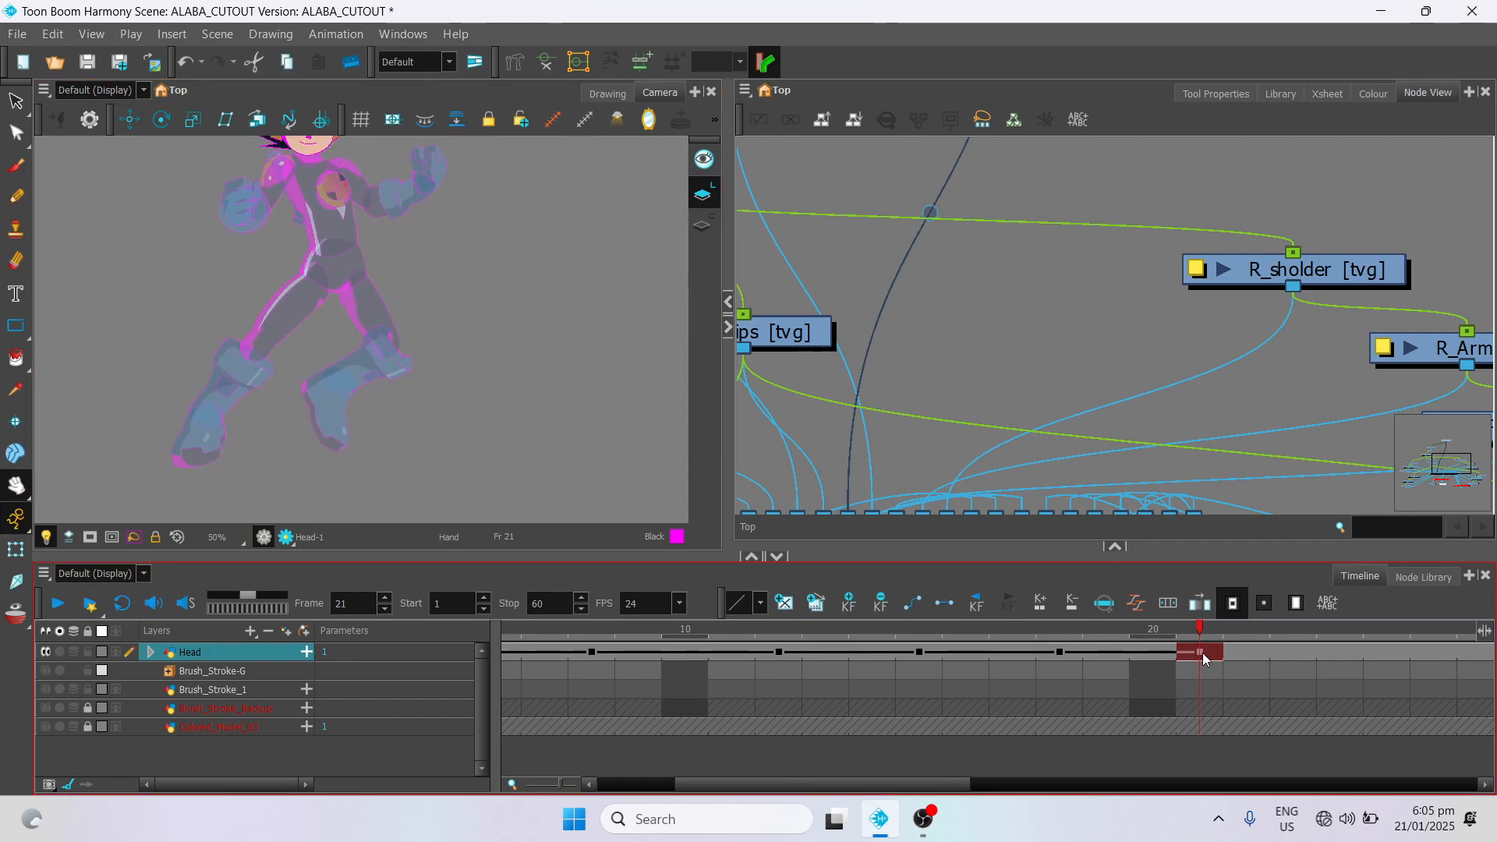
{"action": "left_click", "coordinate": [17, 581]}
{"action": "left_click_drag", "start_coordinate": [249, 371], "coordinate": [234, 359]}
{"action": "left_click_drag", "start_coordinate": [237, 360], "coordinate": [254, 331]}
Step: Turn the onion skin back on, pin the front leg's hip joint and swing that leg slightly forward at frame 21
{"action": "left_click", "coordinate": [15, 614]}
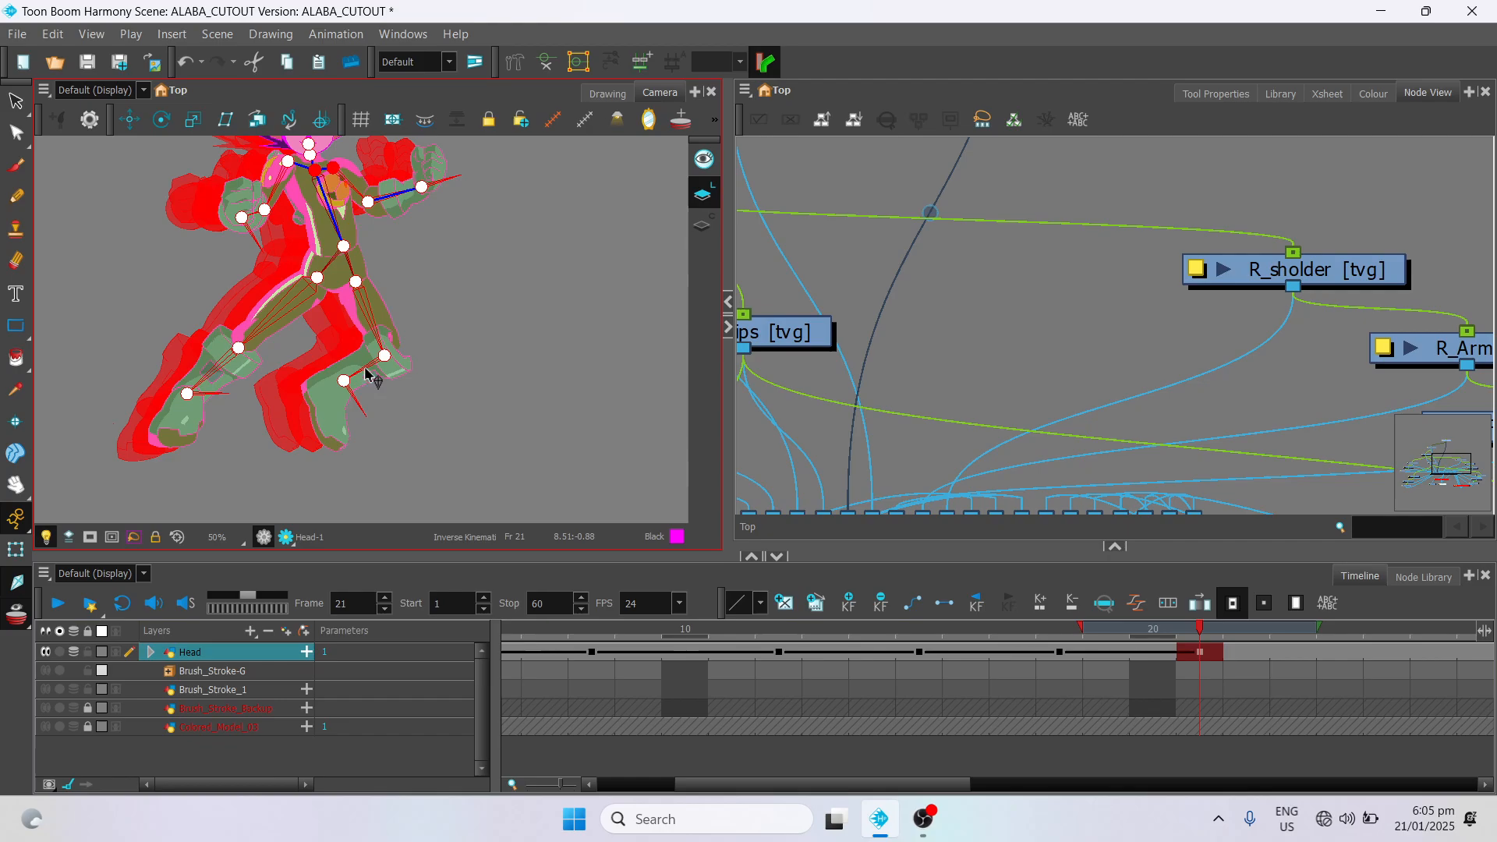
{"action": "left_click", "coordinate": [355, 286]}
{"action": "left_click_drag", "start_coordinate": [385, 356], "coordinate": [359, 390]}
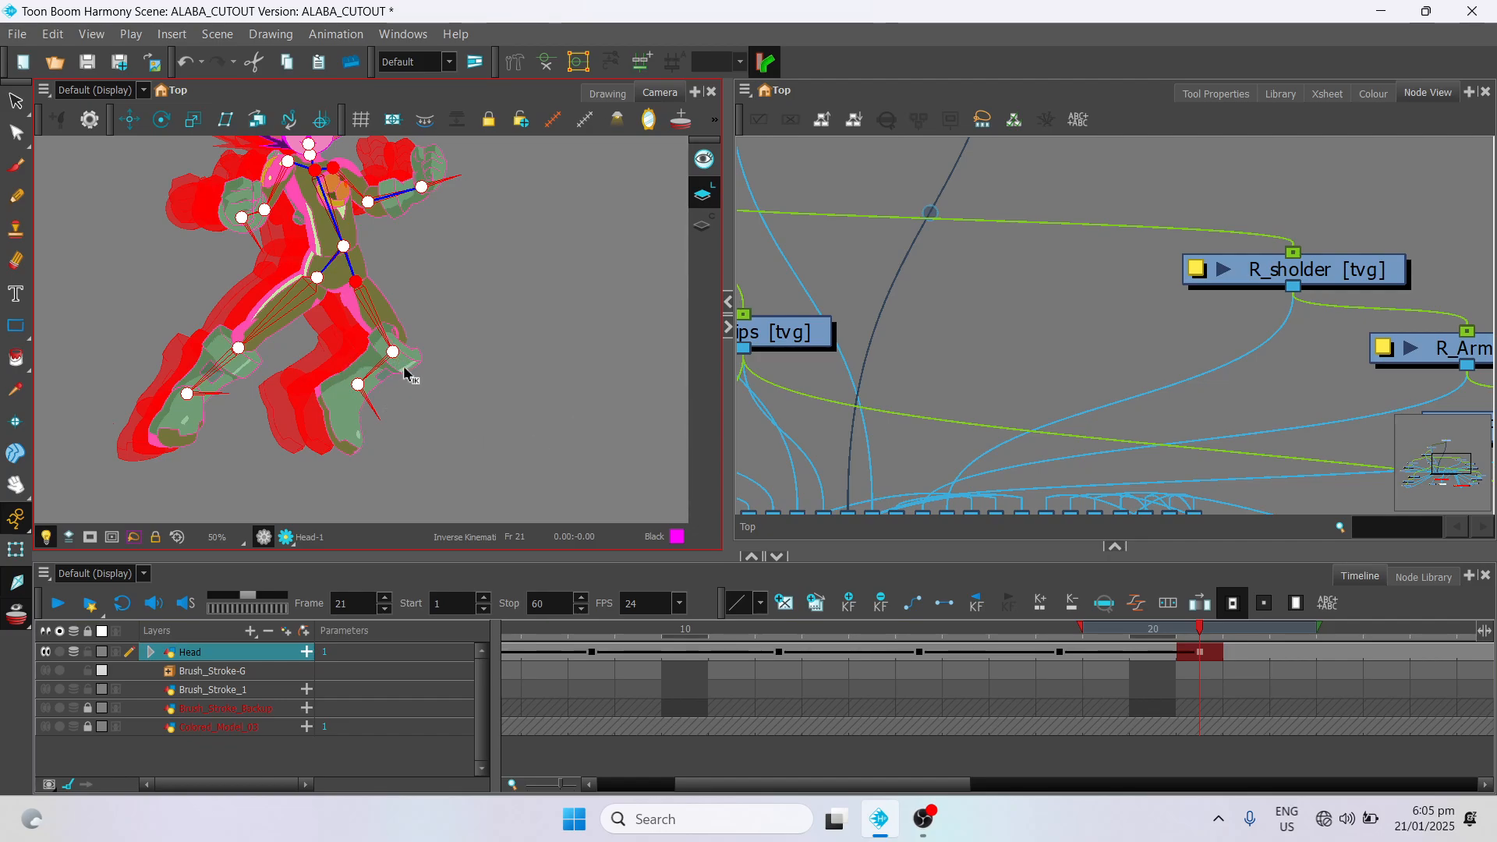
Step: At frame 21, select the R_Leg_02 drawing and shift the front lower leg slightly back and up with the Translate tool
{"action": "scroll", "coordinate": [405, 373], "scroll_direction": "up", "scroll_amount": 3}
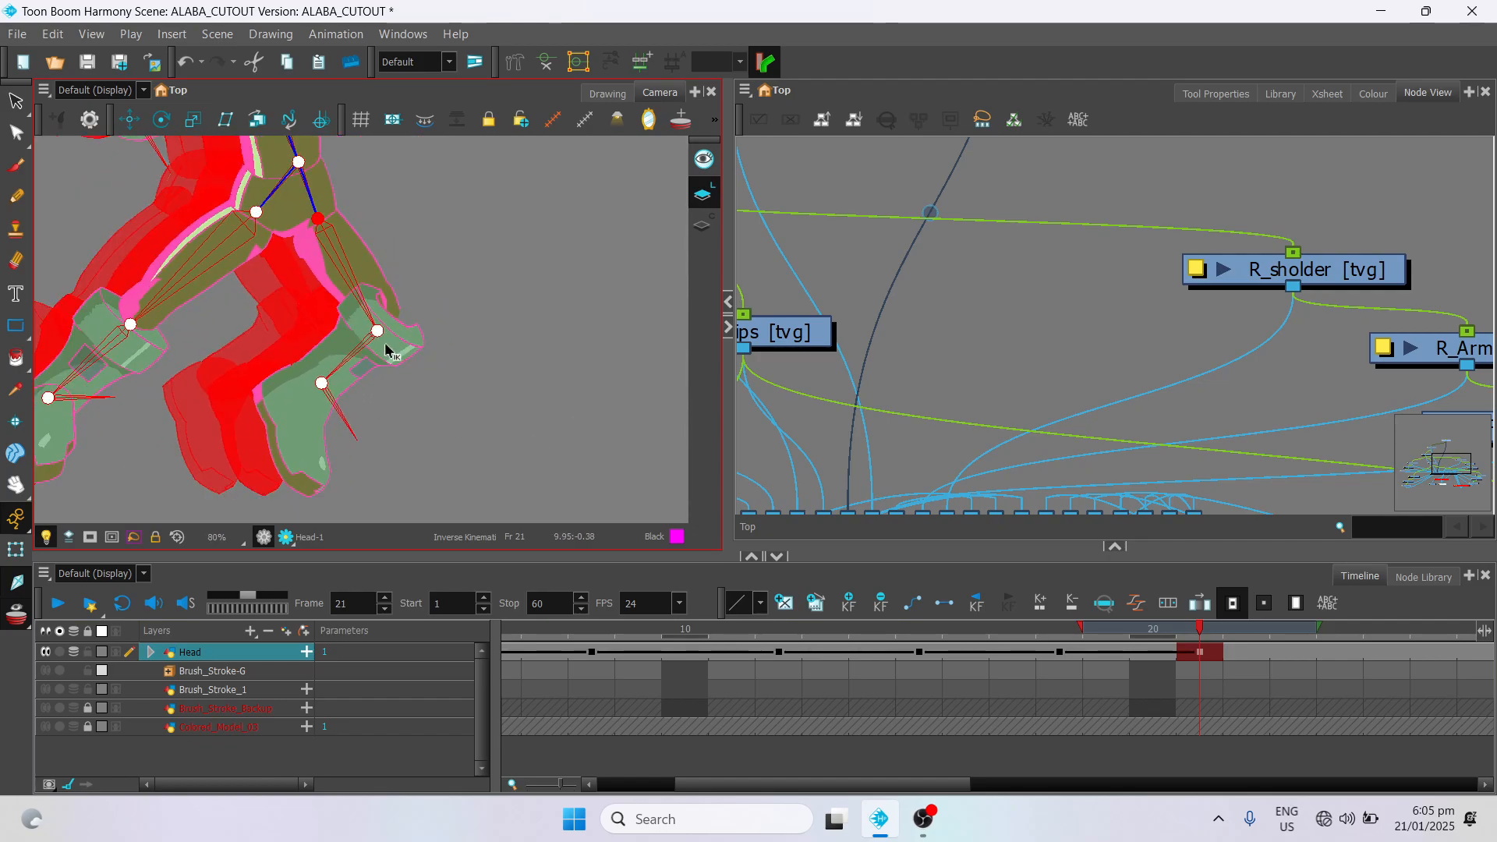
{"action": "scroll", "coordinate": [1445, 352], "scroll_direction": "down", "scroll_amount": 5}
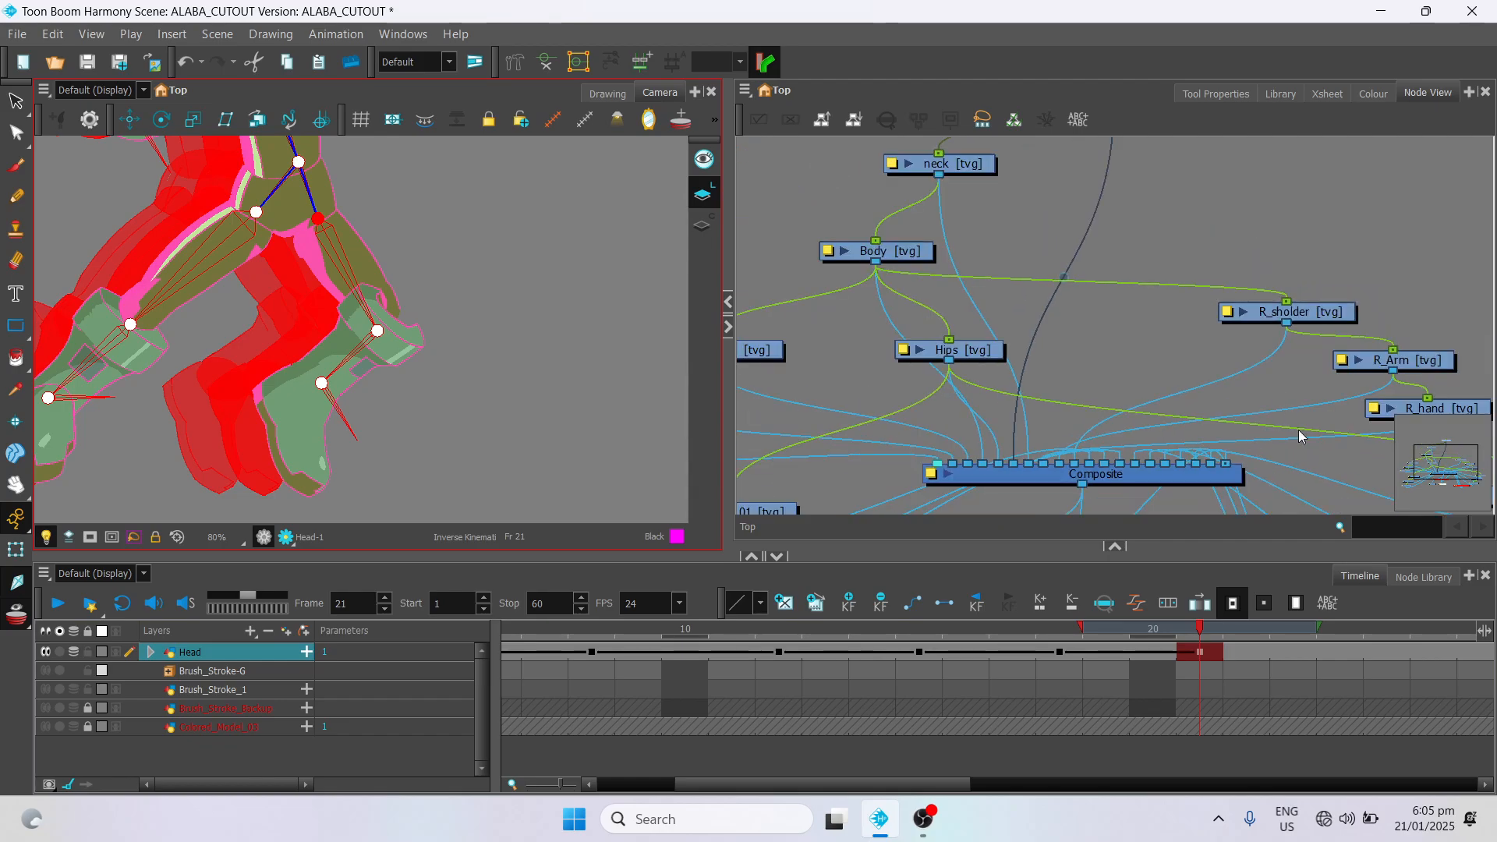
{"action": "left_click_drag", "start_coordinate": [1447, 471], "coordinate": [1470, 480]}
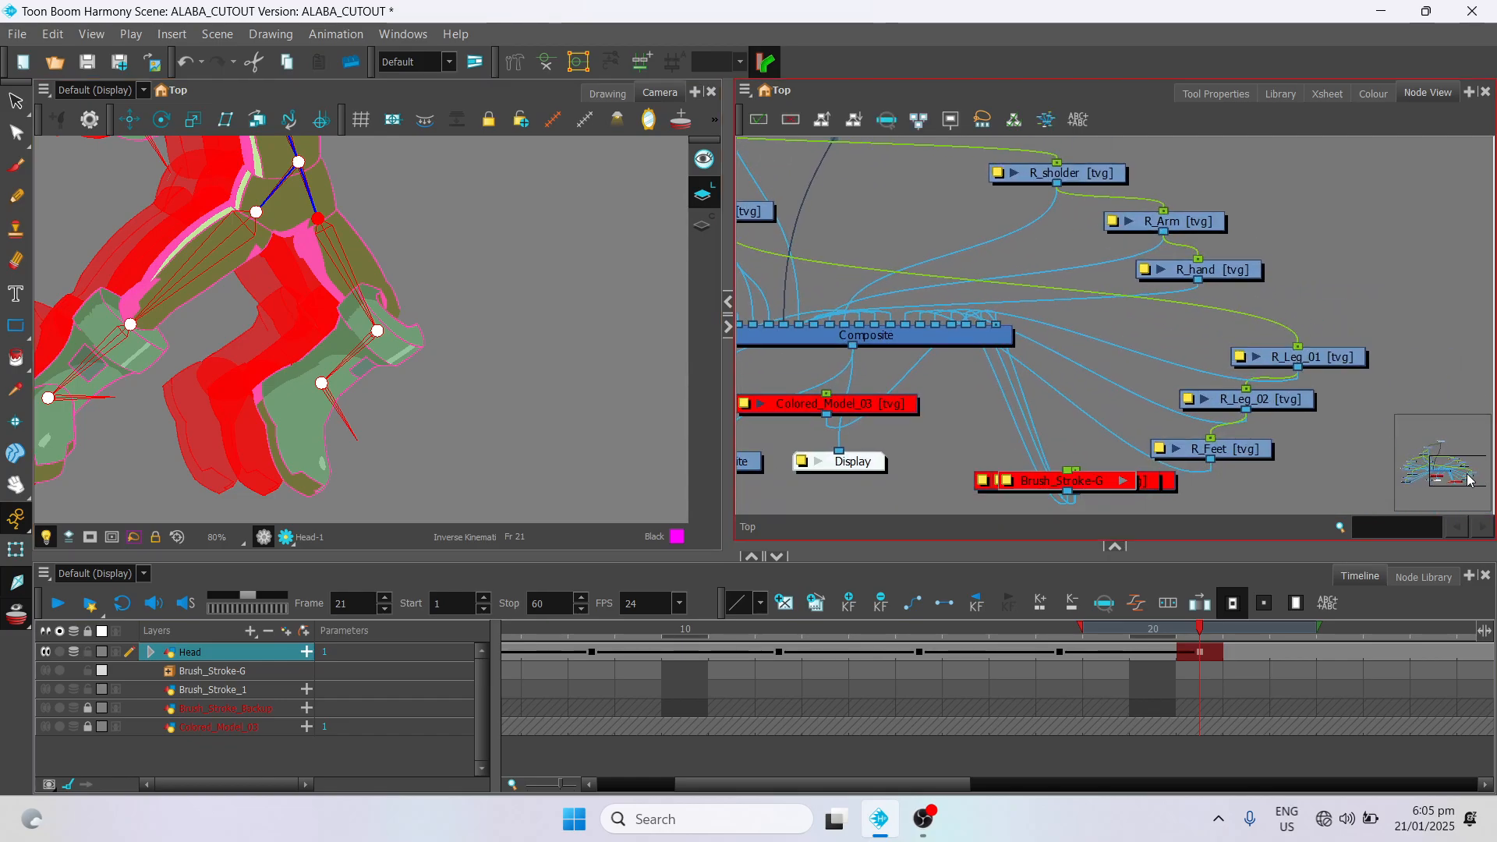
{"action": "left_click", "coordinate": [1309, 401]}
{"action": "left_click", "coordinate": [129, 119]}
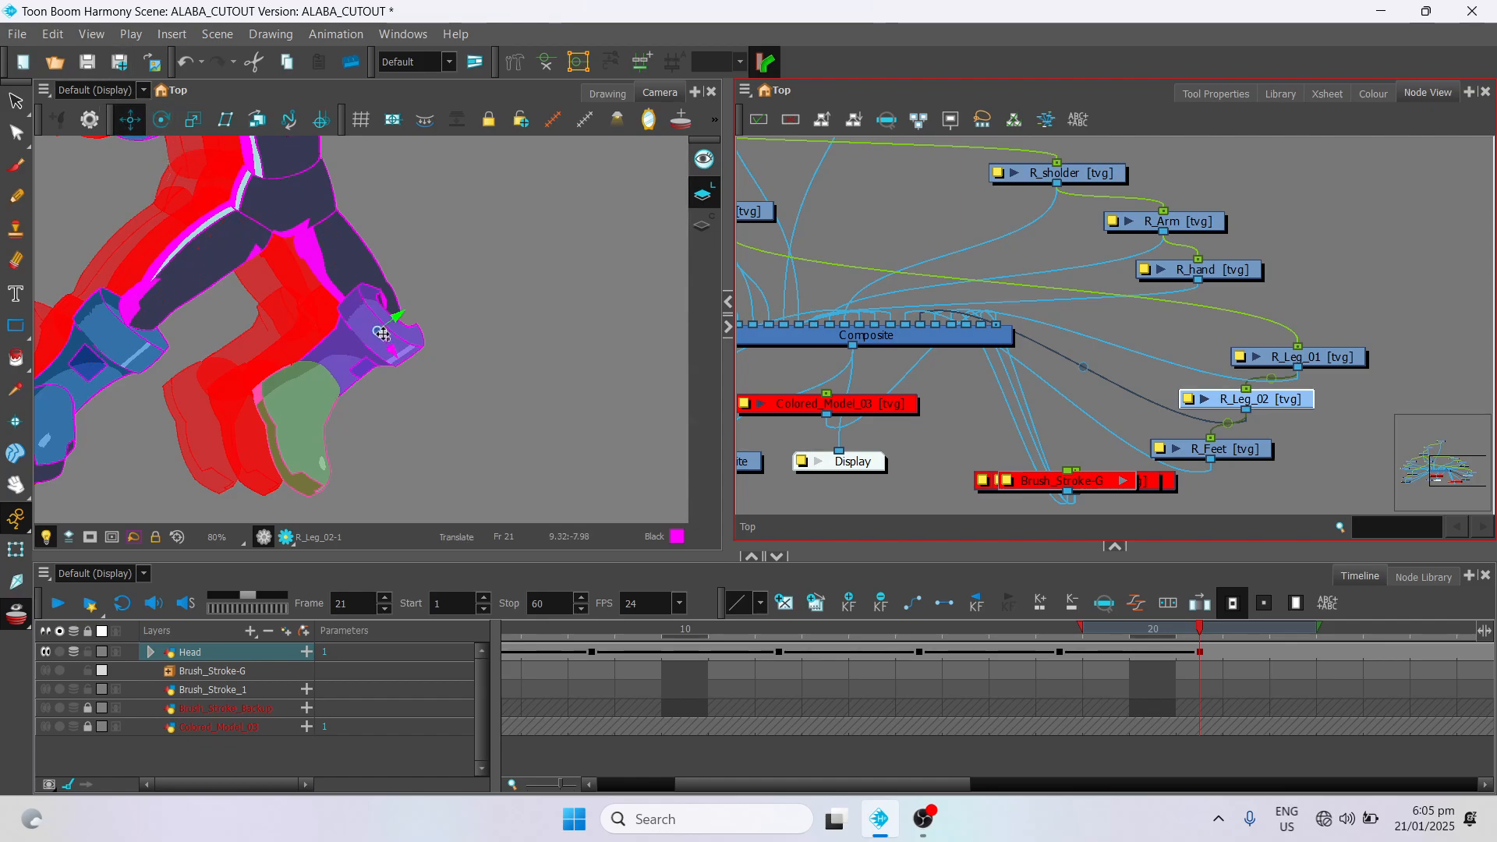
{"action": "mouse_move", "coordinate": [382, 334]}
{"action": "left_mouse_down"}
{"action": "mouse_move", "coordinate": [371, 322]}
{"action": "mouse_move", "coordinate": [381, 339]}
{"action": "left_mouse_up"}
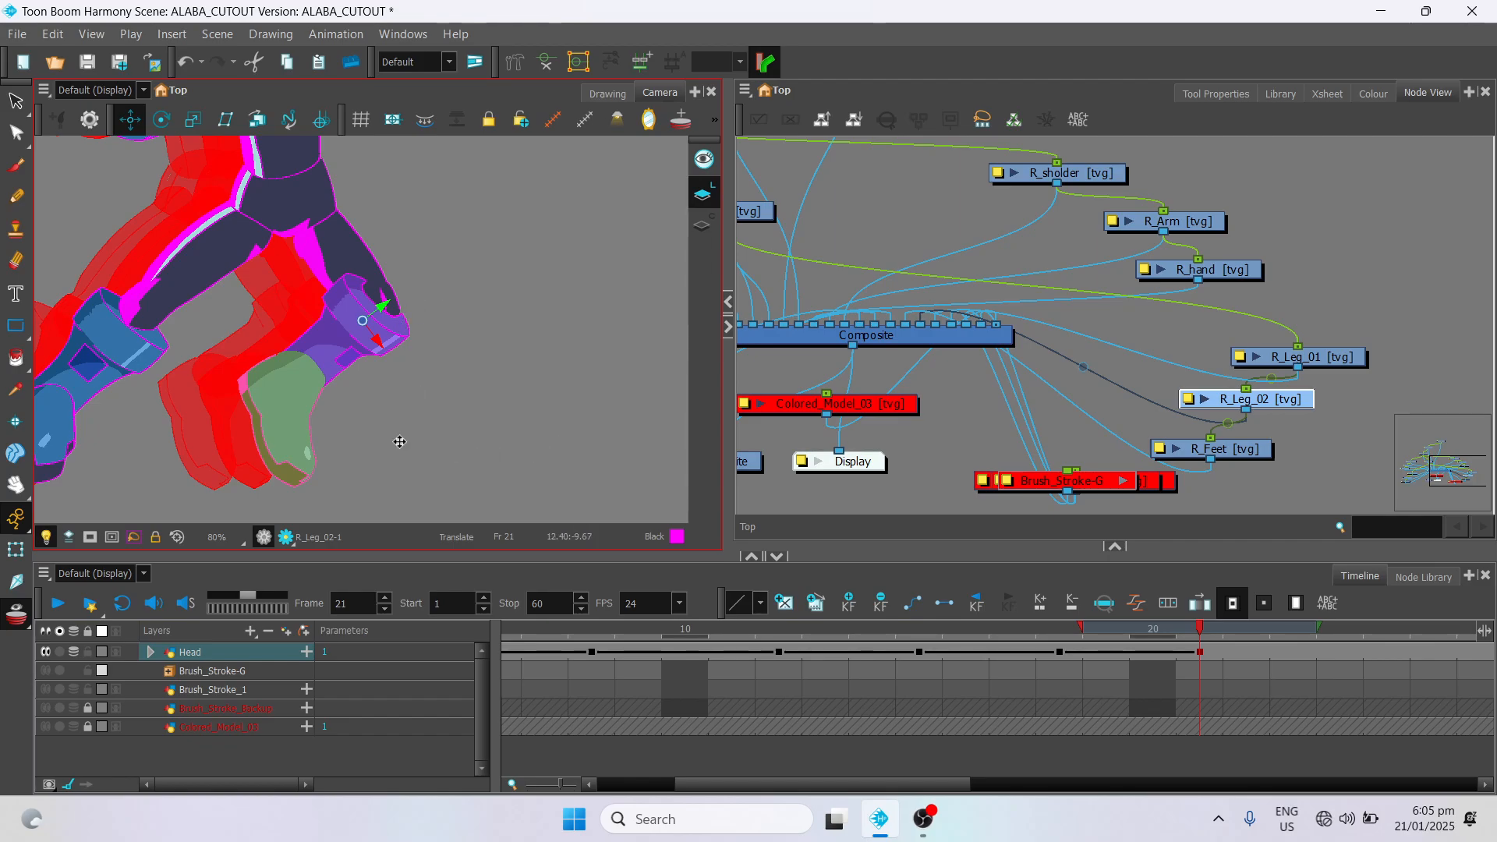
{"action": "scroll", "coordinate": [399, 442], "scroll_direction": "down", "scroll_amount": 2}
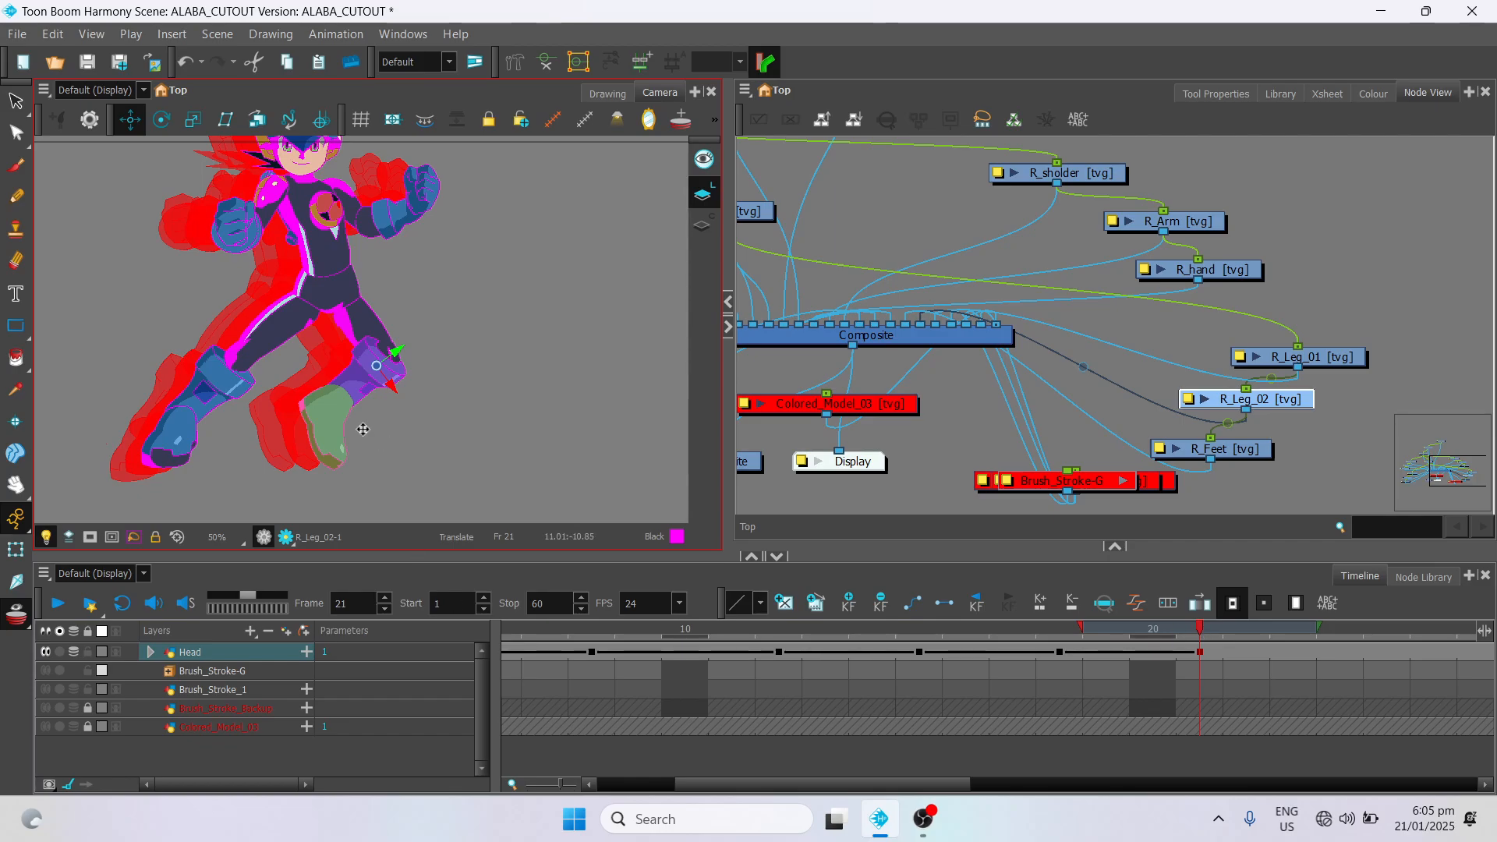
Step: Angle the front foot downward and slightly rotate the trailing foot at frame 21 with Inverse Kinematics, checking the knee at frame 20
{"action": "left_click", "coordinate": [16, 582]}
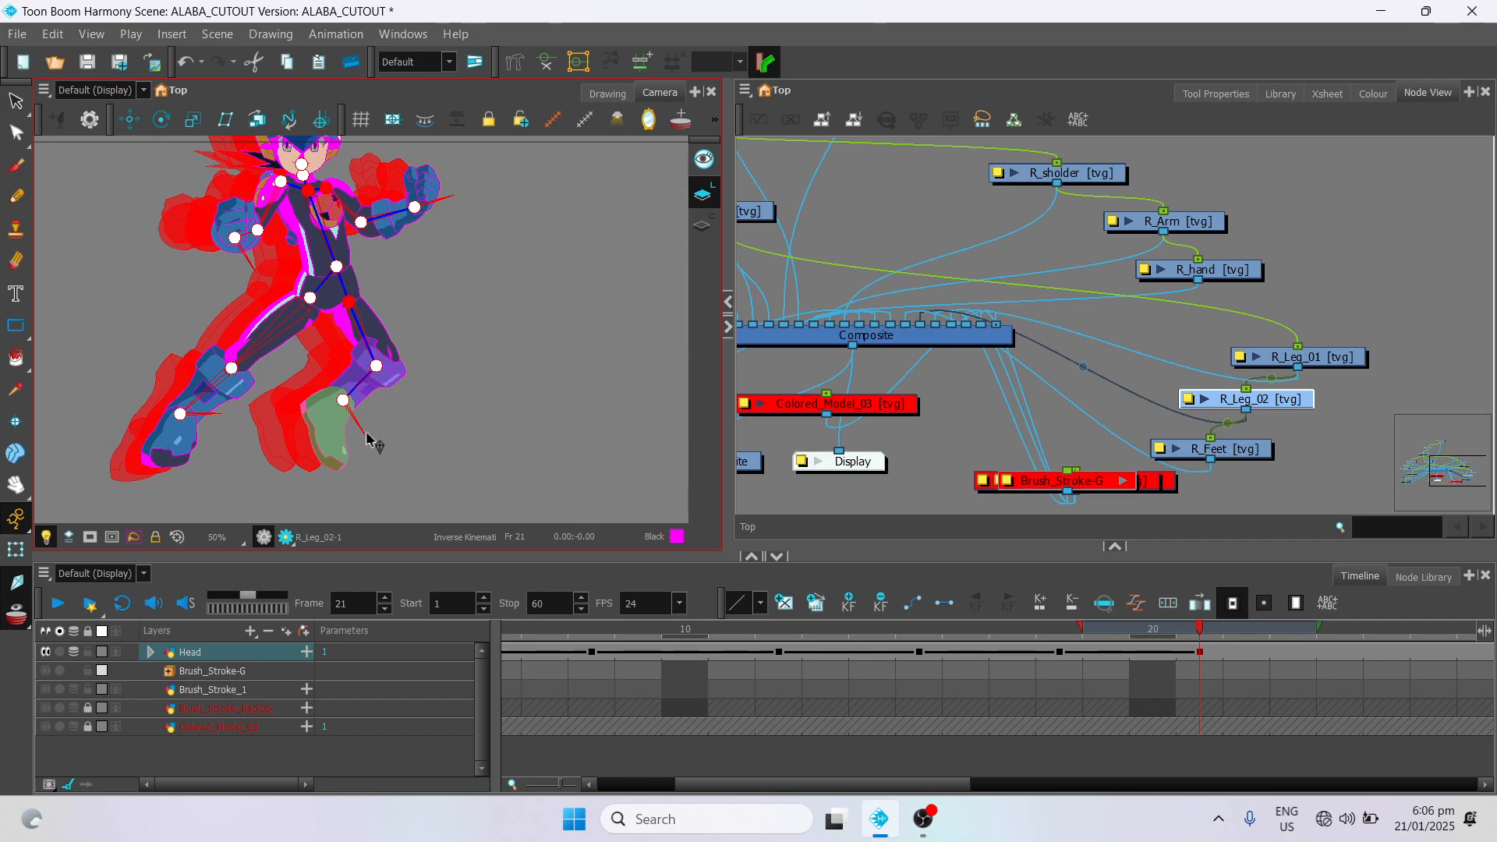
{"action": "left_click_drag", "start_coordinate": [366, 441], "coordinate": [350, 442]}
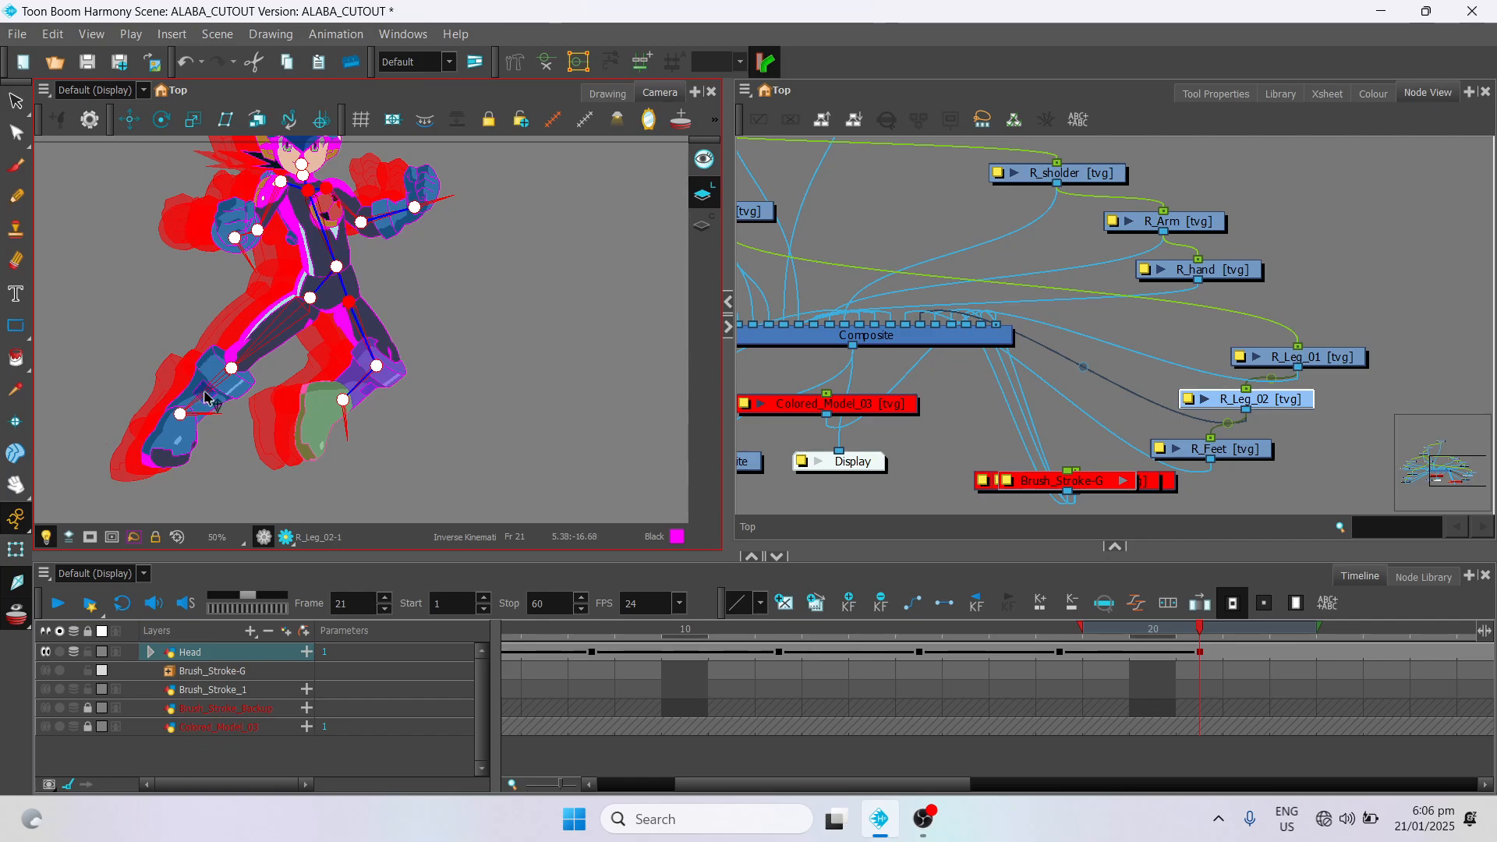
{"action": "left_click_drag", "start_coordinate": [224, 418], "coordinate": [222, 434]}
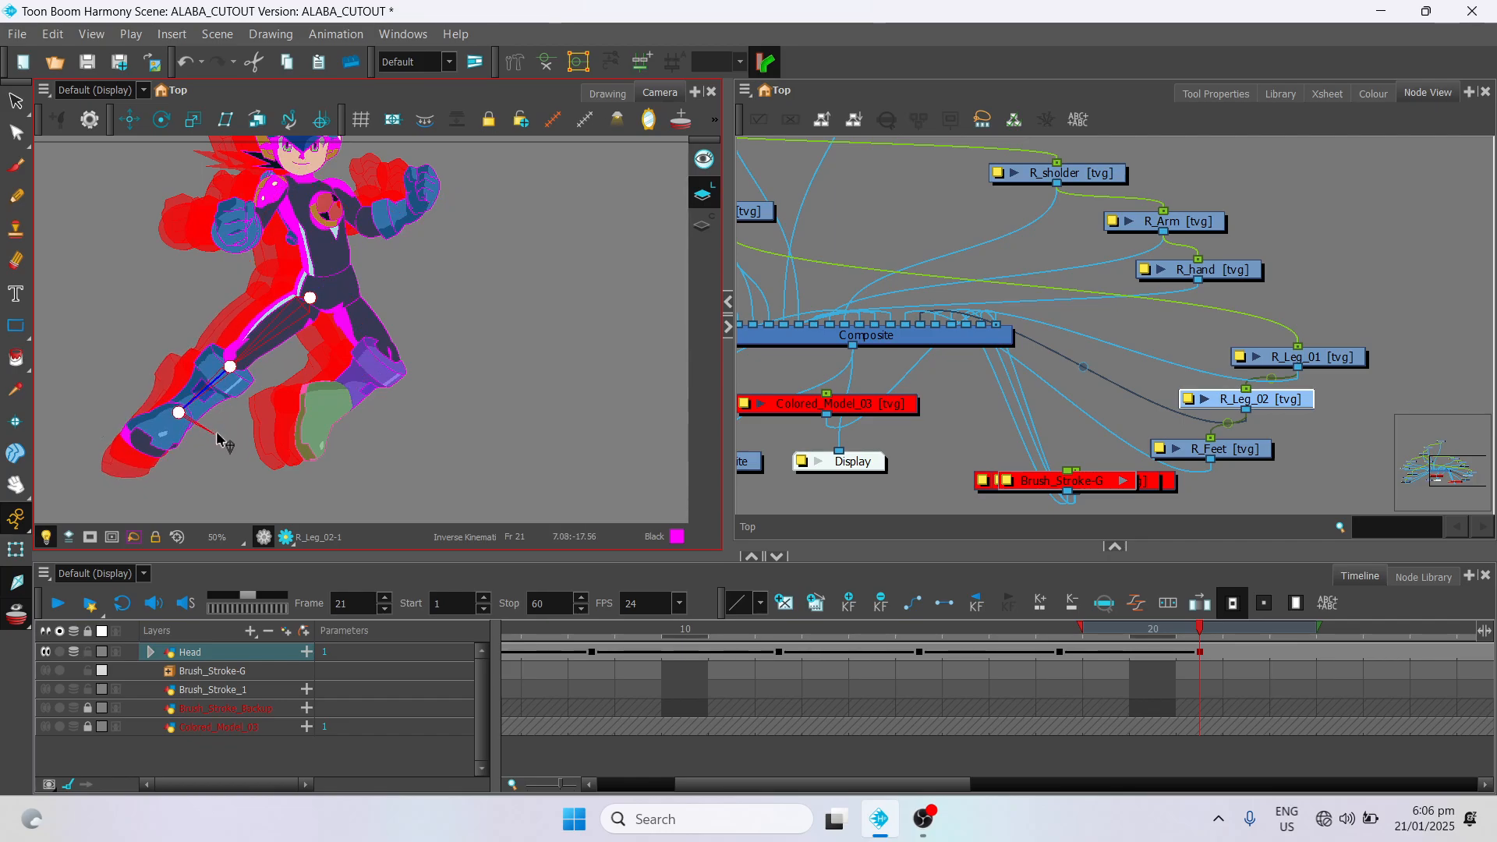
{"action": "left_click_drag", "start_coordinate": [1174, 640], "coordinate": [1135, 649]}
{"action": "scroll", "coordinate": [399, 390], "scroll_direction": "up", "scroll_amount": 3}
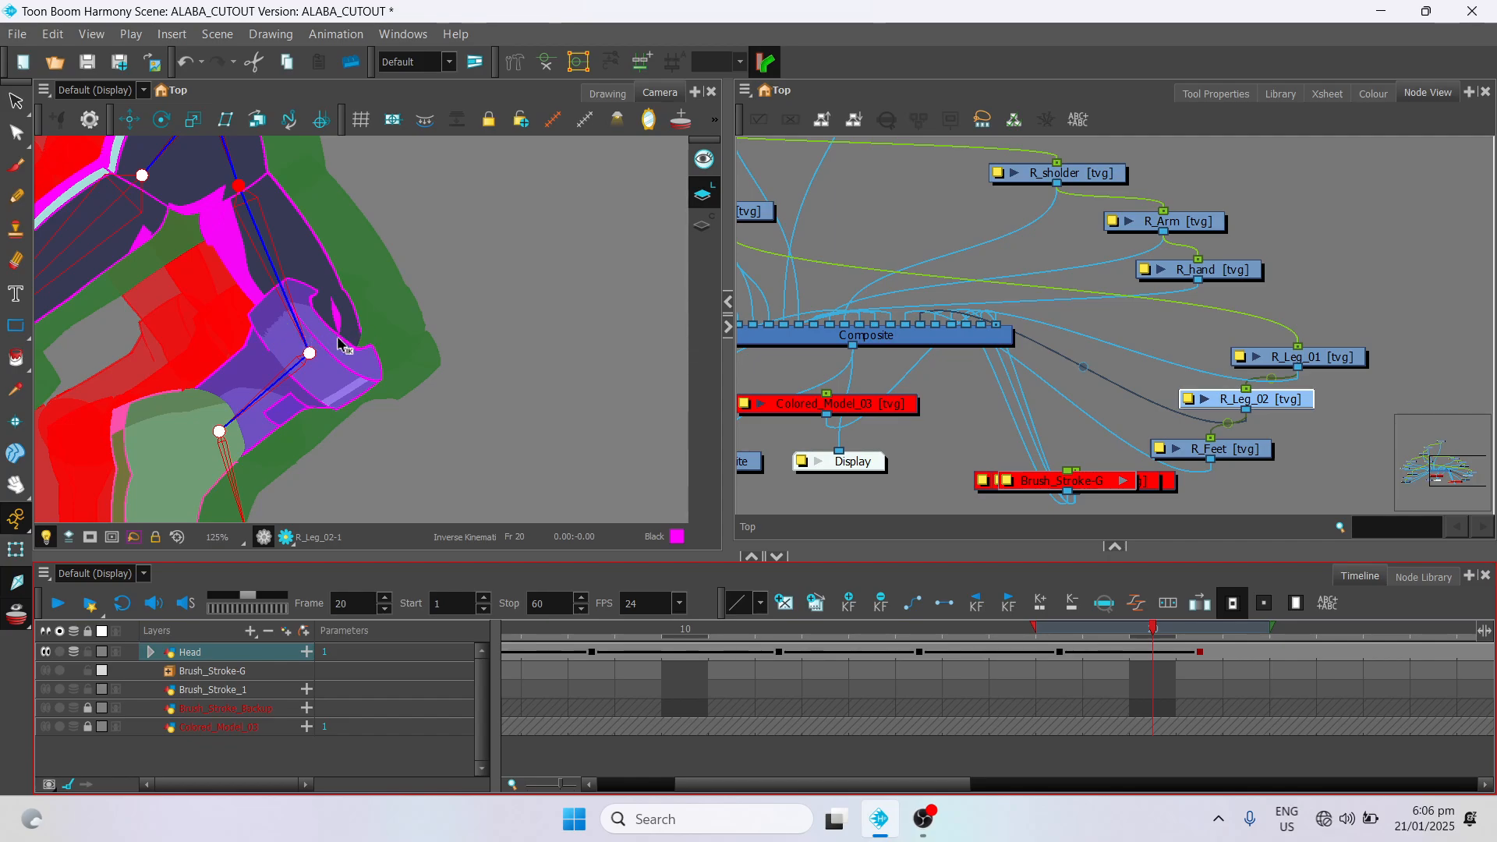
{"action": "scroll", "coordinate": [343, 345], "scroll_direction": "down", "scroll_amount": 4}
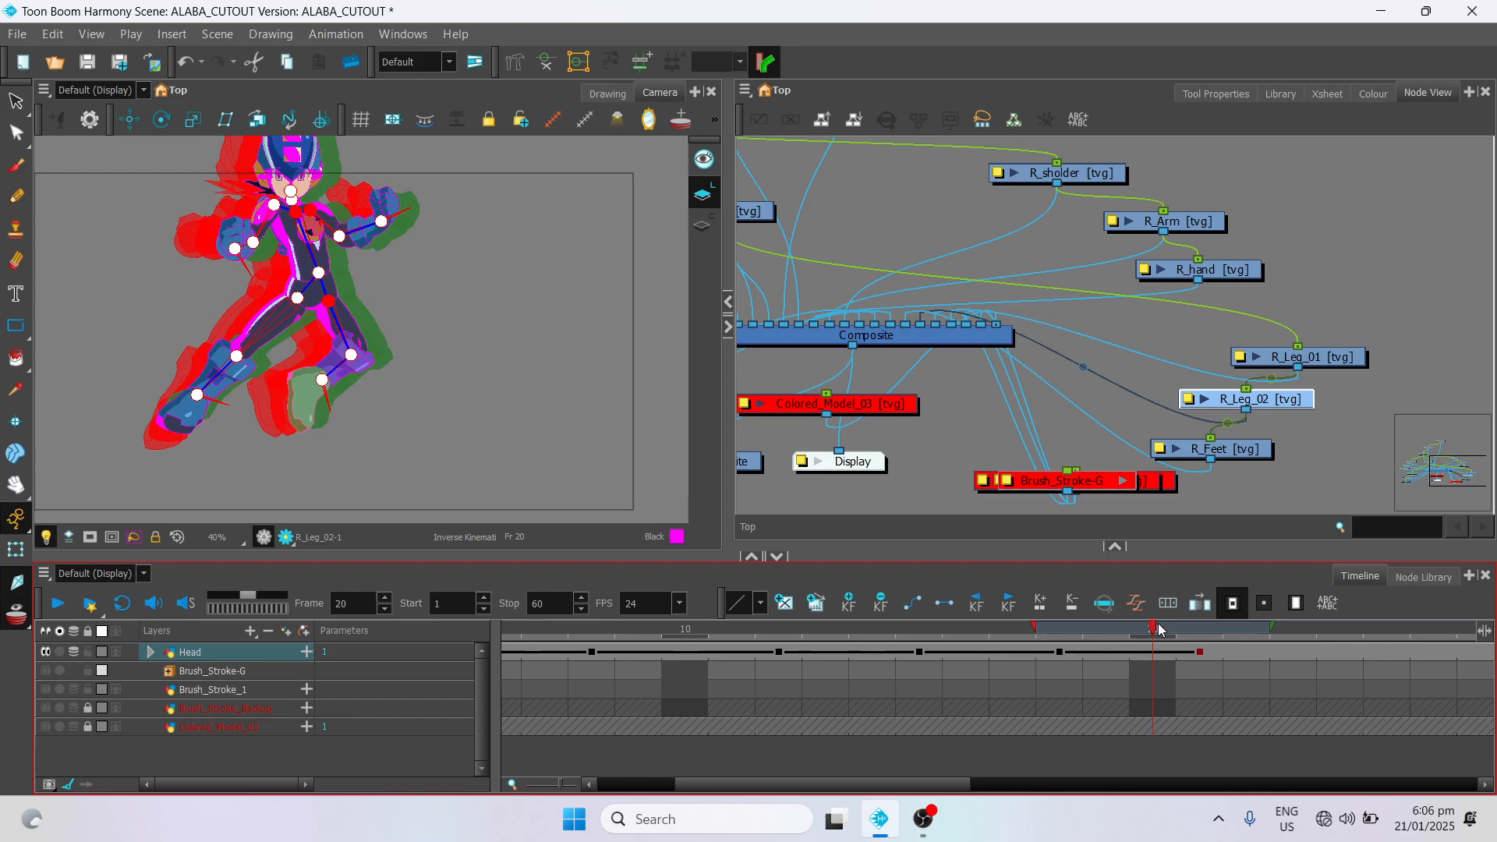
Step: Add a keyframe at frame 24 on the Head layer
{"action": "left_click", "coordinate": [1187, 632]}
{"action": "left_click_drag", "start_coordinate": [1218, 641], "coordinate": [1322, 655]}
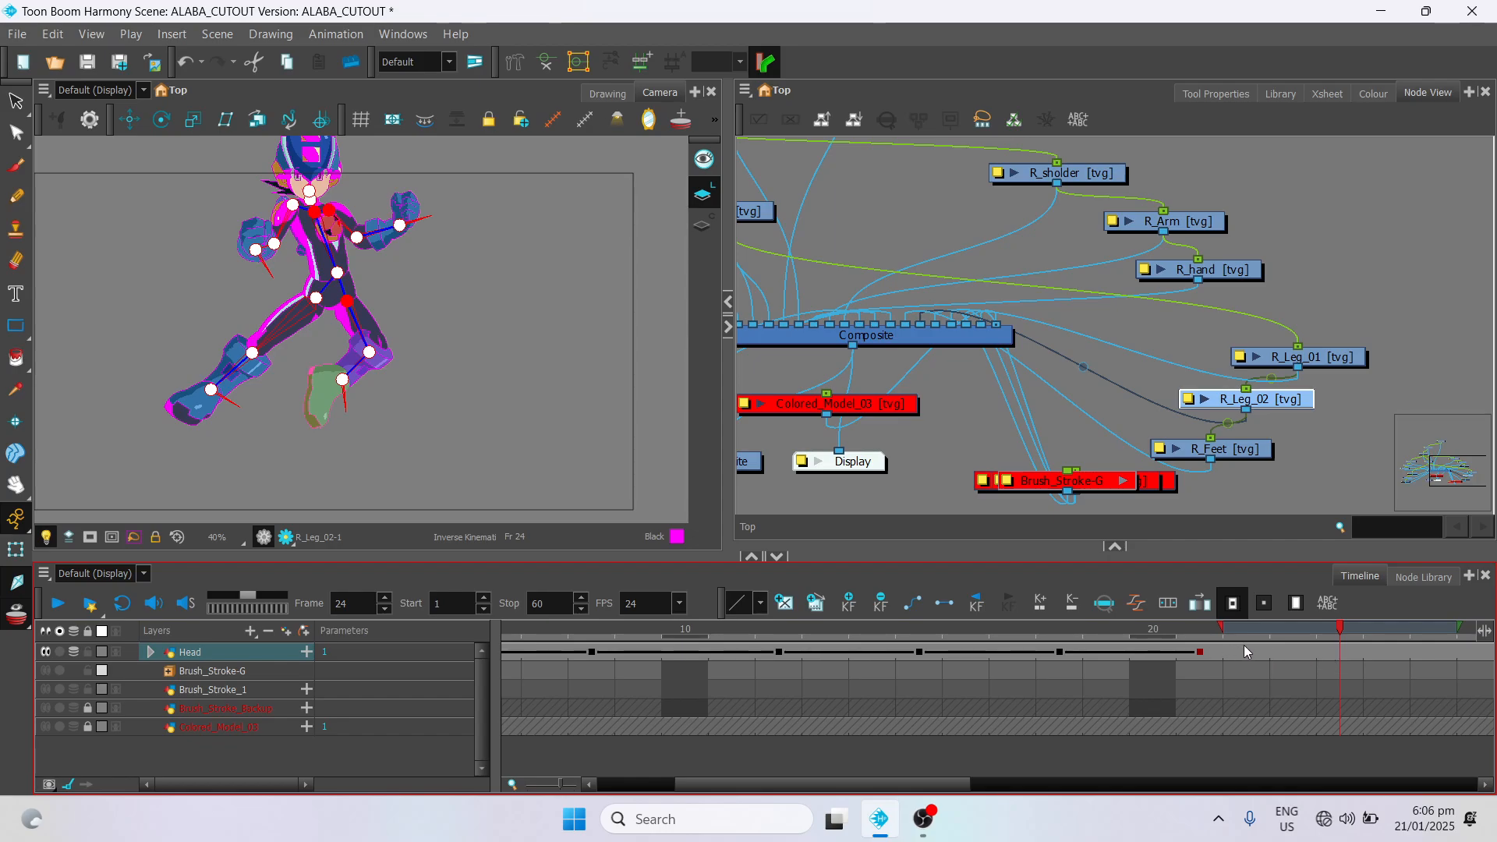
{"action": "left_click", "coordinate": [1245, 655]}
{"action": "left_click", "coordinate": [1304, 659]}
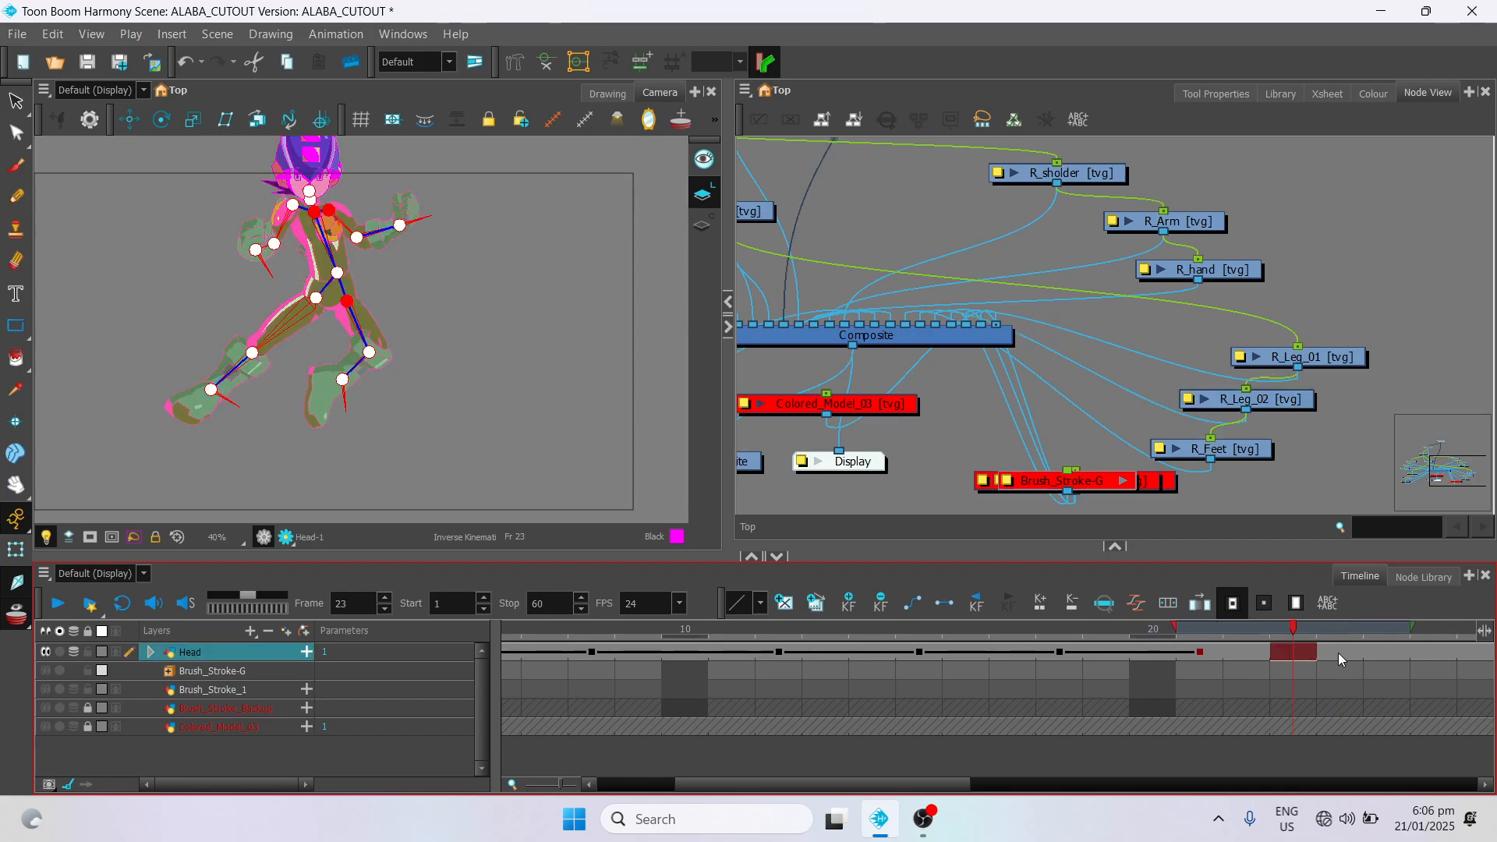
{"action": "left_click", "coordinate": [1338, 655]}
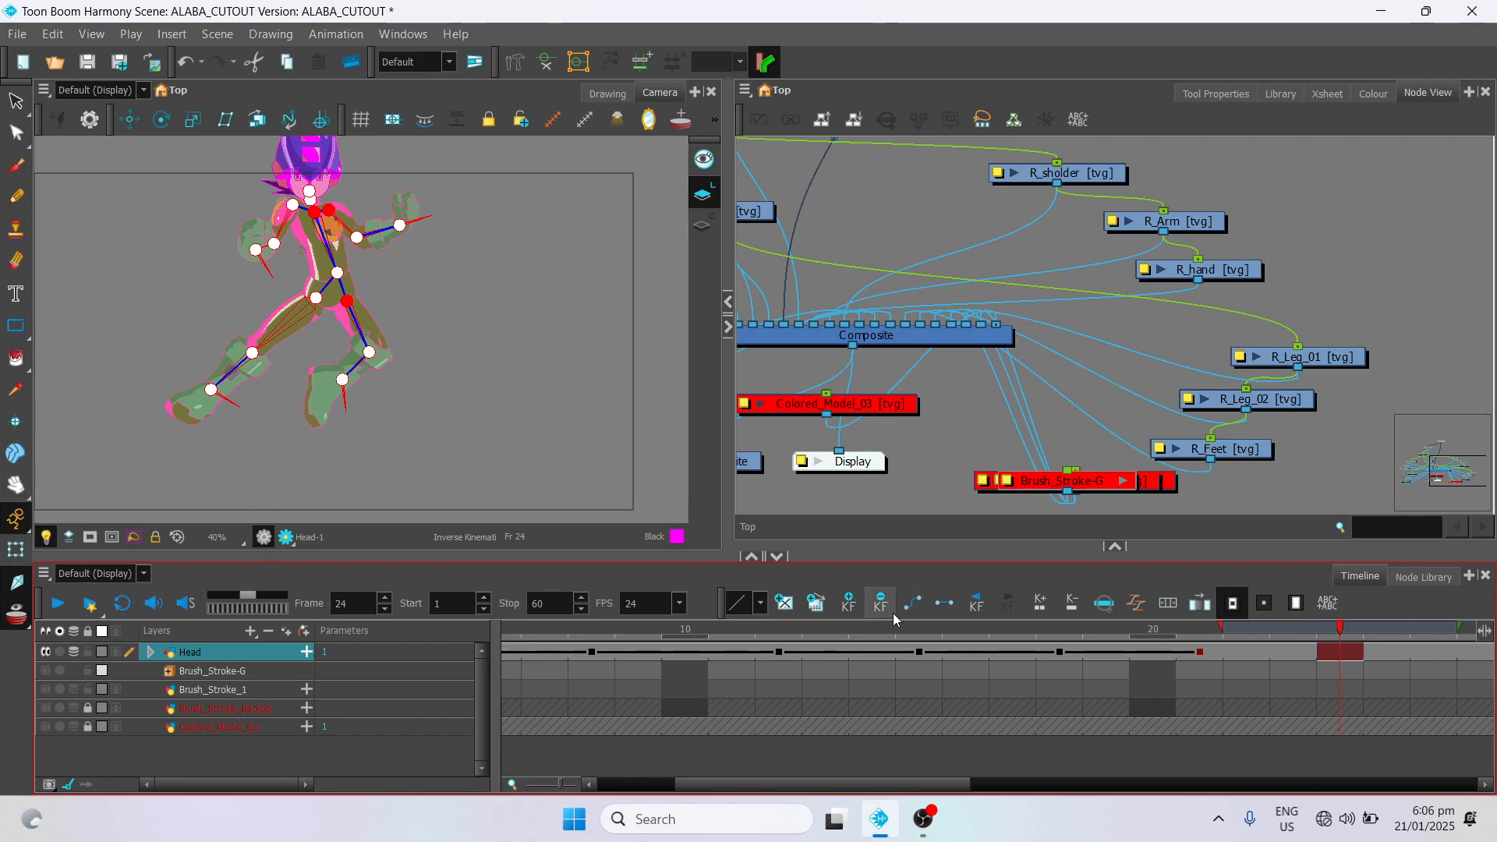
{"action": "left_click_drag", "start_coordinate": [850, 786], "coordinate": [989, 780]}
Step: Move the whole character forward and down at frame 24 with the Translate tool
{"action": "scroll", "coordinate": [422, 337], "scroll_direction": "down", "scroll_amount": 2}
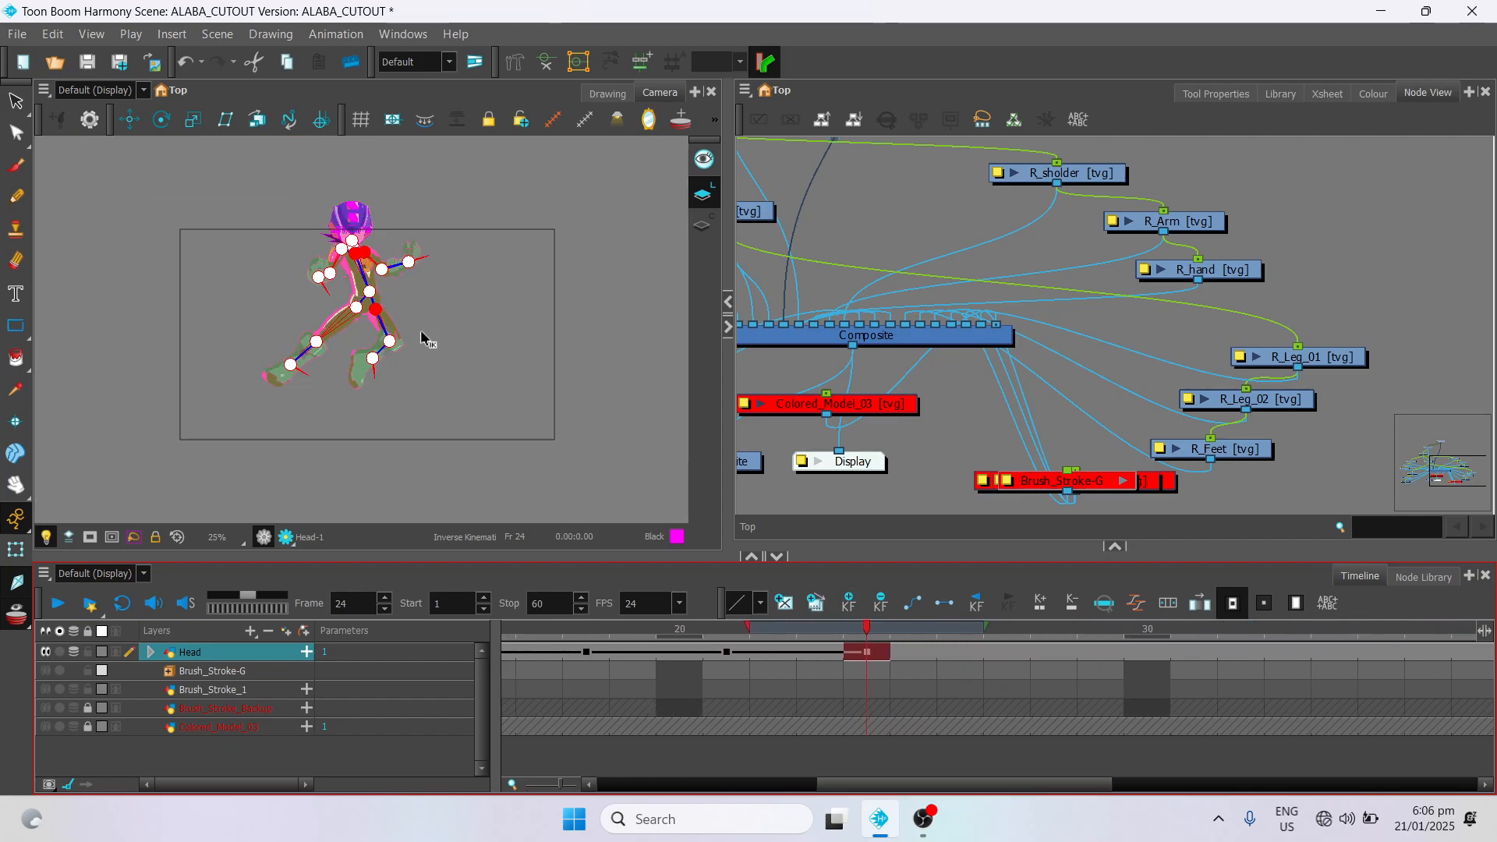
{"action": "left_click", "coordinate": [130, 120]}
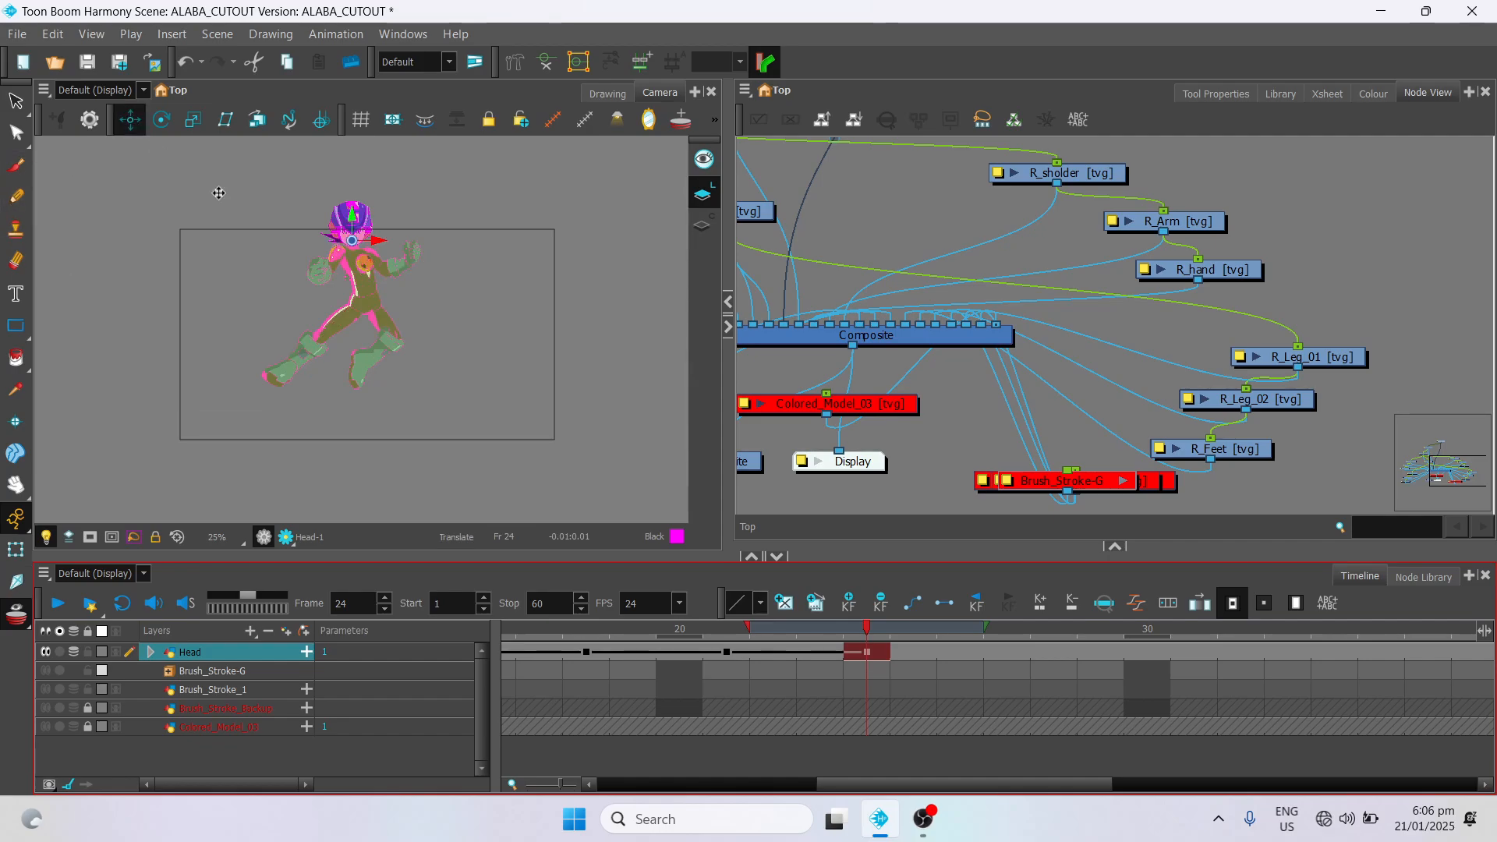
{"action": "left_click_drag", "start_coordinate": [358, 215], "coordinate": [398, 289]}
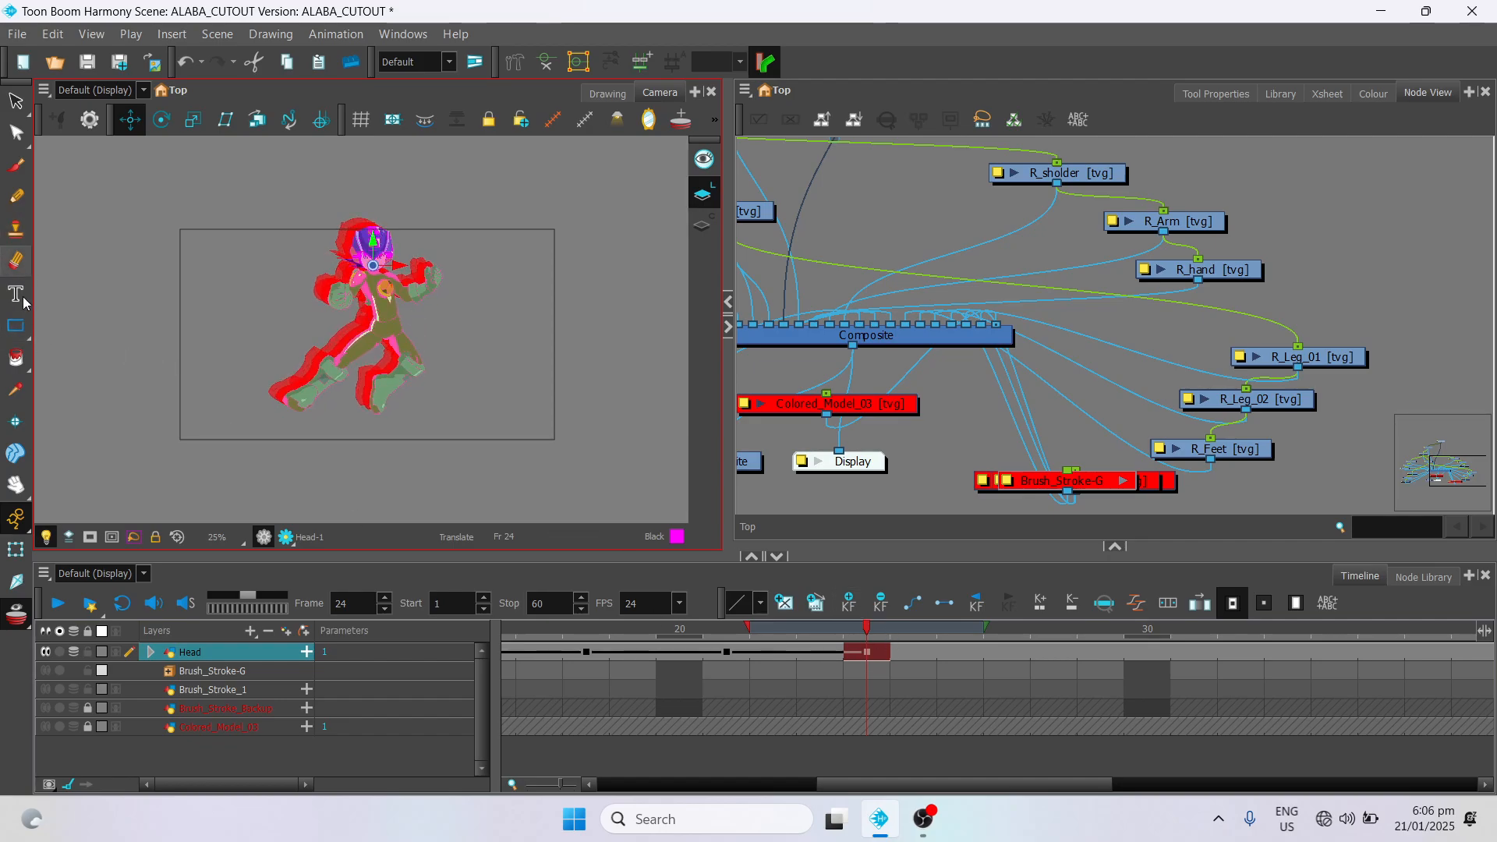
Step: At frame 24, swing the front lower leg forward and bring the trailing lower leg upright into a landing stance with Inverse Kinematics
{"action": "left_click", "coordinate": [18, 581]}
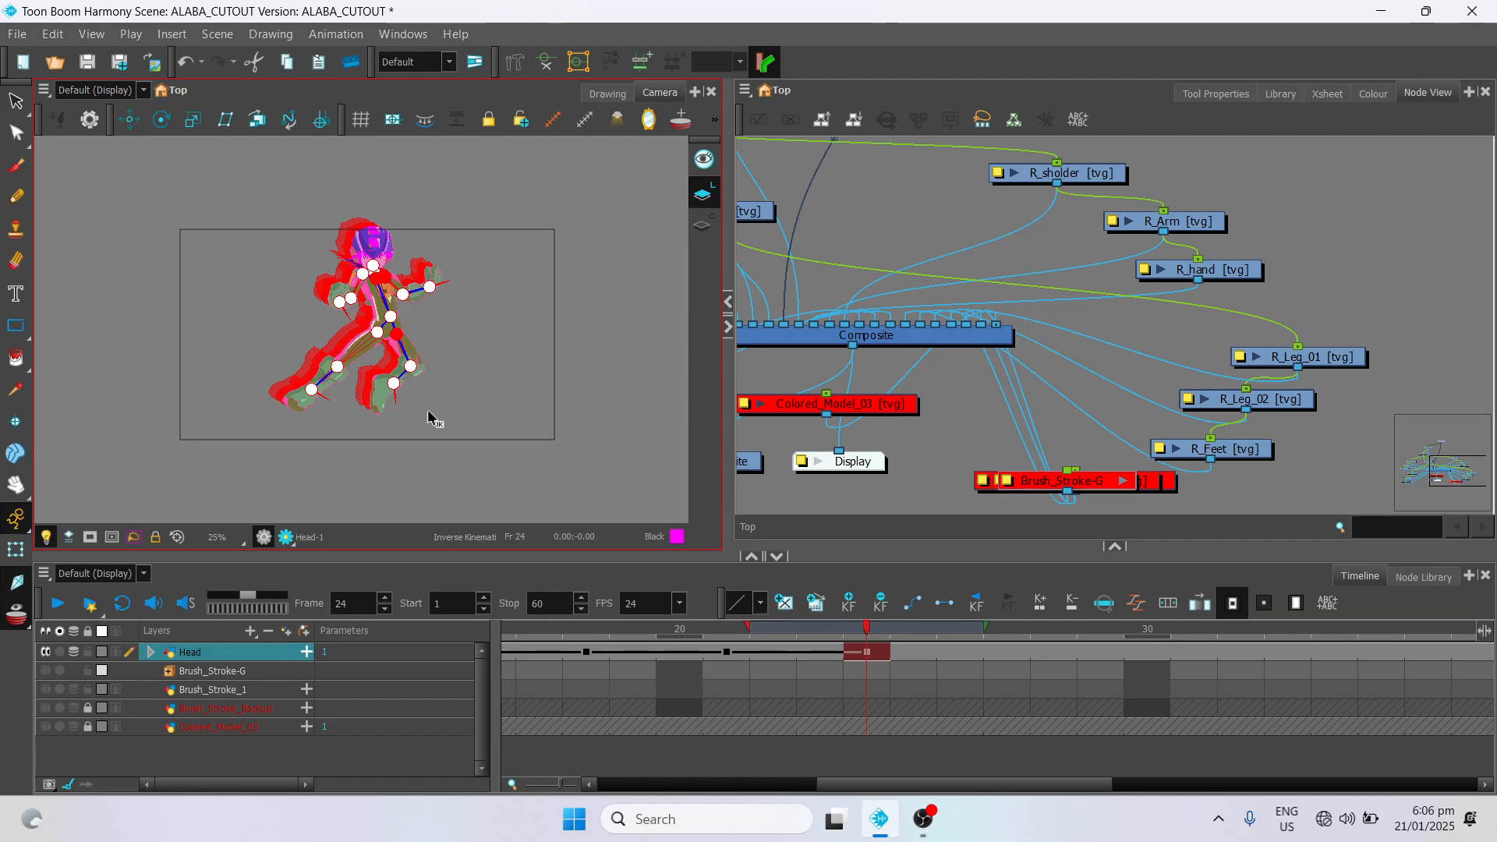
{"action": "scroll", "coordinate": [431, 419], "scroll_direction": "up", "scroll_amount": 2}
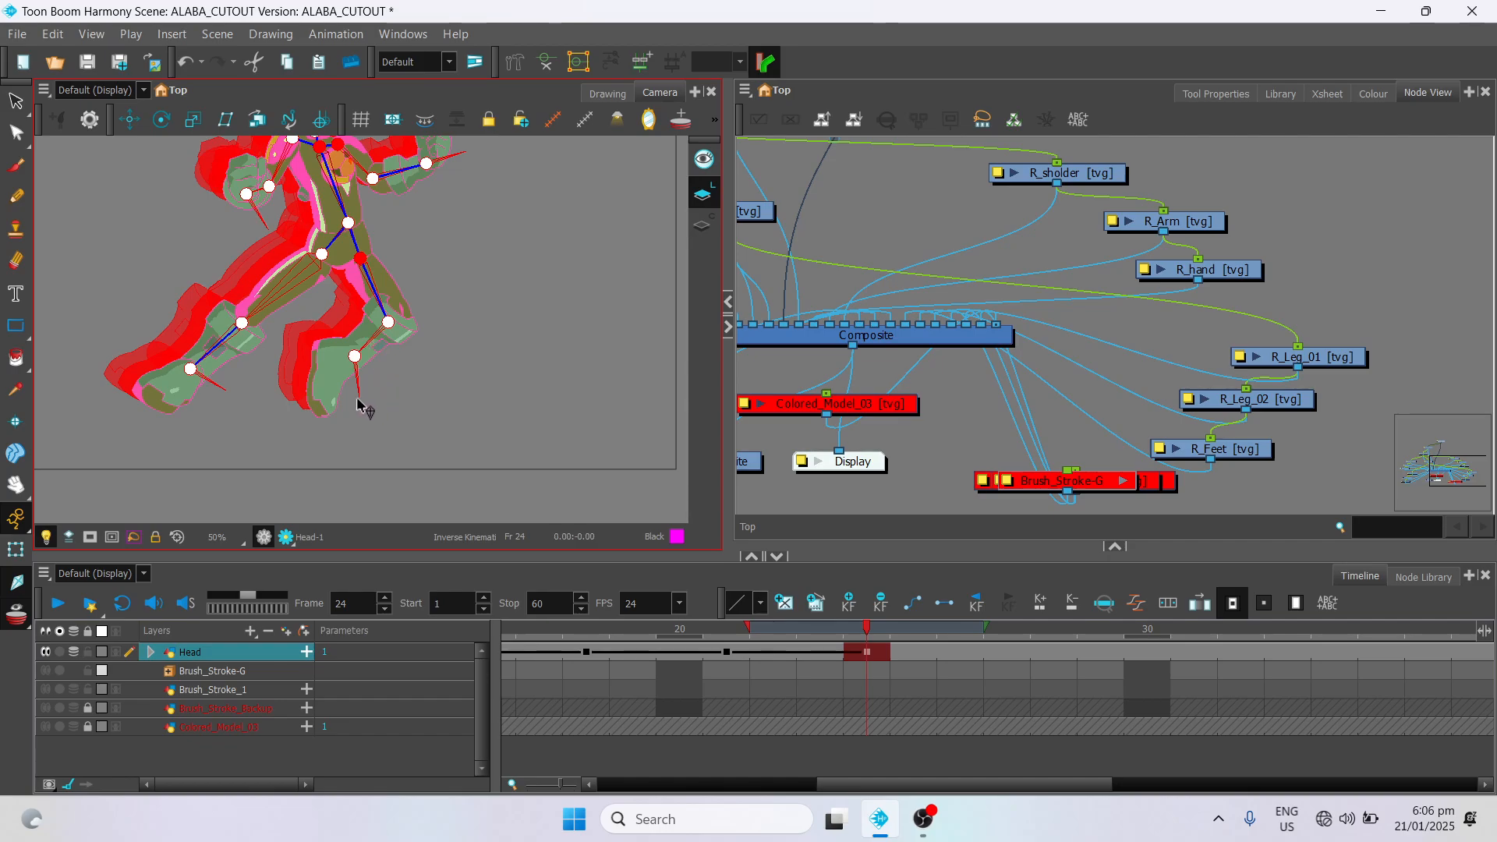
{"action": "left_click_drag", "start_coordinate": [371, 399], "coordinate": [430, 375]}
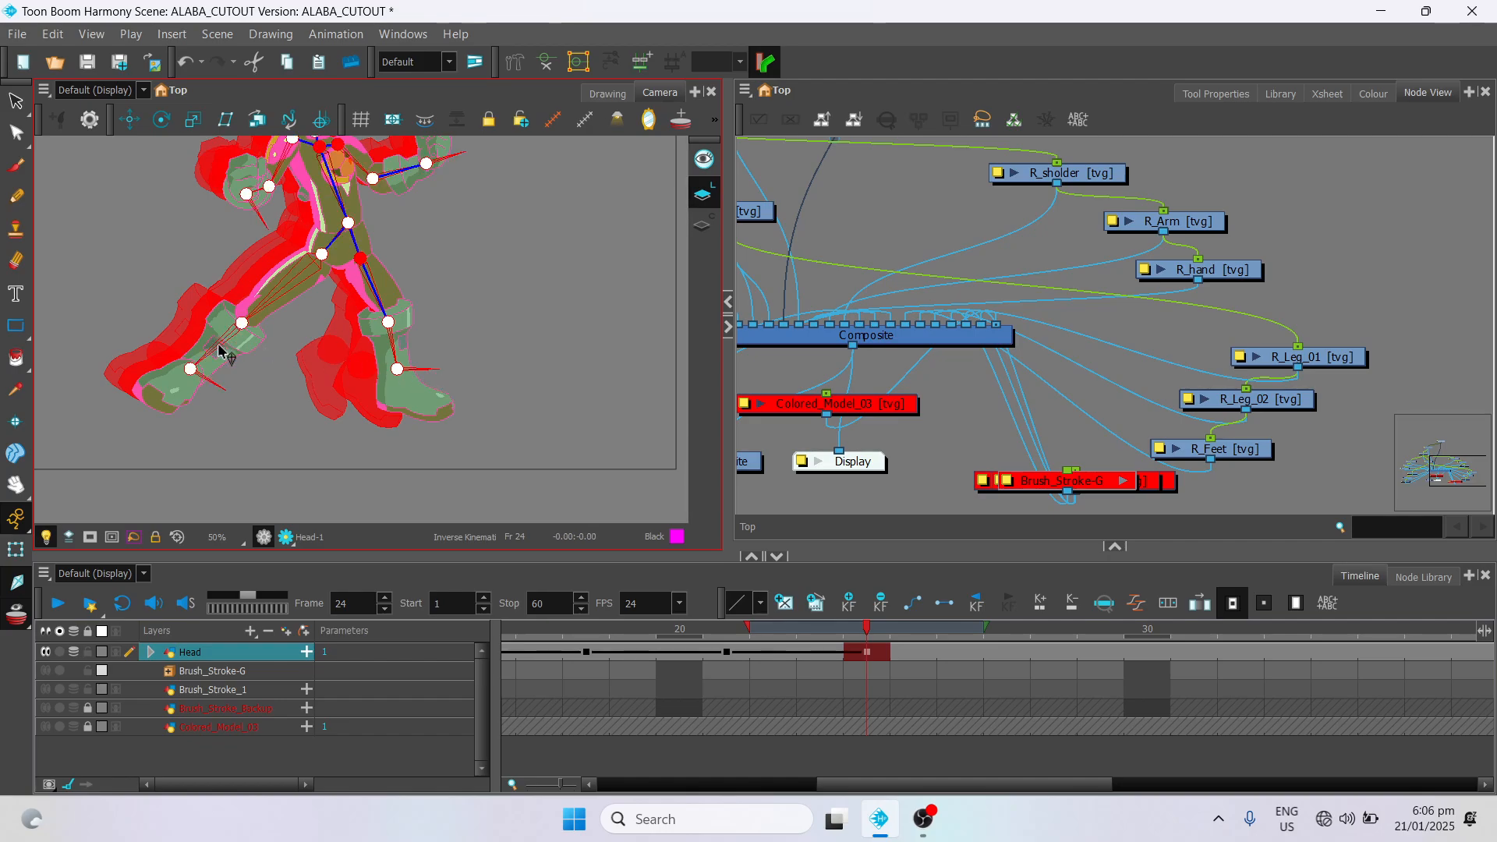
{"action": "left_click_drag", "start_coordinate": [196, 375], "coordinate": [274, 354]}
{"action": "scroll", "coordinate": [388, 308], "scroll_direction": "up", "scroll_amount": 2}
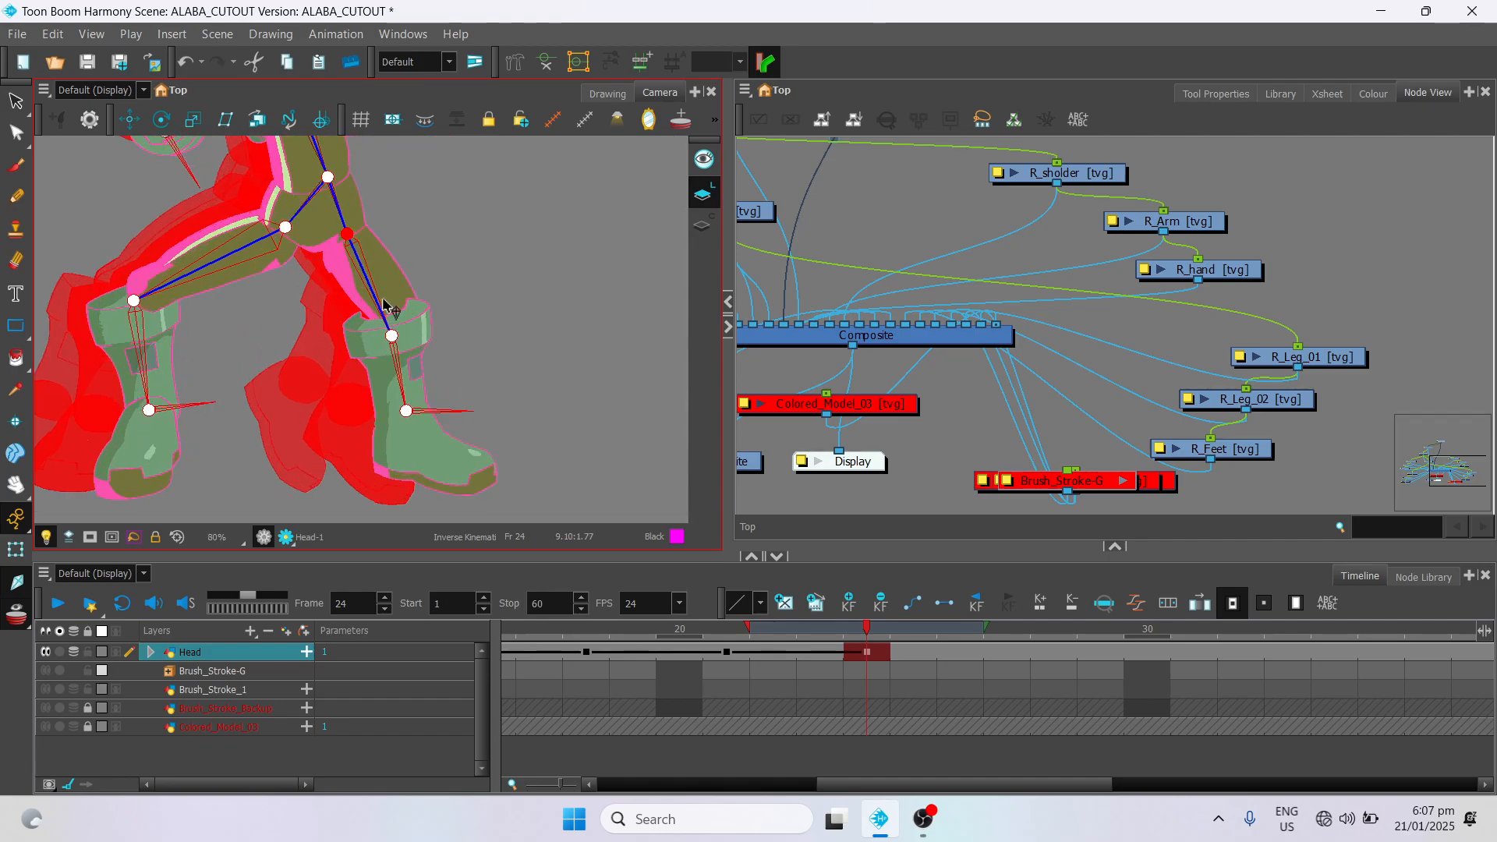
Step: Raise both arms outward to about shoulder height at frame 24 with Inverse Kinematics
{"action": "key", "text": "space"}
{"action": "left_click_drag", "start_coordinate": [314, 294], "coordinate": [535, 336]}
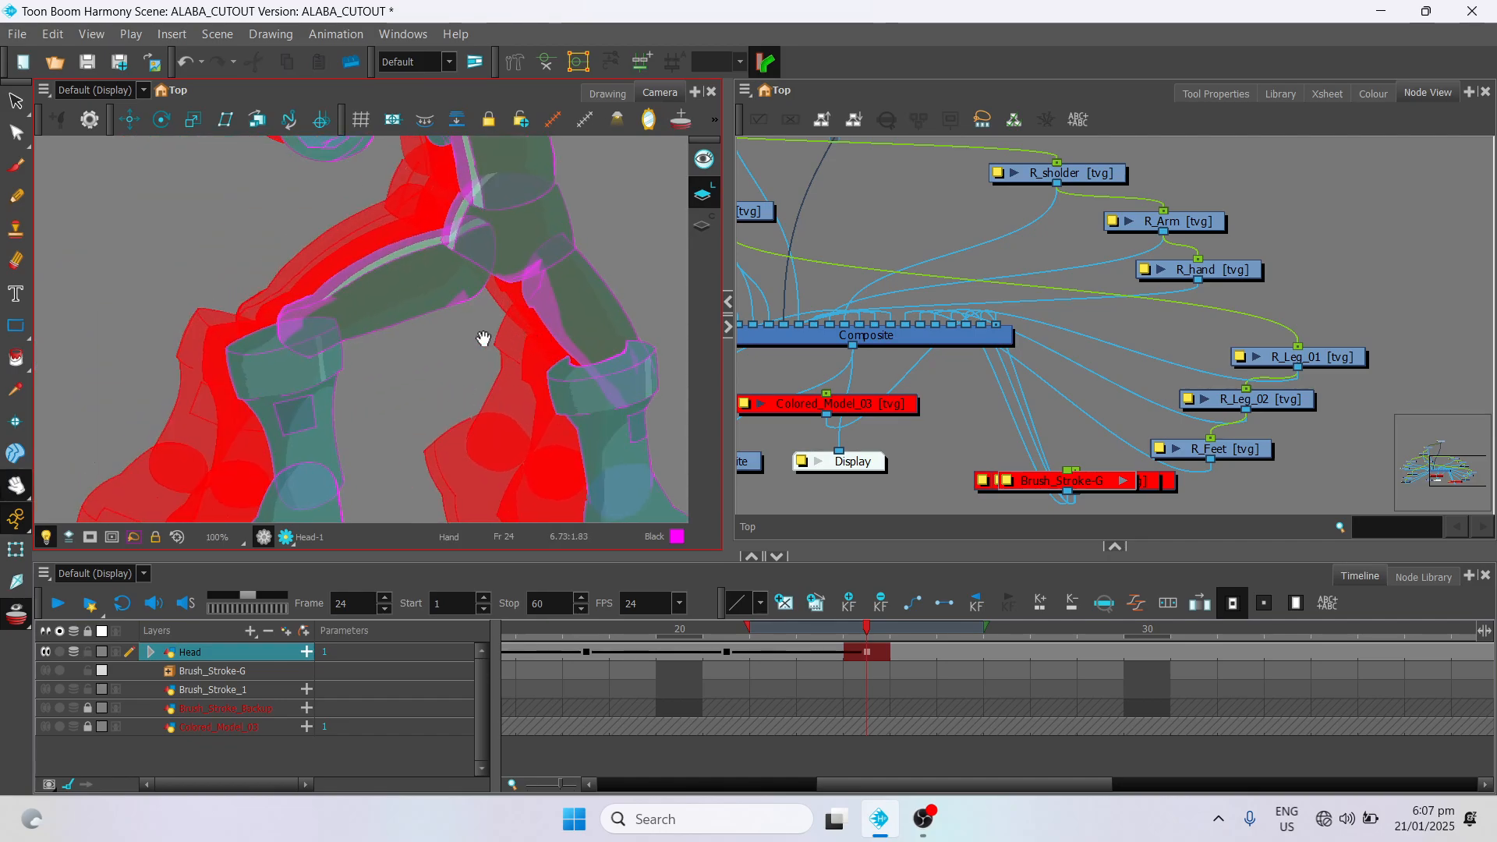
{"action": "scroll", "coordinate": [458, 338], "scroll_direction": "down", "scroll_amount": 2}
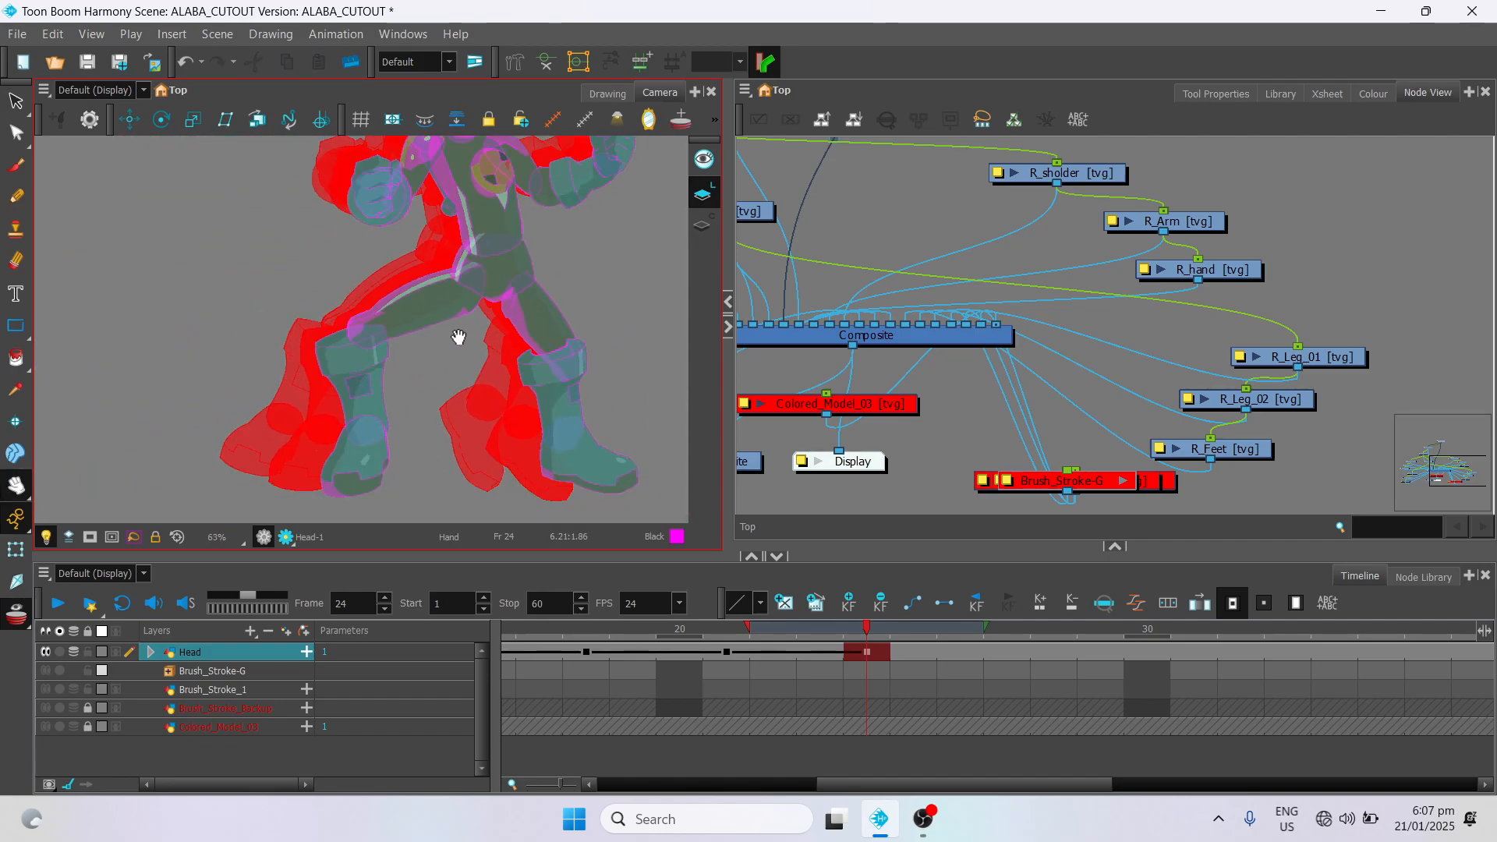
{"action": "left_click_drag", "start_coordinate": [541, 269], "coordinate": [458, 337]}
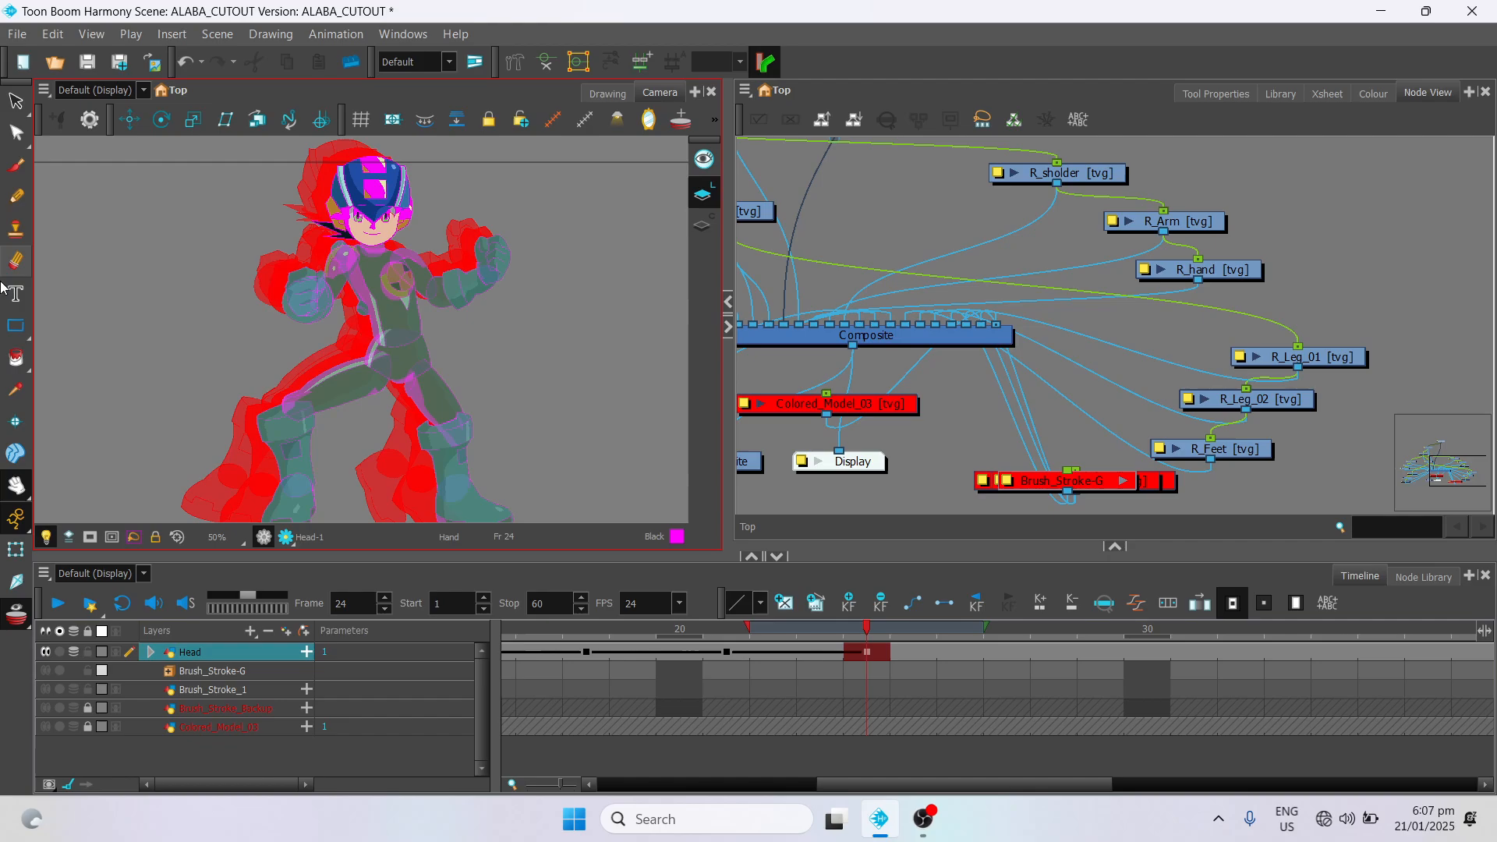
{"action": "left_click", "coordinate": [16, 518]}
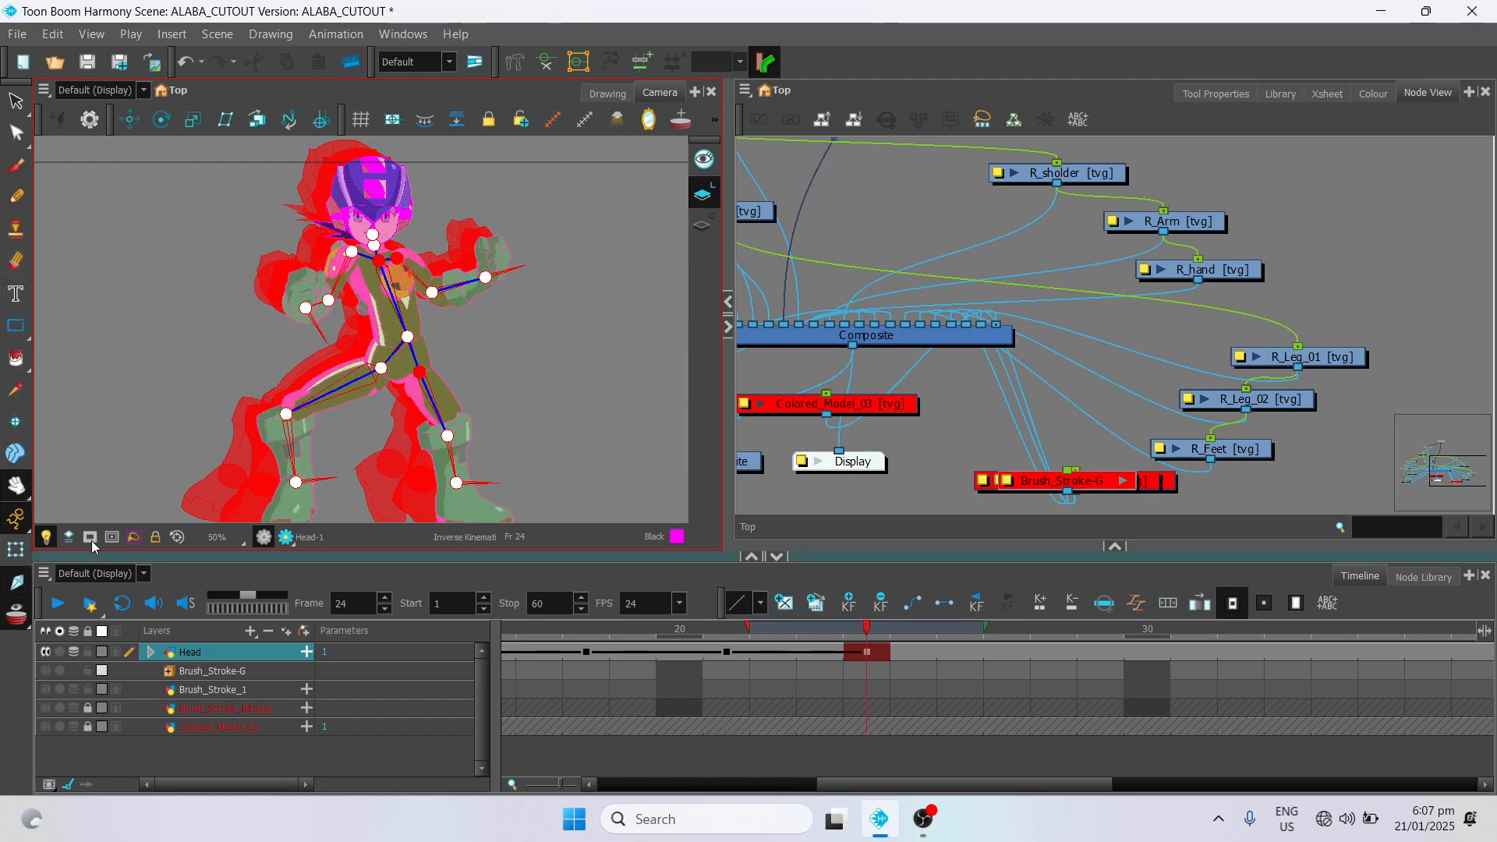
{"action": "left_click_drag", "start_coordinate": [328, 306], "coordinate": [304, 263]}
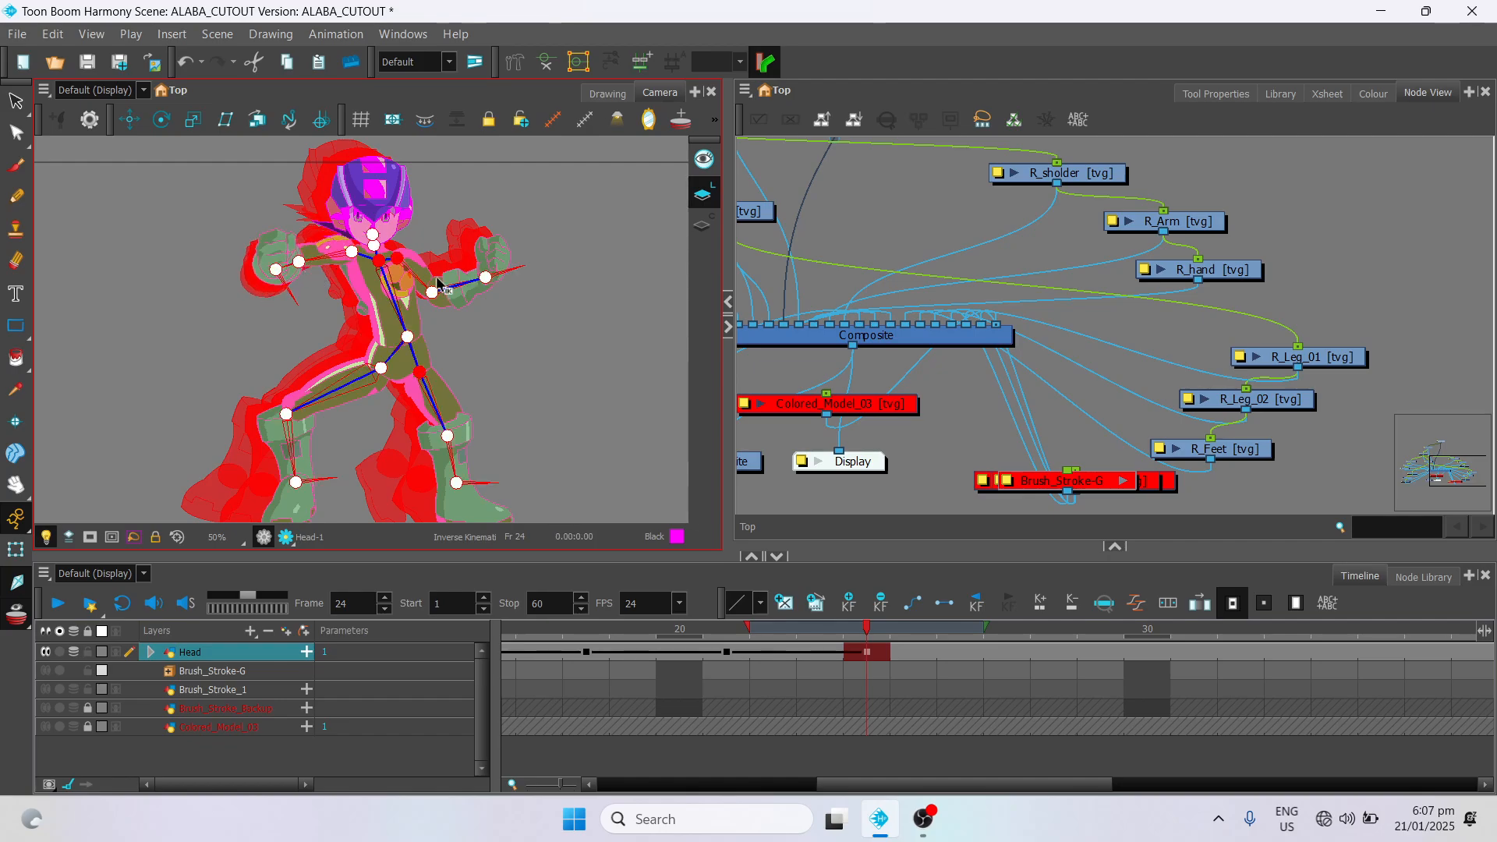
{"action": "left_click_drag", "start_coordinate": [433, 294], "coordinate": [478, 248]}
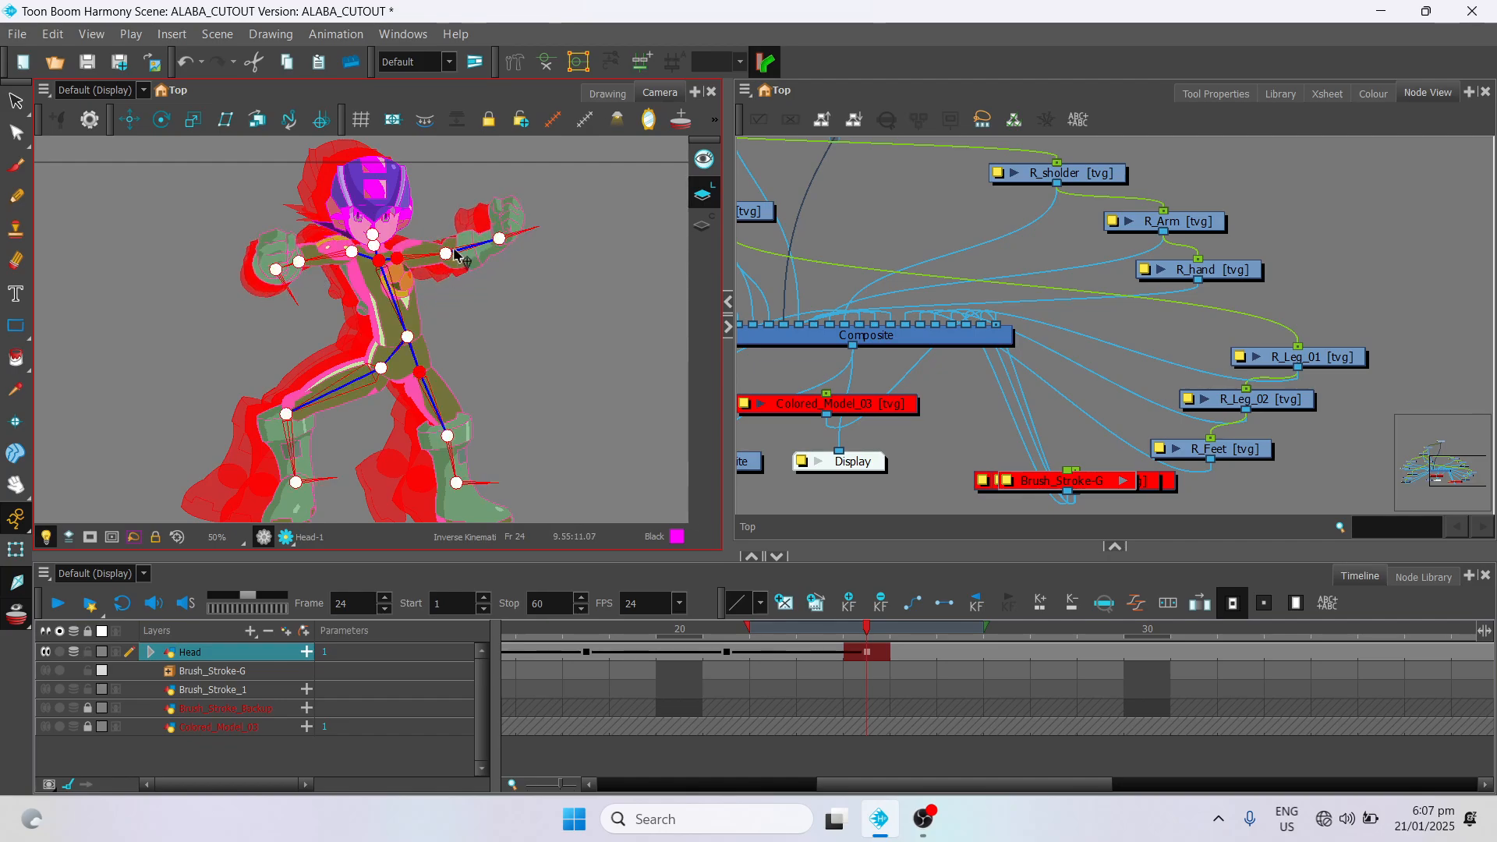
Step: Pin the forward arm's elbow joint and slightly adjust that arm's hand at frame 24 with Inverse Kinematics
{"action": "key", "text": "space"}
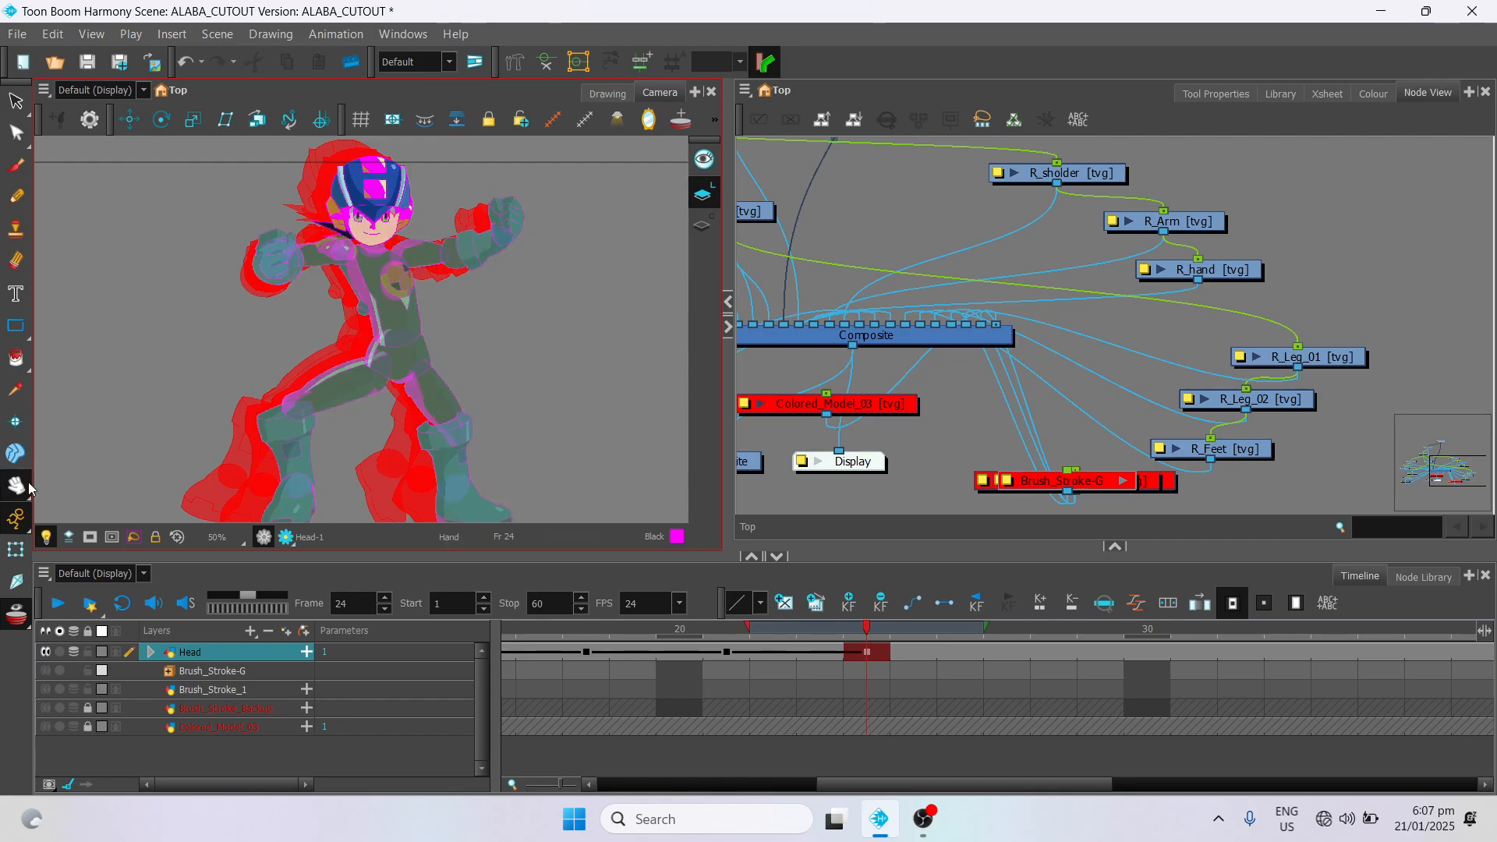
{"action": "left_click", "coordinate": [18, 587]}
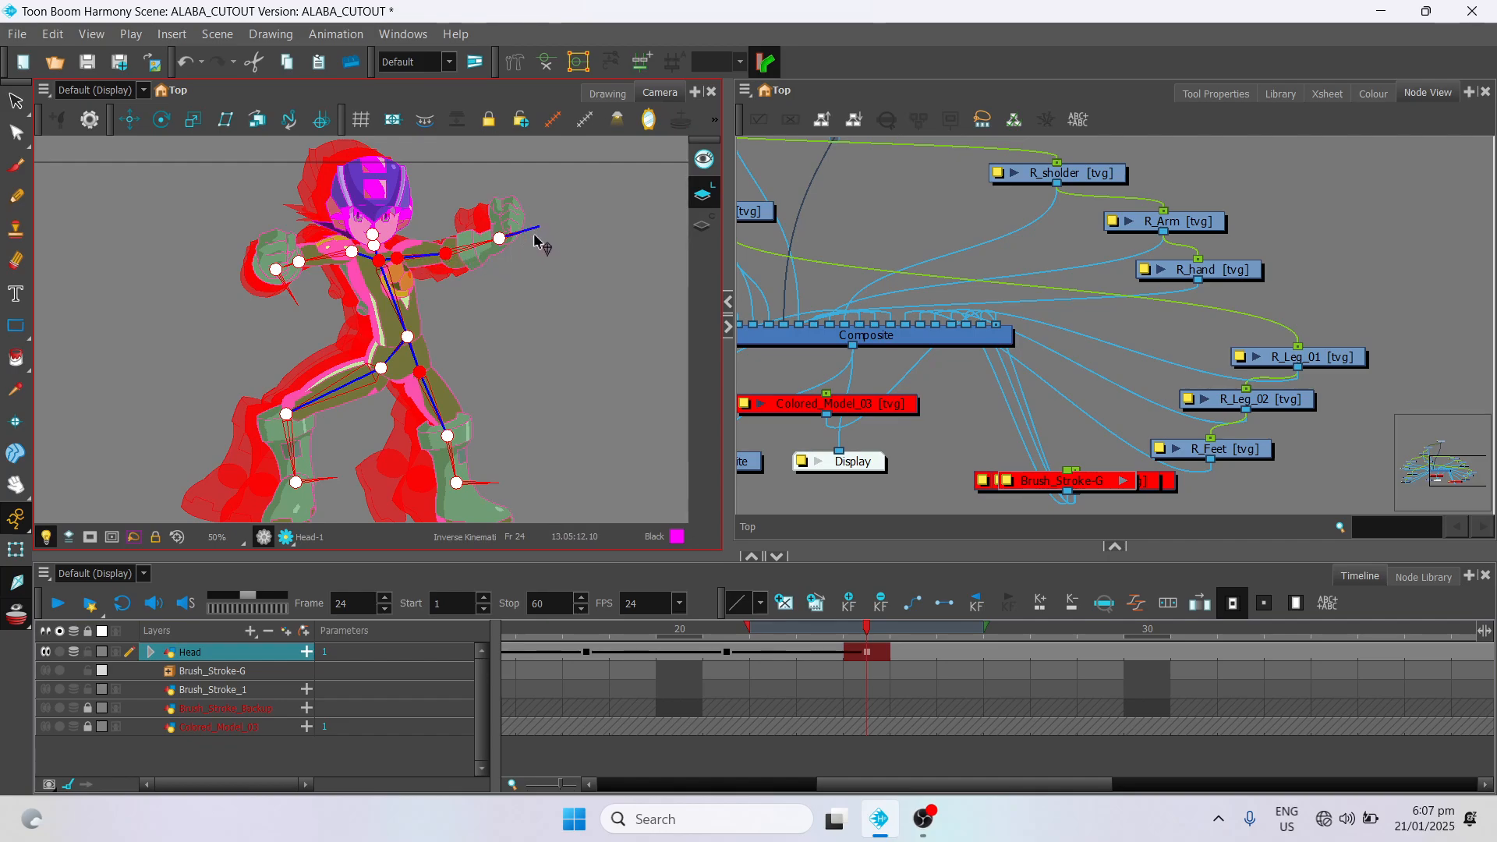
{"action": "mouse_move", "coordinate": [533, 230]}
{"action": "left_mouse_down"}
{"action": "mouse_move", "coordinate": [518, 211]}
{"action": "mouse_move", "coordinate": [549, 241]}
{"action": "mouse_move", "coordinate": [500, 238]}
{"action": "mouse_move", "coordinate": [544, 228]}
{"action": "left_mouse_up"}
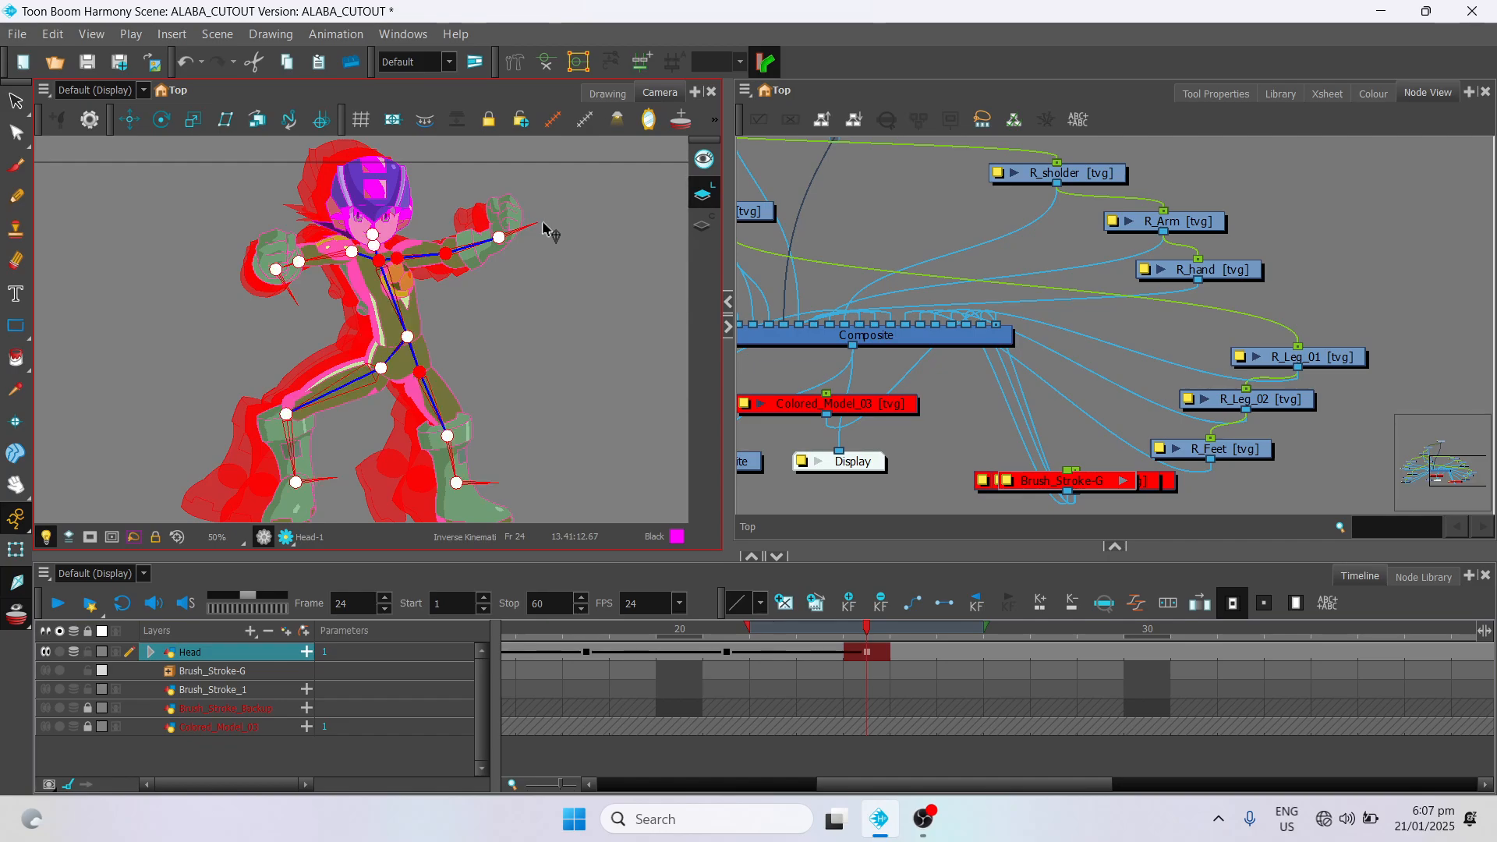
Step: Hide the onion skin and review the landing motion between frames 20 and 24
{"action": "left_click", "coordinate": [711, 651]}
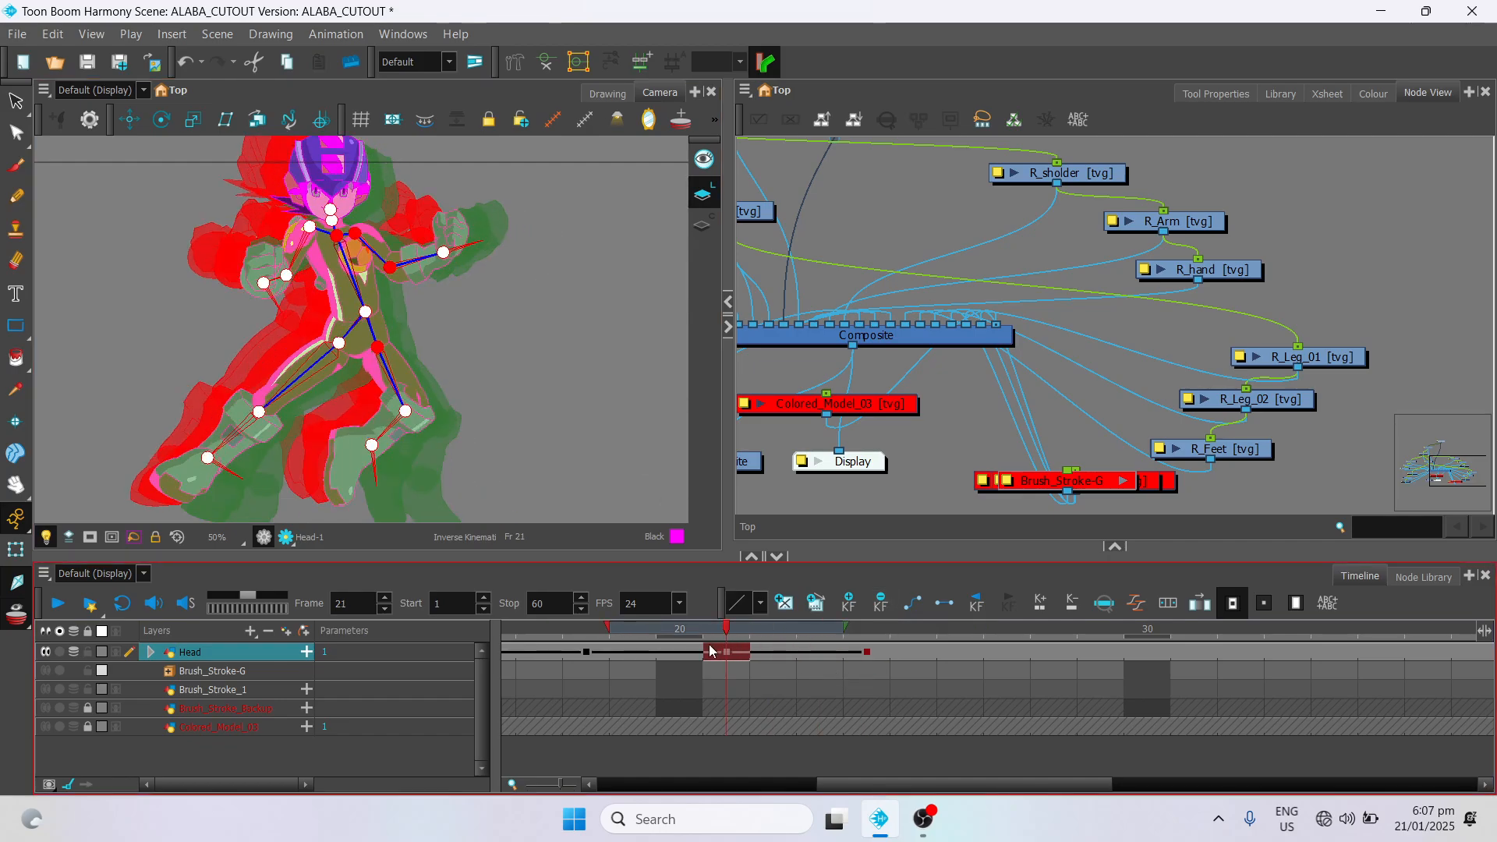
{"action": "left_click_drag", "start_coordinate": [711, 652], "coordinate": [794, 624]}
{"action": "left_click", "coordinate": [19, 624]}
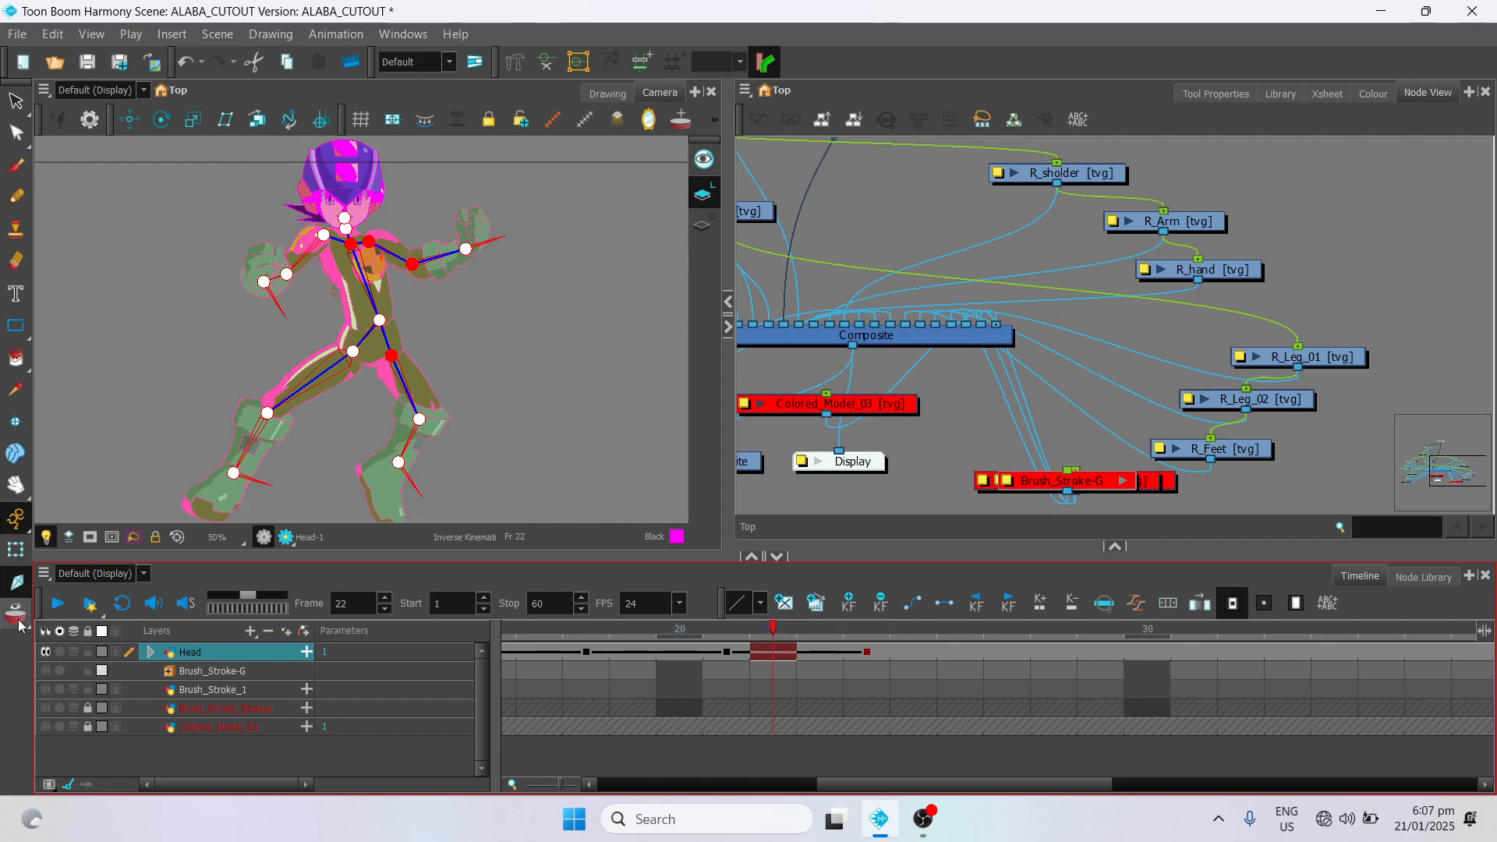
{"action": "left_click_drag", "start_coordinate": [768, 629], "coordinate": [943, 609]}
{"action": "left_click", "coordinate": [719, 653]}
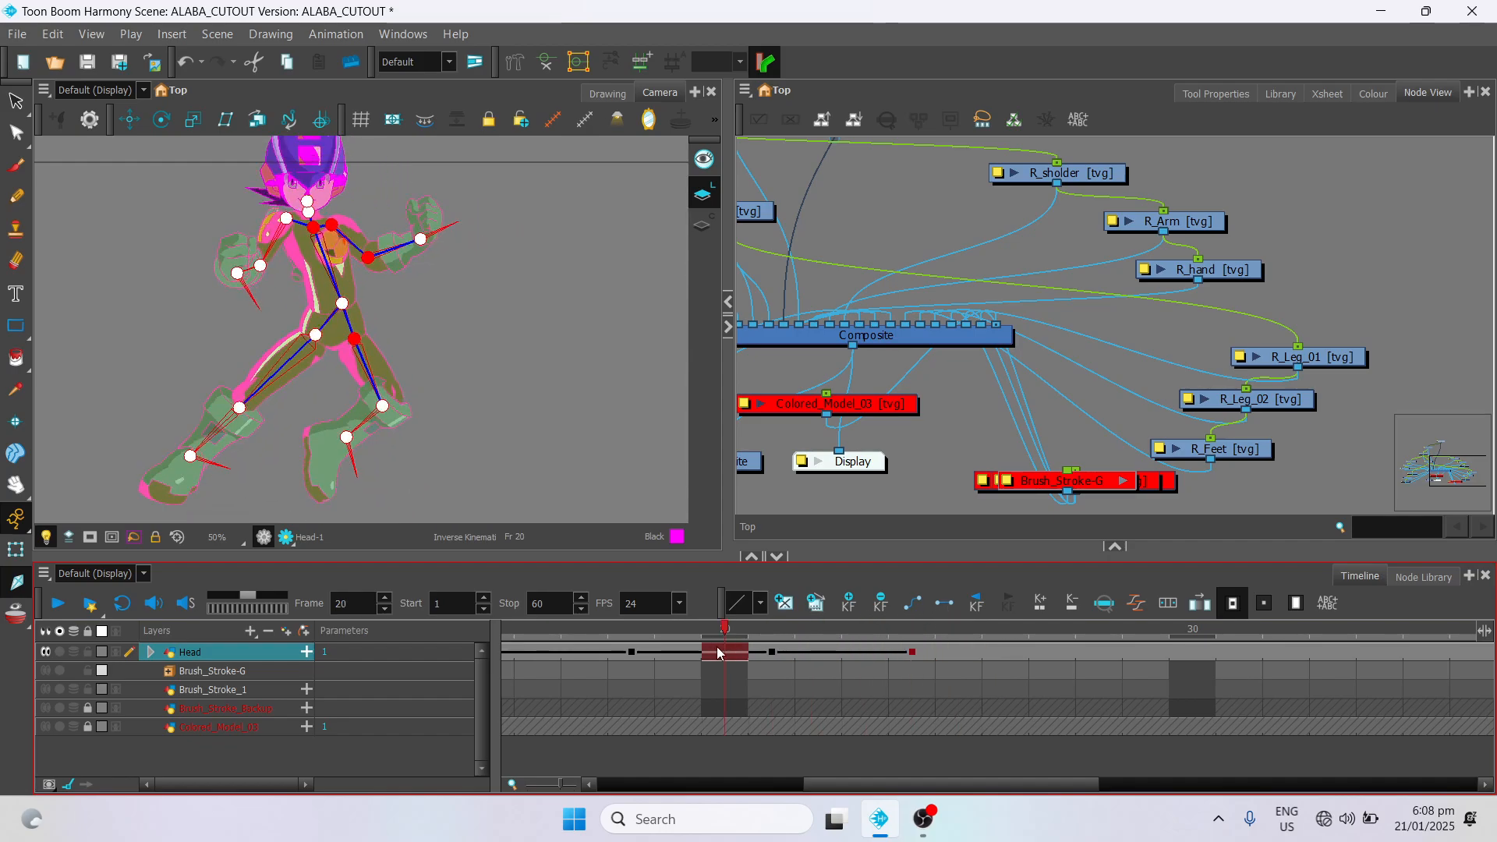
{"action": "left_click", "coordinate": [912, 651]}
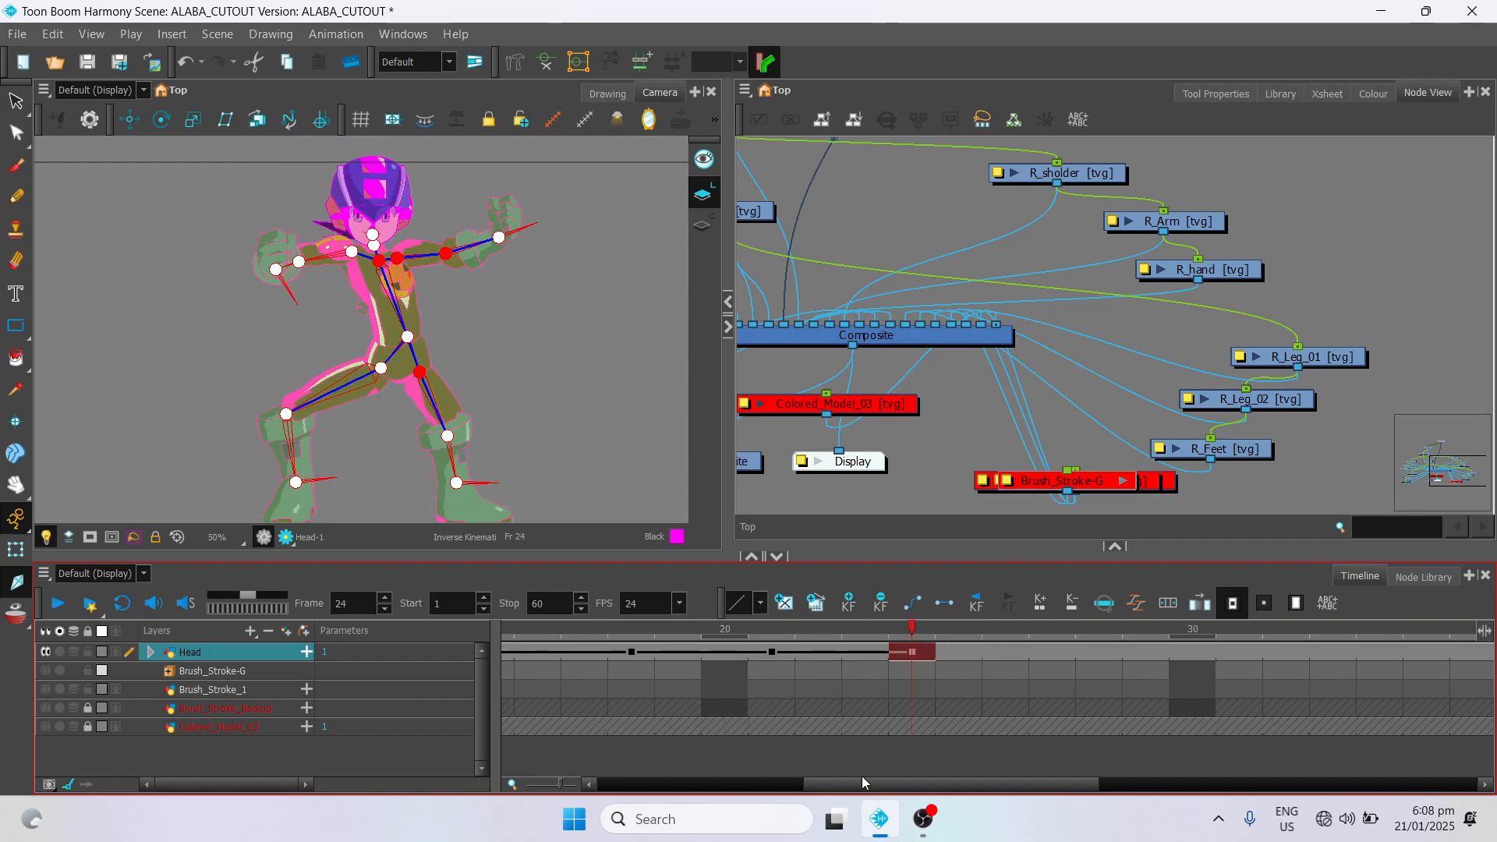
{"action": "mouse_move", "coordinate": [863, 784]}
{"action": "left_mouse_down"}
{"action": "mouse_move", "coordinate": [844, 786]}
{"action": "mouse_move", "coordinate": [891, 784]}
{"action": "left_mouse_up"}
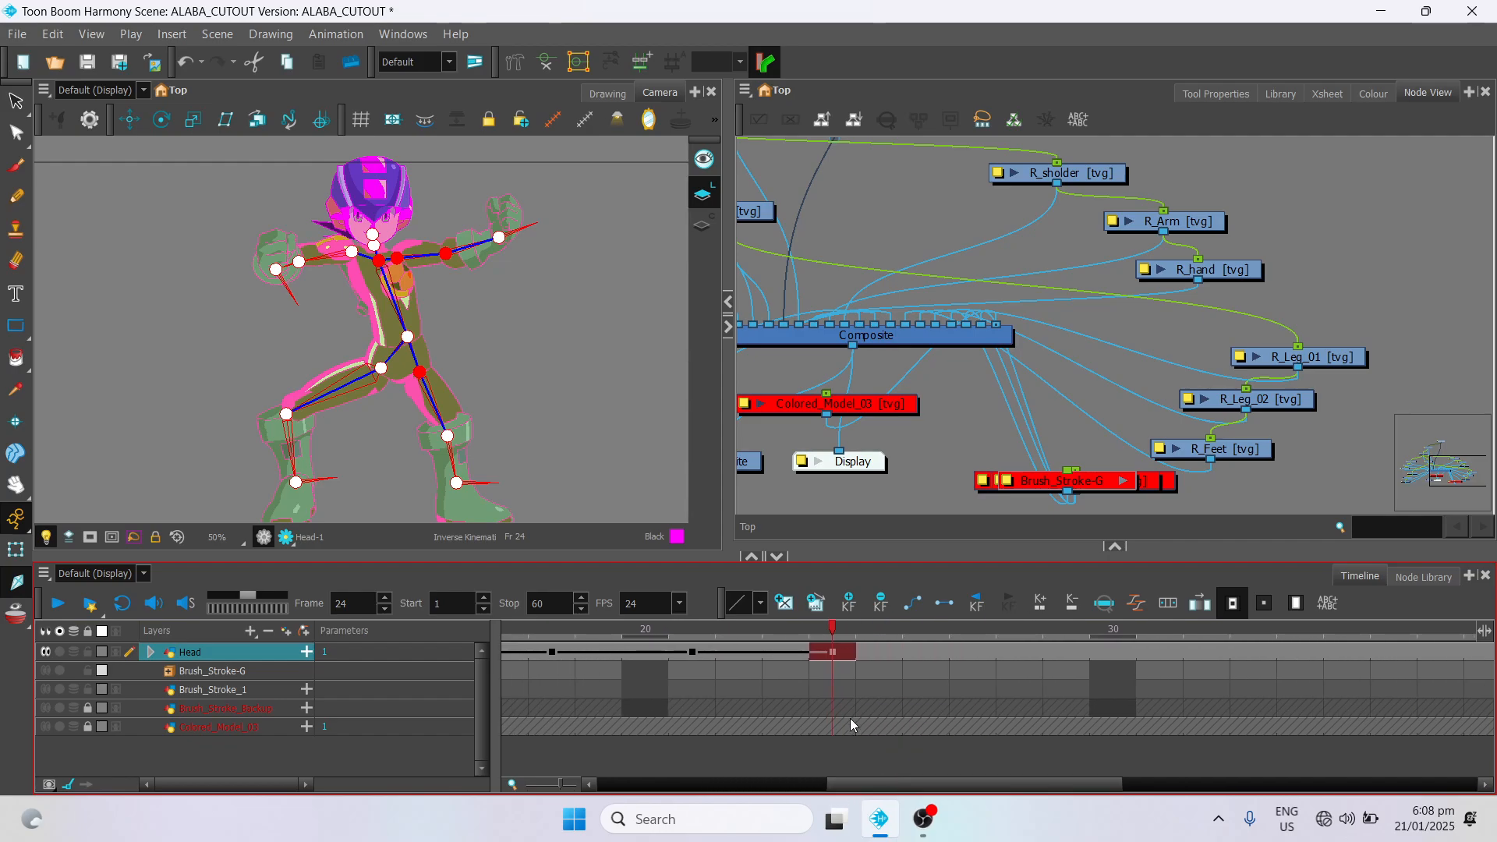
Step: Add a keyframe at frame 26 and move the whole character forward and slightly down with Translate
{"action": "left_click", "coordinate": [968, 652]}
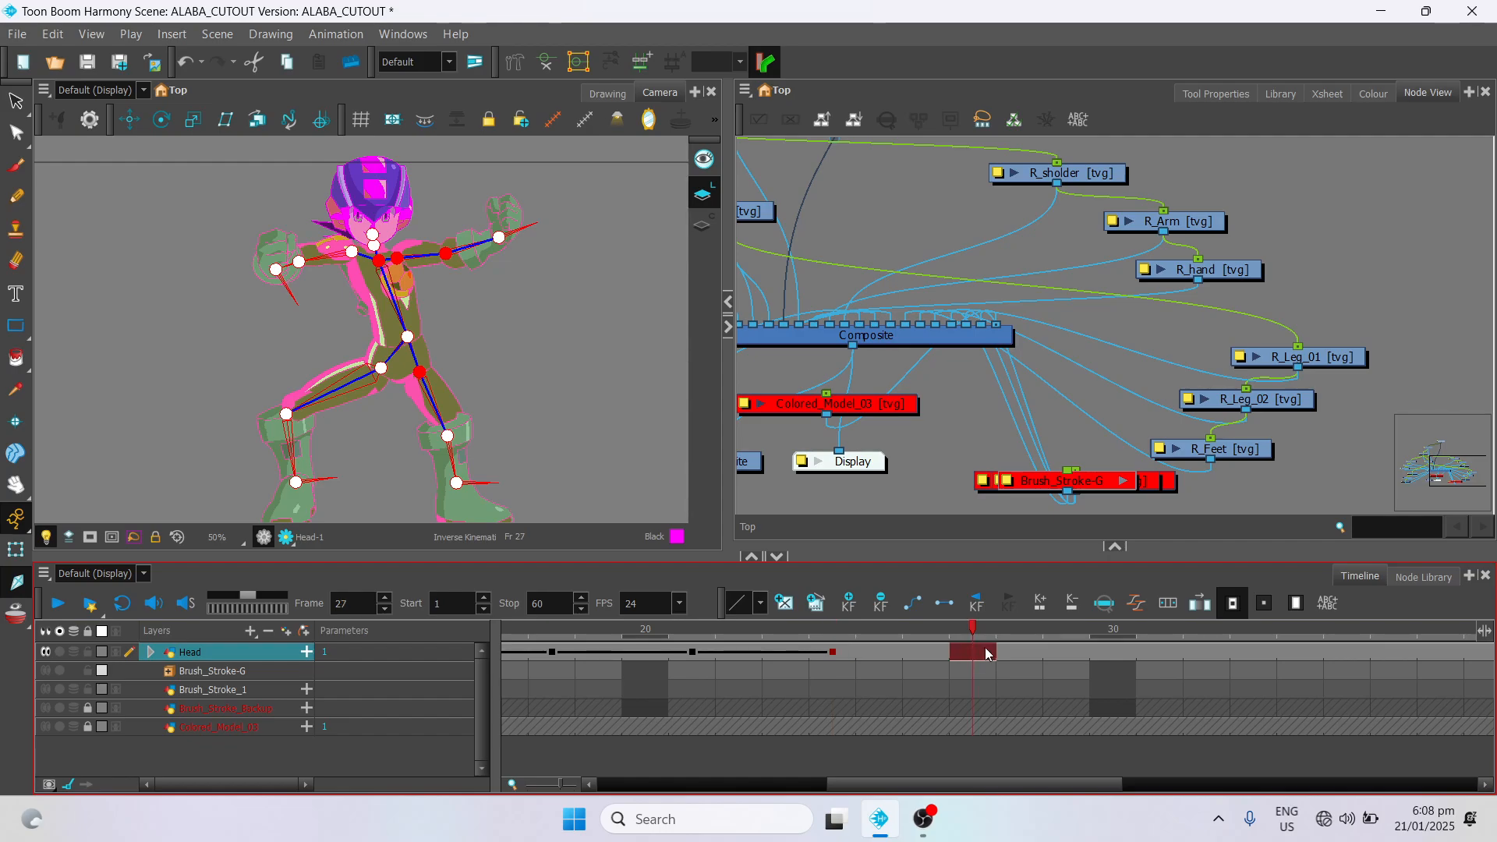
{"action": "left_click", "coordinate": [934, 654]}
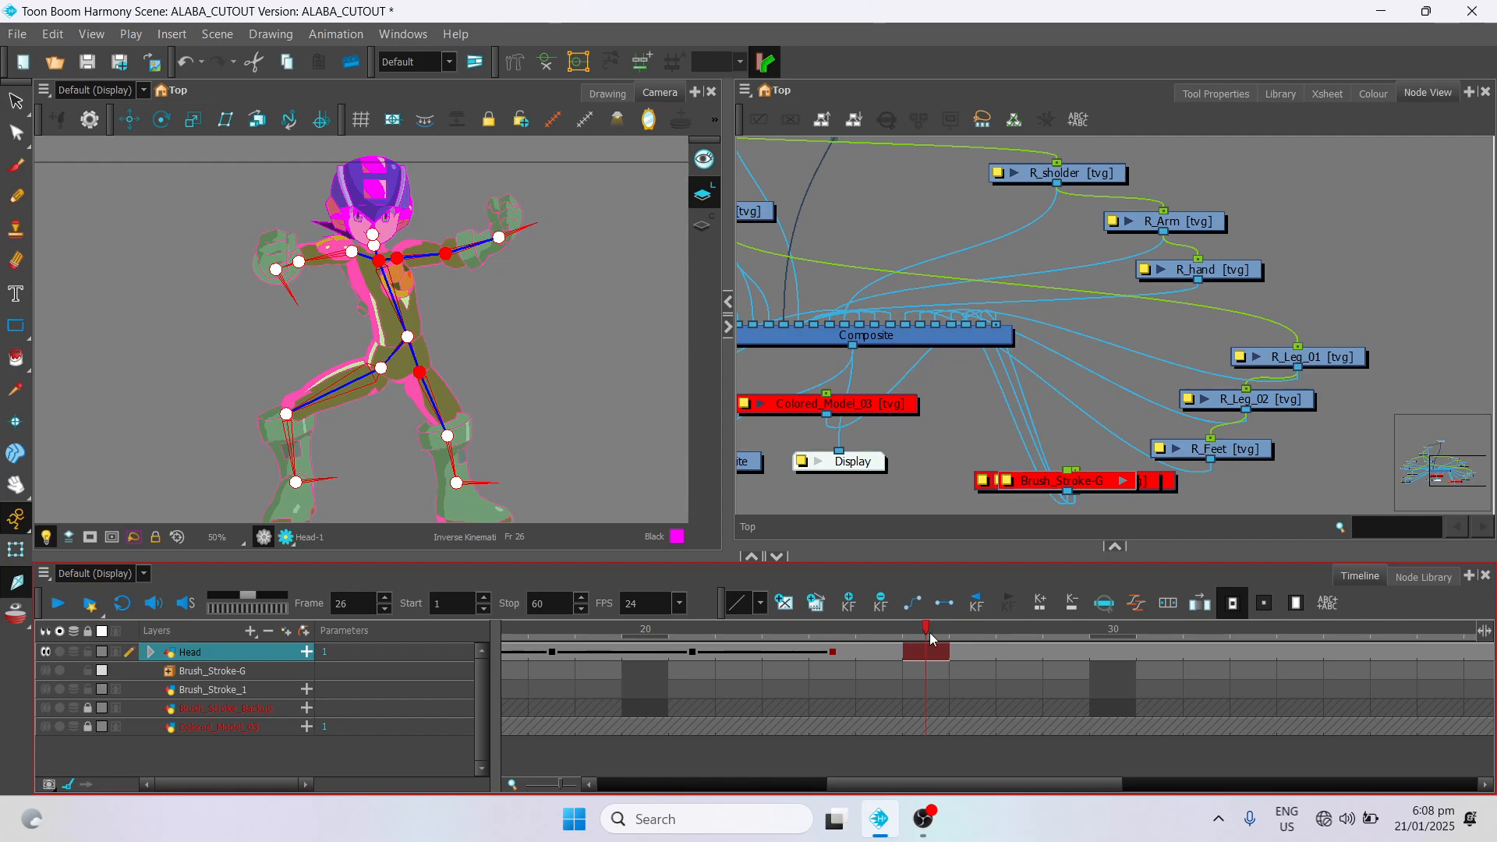
{"action": "left_click", "coordinate": [849, 602]}
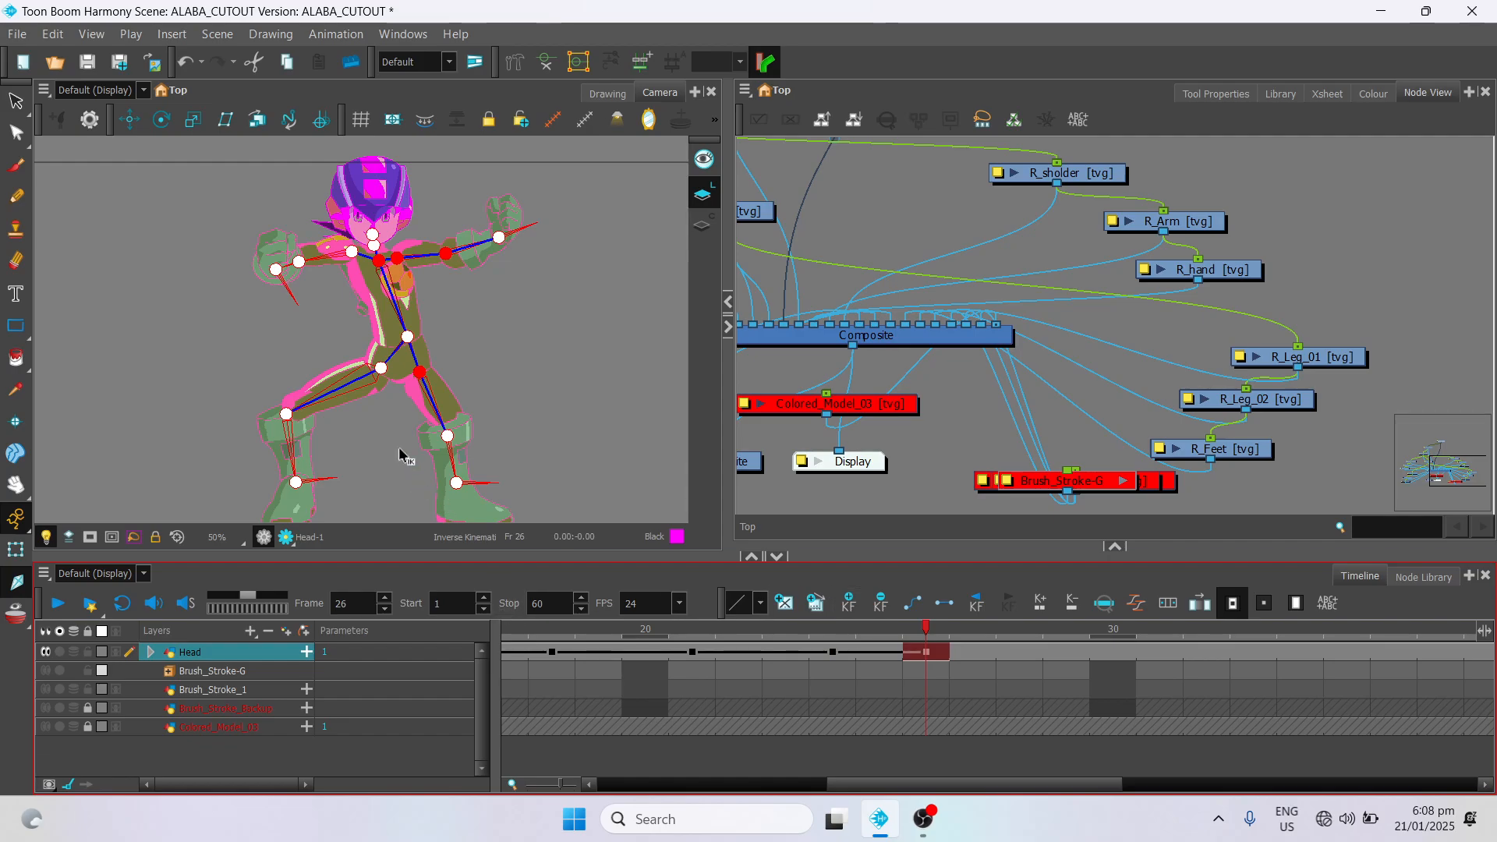
{"action": "scroll", "coordinate": [493, 382], "scroll_direction": "down", "scroll_amount": 1}
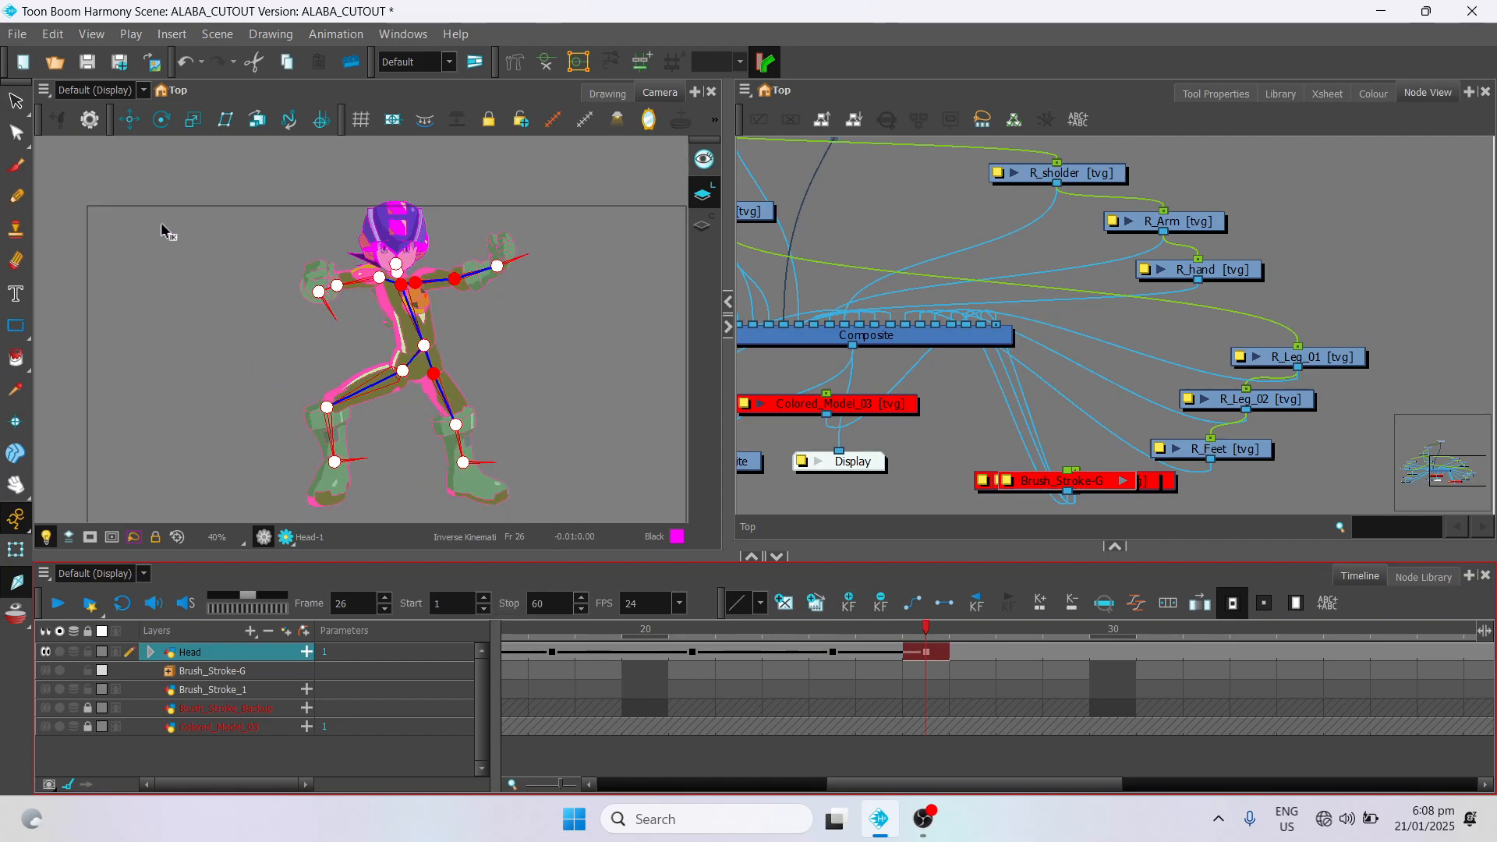
{"action": "left_click", "coordinate": [130, 119]}
{"action": "scroll", "coordinate": [541, 416], "scroll_direction": "down", "scroll_amount": 1}
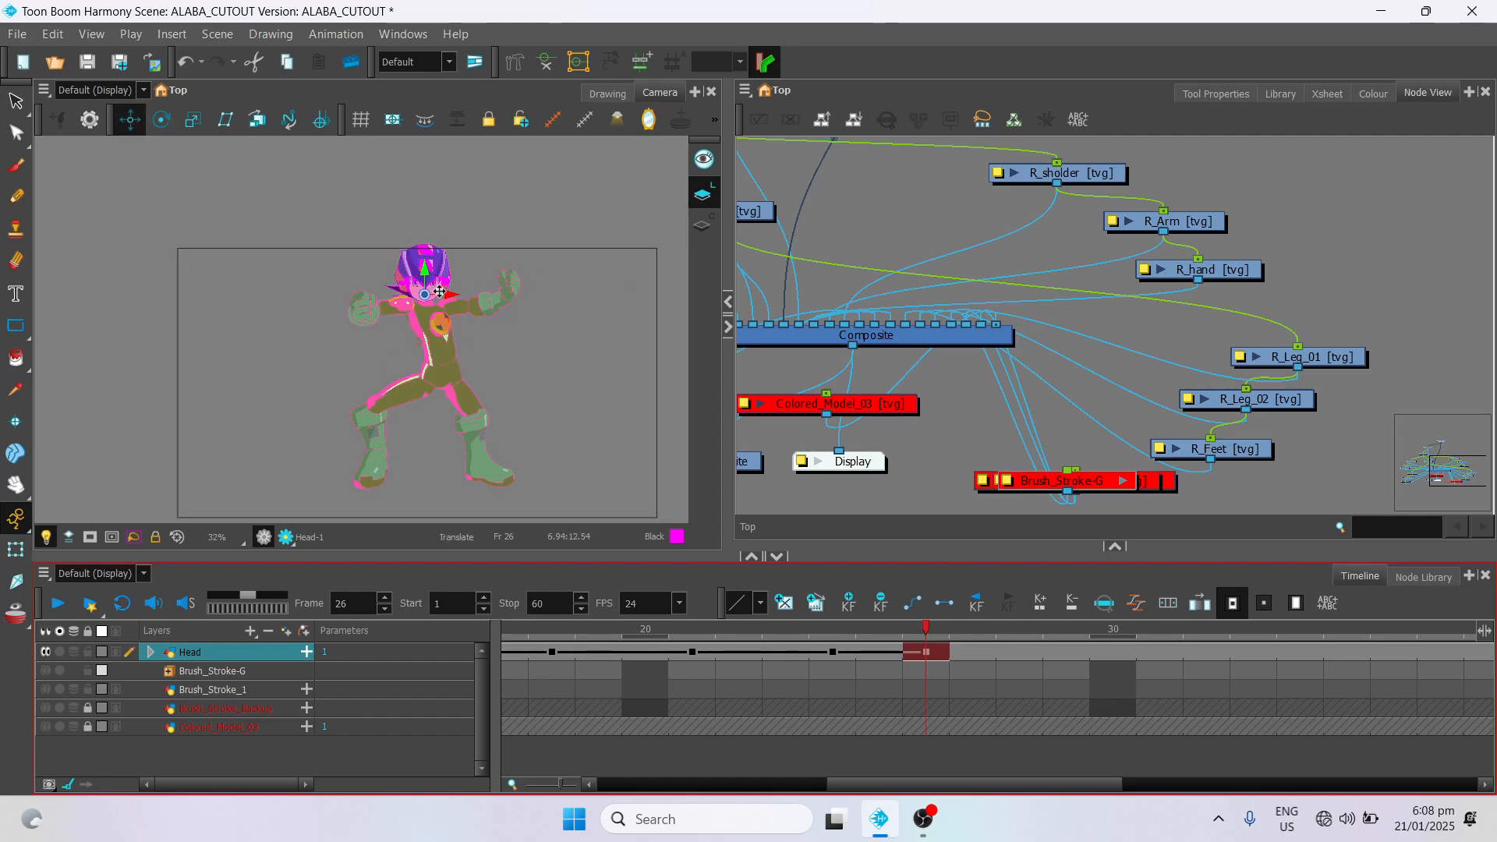
{"action": "left_click_drag", "start_coordinate": [440, 292], "coordinate": [496, 313]}
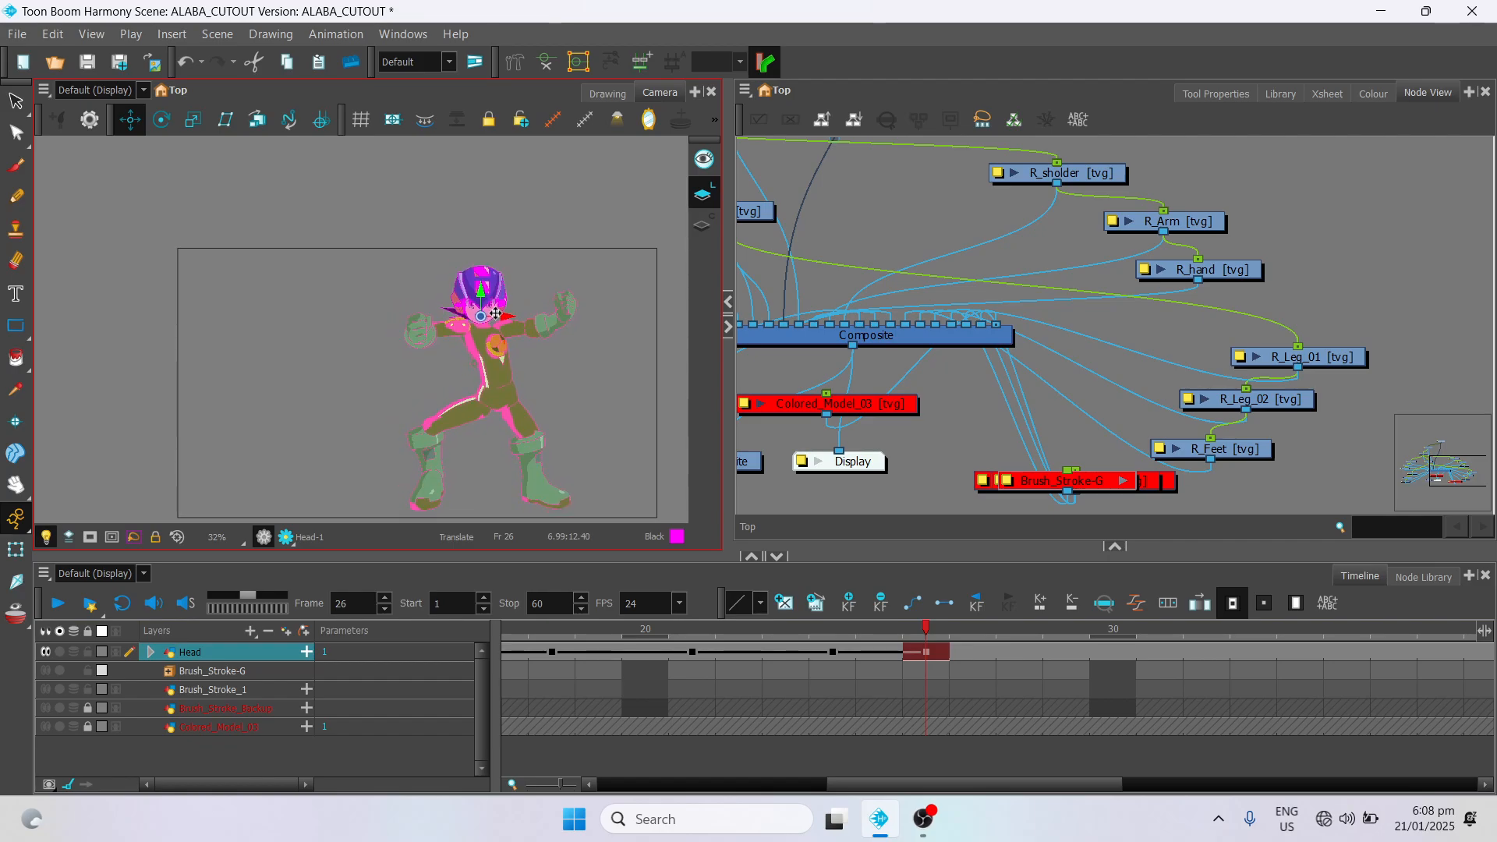
{"action": "left_click", "coordinate": [936, 648]}
Step: Stretch the rear leg backward and down at frame 26 with Inverse Kinematics
{"action": "left_click", "coordinate": [15, 581]}
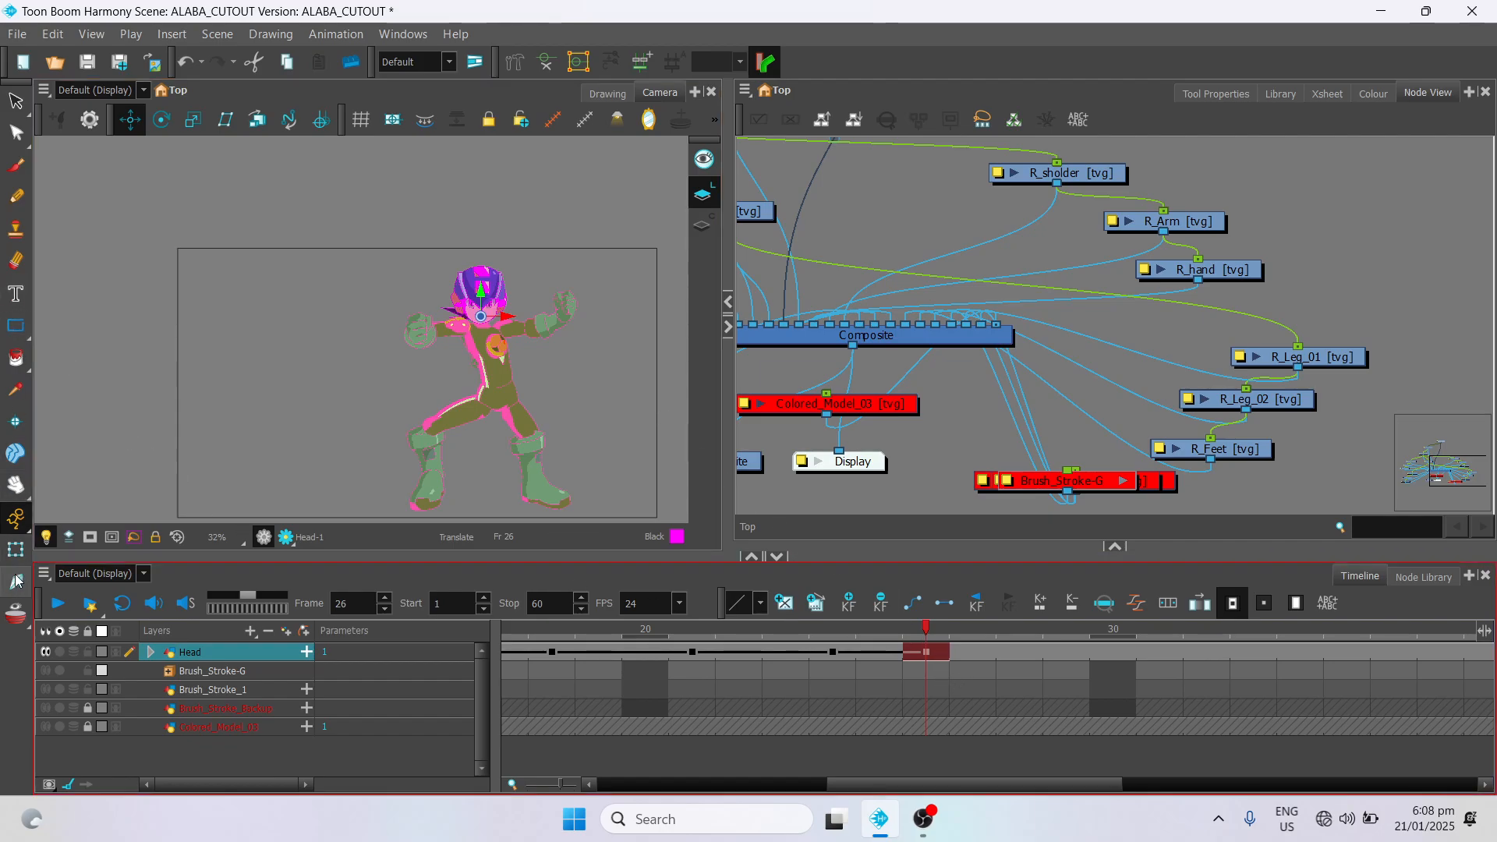
{"action": "left_click", "coordinate": [534, 451]}
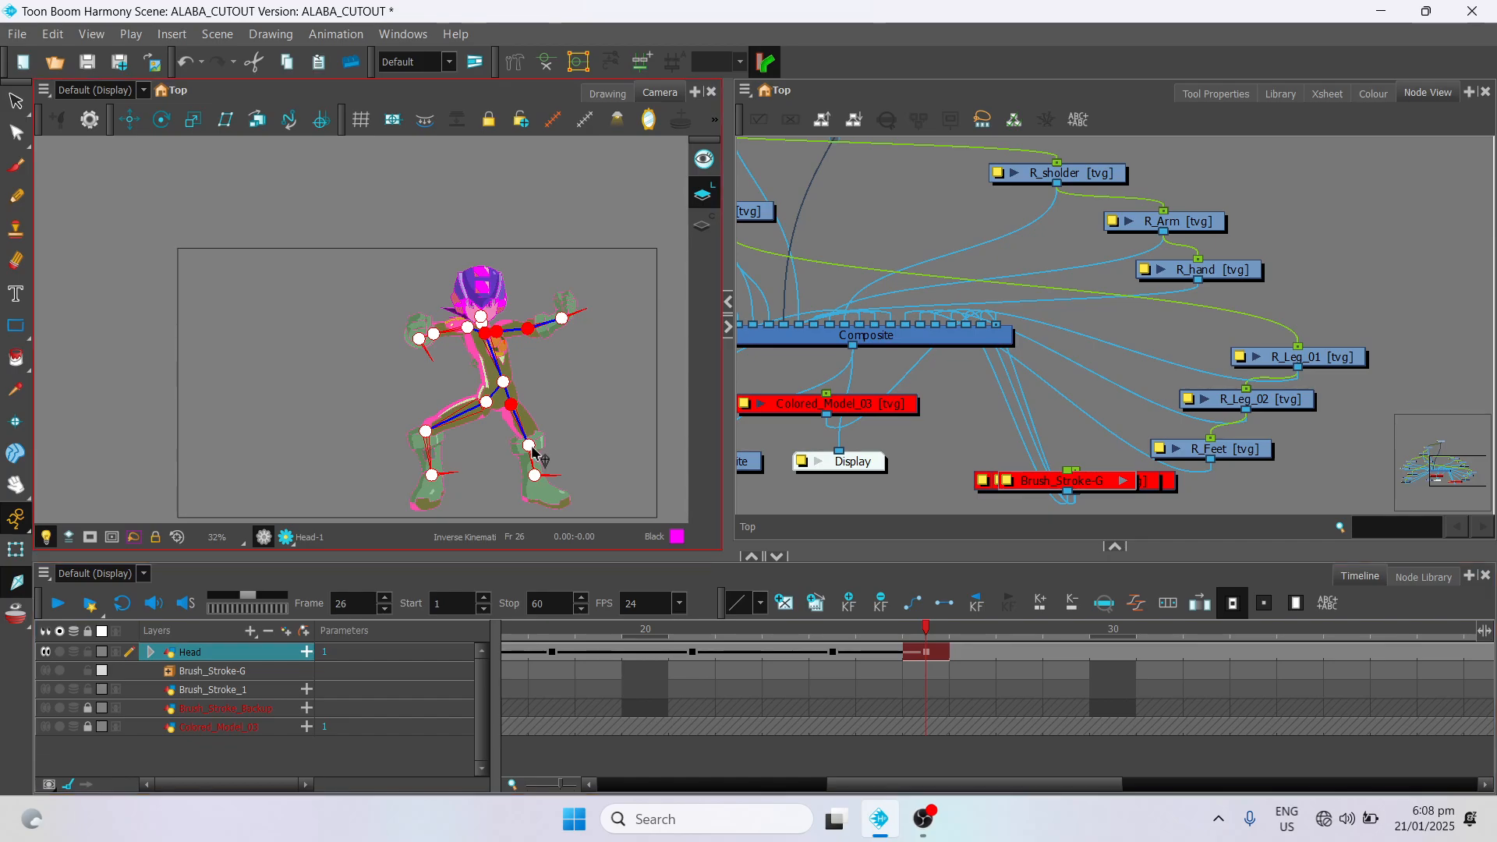
{"action": "scroll", "coordinate": [534, 451], "scroll_direction": "up", "scroll_amount": 2}
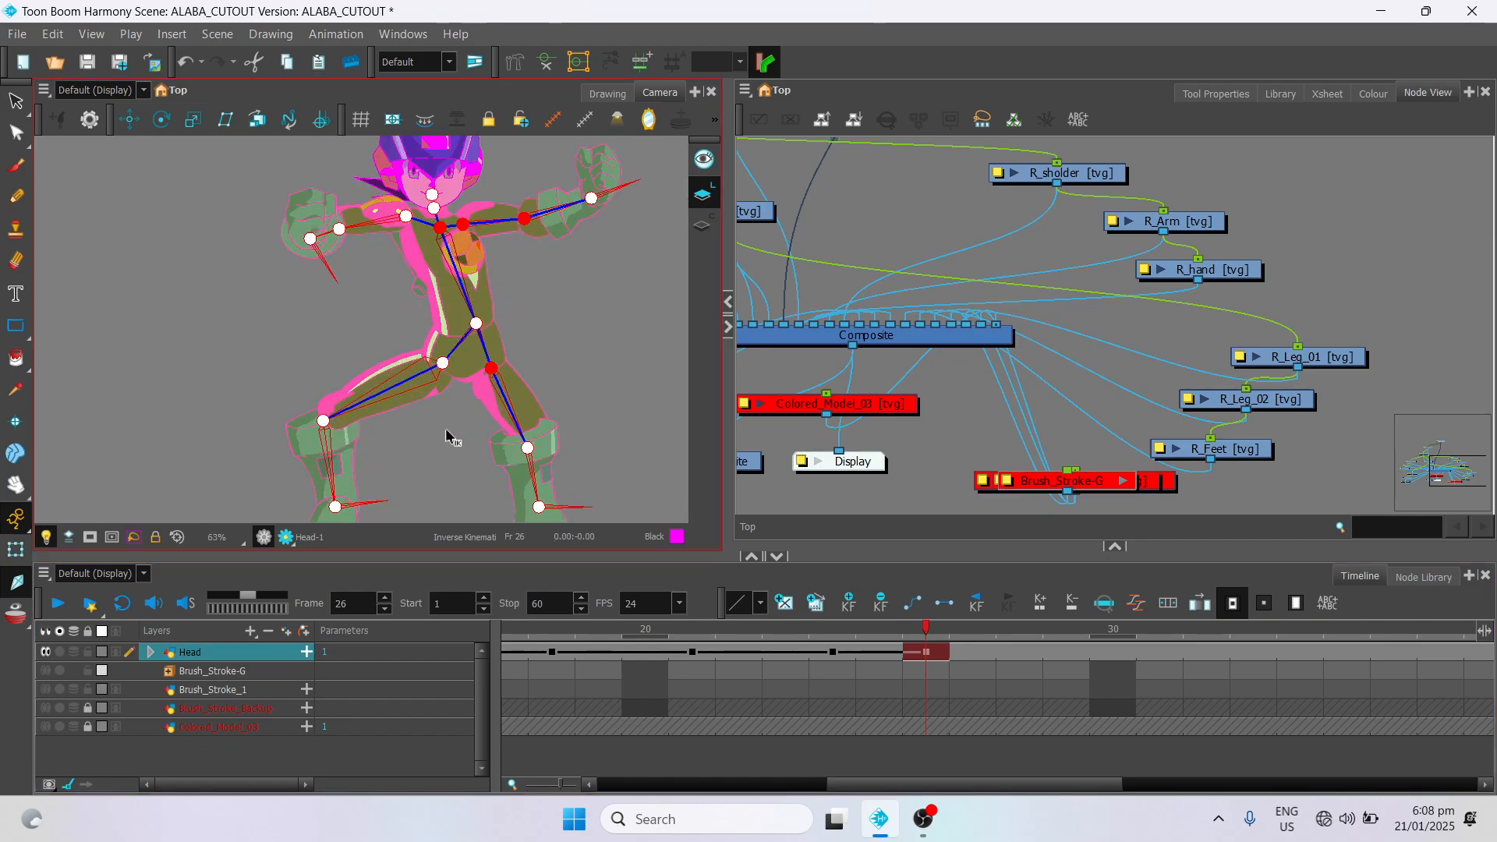
{"action": "left_click_drag", "start_coordinate": [336, 427], "coordinate": [477, 523]}
{"action": "scroll", "coordinate": [450, 446], "scroll_direction": "down", "scroll_amount": 3}
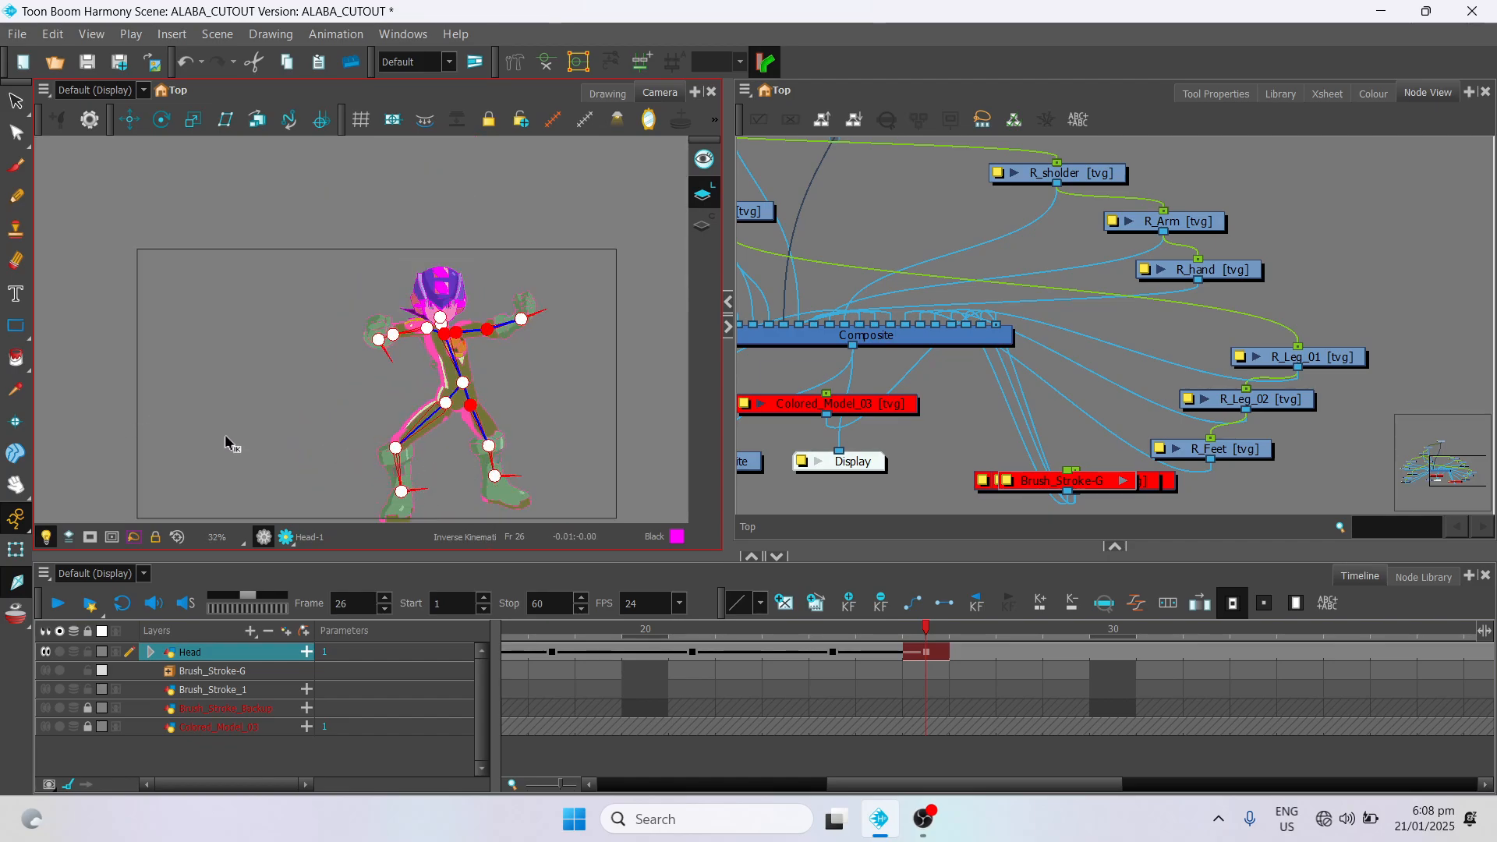
Step: Unpin the front hip joint and widen the stance at frame 26 by adjusting the front knee and rear ankle with Inverse Kinematics
{"action": "scroll", "coordinate": [437, 443], "scroll_direction": "up", "scroll_amount": 1}
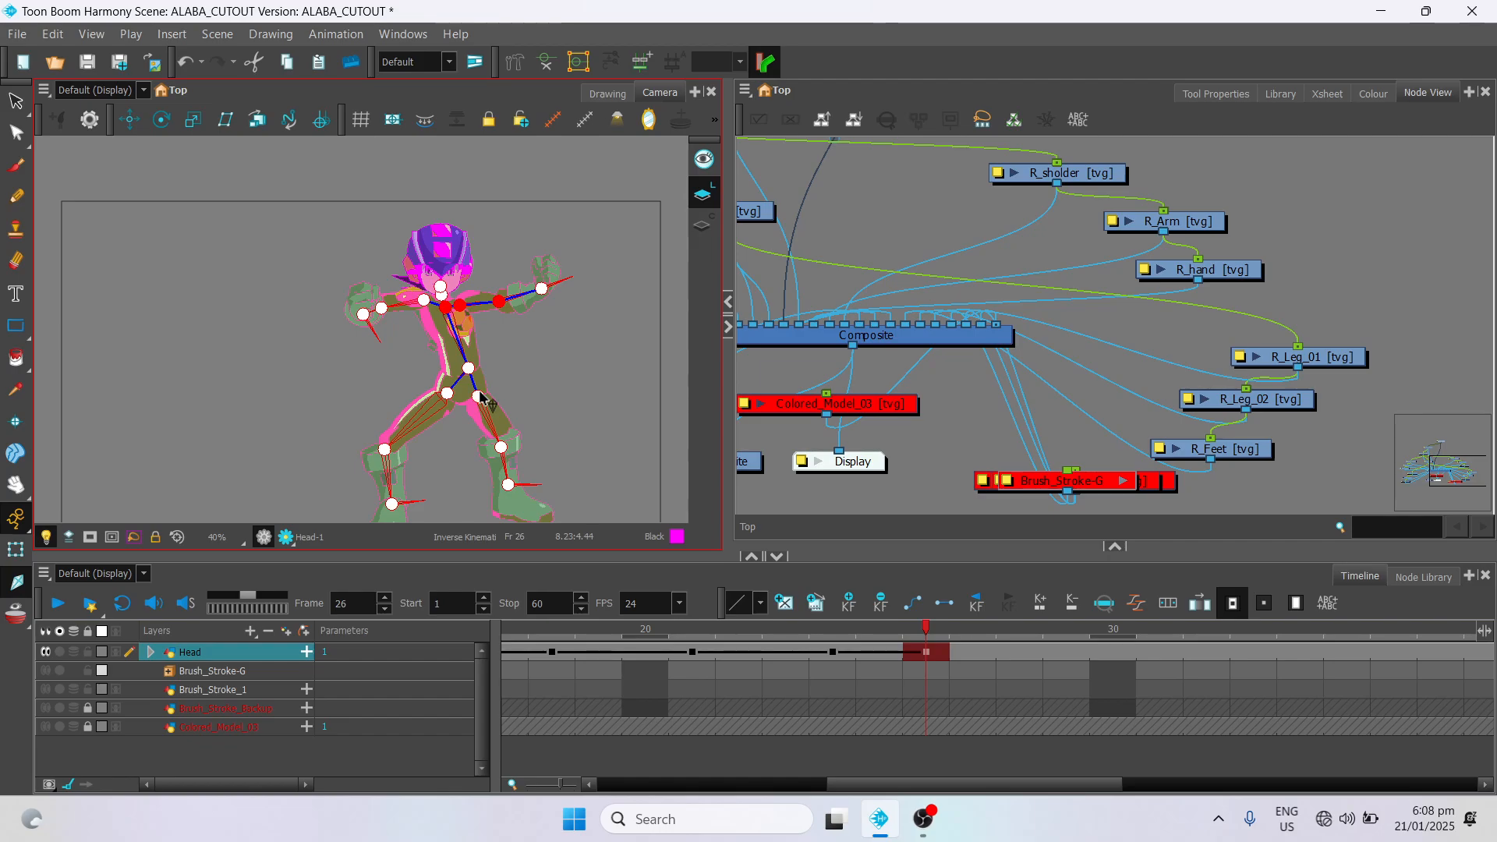
{"action": "left_click_drag", "start_coordinate": [504, 449], "coordinate": [541, 481]}
{"action": "left_click_drag", "start_coordinate": [393, 507], "coordinate": [375, 503]}
{"action": "scroll", "coordinate": [403, 469], "scroll_direction": "up", "scroll_amount": 1}
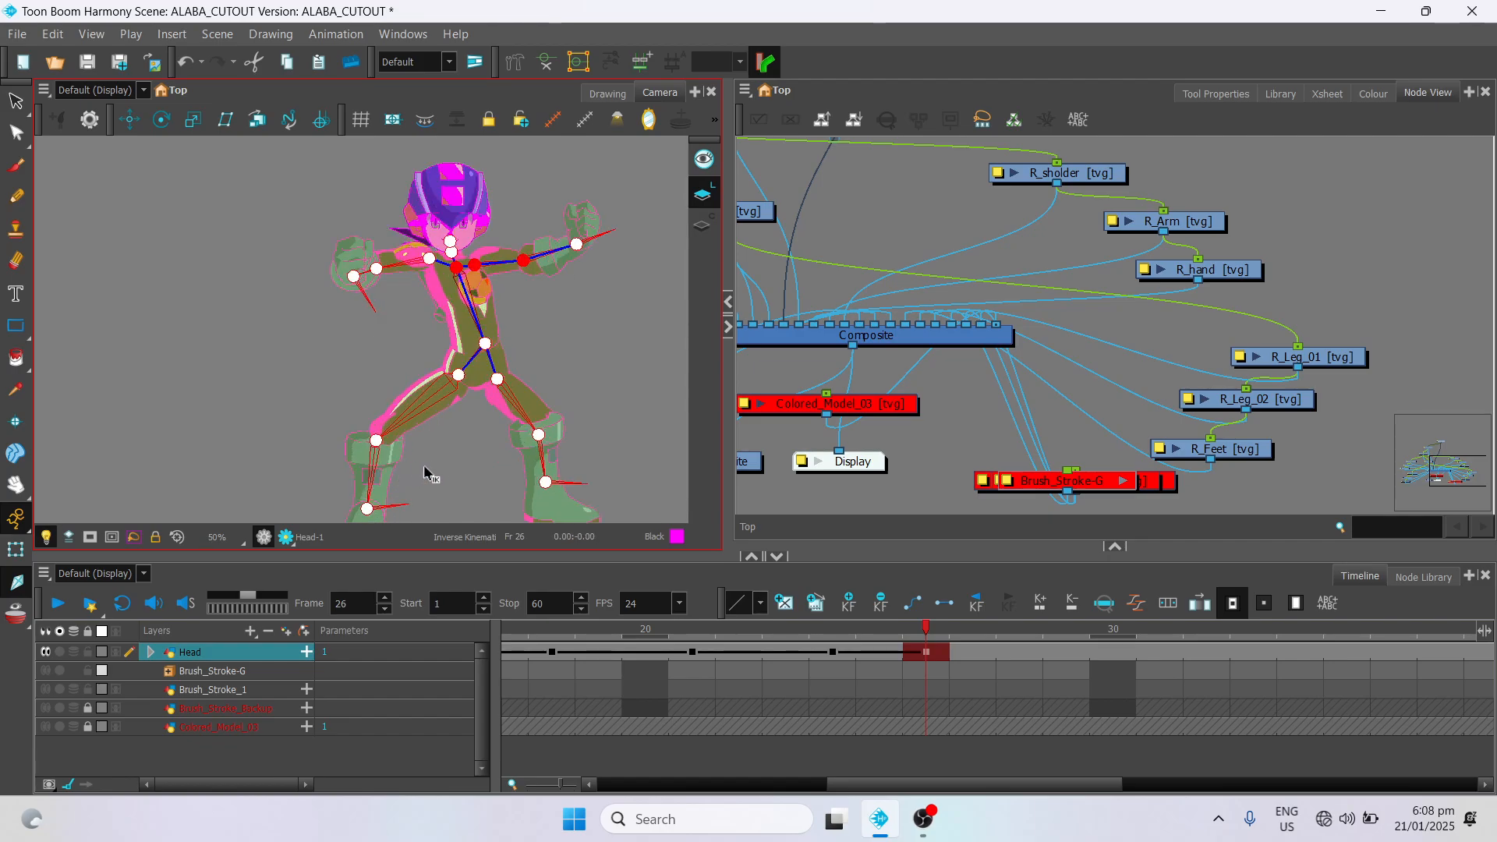
{"action": "key", "text": "space"}
{"action": "left_click_drag", "start_coordinate": [460, 485], "coordinate": [460, 399]}
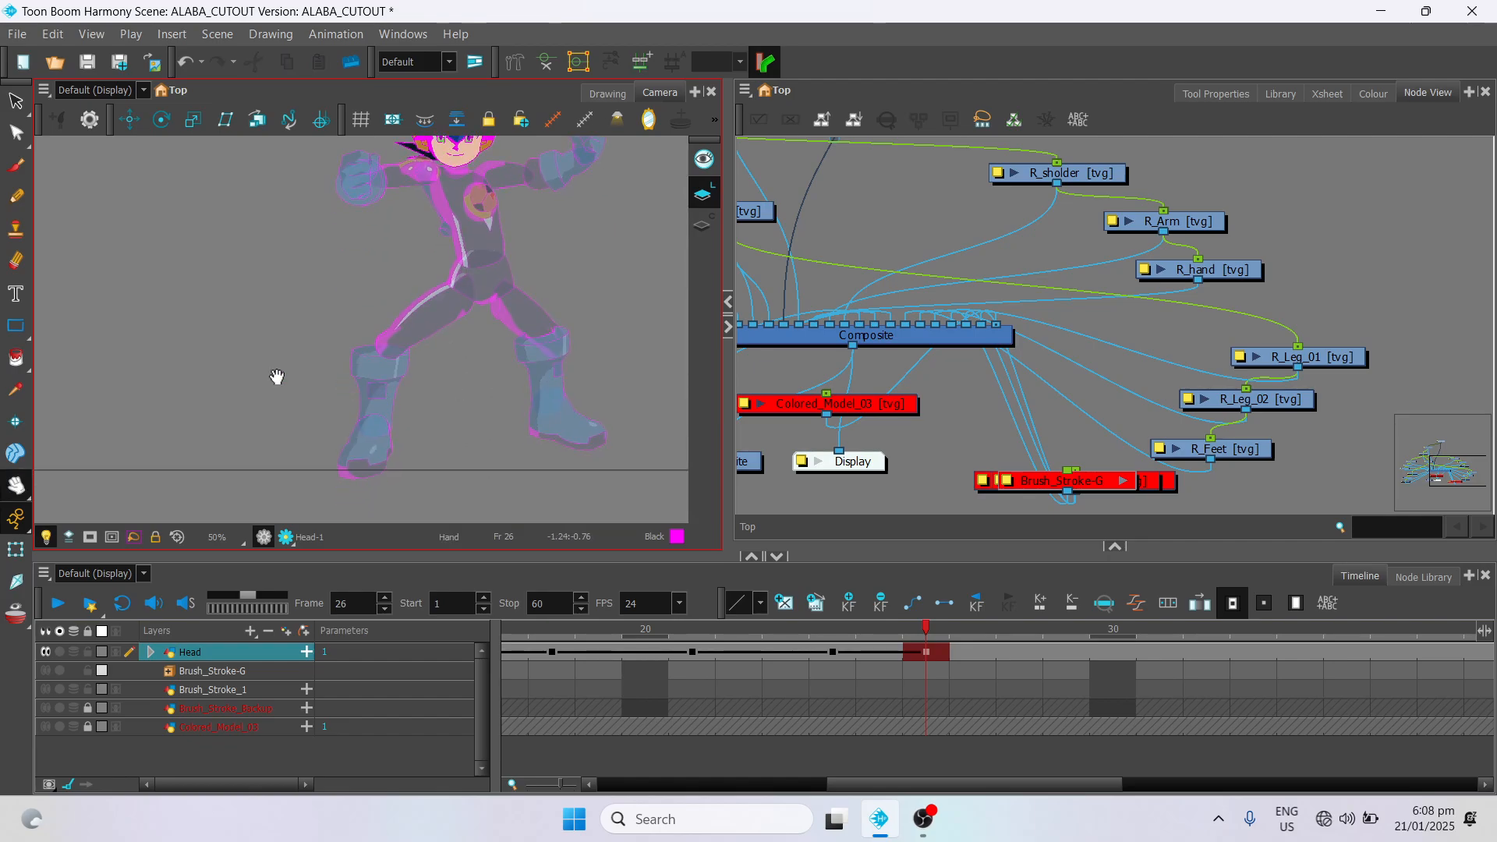
{"action": "left_click", "coordinate": [15, 581]}
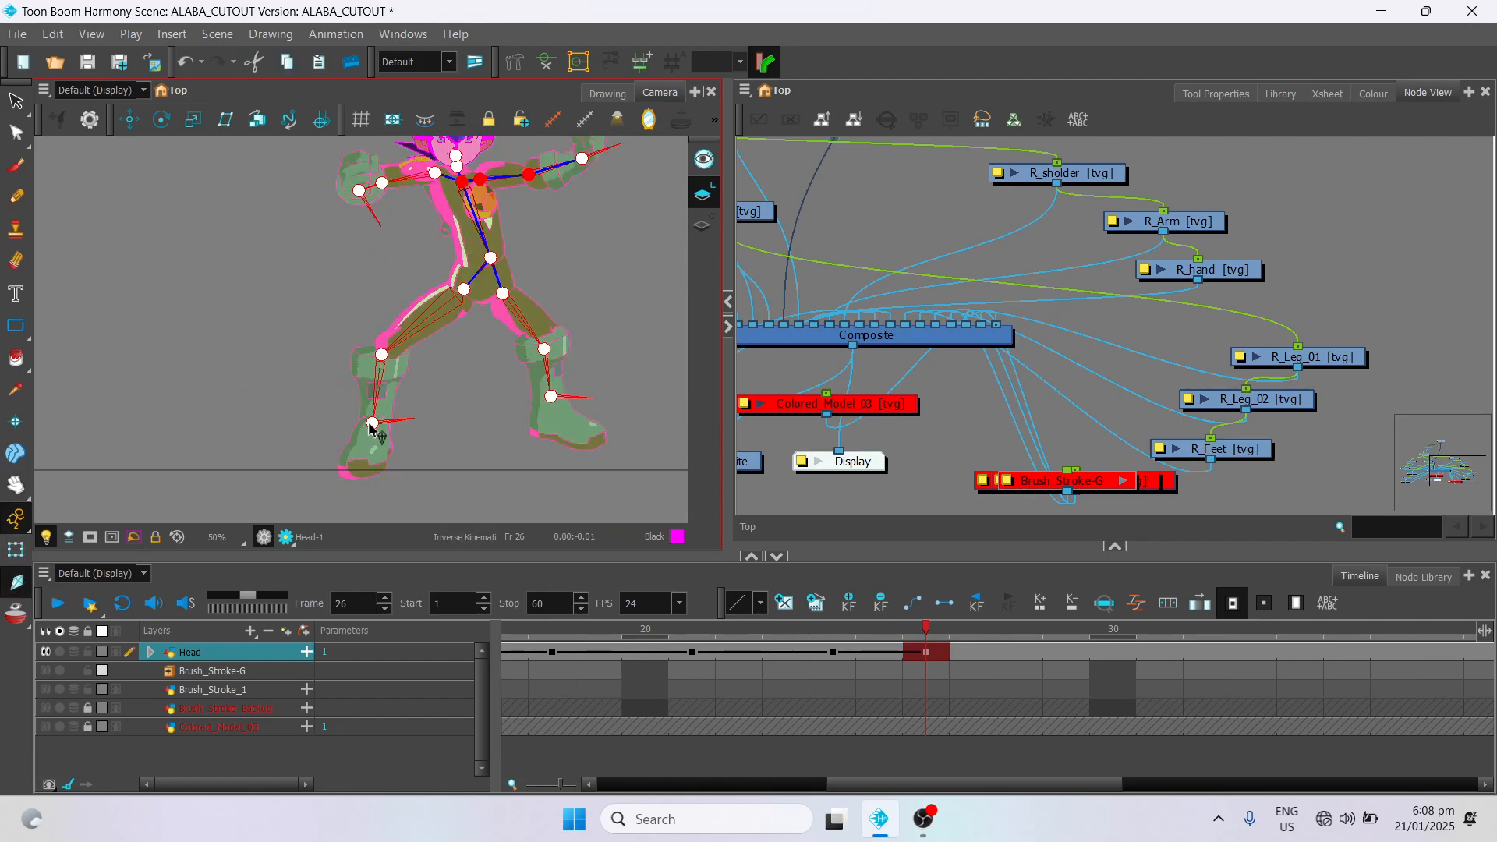
{"action": "mouse_move", "coordinate": [372, 427]}
{"action": "left_mouse_down"}
{"action": "mouse_move", "coordinate": [352, 423]}
{"action": "mouse_move", "coordinate": [395, 424]}
{"action": "left_mouse_up"}
Step: Bend the forward arm upward and tuck the rear forearm around its pinned elbow at frame 26 with Inverse Kinematics
{"action": "key", "text": "space"}
{"action": "left_click_drag", "start_coordinate": [526, 315], "coordinate": [517, 453]}
{"action": "left_click", "coordinate": [932, 659]}
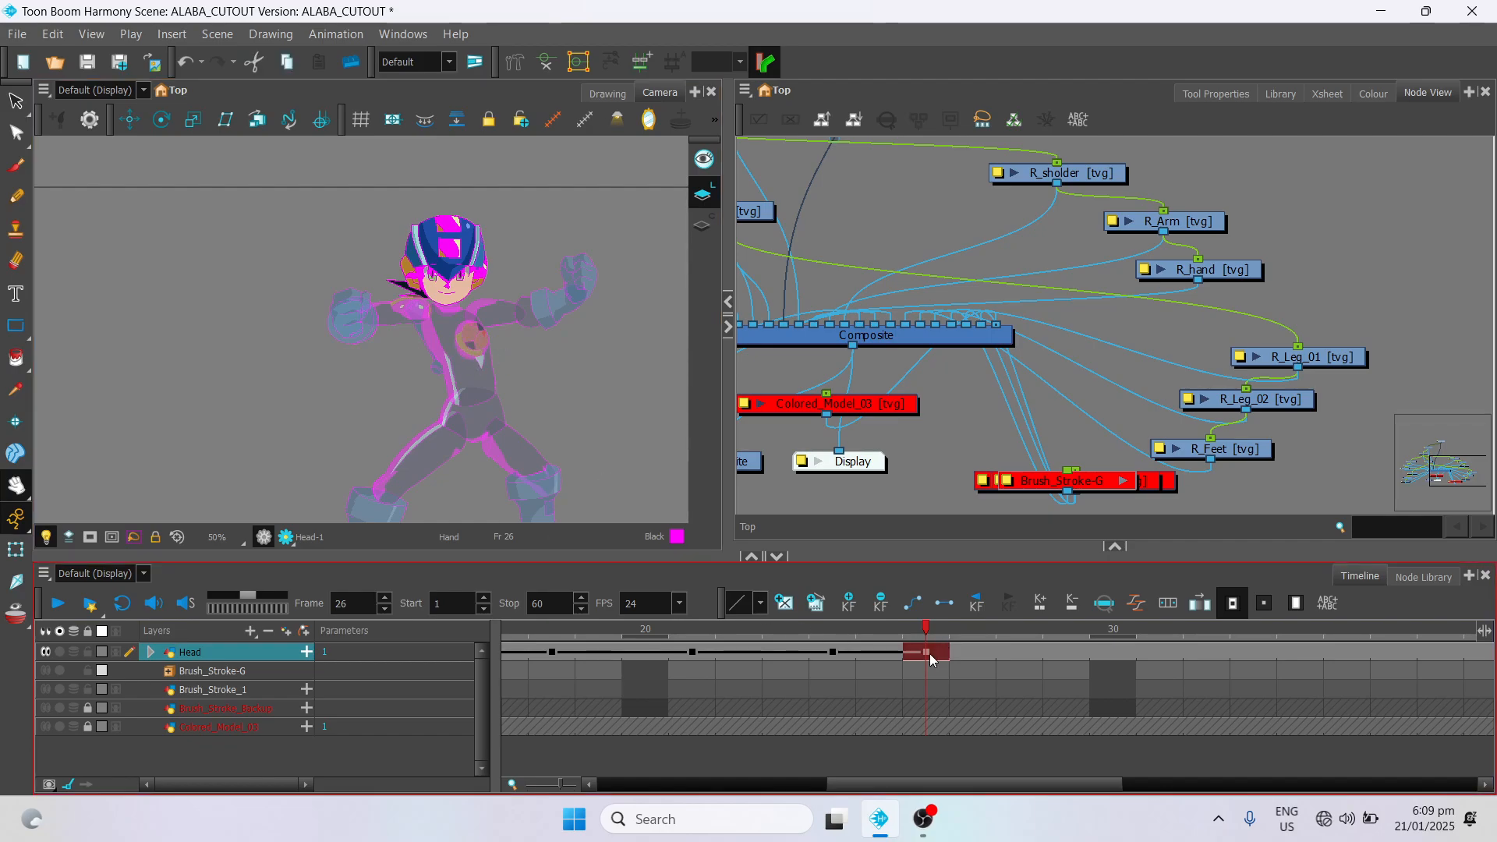
{"action": "left_click", "coordinate": [16, 582]}
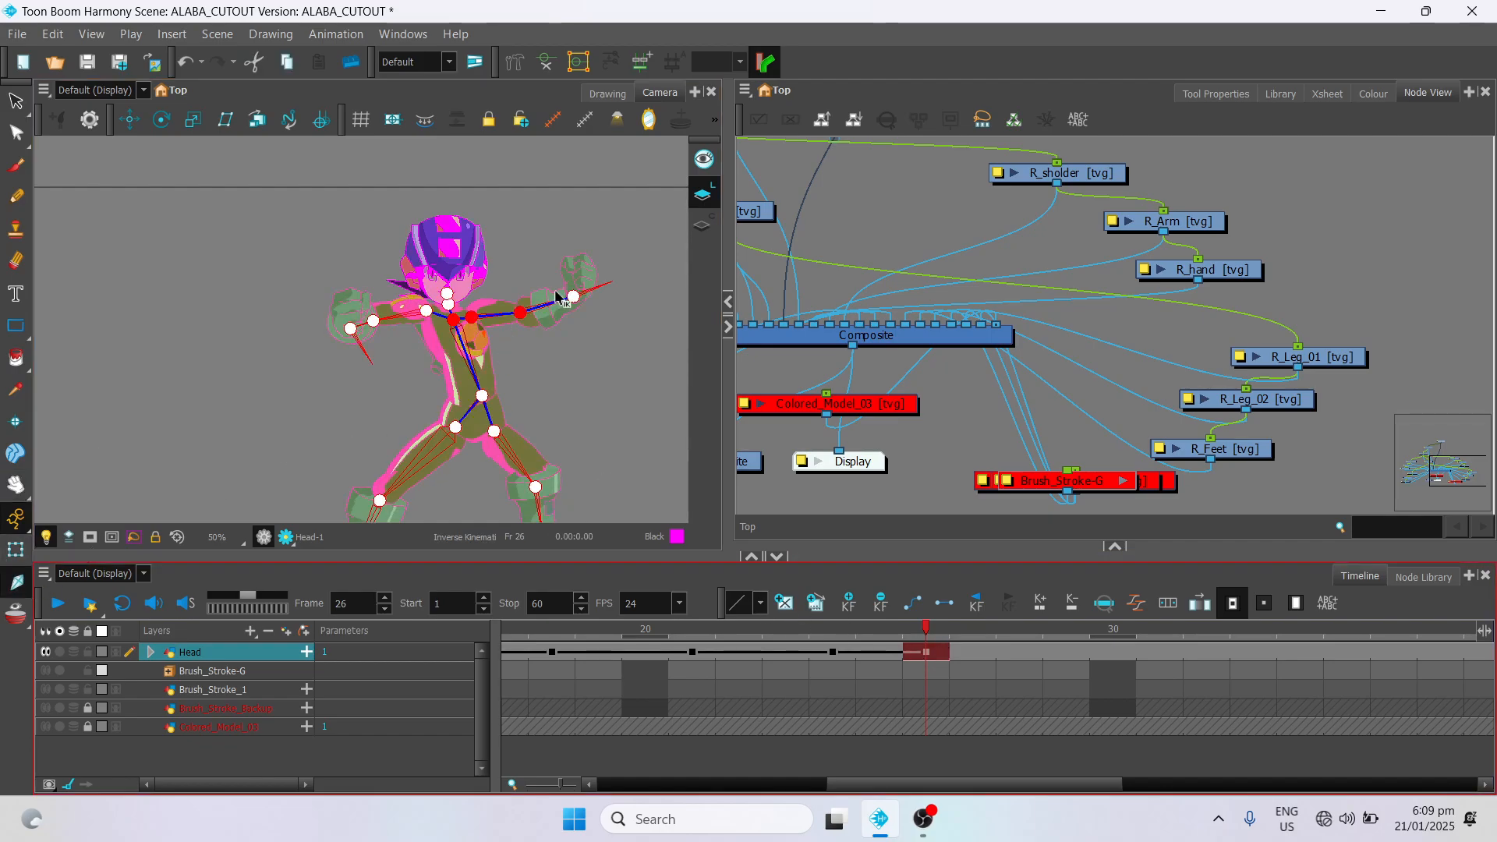
{"action": "left_click_drag", "start_coordinate": [599, 295], "coordinate": [637, 292]}
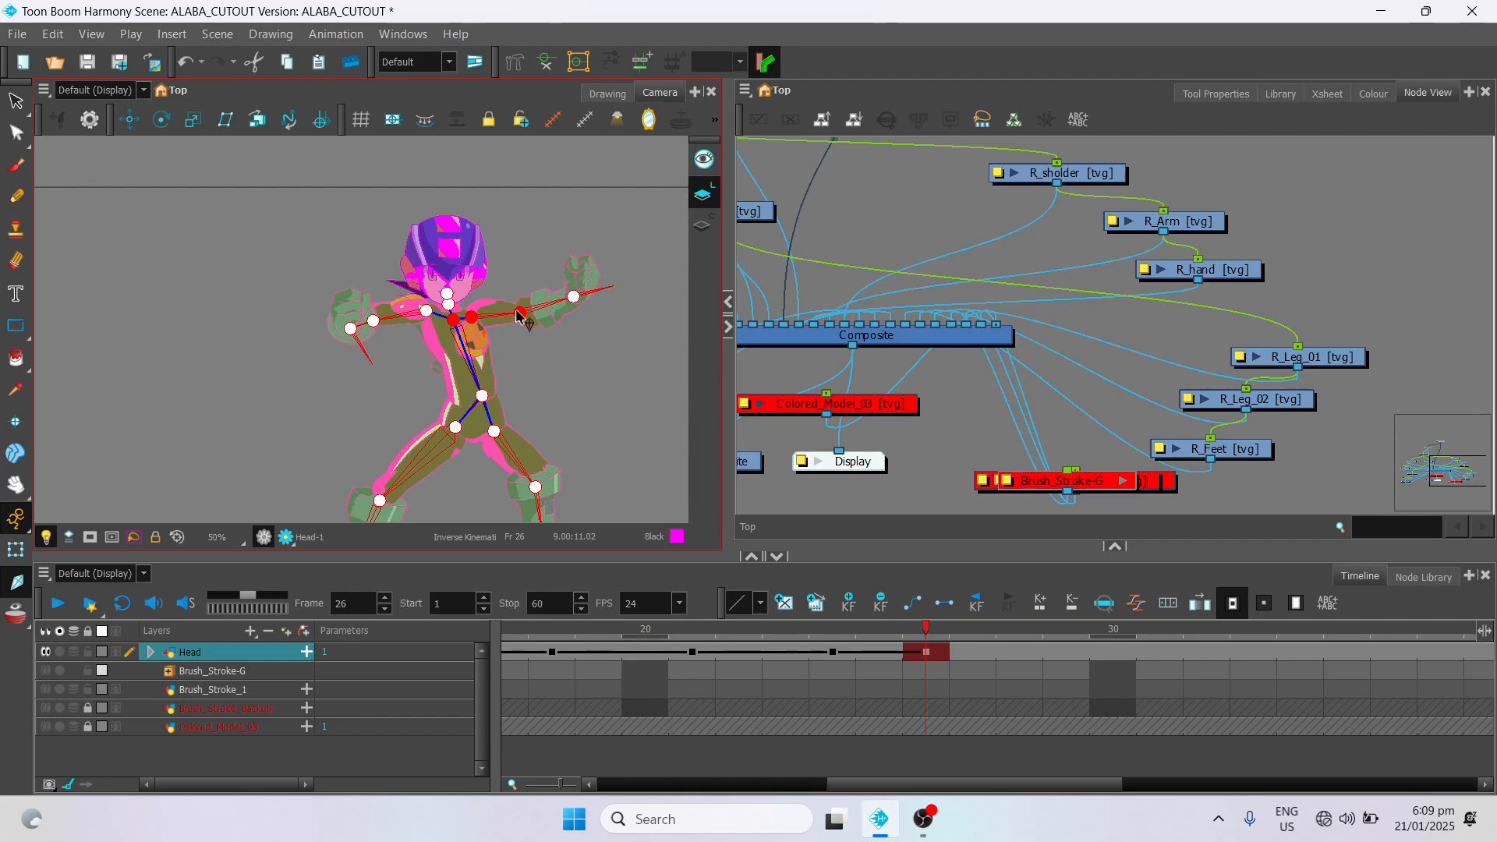
{"action": "left_click_drag", "start_coordinate": [596, 295], "coordinate": [571, 249]}
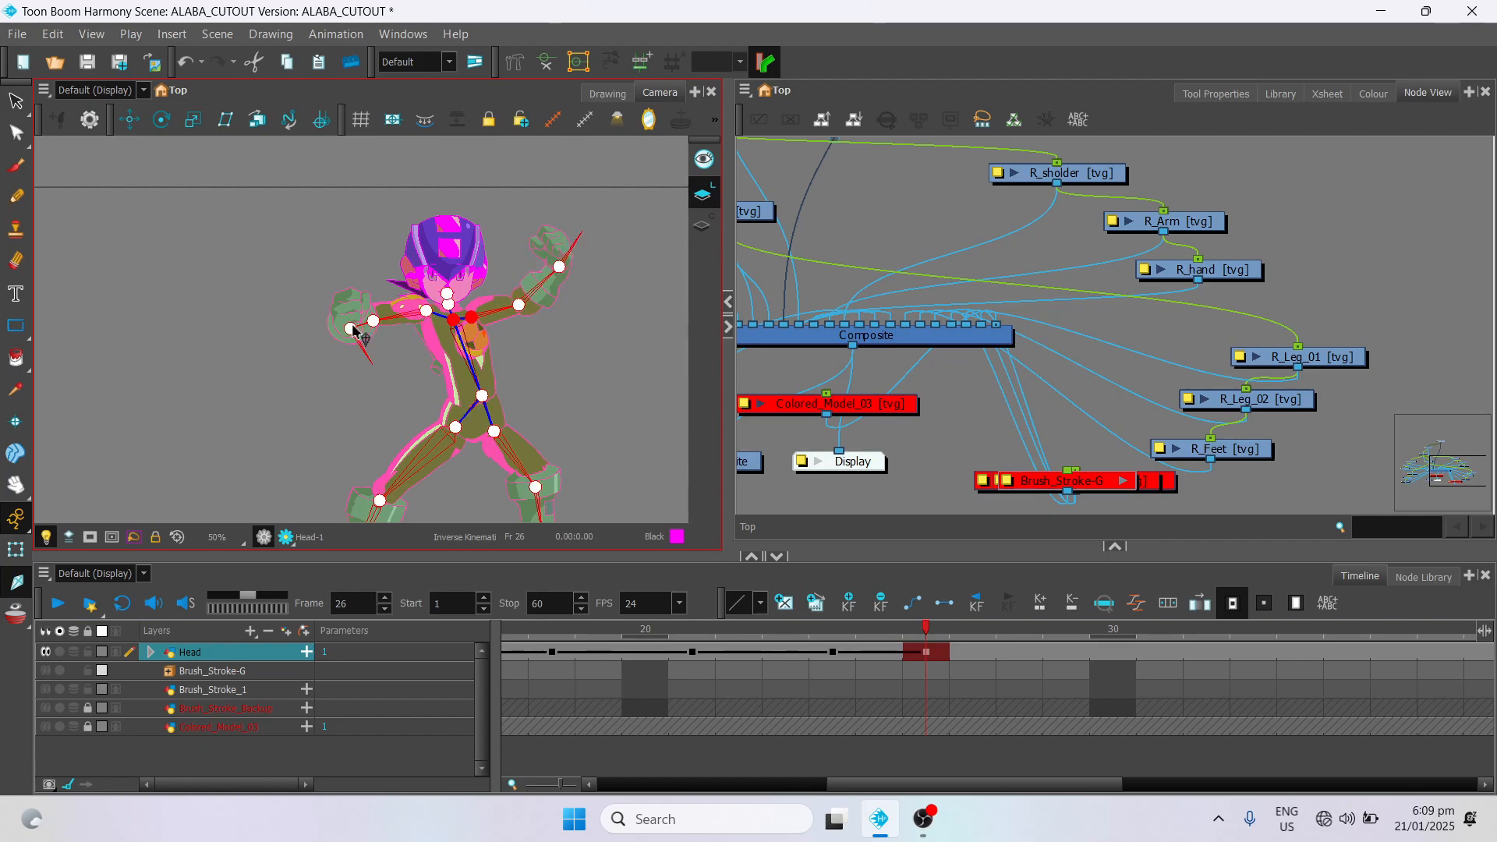
{"action": "mouse_move", "coordinate": [353, 329]}
{"action": "left_mouse_down"}
{"action": "mouse_move", "coordinate": [348, 313]}
{"action": "mouse_move", "coordinate": [366, 356]}
{"action": "mouse_move", "coordinate": [349, 329]}
{"action": "left_mouse_up"}
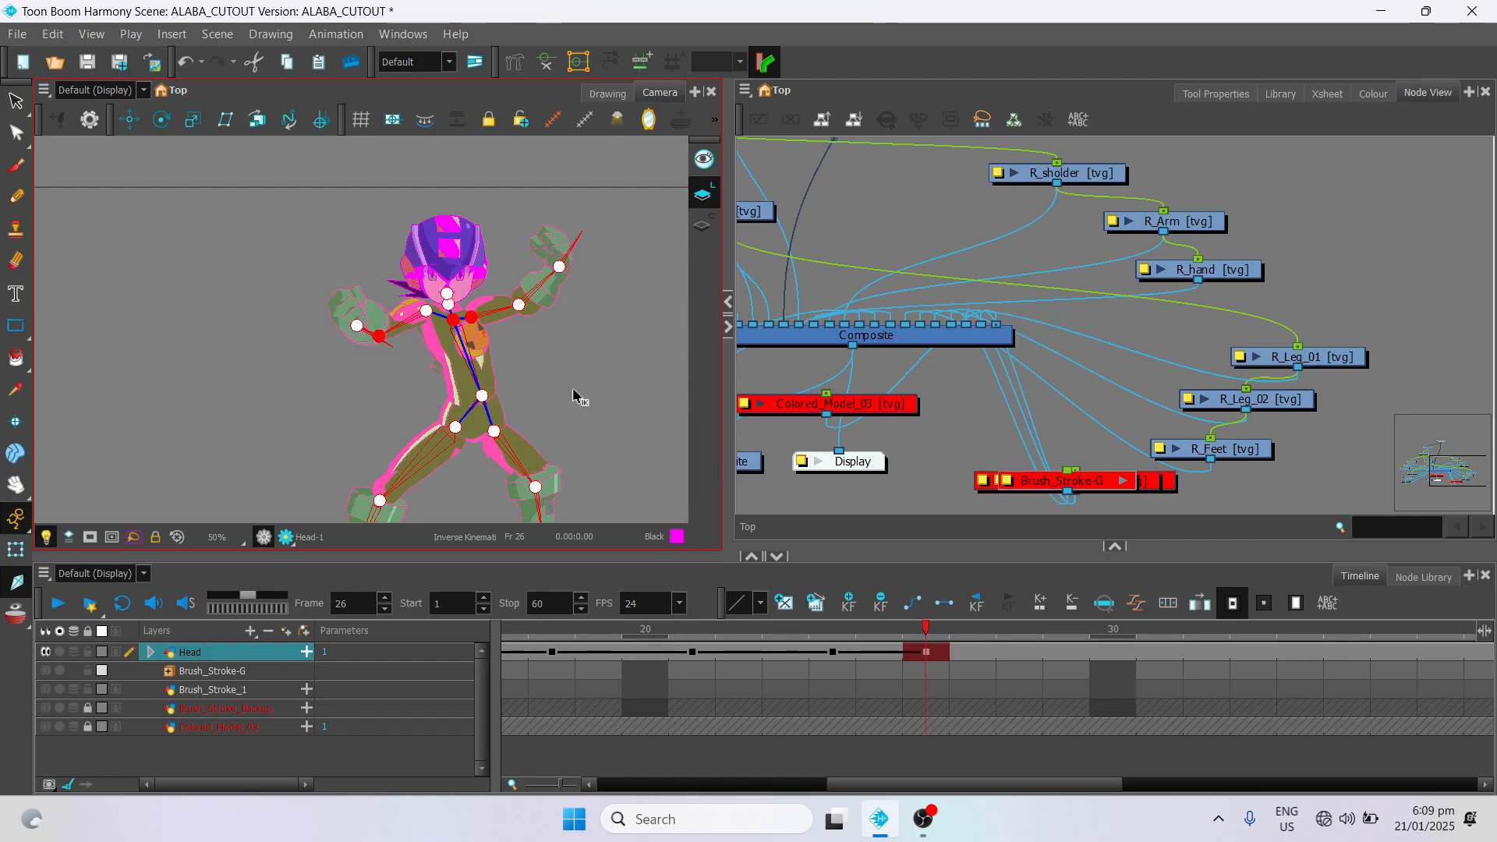
Step: Add a keyframe at frame 28 and lower the whole character slightly with Translate
{"action": "left_click", "coordinate": [928, 630]}
{"action": "mouse_move", "coordinate": [928, 630]}
{"action": "left_mouse_down"}
{"action": "mouse_move", "coordinate": [786, 630]}
{"action": "mouse_move", "coordinate": [973, 630]}
{"action": "mouse_move", "coordinate": [669, 627]}
{"action": "mouse_move", "coordinate": [974, 630]}
{"action": "mouse_move", "coordinate": [787, 630]}
{"action": "mouse_move", "coordinate": [952, 620]}
{"action": "left_mouse_up"}
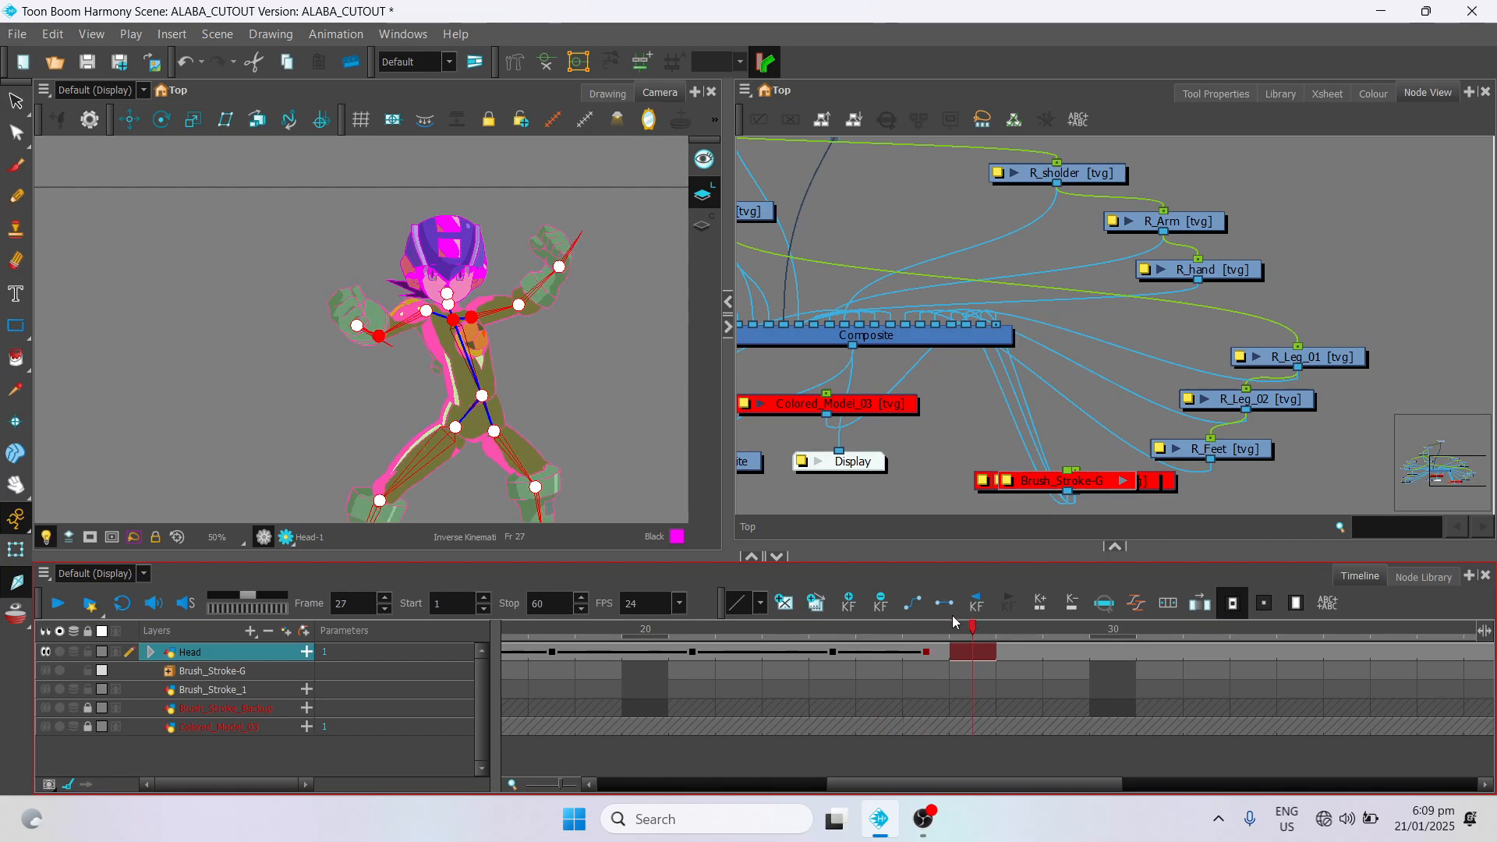
{"action": "scroll", "coordinate": [576, 445], "scroll_direction": "down", "scroll_amount": 1}
{"action": "scroll", "coordinate": [537, 427], "scroll_direction": "down", "scroll_amount": 2}
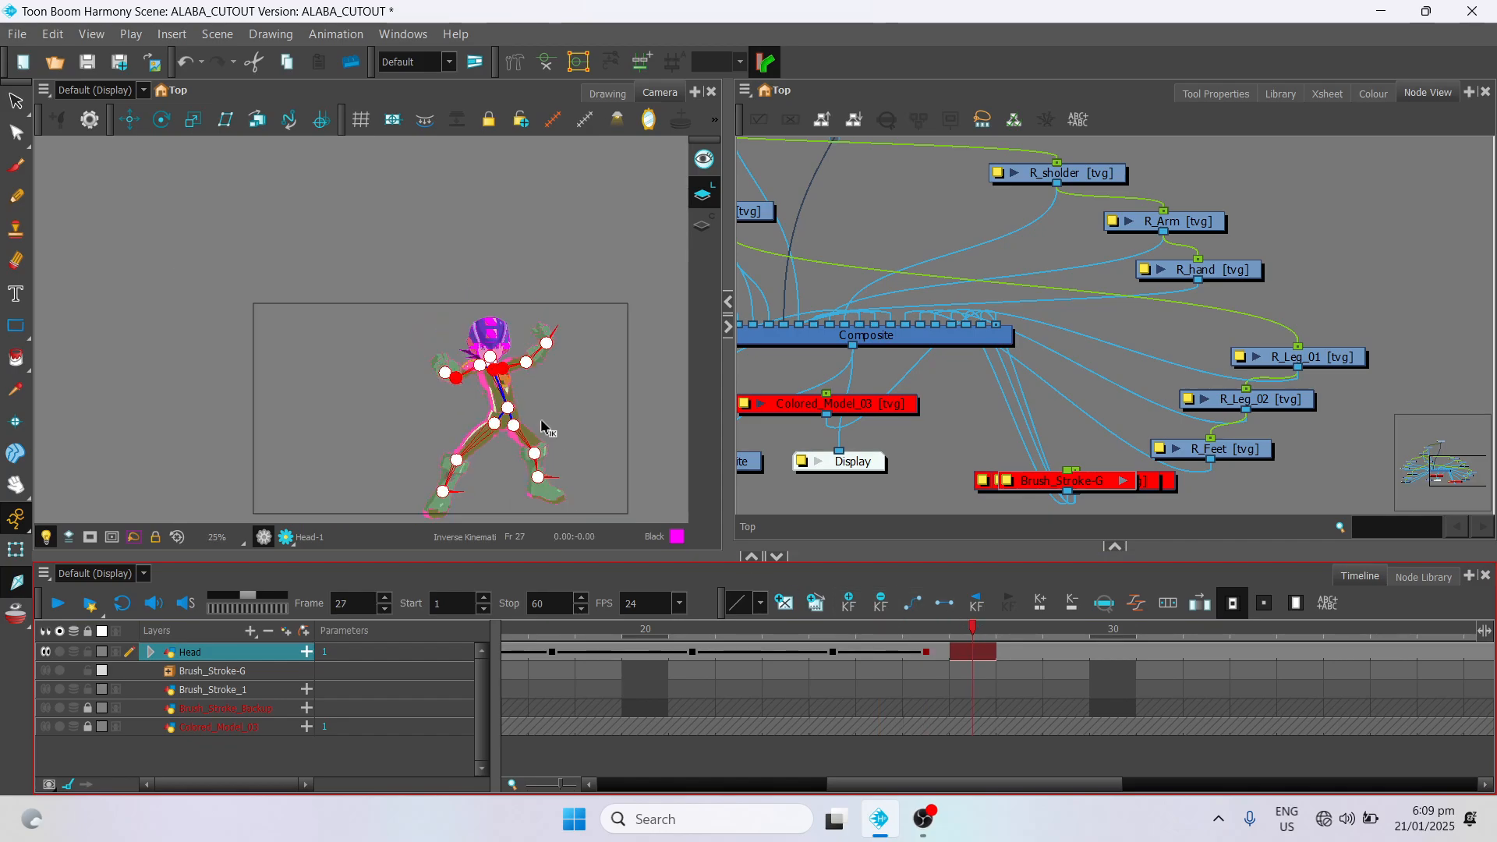
{"action": "left_click", "coordinate": [925, 652]}
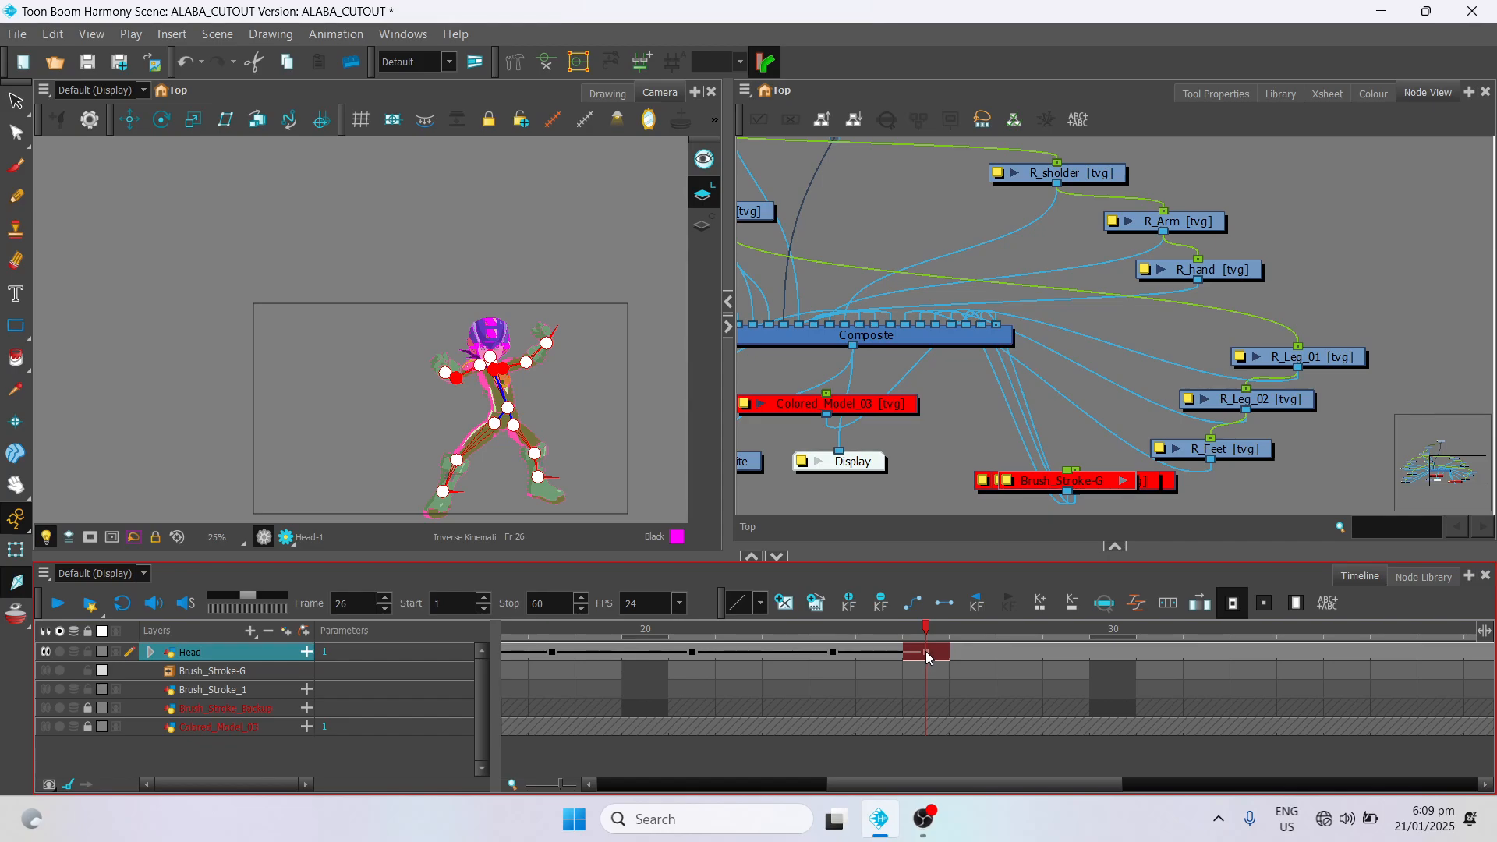
{"action": "mouse_move", "coordinate": [932, 632]}
{"action": "left_mouse_down"}
{"action": "mouse_move", "coordinate": [760, 644]}
{"action": "mouse_move", "coordinate": [947, 626]}
{"action": "left_mouse_up"}
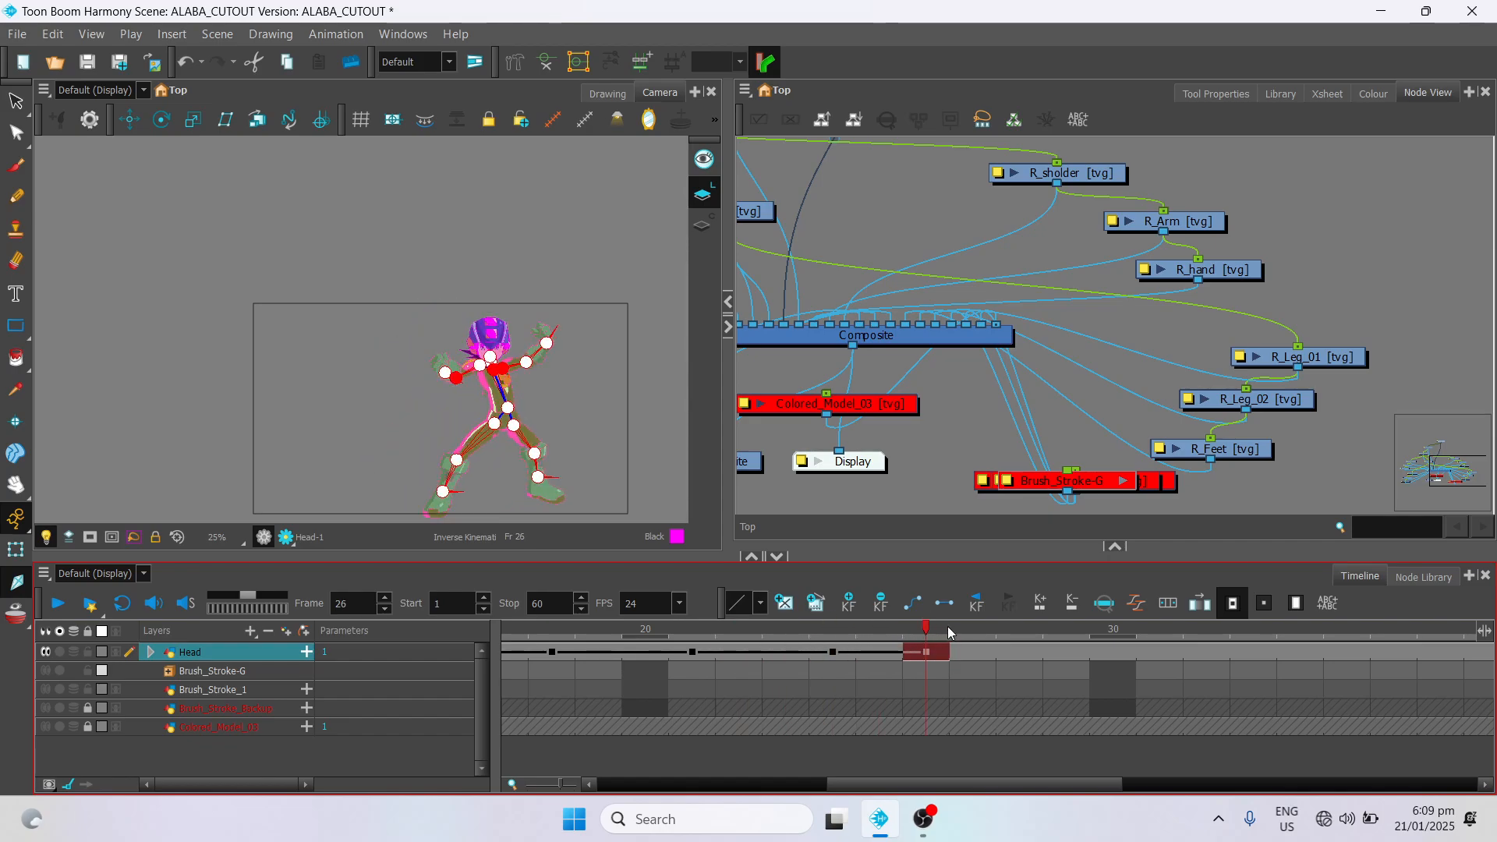
{"action": "left_click", "coordinate": [1006, 658]}
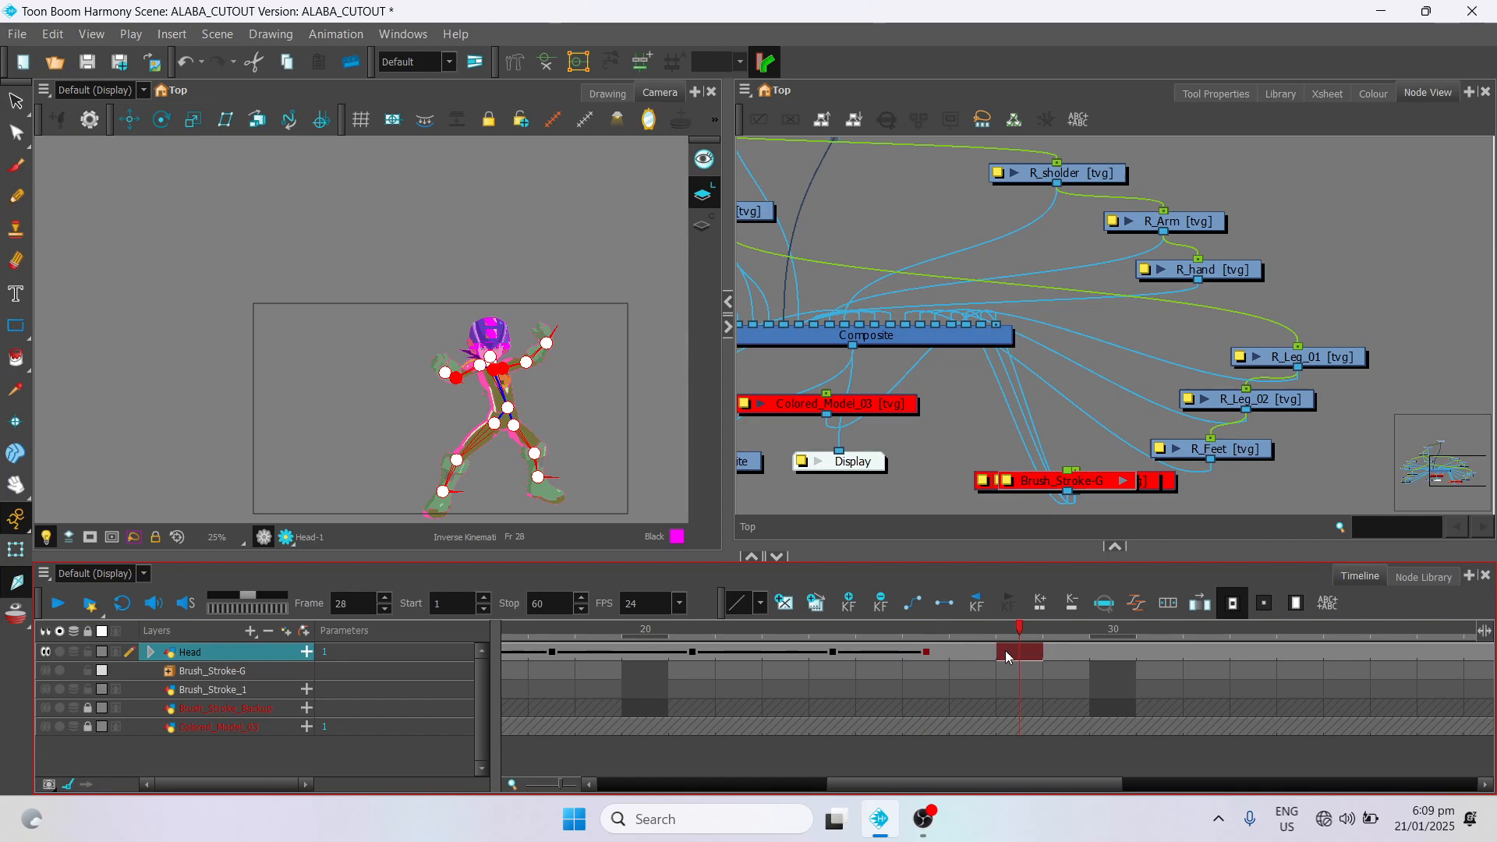
{"action": "left_click", "coordinate": [926, 653]}
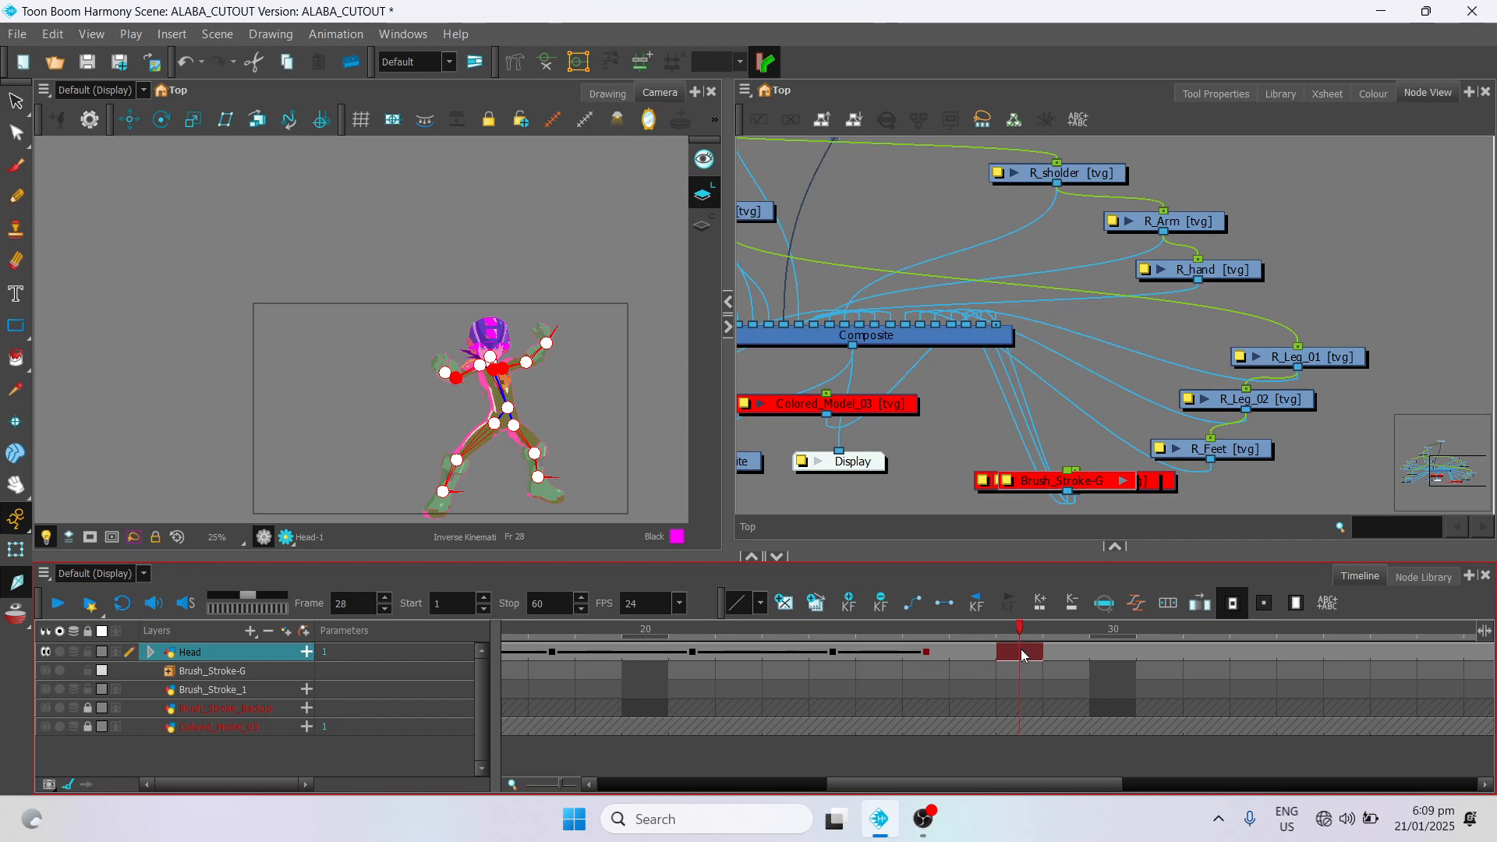
{"action": "left_click", "coordinate": [850, 602]}
{"action": "scroll", "coordinate": [457, 422], "scroll_direction": "up", "scroll_amount": 1}
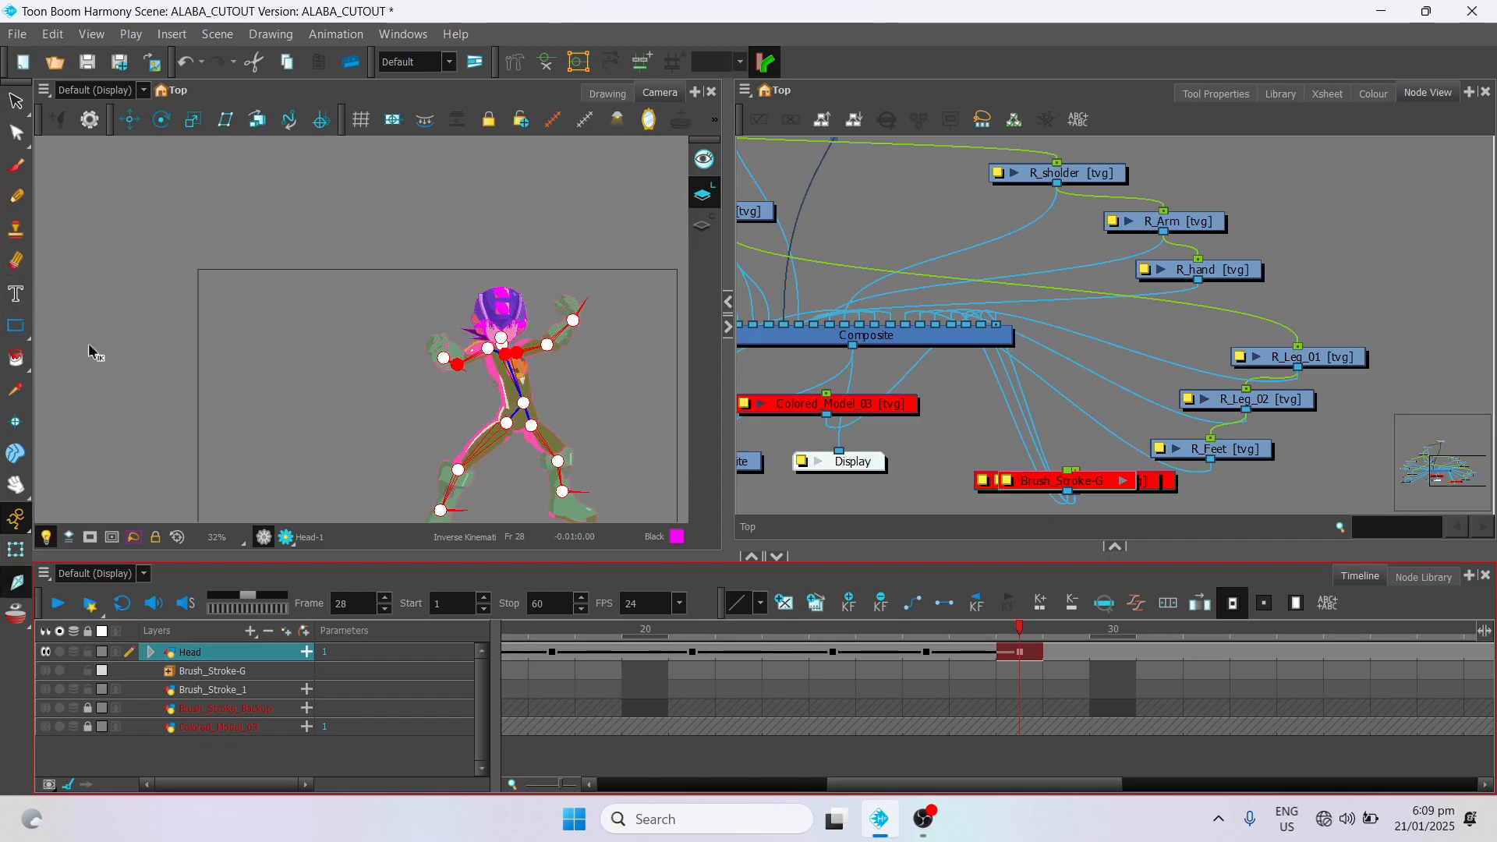
{"action": "left_click", "coordinate": [22, 130]}
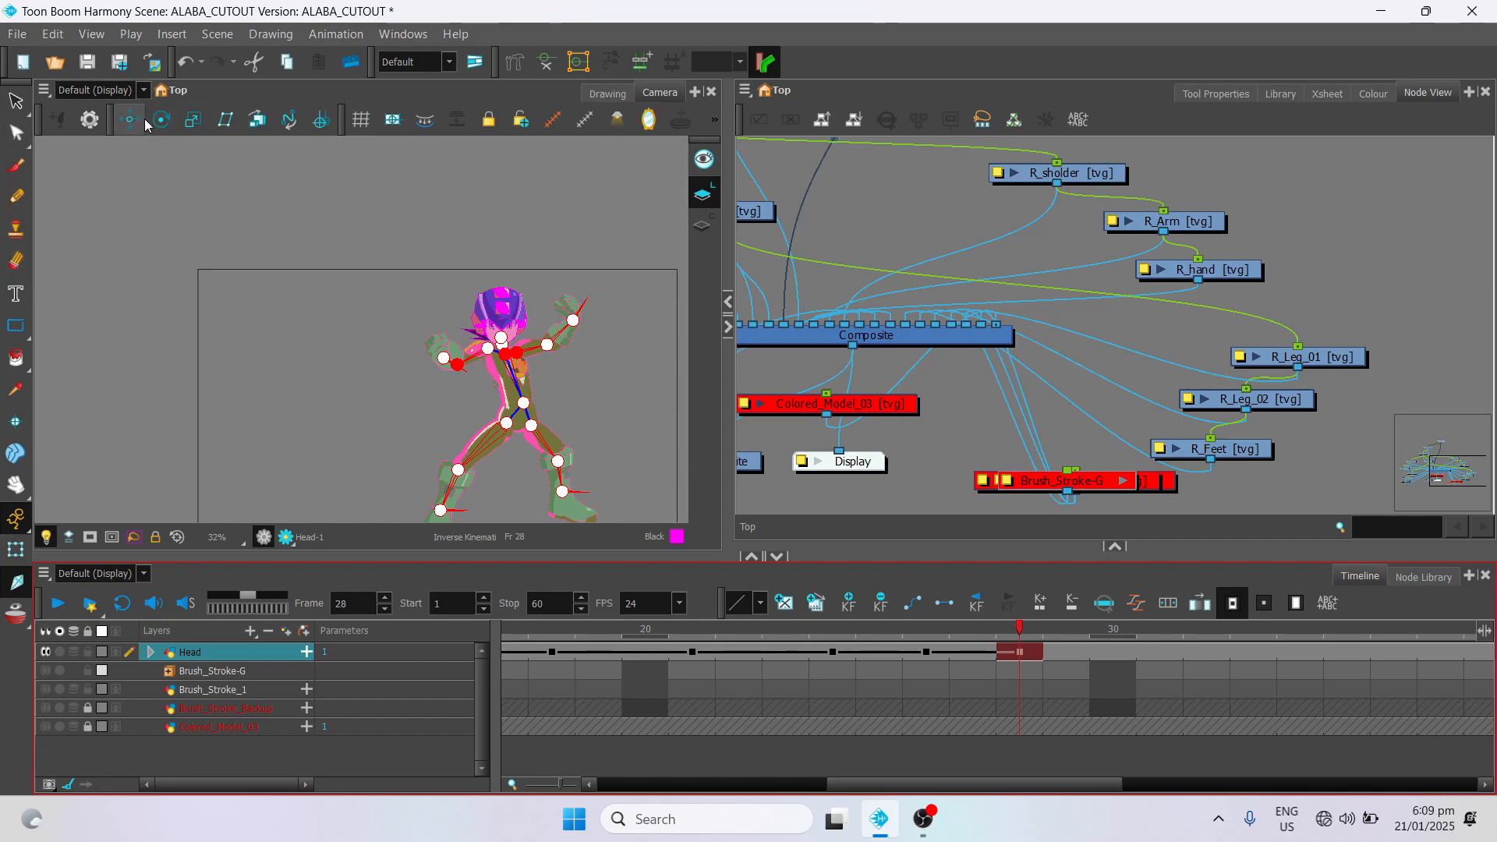
{"action": "left_click_drag", "start_coordinate": [507, 313], "coordinate": [507, 320]}
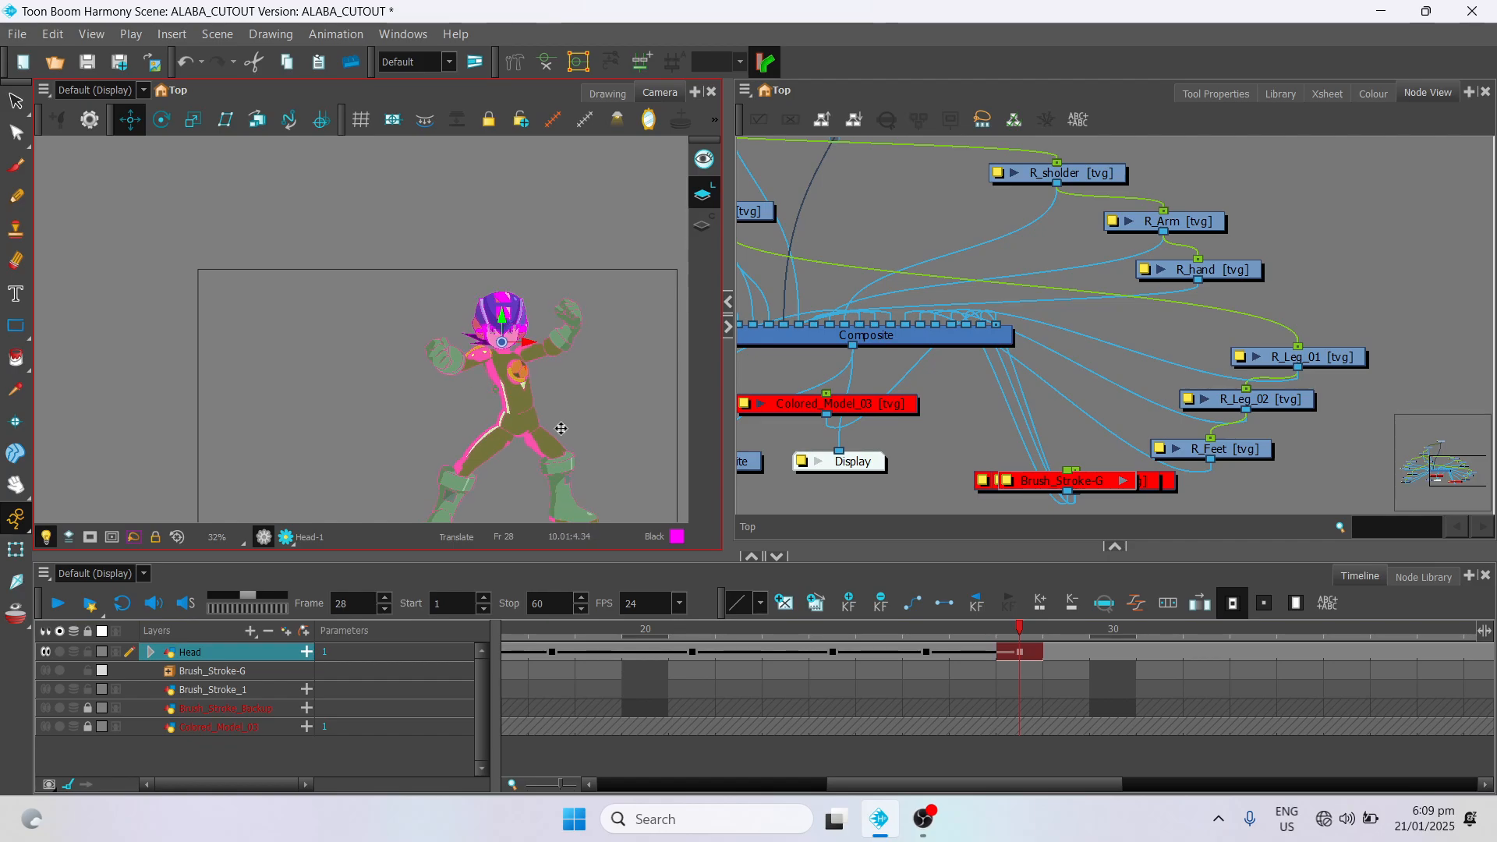
Step: Bend both legs slightly to settle the landing stance and nudge both hands inward at frame 28 with Inverse Kinematics
{"action": "scroll", "coordinate": [561, 429], "scroll_direction": "up", "scroll_amount": 1}
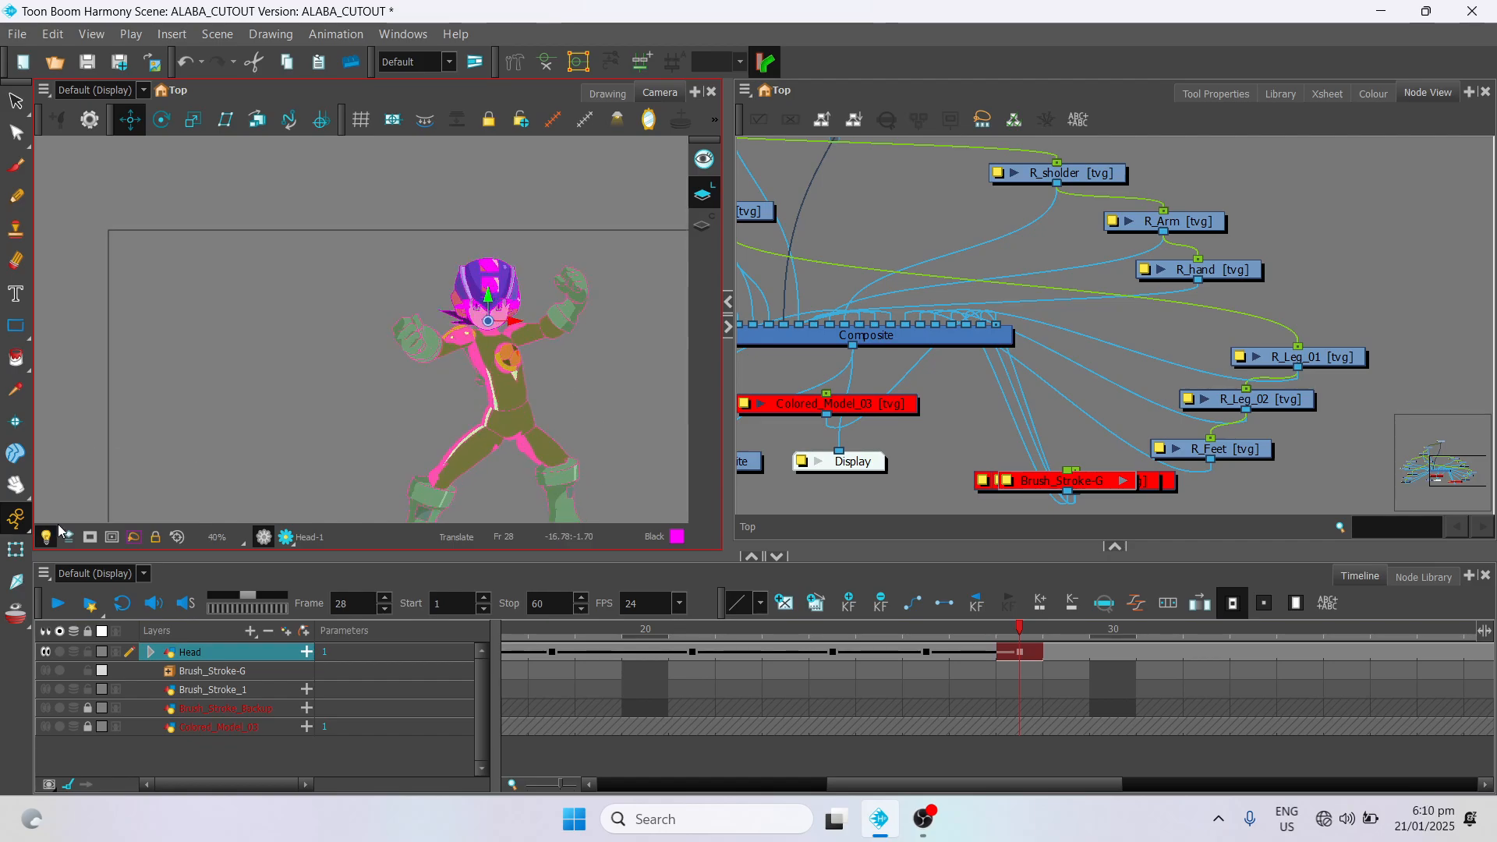
{"action": "left_click", "coordinate": [16, 582]}
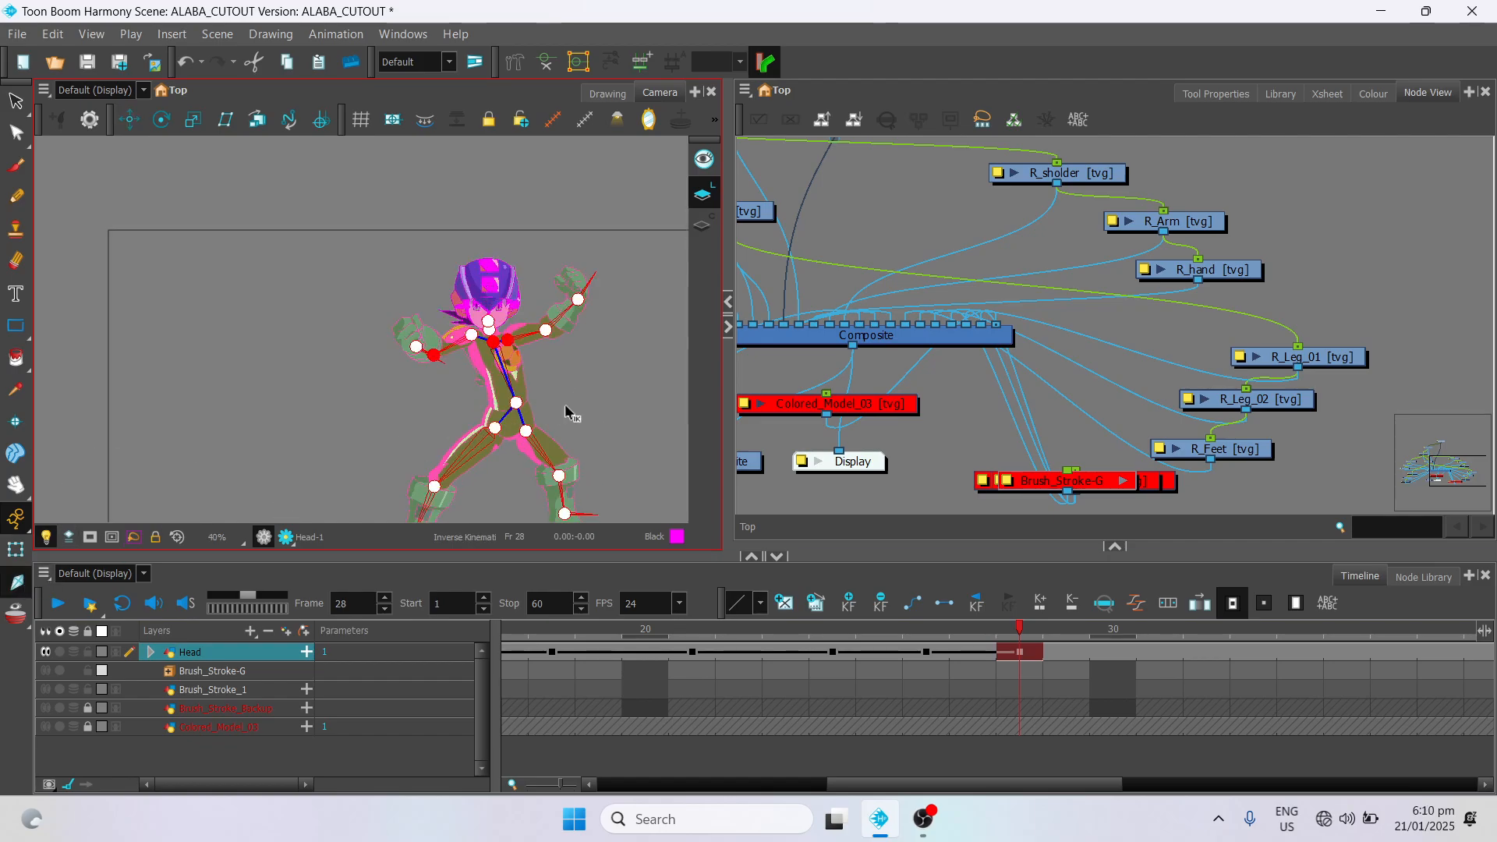
{"action": "key", "text": "space"}
{"action": "left_click_drag", "start_coordinate": [590, 373], "coordinate": [535, 282]}
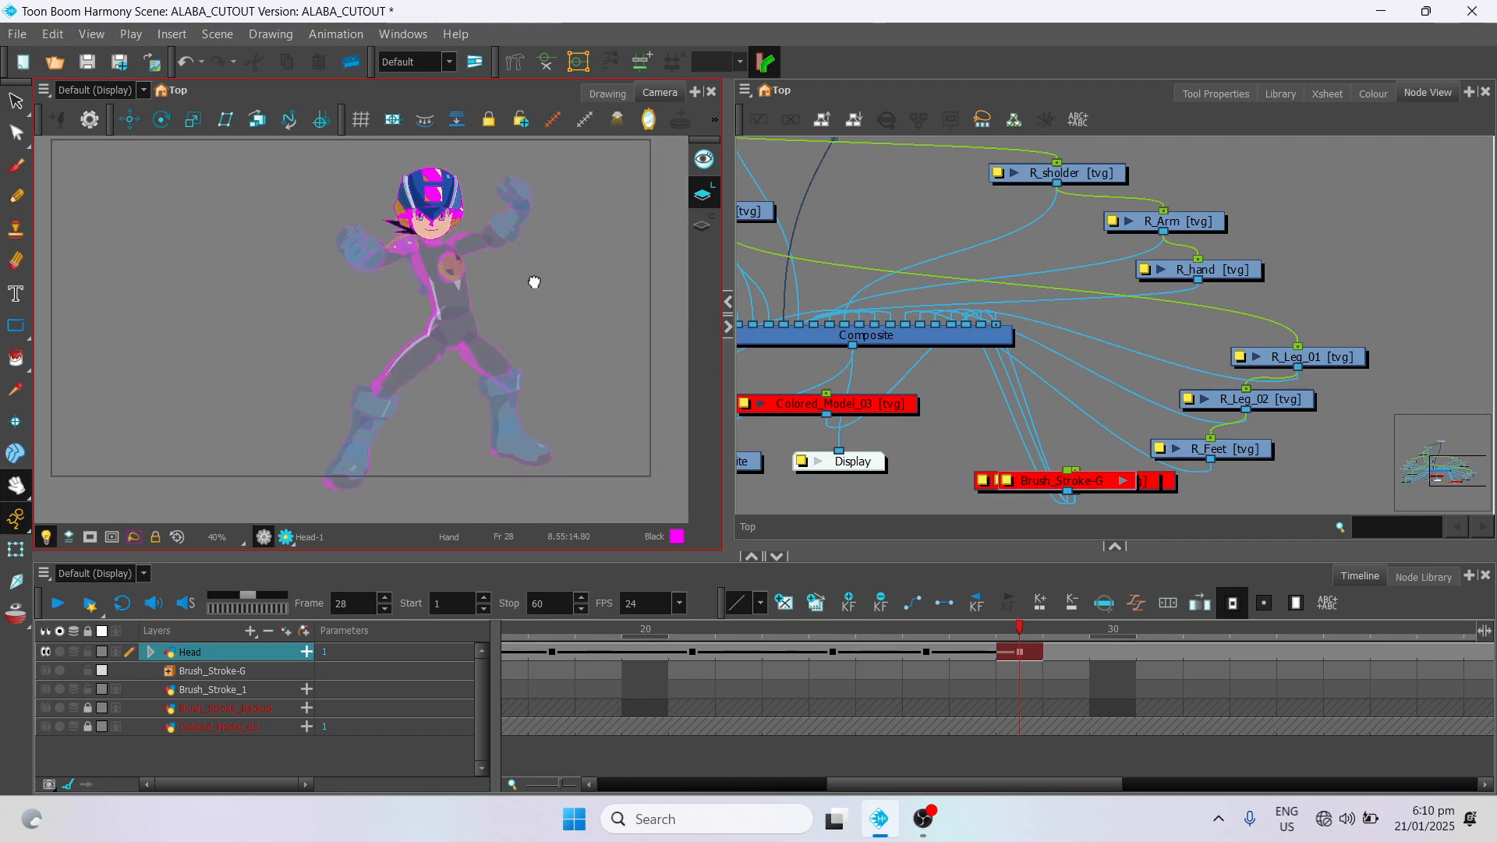
{"action": "left_click", "coordinate": [16, 581]}
{"action": "left_click_drag", "start_coordinate": [378, 395], "coordinate": [372, 438]}
{"action": "left_click_drag", "start_coordinate": [499, 388], "coordinate": [532, 415]}
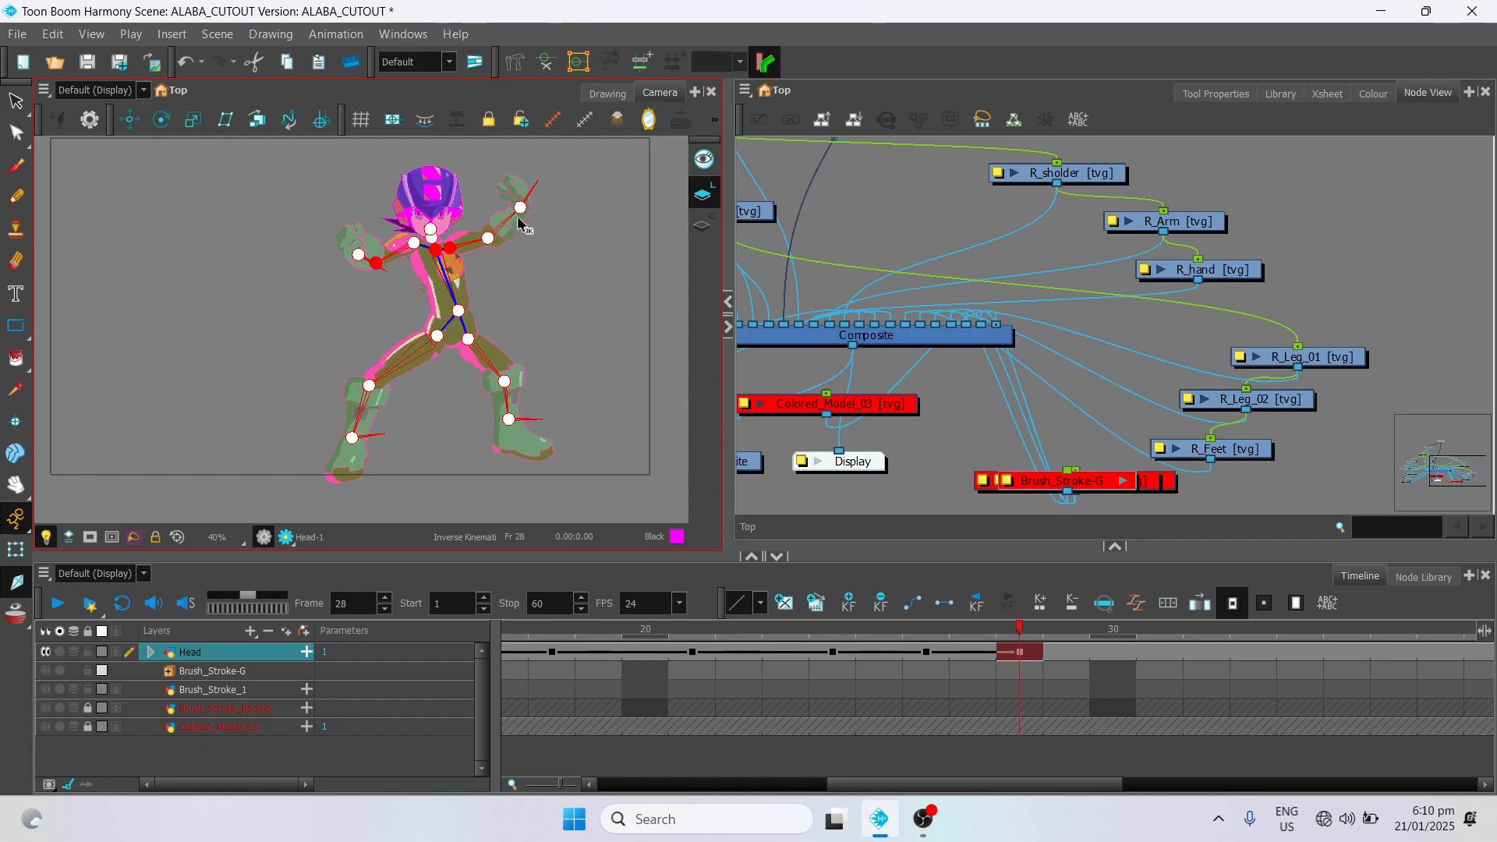
{"action": "left_click_drag", "start_coordinate": [519, 217], "coordinate": [514, 214]}
{"action": "left_click_drag", "start_coordinate": [356, 252], "coordinate": [360, 250]}
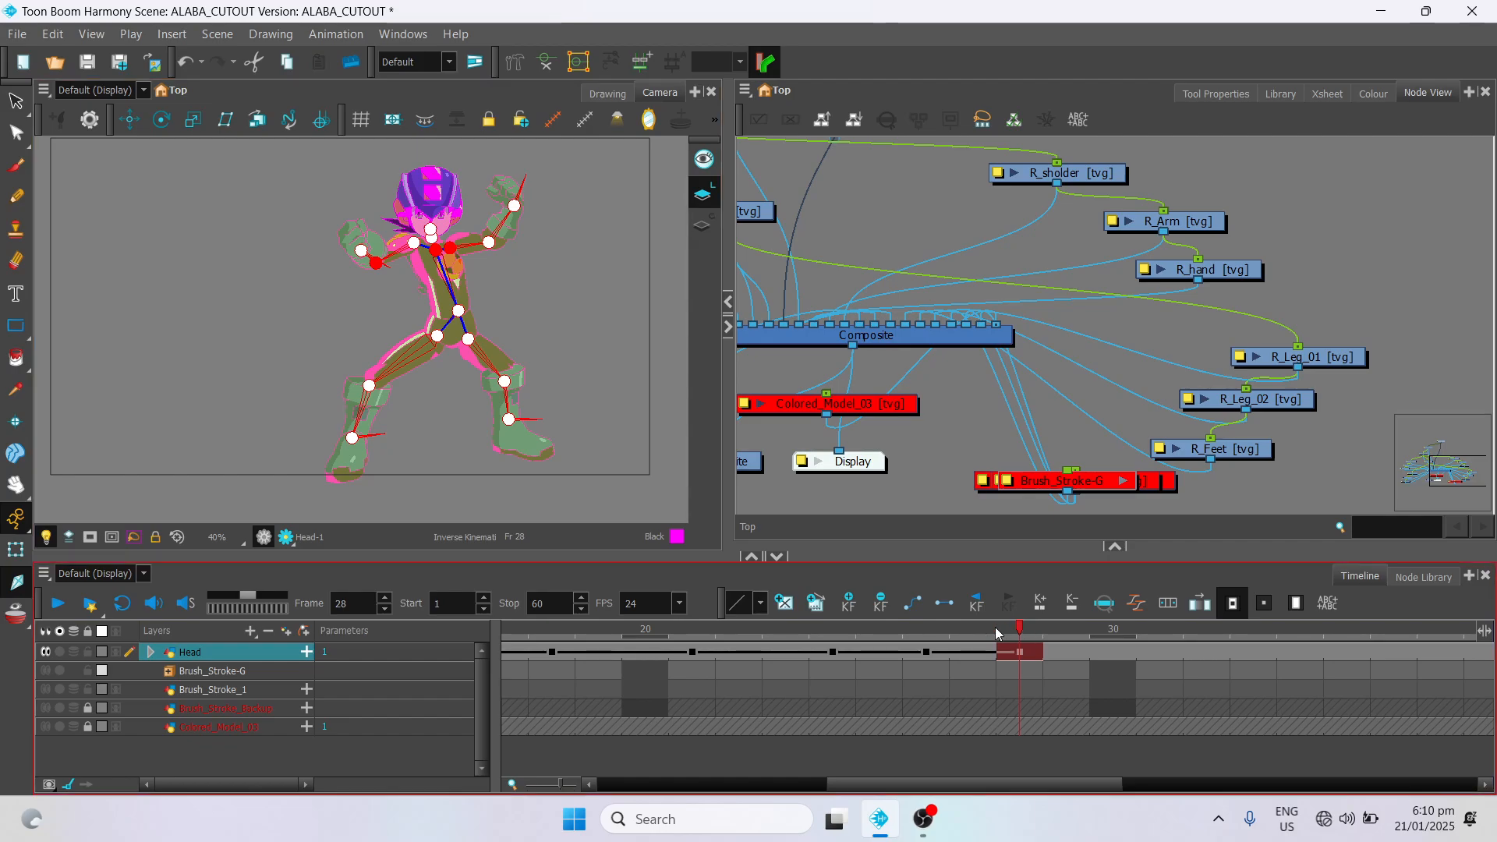
Step: Add a keyframe at frame 32 and raise the whole character slightly with Translate
{"action": "left_click_drag", "start_coordinate": [1020, 627], "coordinate": [1114, 634]}
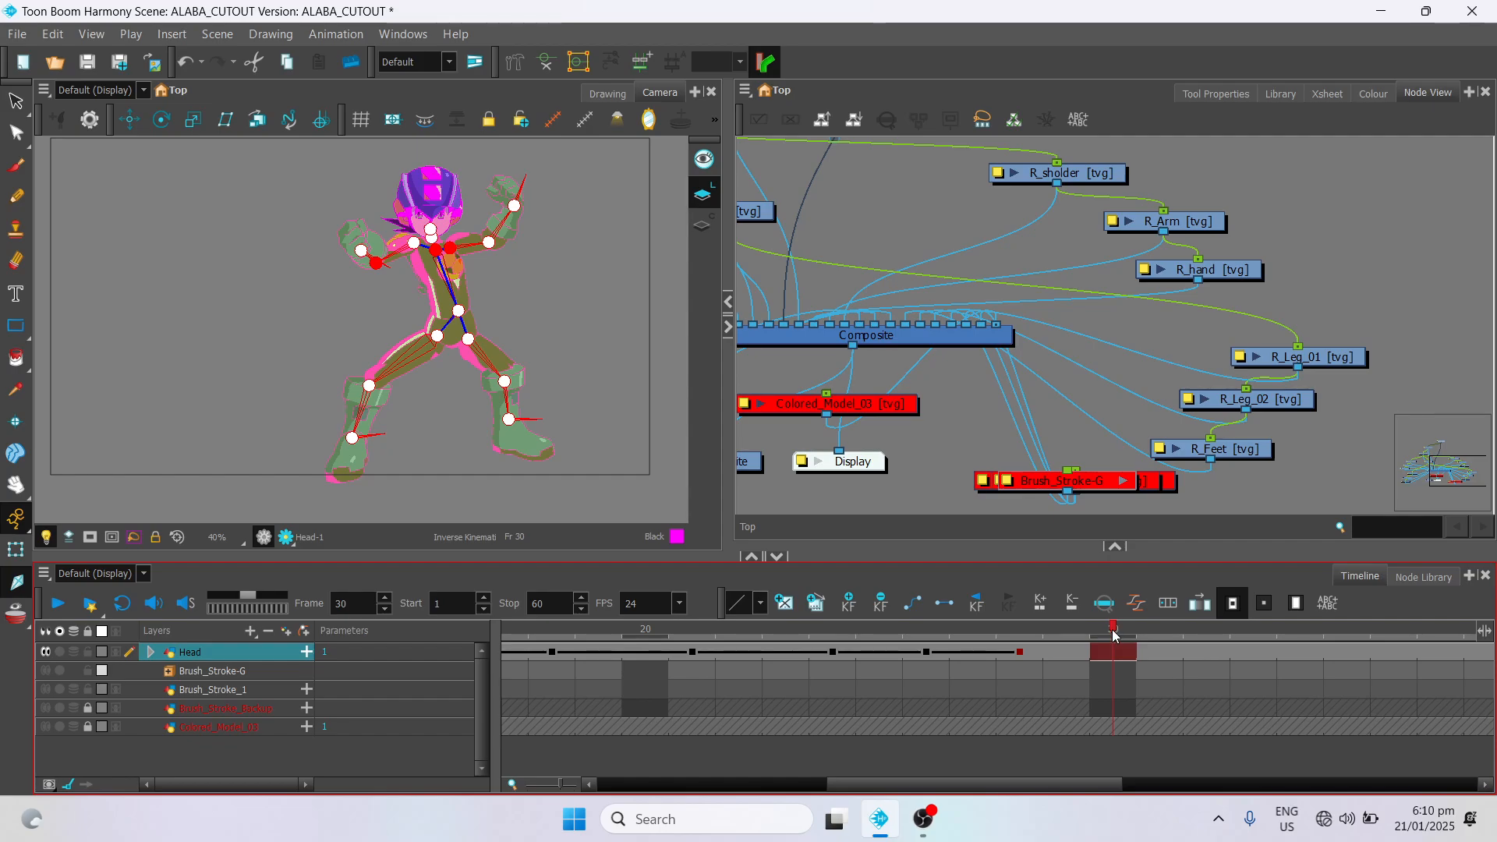
{"action": "left_click", "coordinate": [1168, 632]}
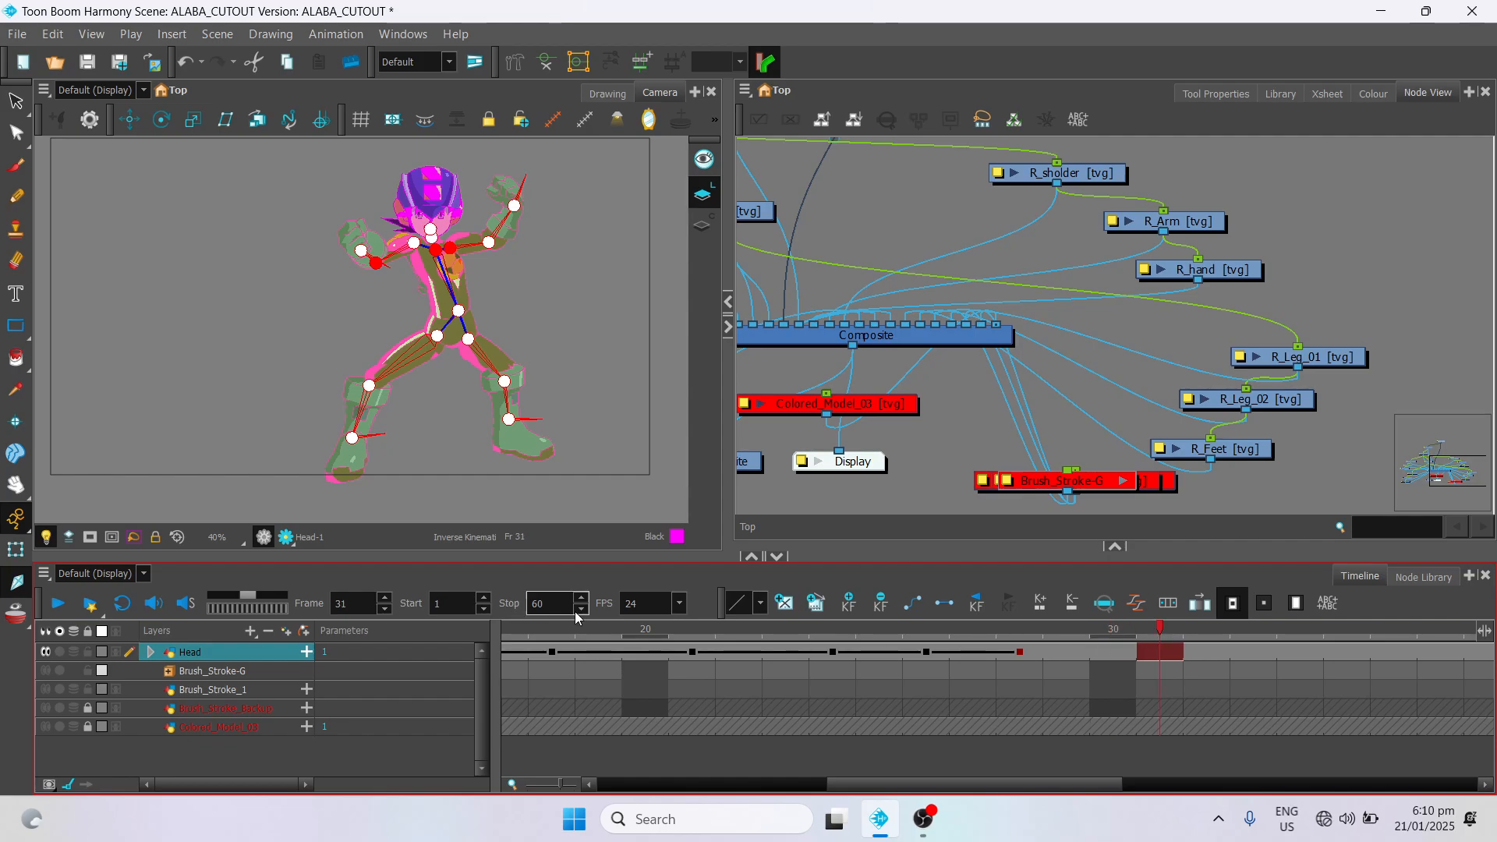
{"action": "left_click", "coordinate": [1219, 660]}
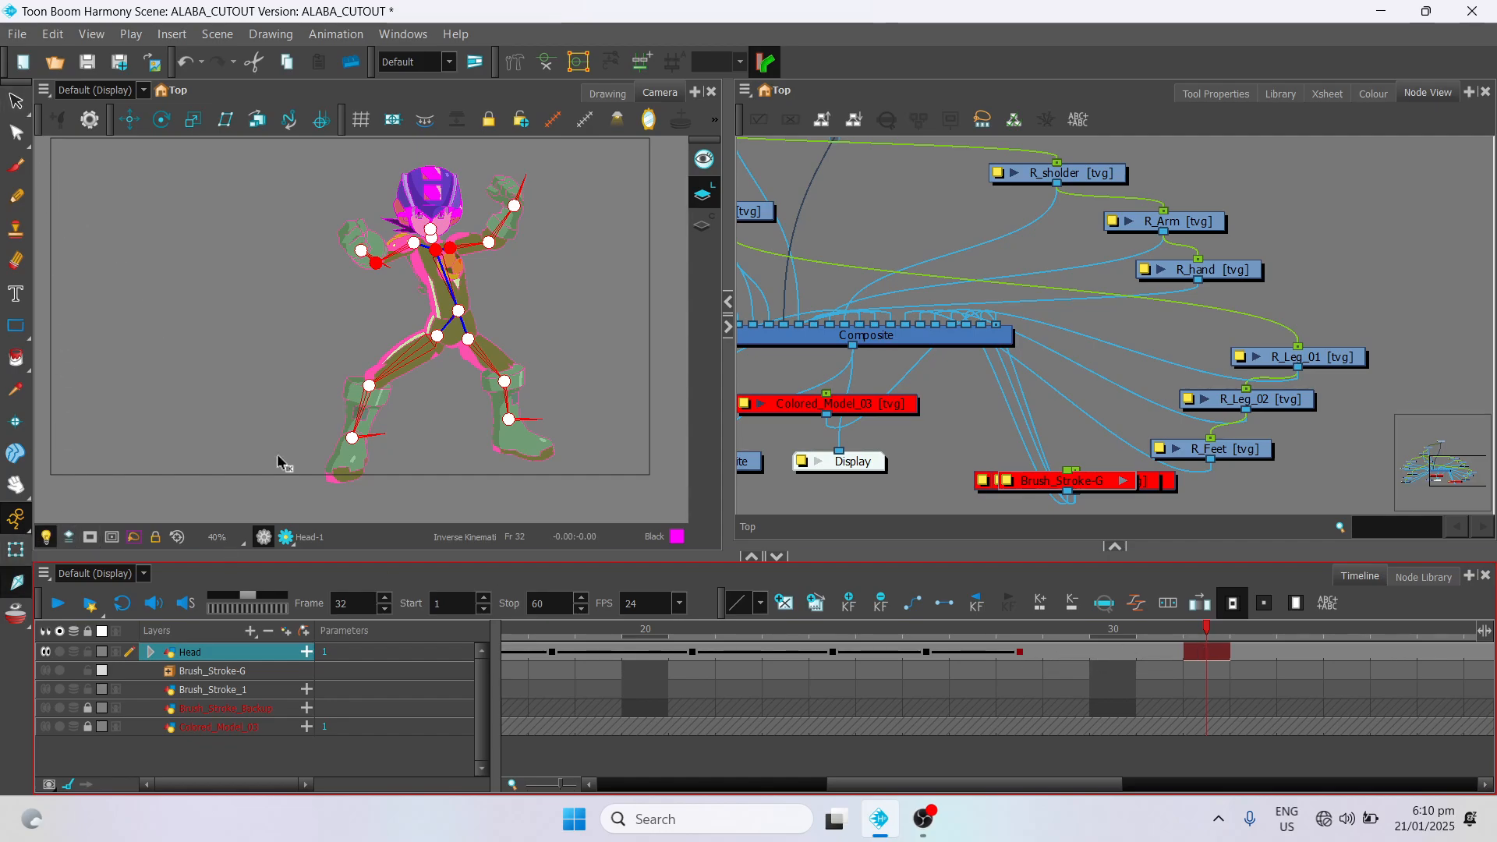
{"action": "left_click", "coordinate": [856, 613]}
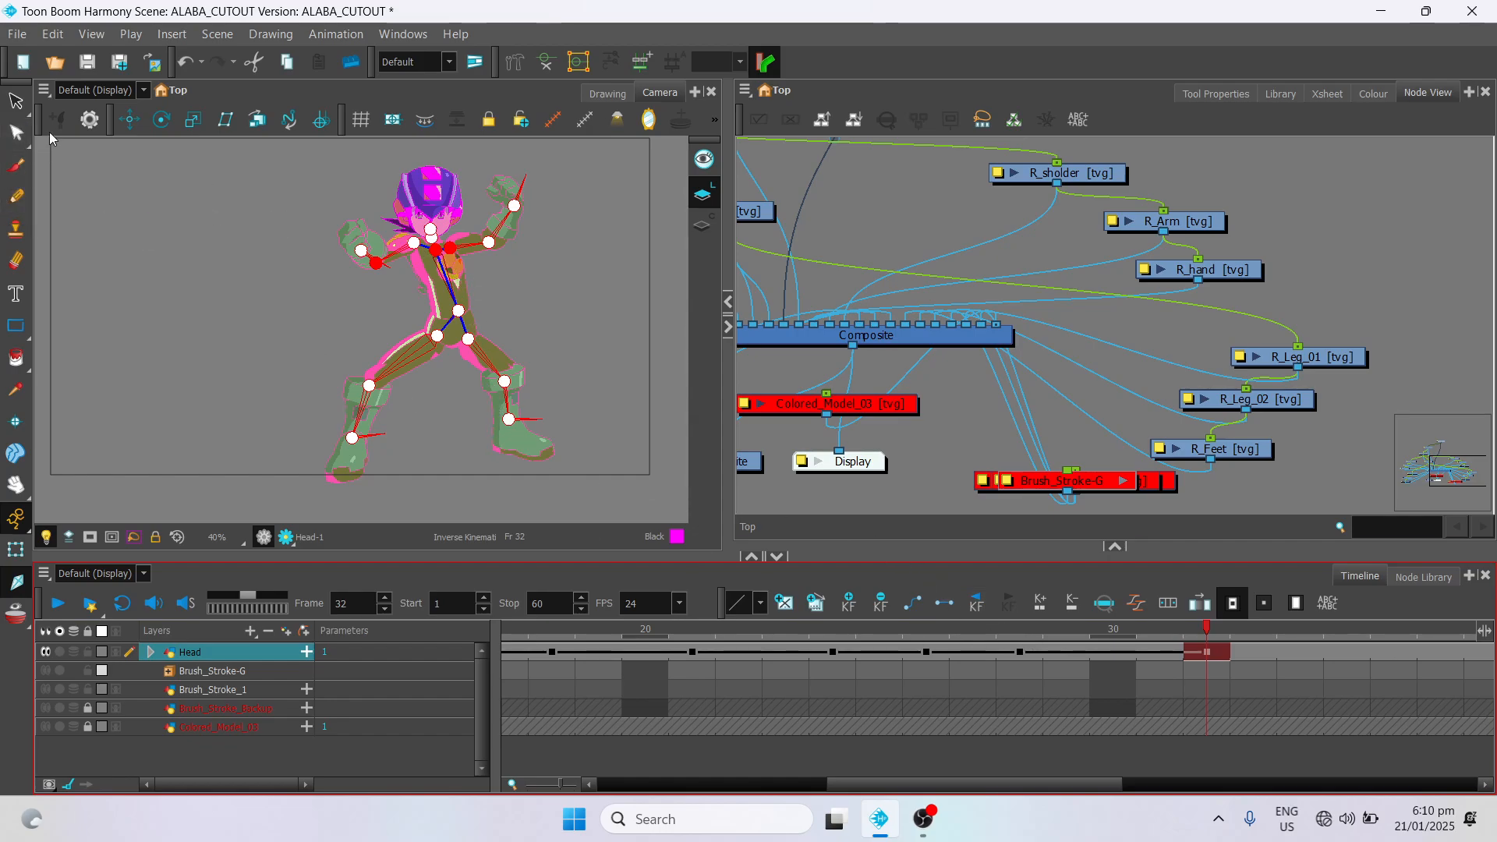
{"action": "left_click", "coordinate": [130, 119]}
{"action": "left_click_drag", "start_coordinate": [441, 214], "coordinate": [442, 194]}
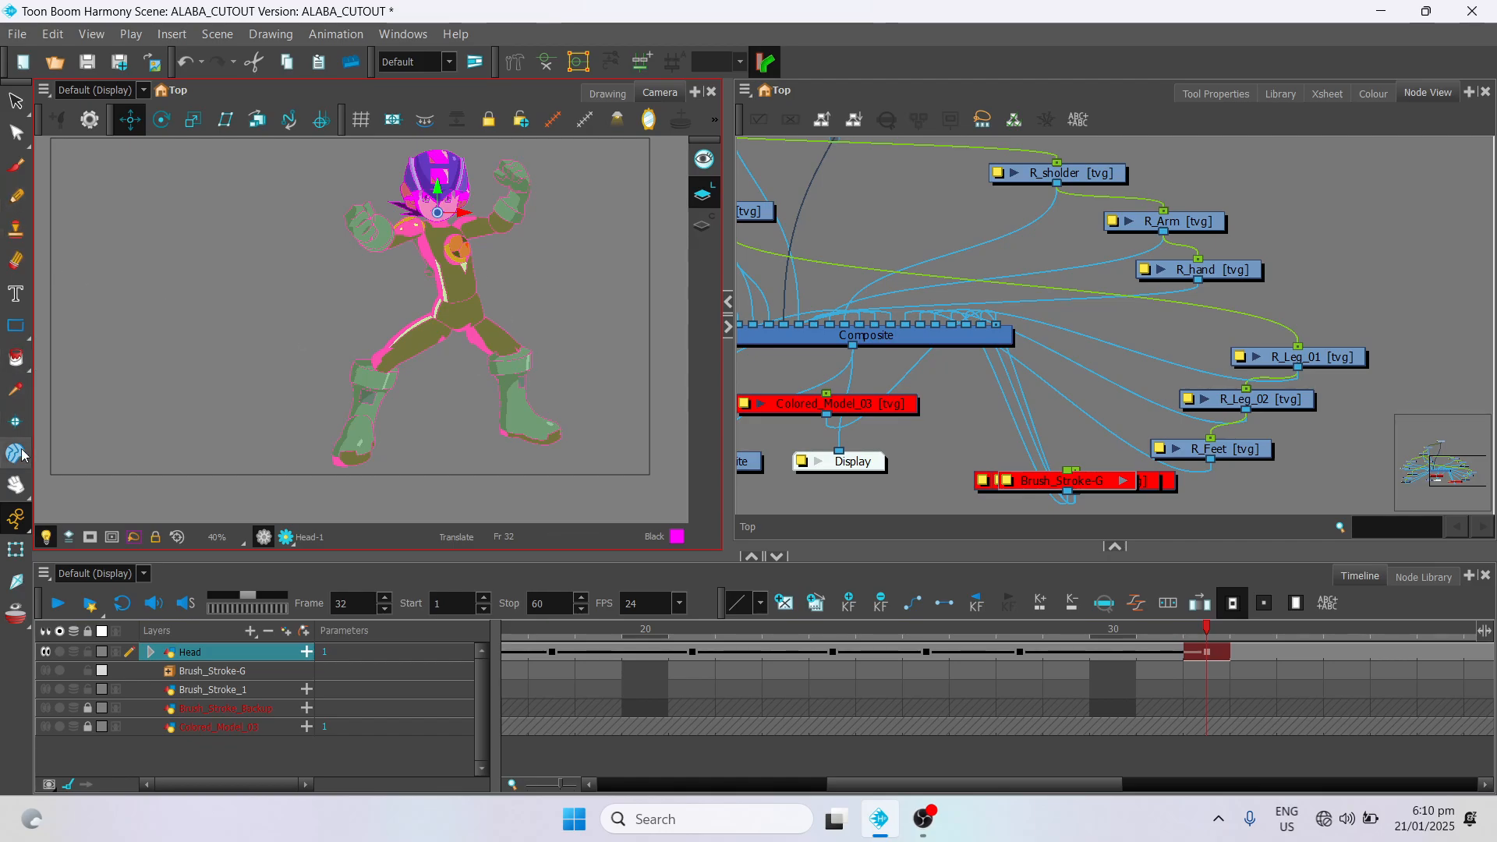
Step: Straighten both legs inward and lower both arms toward the body at frame 32 with Inverse Kinematics
{"action": "left_click", "coordinate": [16, 582]}
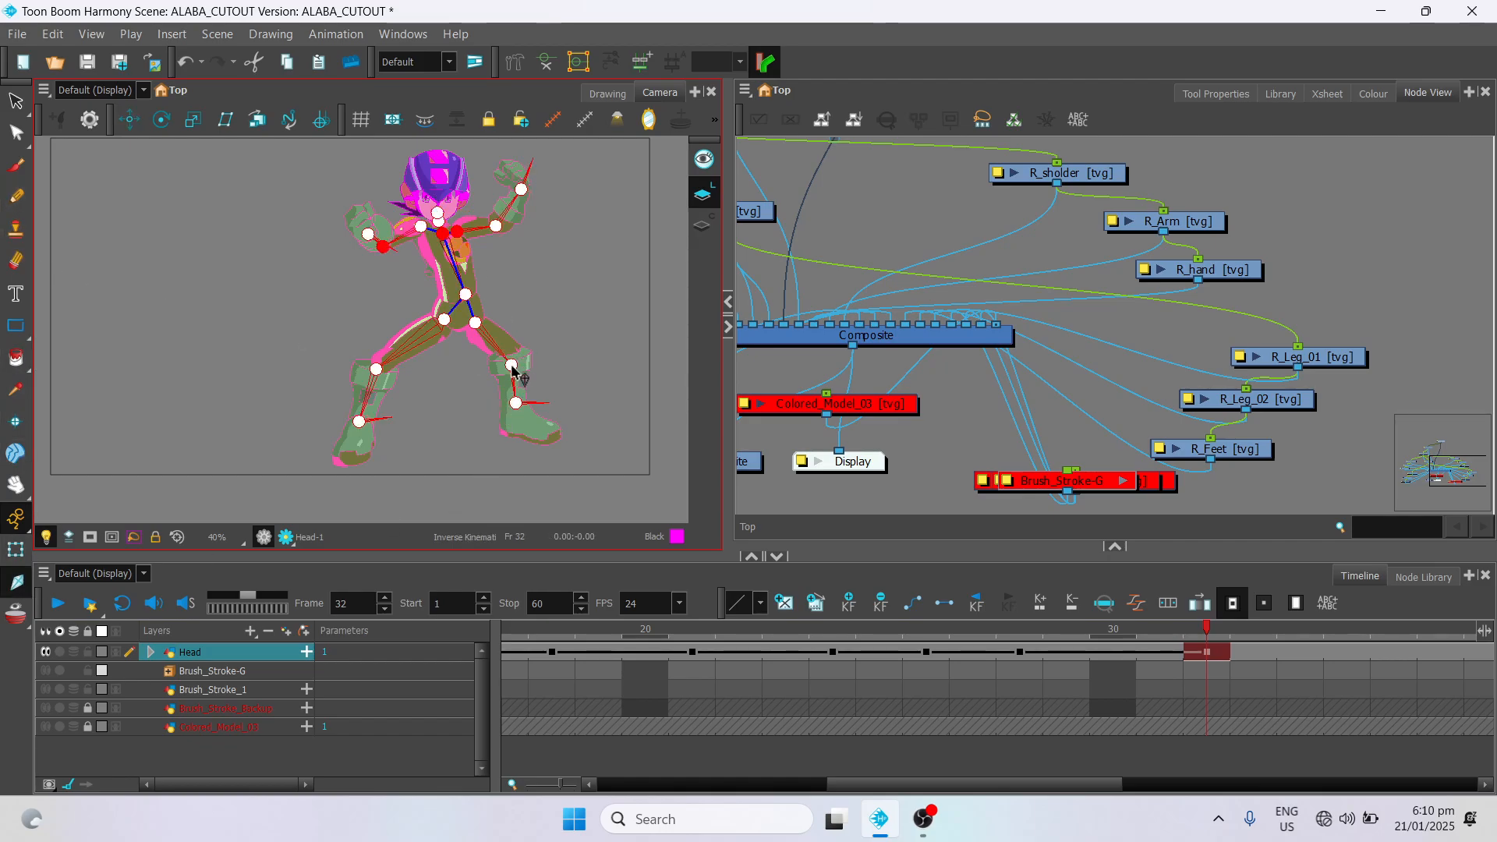
{"action": "left_click_drag", "start_coordinate": [512, 369], "coordinate": [525, 416]}
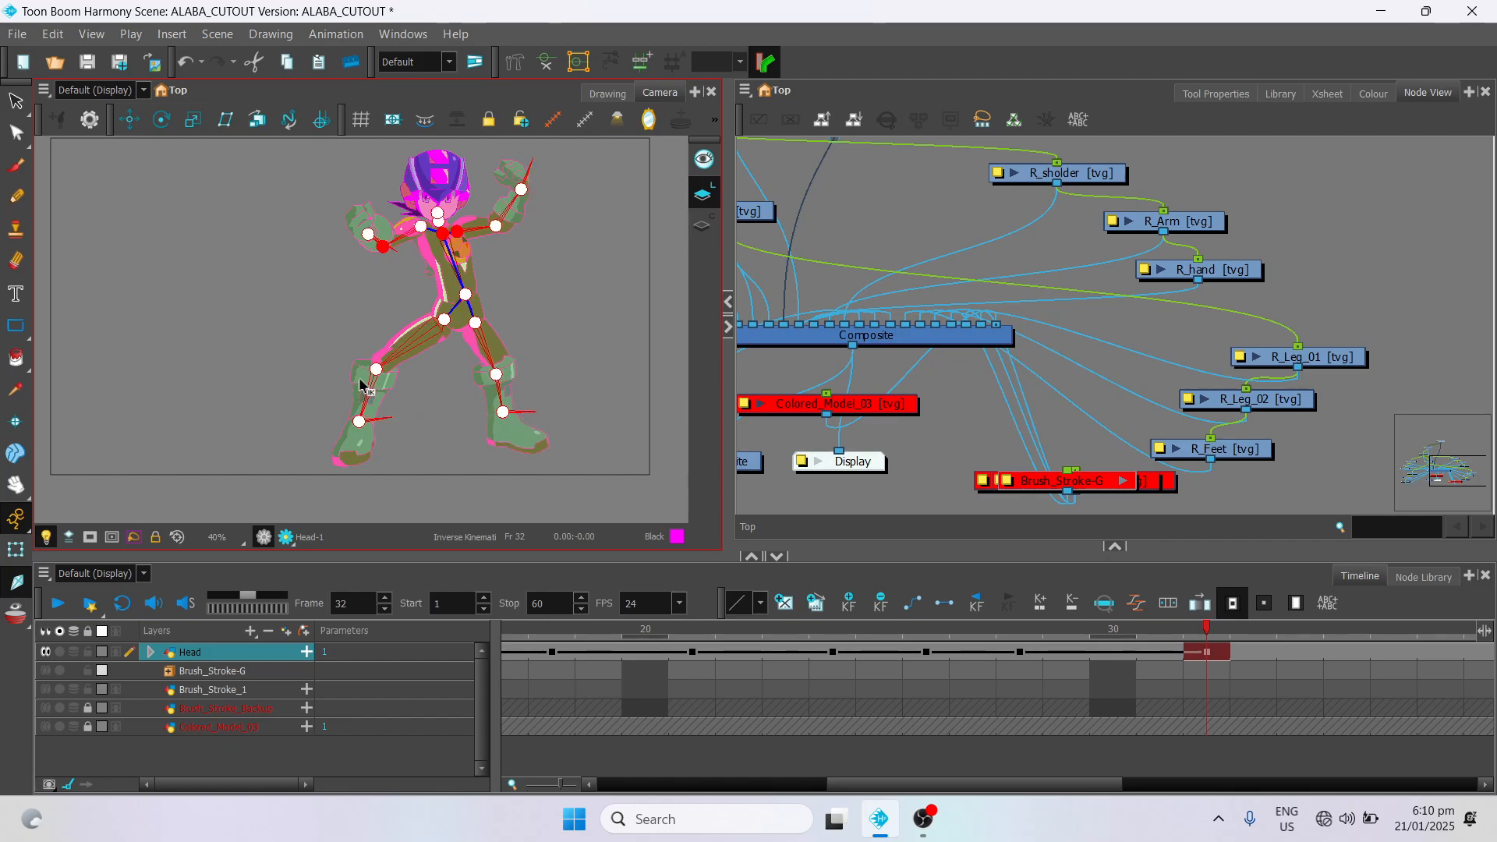
{"action": "left_click_drag", "start_coordinate": [375, 371], "coordinate": [376, 443]}
{"action": "left_click_drag", "start_coordinate": [496, 227], "coordinate": [534, 224]}
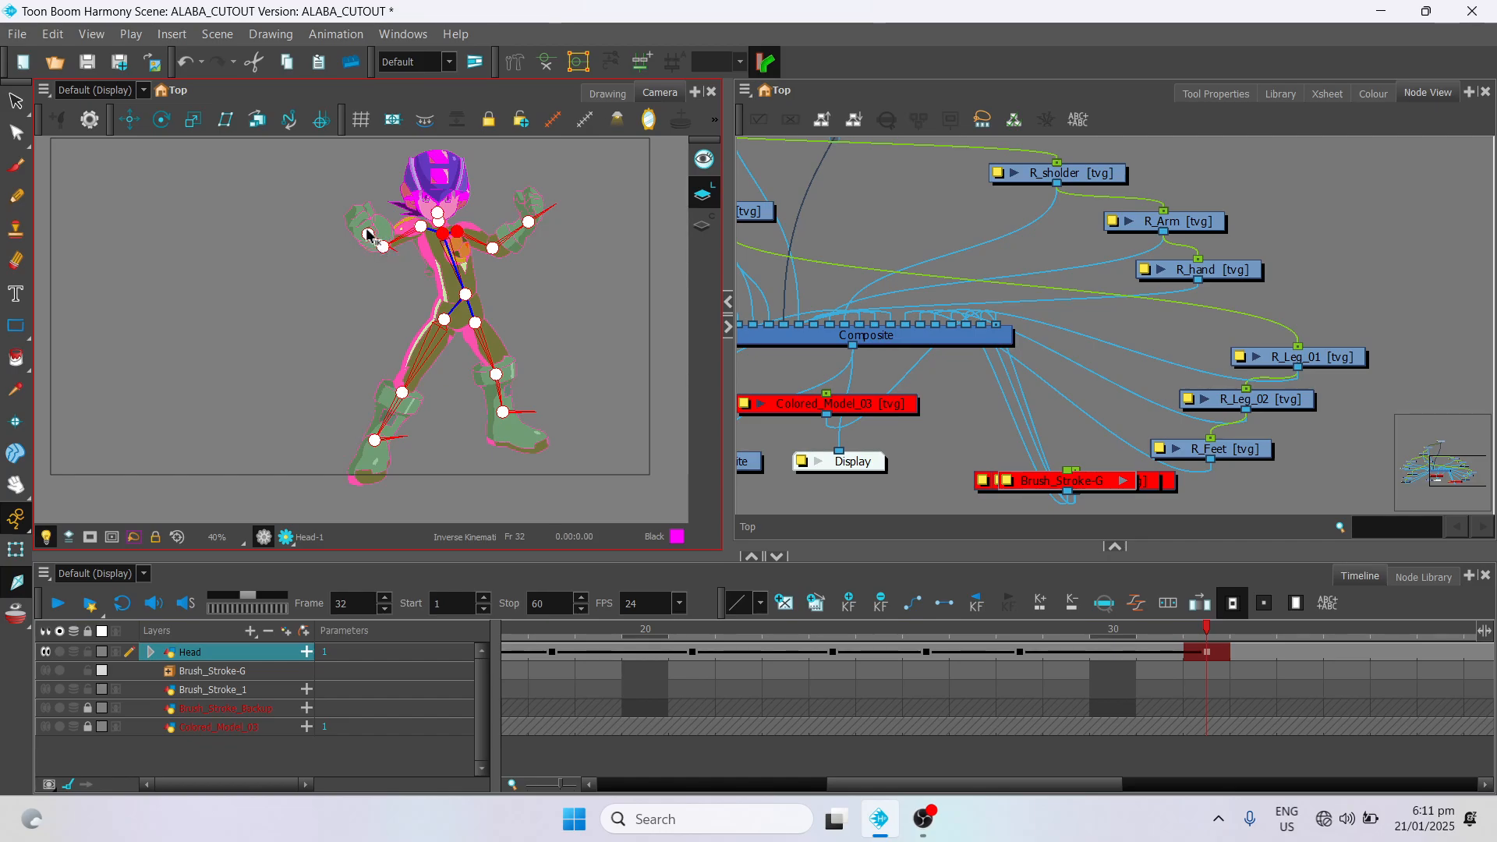
{"action": "left_click_drag", "start_coordinate": [369, 234], "coordinate": [410, 280]}
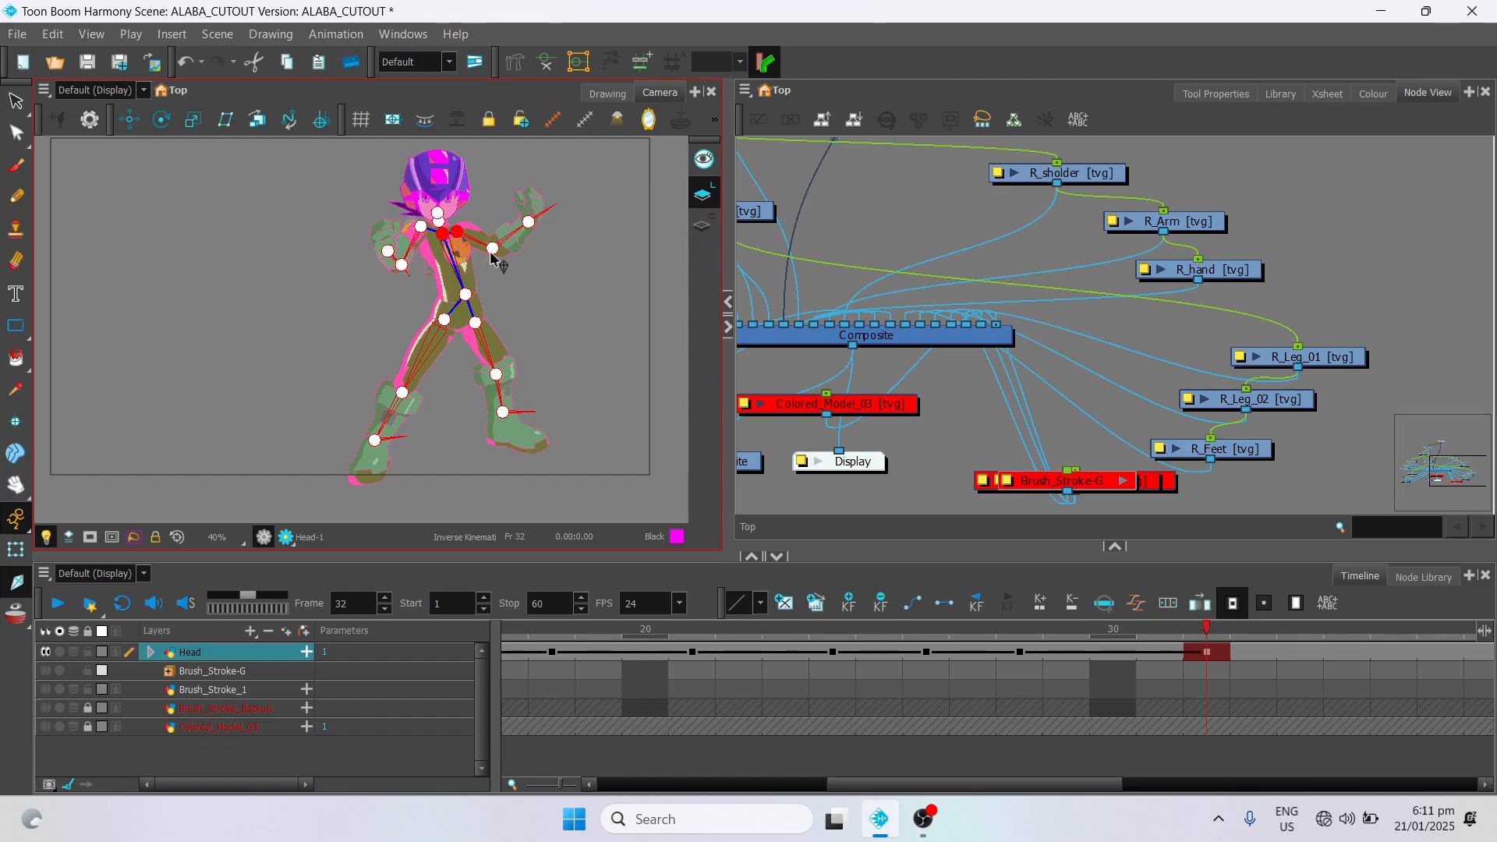
{"action": "left_click_drag", "start_coordinate": [493, 258], "coordinate": [539, 230]}
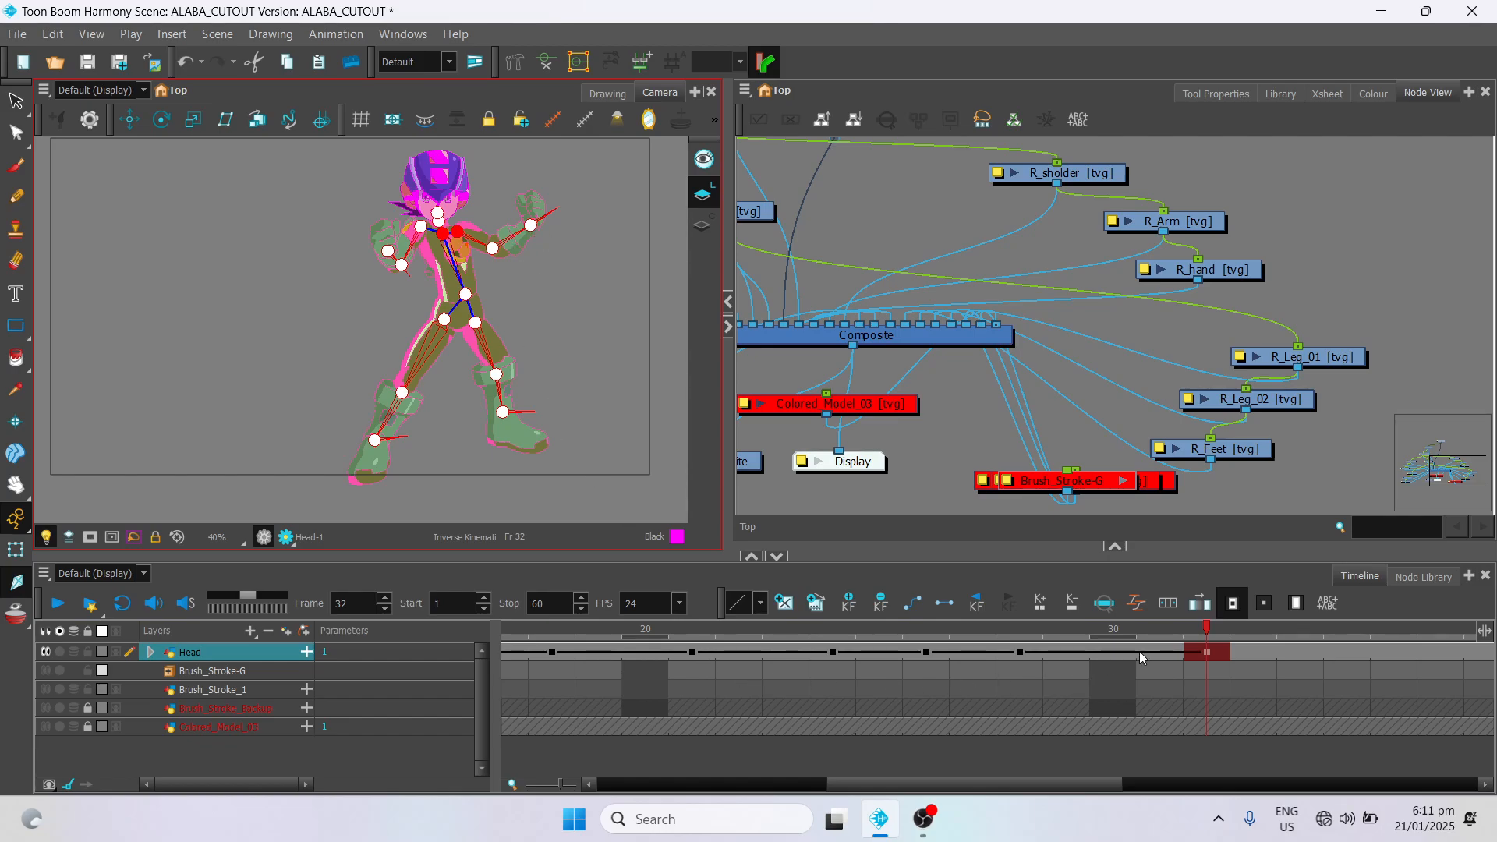
Step: Nudge the whole character up a little more at frame 32 with Translate
{"action": "left_click_drag", "start_coordinate": [1207, 643], "coordinate": [1116, 653]}
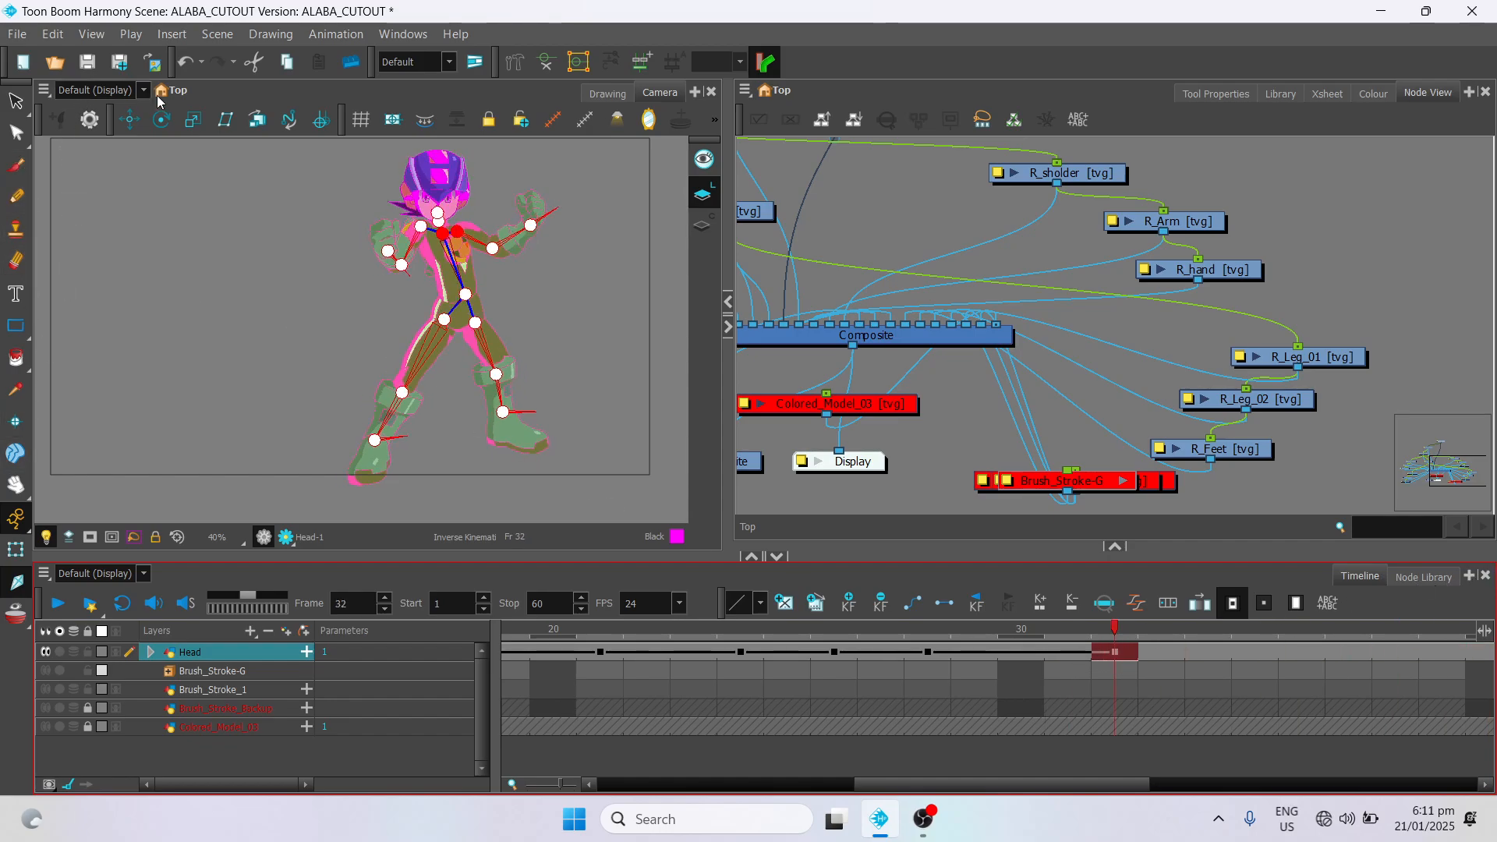
{"action": "left_click", "coordinate": [131, 121]}
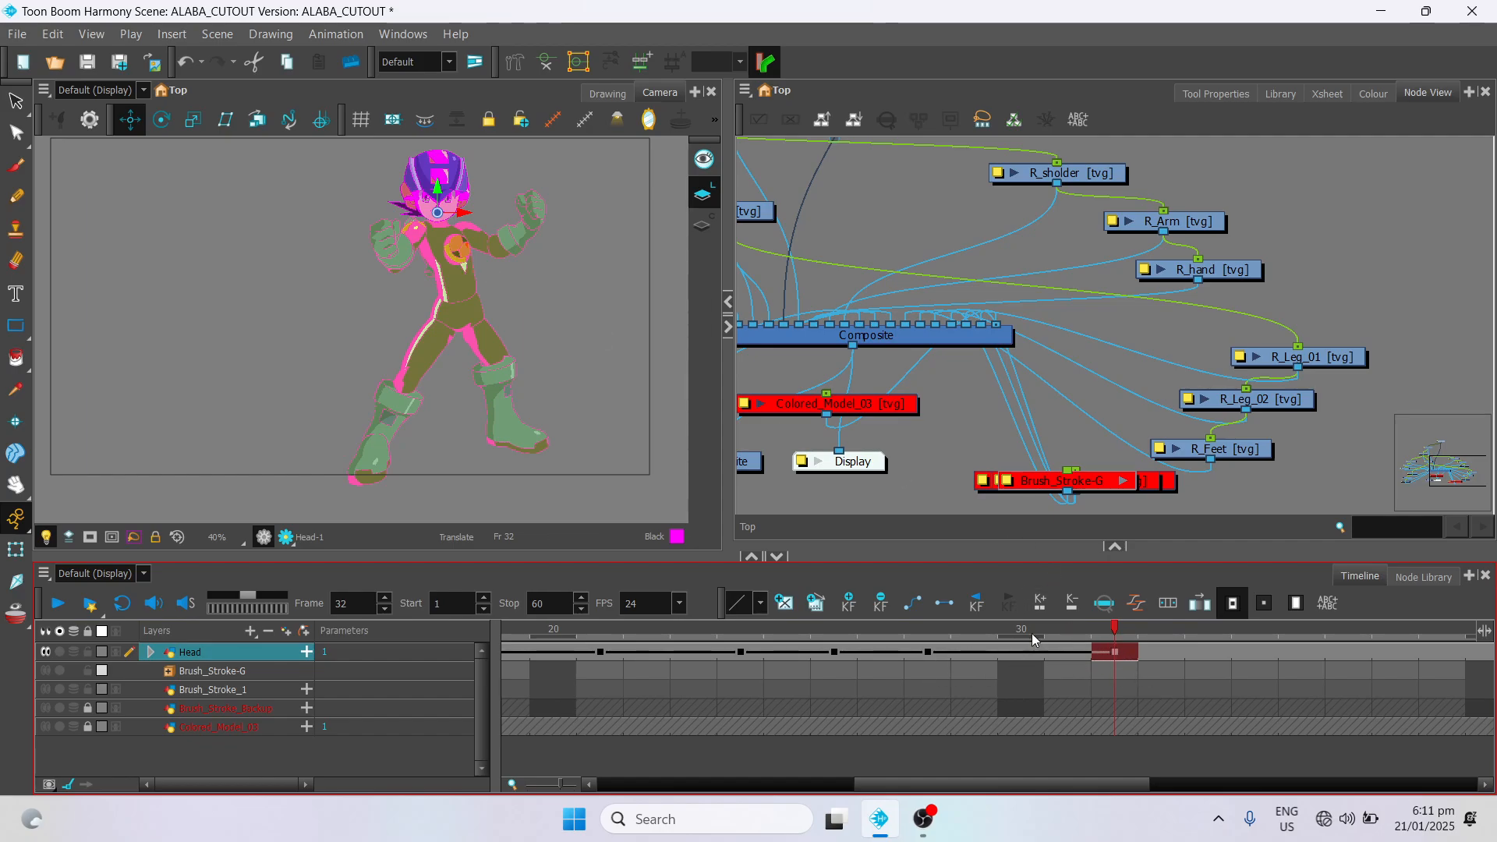
{"action": "left_click_drag", "start_coordinate": [450, 195], "coordinate": [453, 194]}
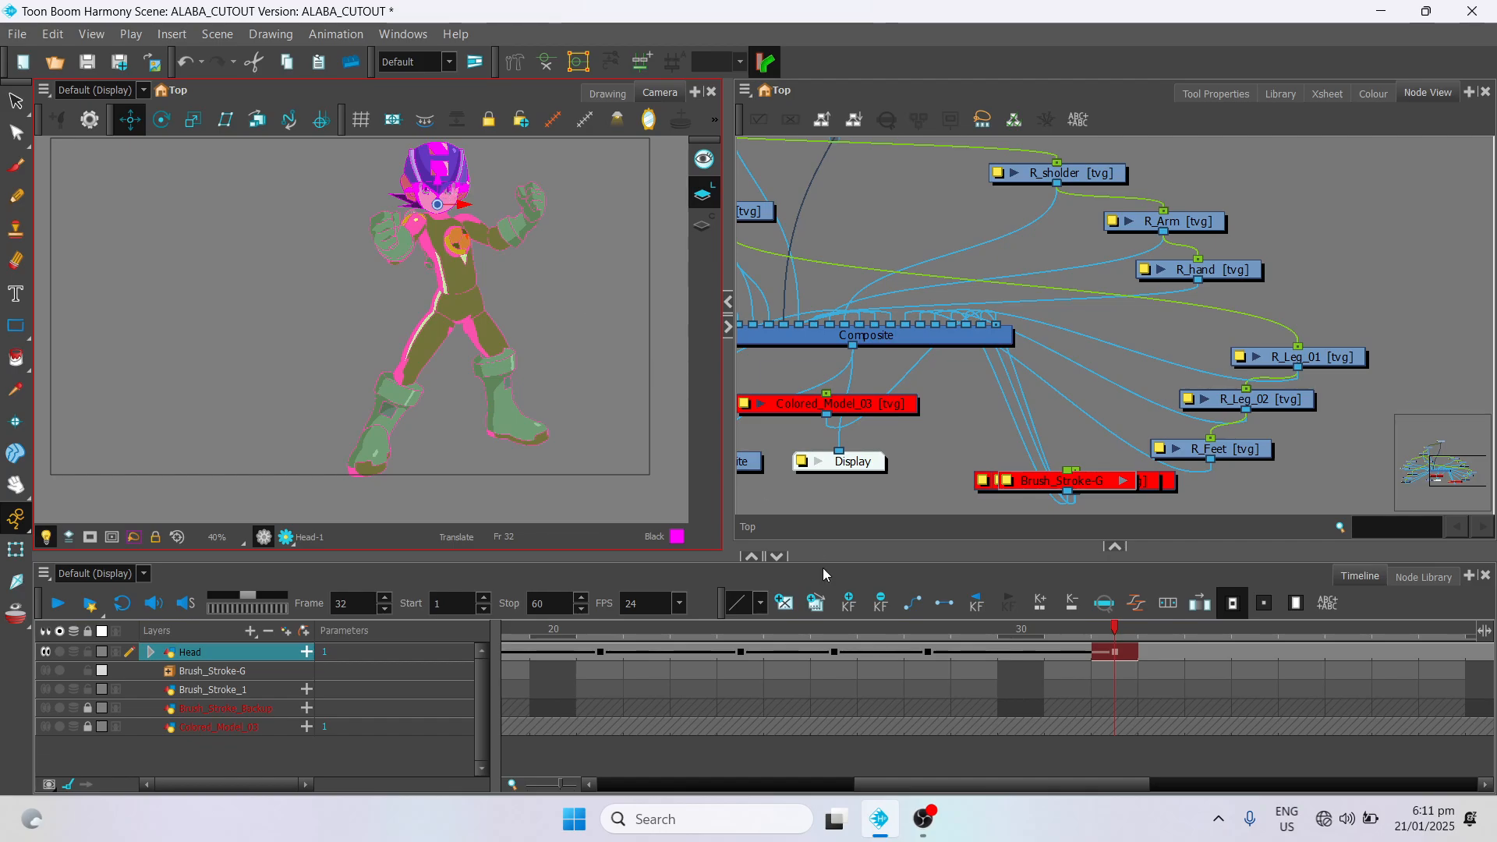
Step: Turn on onion skin and compare the poses at frames 28 and 32
{"action": "left_click", "coordinate": [12, 620]}
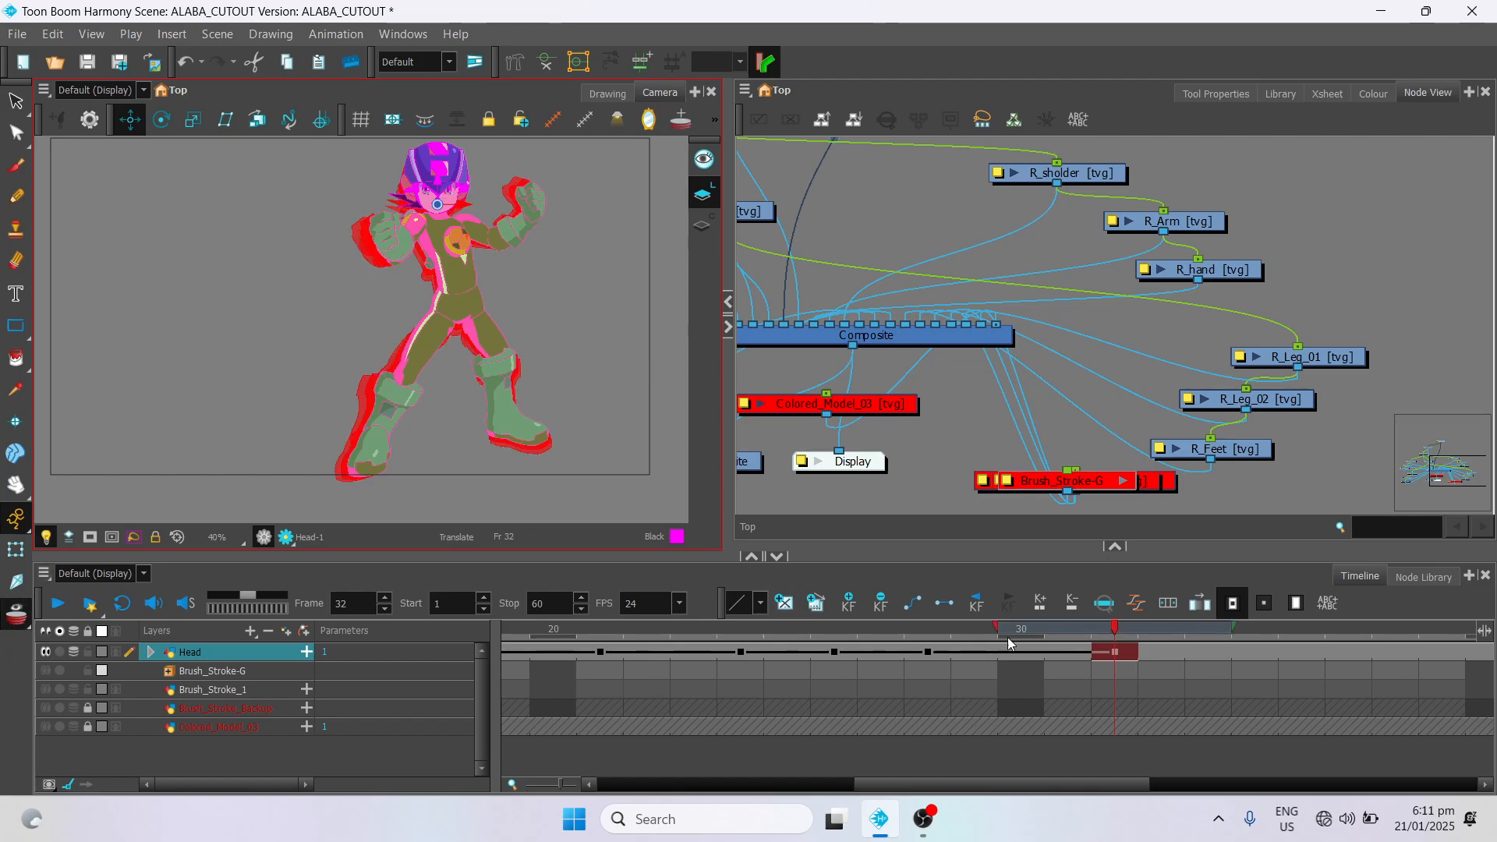
{"action": "left_click", "coordinate": [927, 654]}
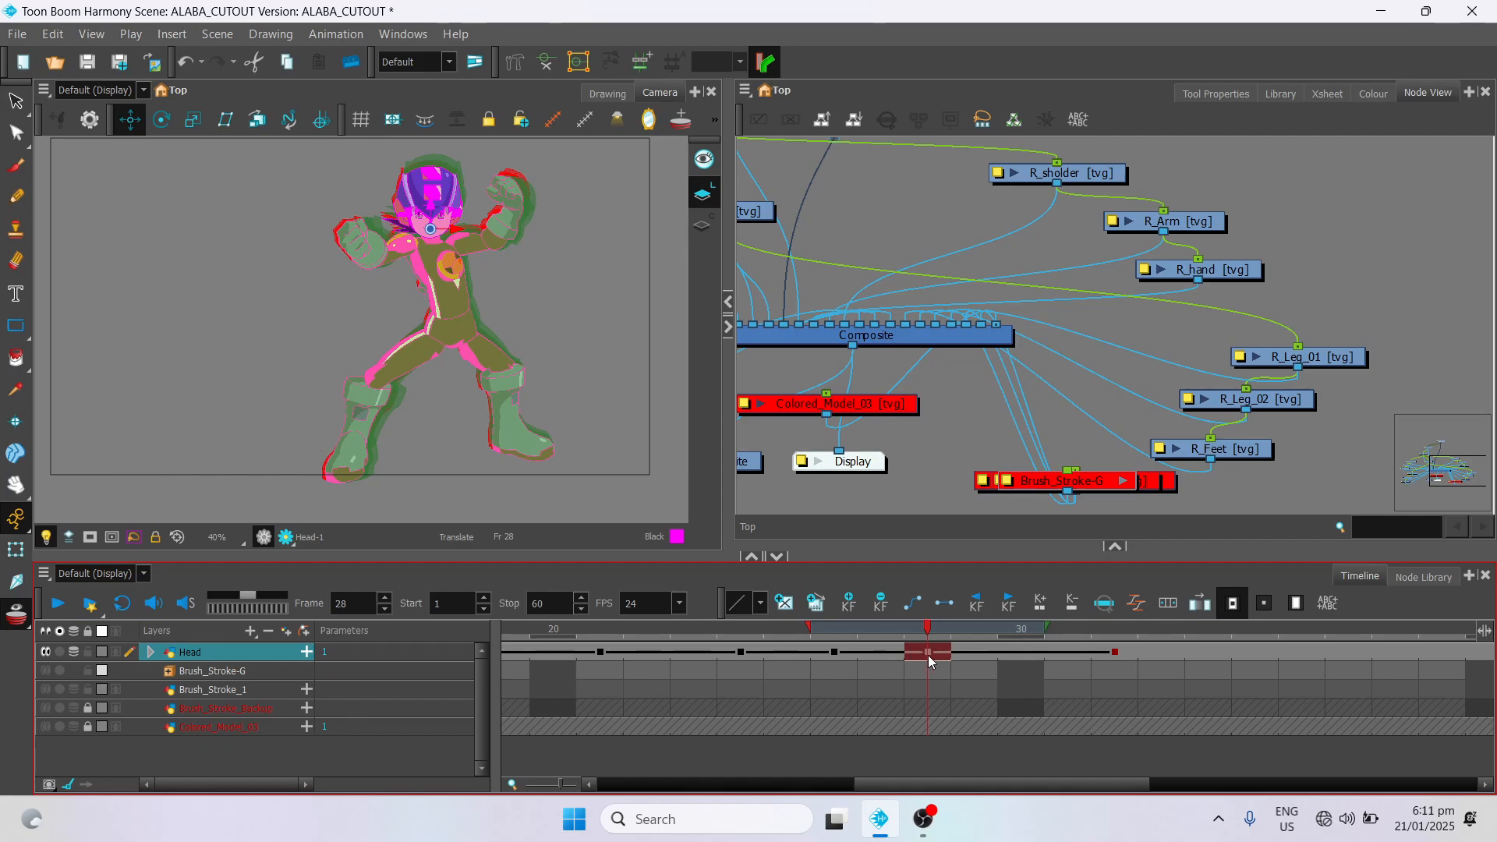
{"action": "left_click", "coordinate": [1116, 656]}
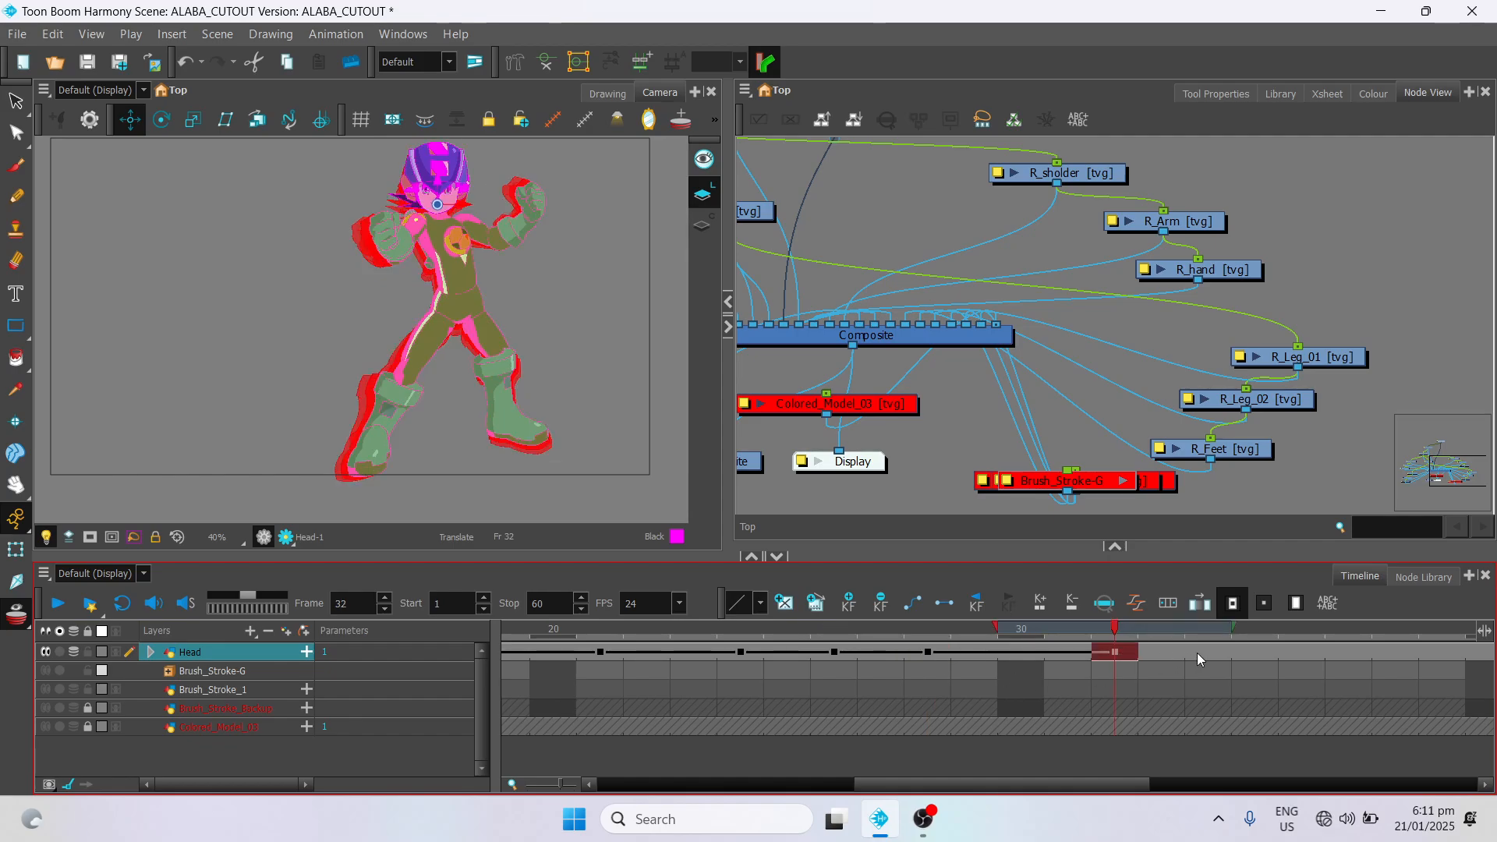
{"action": "left_click", "coordinate": [1239, 659]}
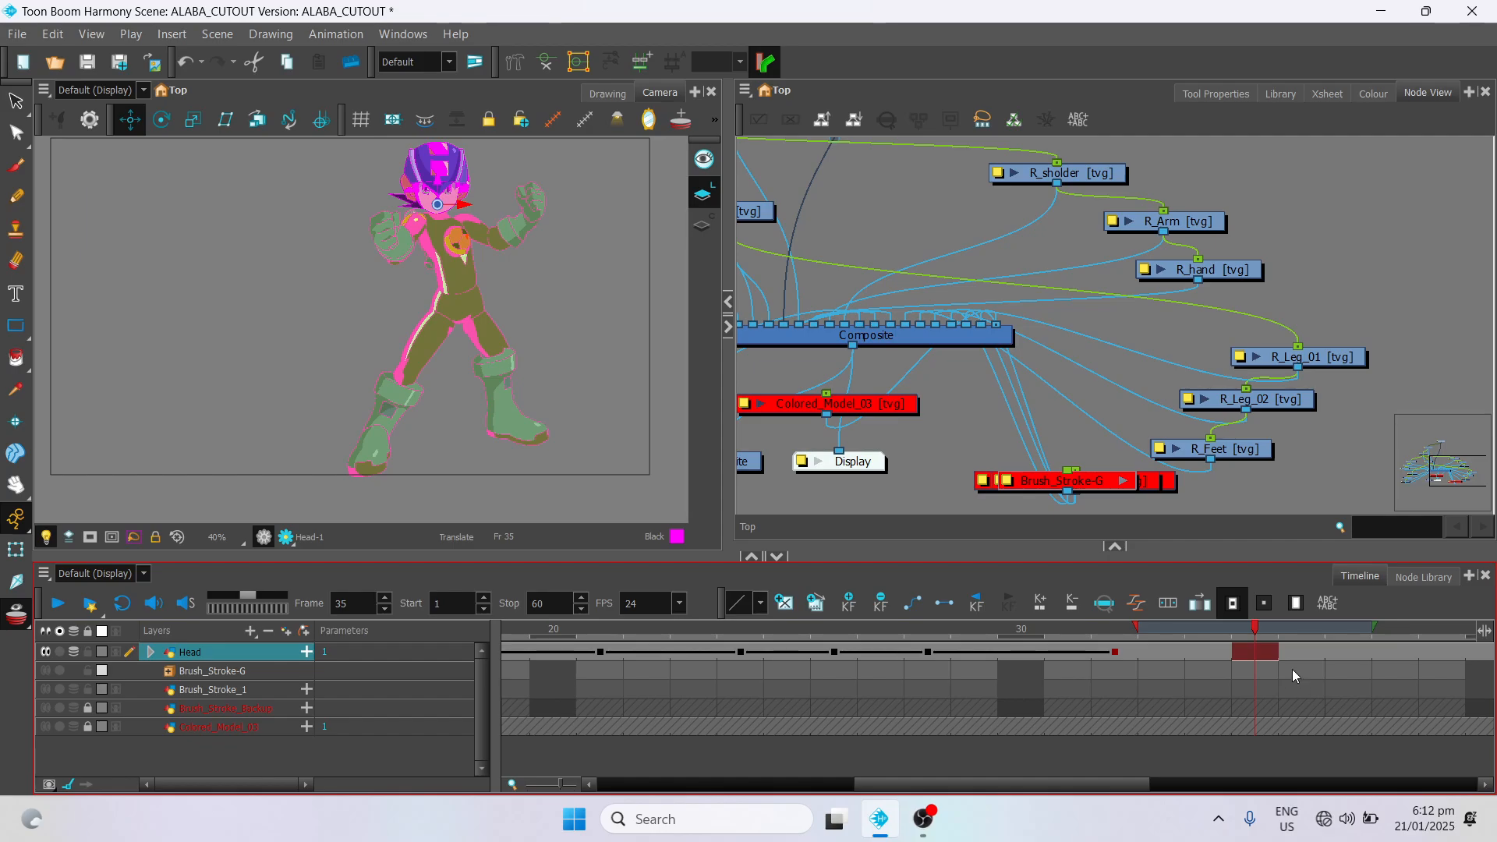
{"action": "left_click", "coordinate": [1307, 653]}
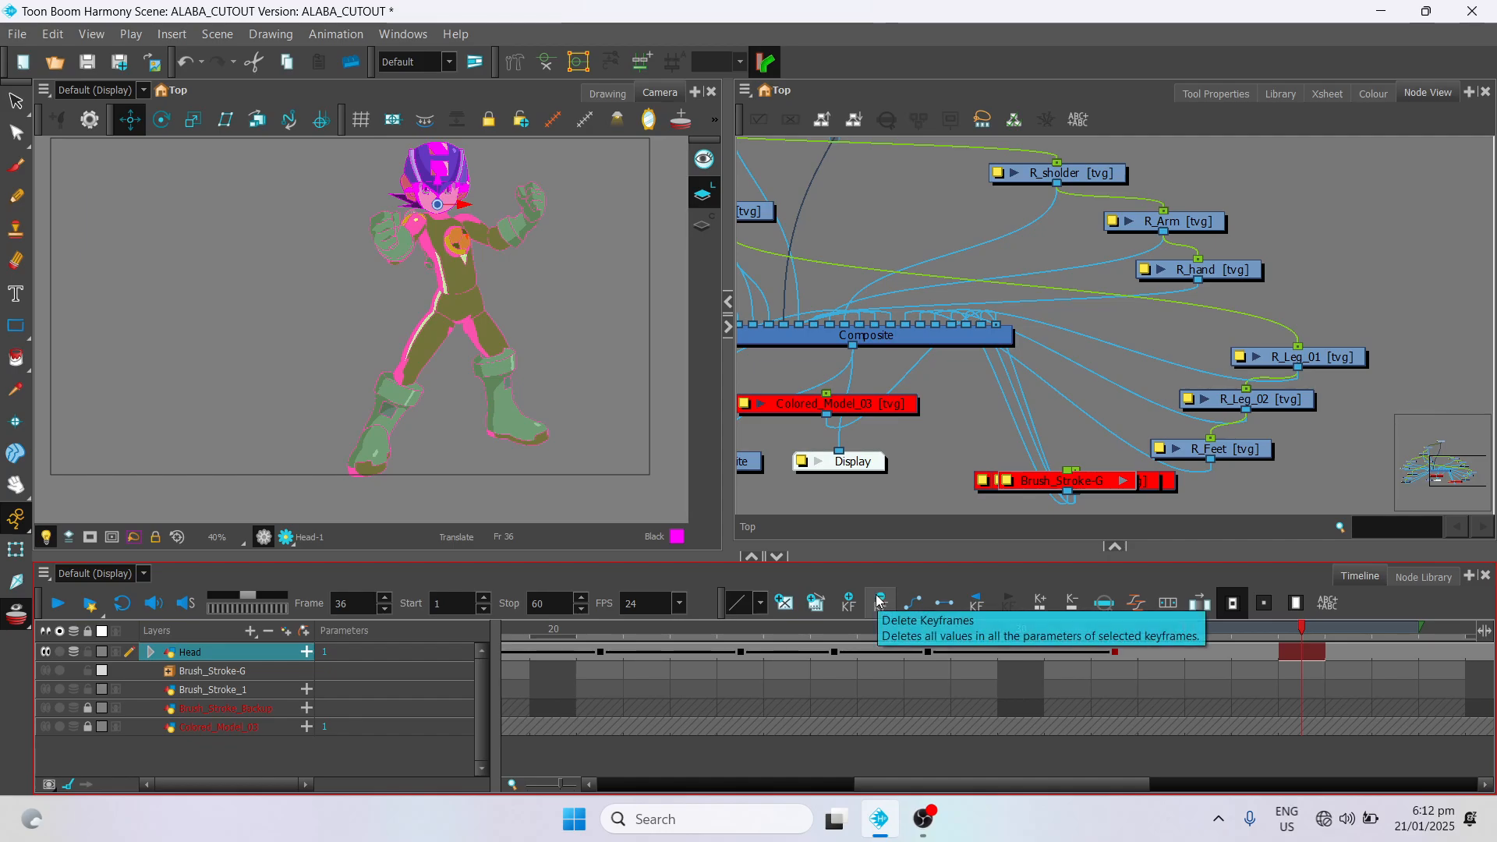
{"action": "left_click", "coordinate": [851, 607]}
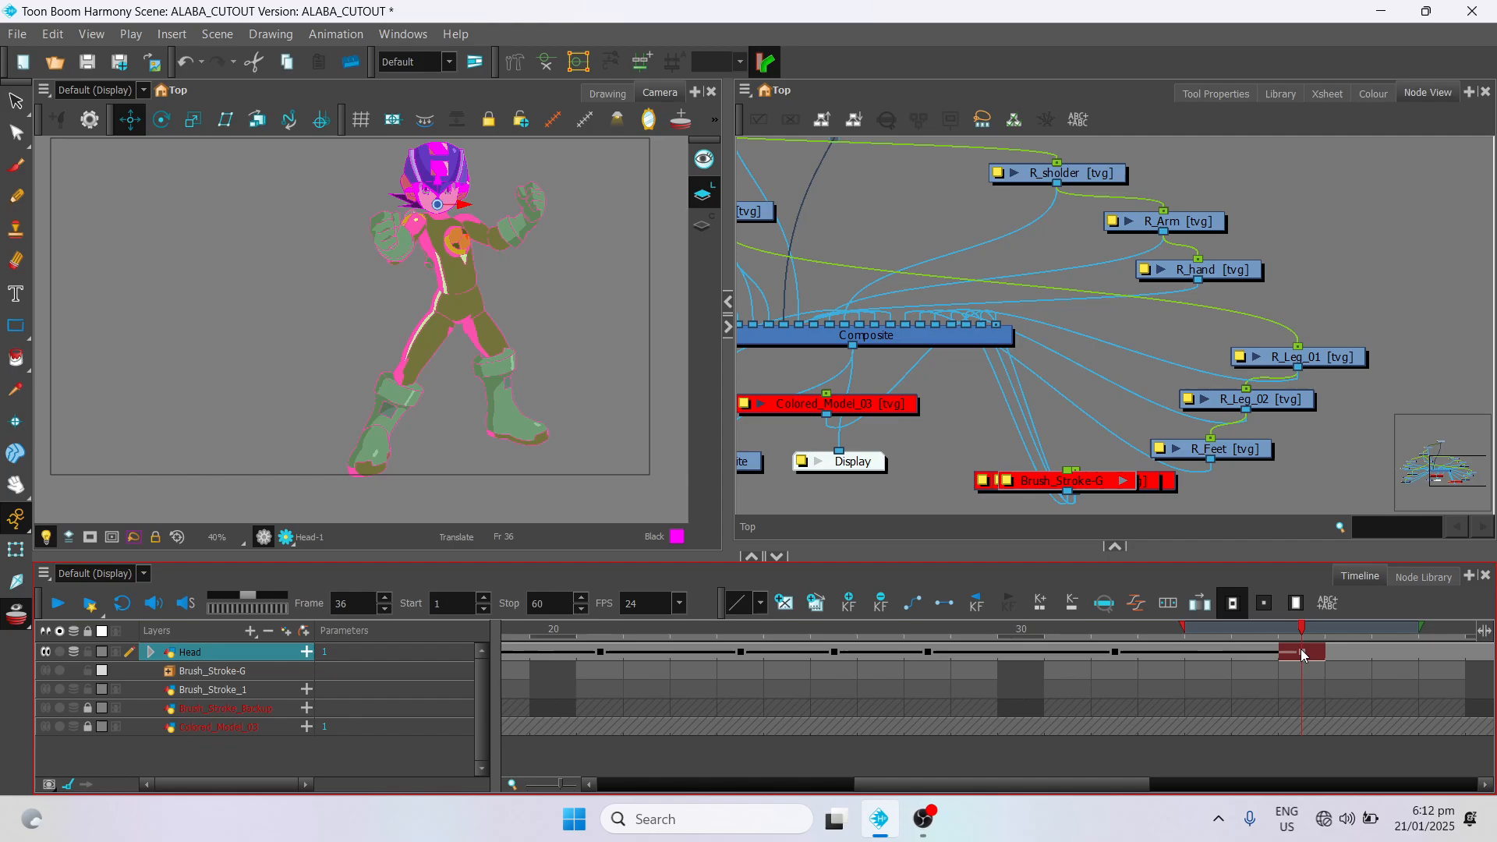
{"action": "left_click_drag", "start_coordinate": [1302, 654], "coordinate": [1232, 655]}
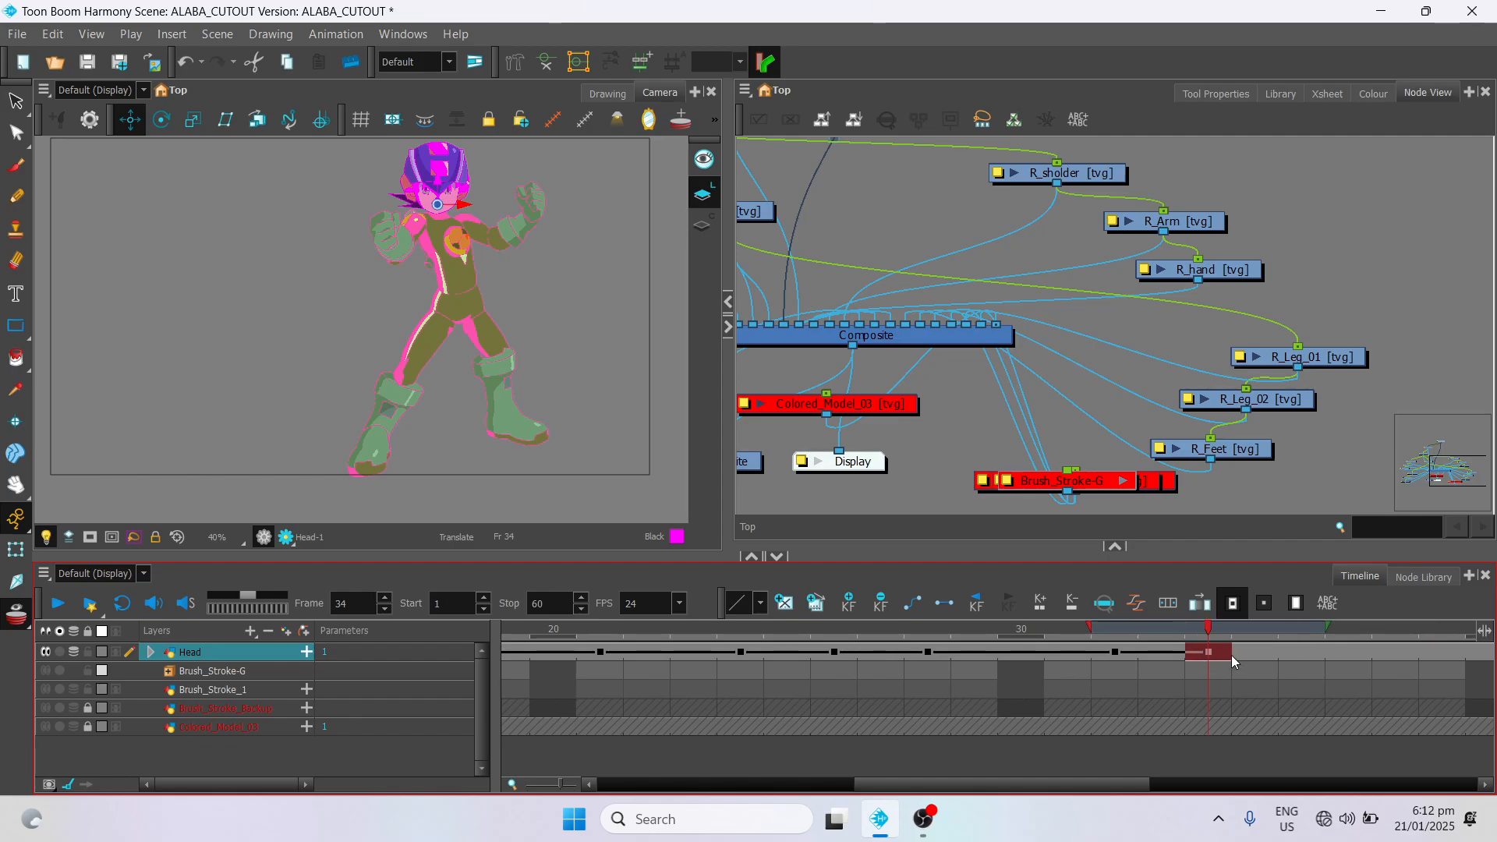
{"action": "key", "text": "ctrl+z"}
{"action": "key", "text": "ctrl+z"}
Step: Add a keyframe at frame 36 and nudge the whole character up very slightly with Translate
{"action": "left_click", "coordinate": [1147, 654]}
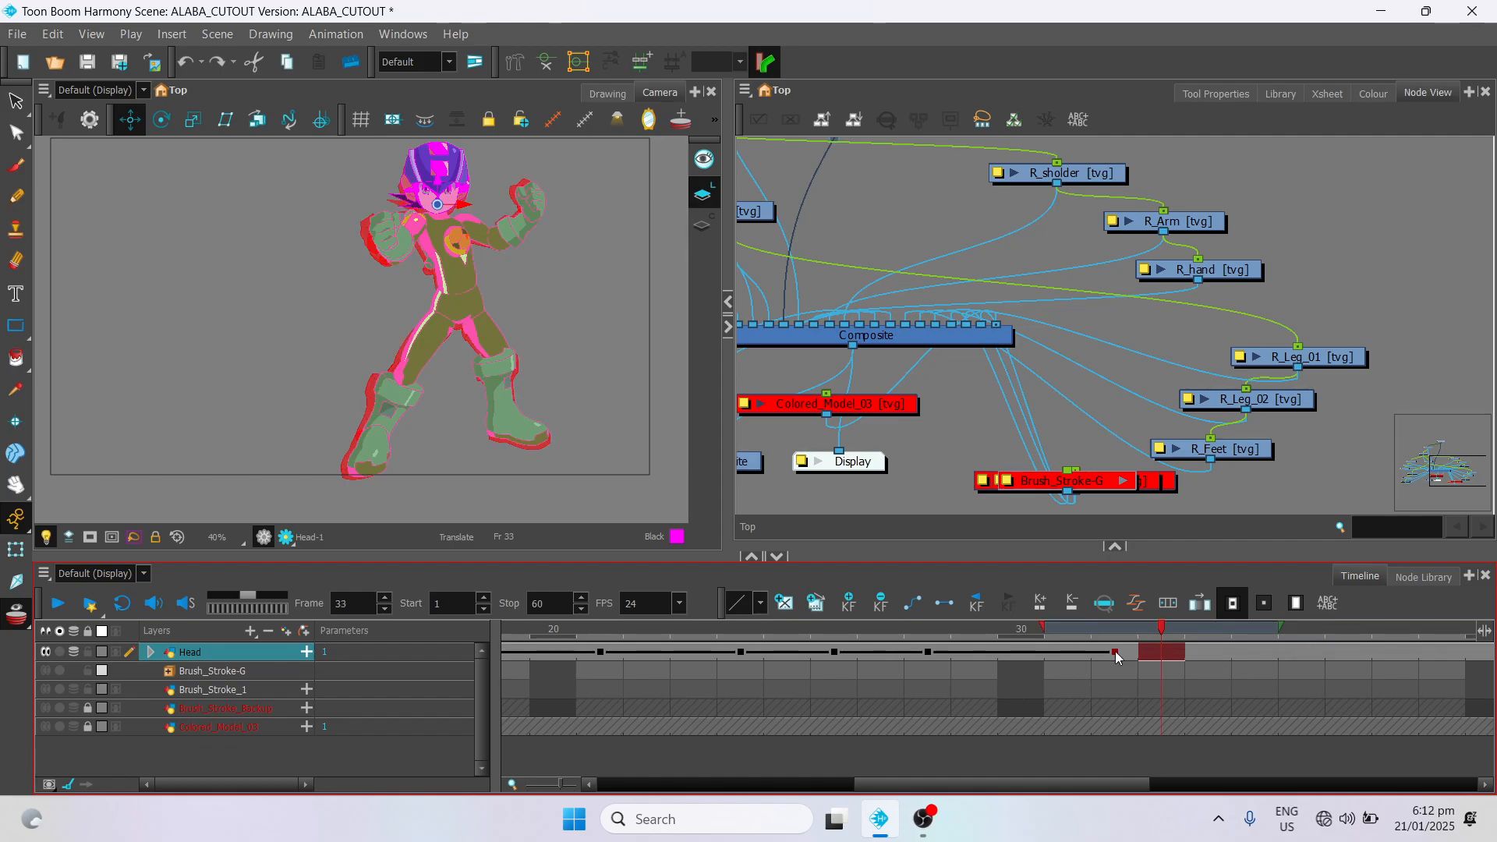
{"action": "left_click", "coordinate": [1116, 654]}
{"action": "left_click", "coordinate": [1159, 654]}
{"action": "left_click", "coordinate": [1205, 652]}
{"action": "left_click", "coordinate": [1251, 653]}
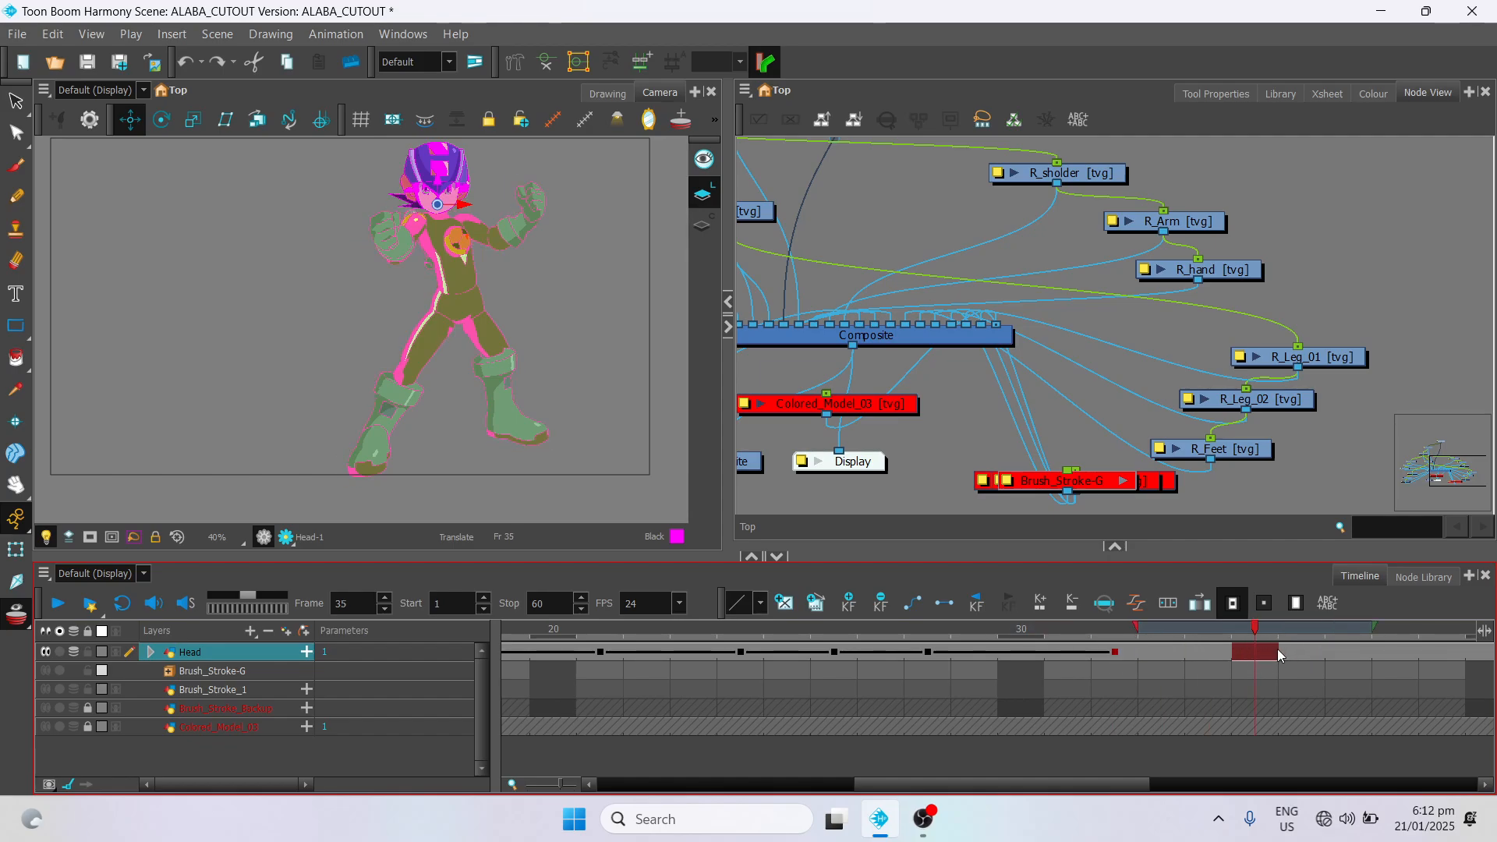
{"action": "left_click", "coordinate": [1304, 653]}
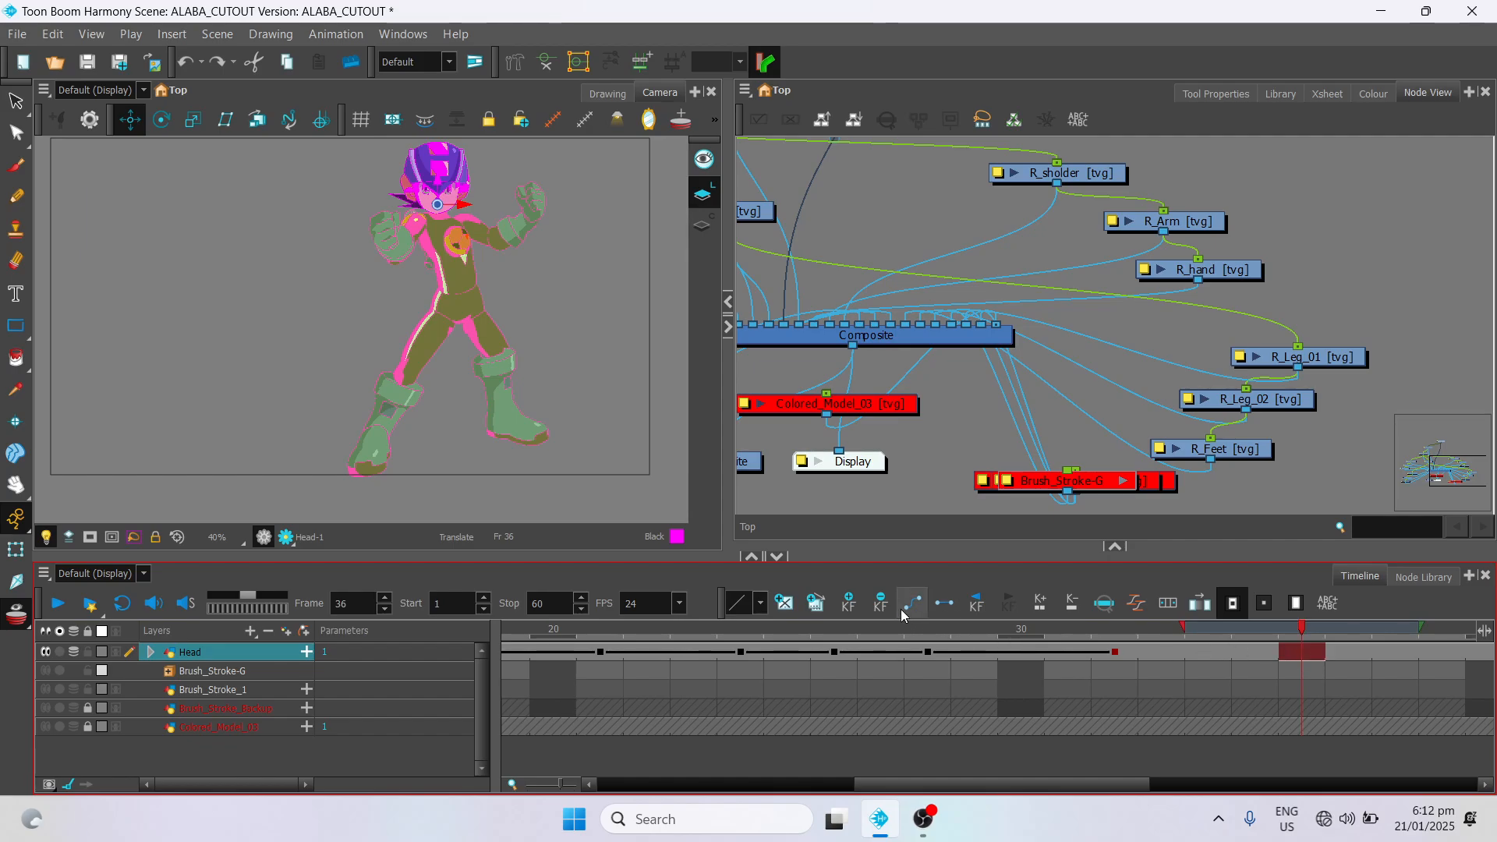
{"action": "left_click", "coordinate": [848, 602]}
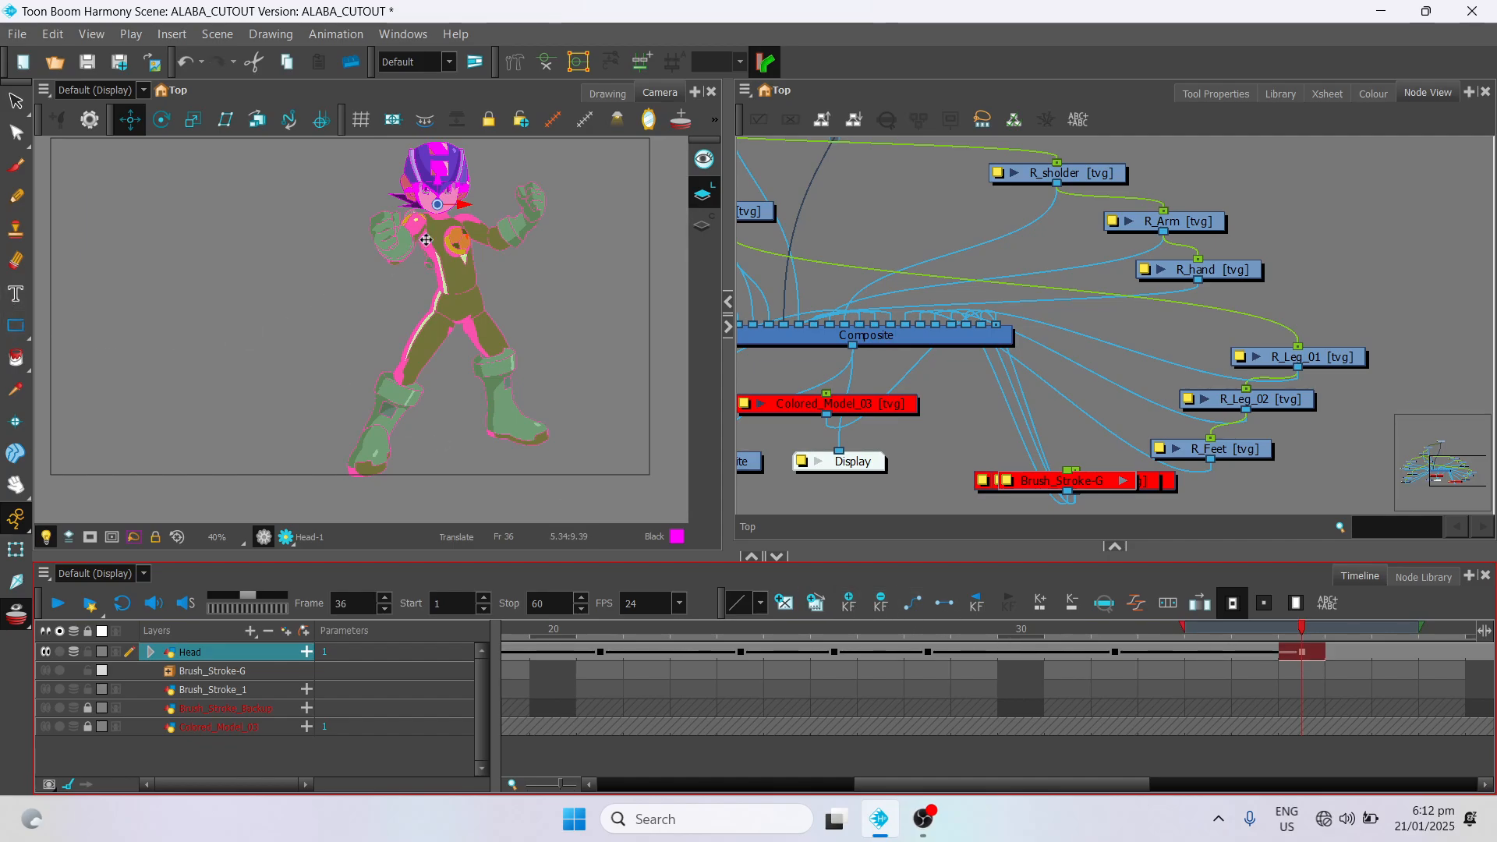
{"action": "left_click", "coordinate": [439, 180]}
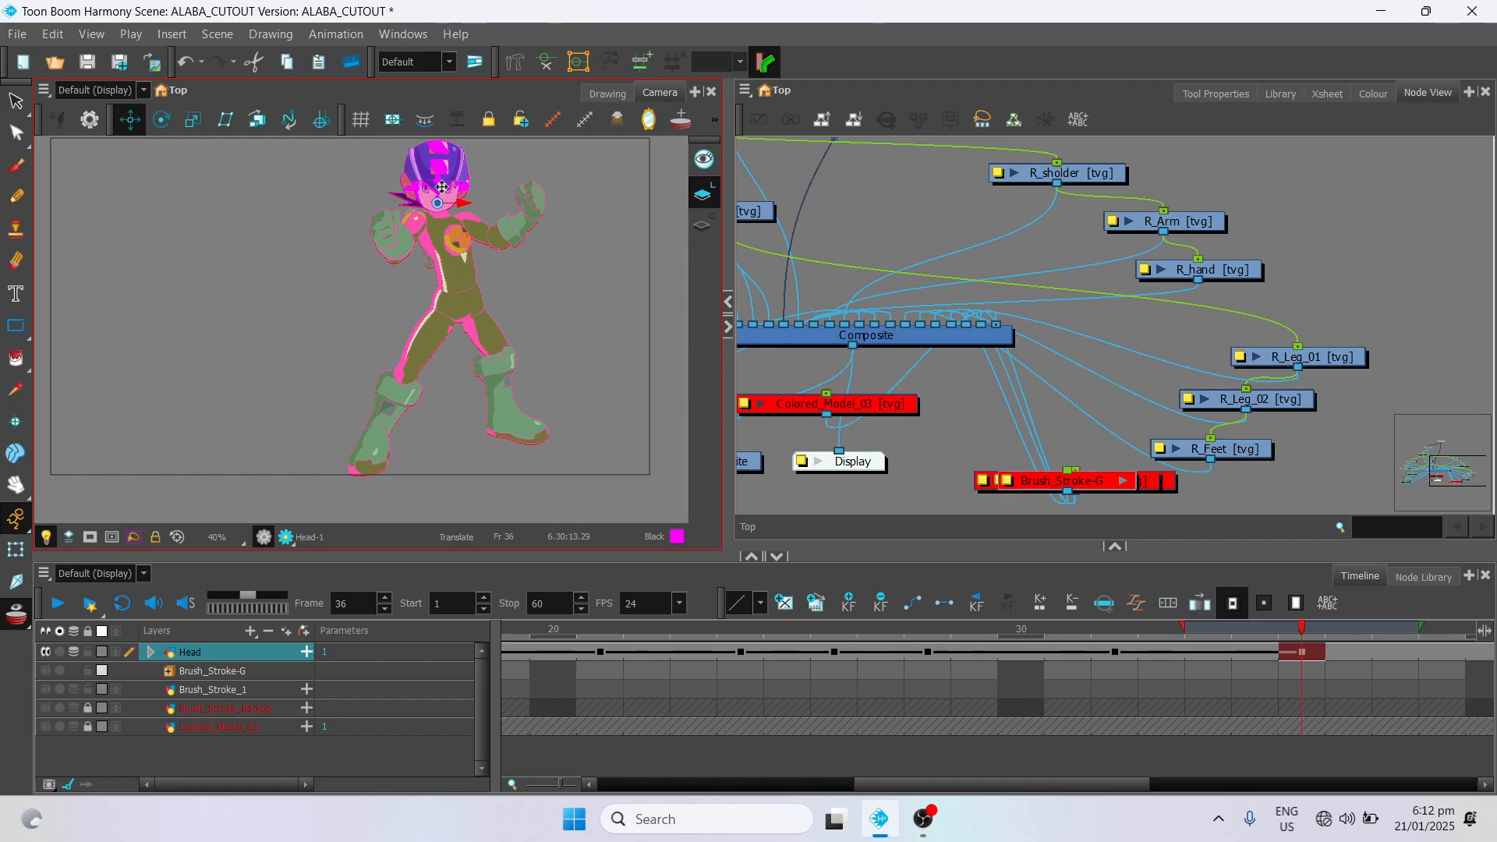
{"action": "left_click_drag", "start_coordinate": [442, 187], "coordinate": [443, 185]}
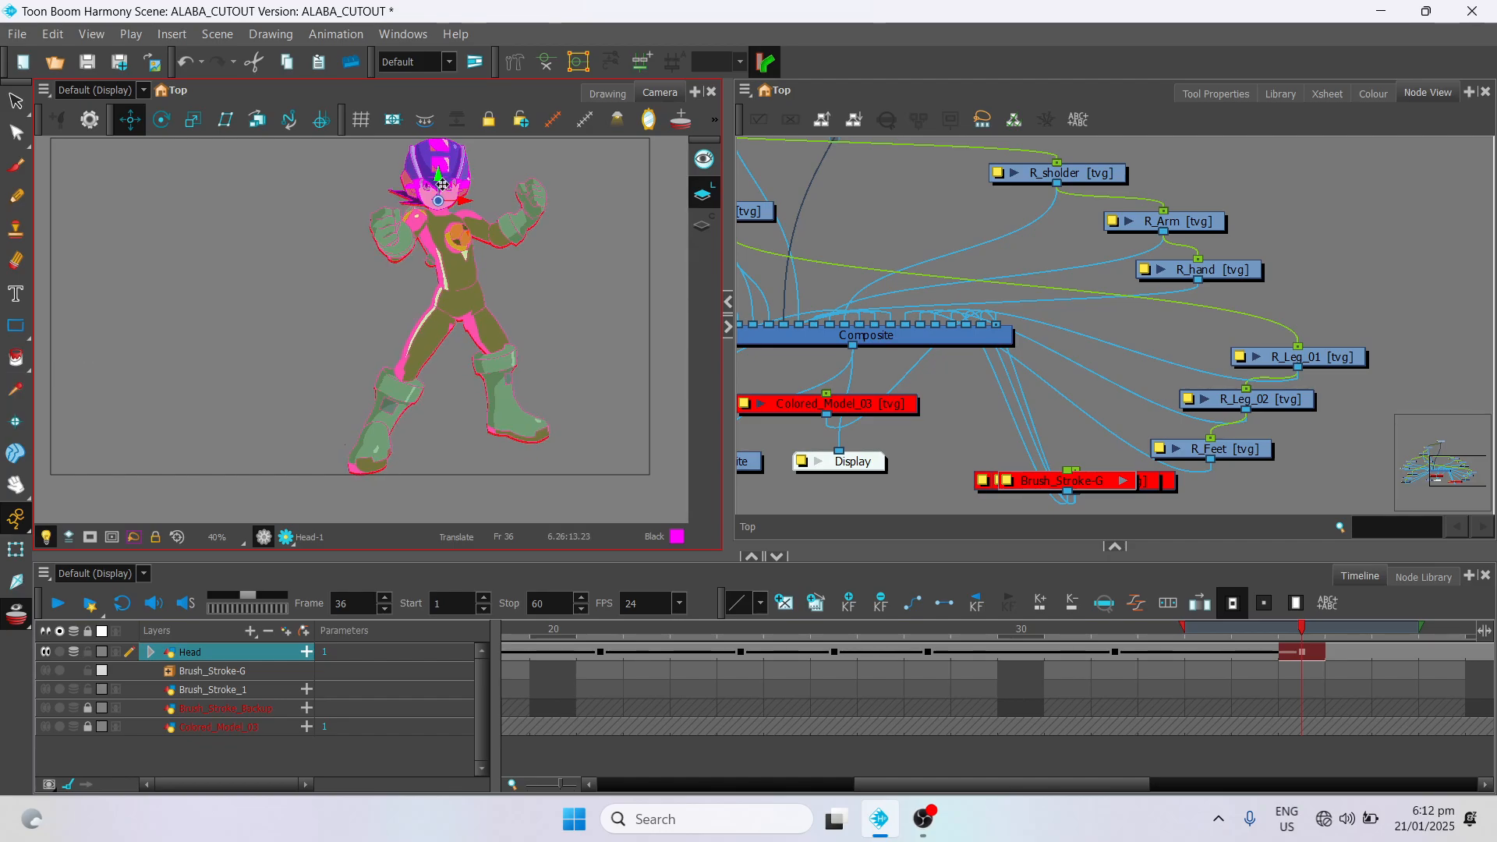
Step: Bend both legs slightly and bring the ankles closer together at frame 36 with Inverse Kinematics
{"action": "left_click", "coordinate": [19, 591]}
{"action": "left_click", "coordinate": [504, 403]}
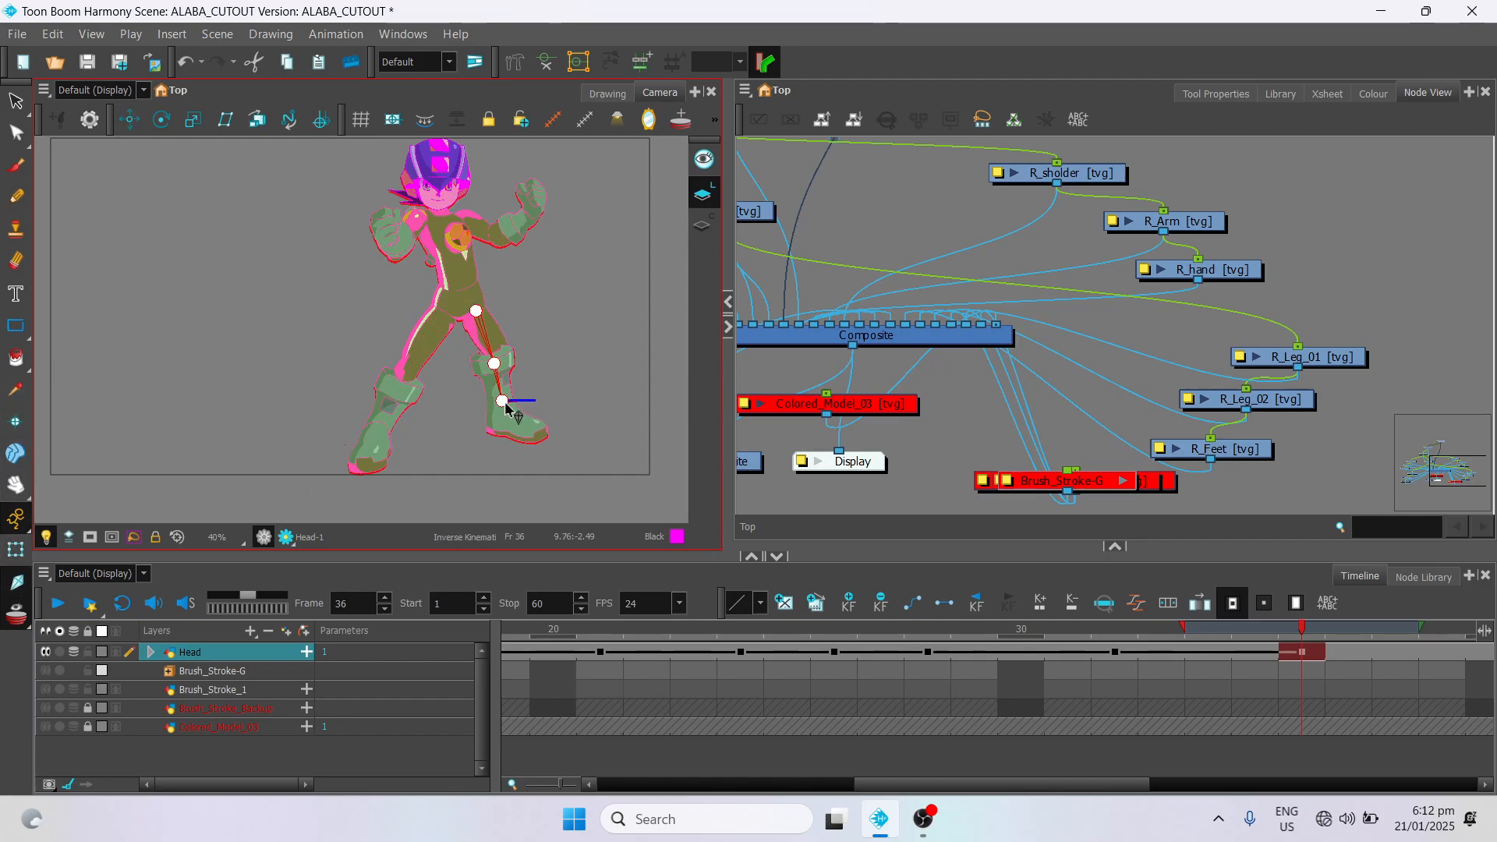
{"action": "left_click_drag", "start_coordinate": [507, 407], "coordinate": [507, 413]}
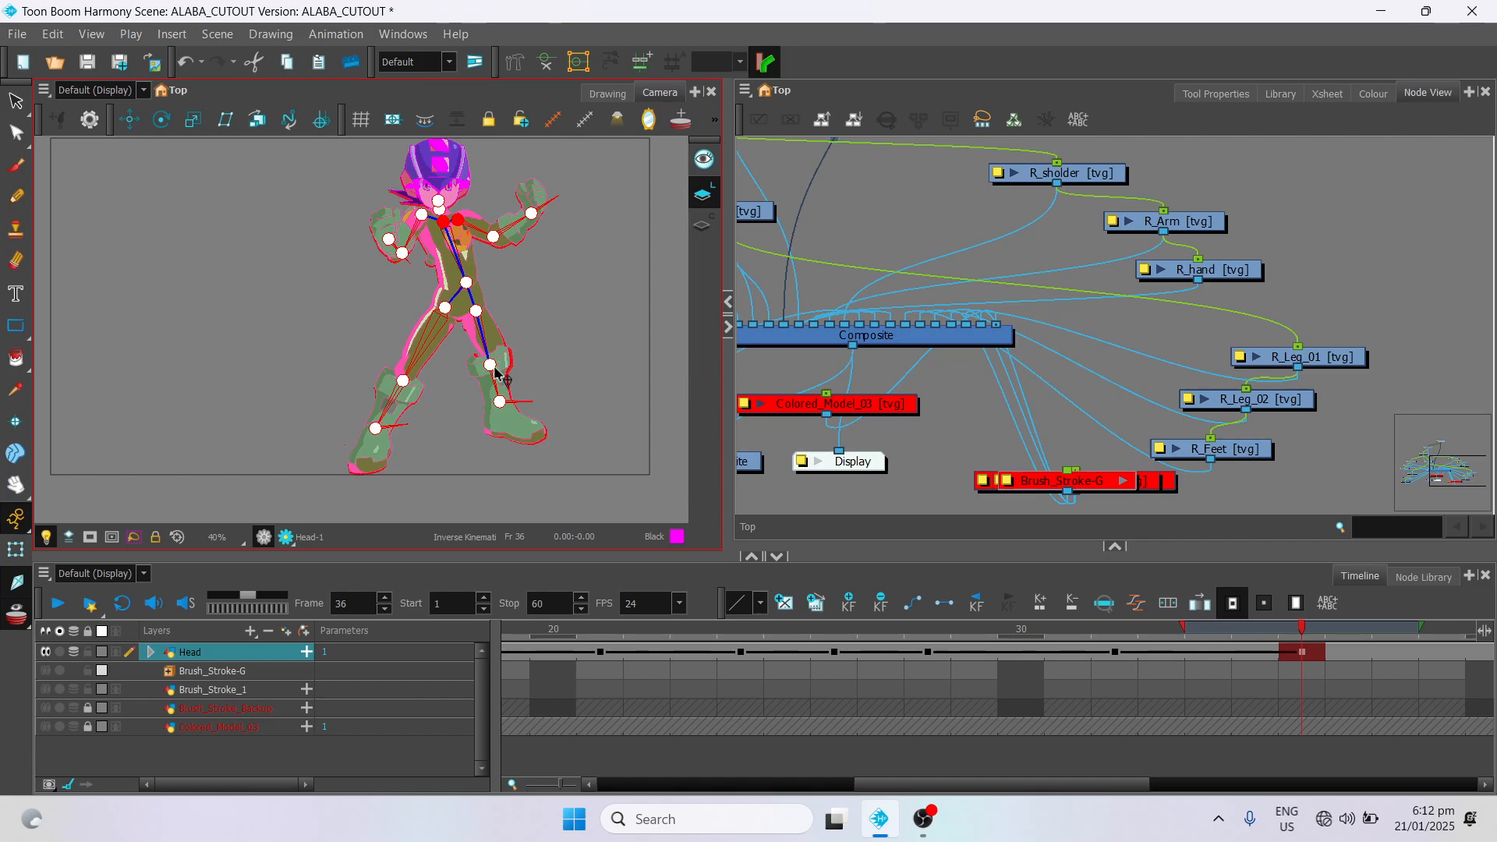
{"action": "left_click_drag", "start_coordinate": [525, 406], "coordinate": [518, 408]}
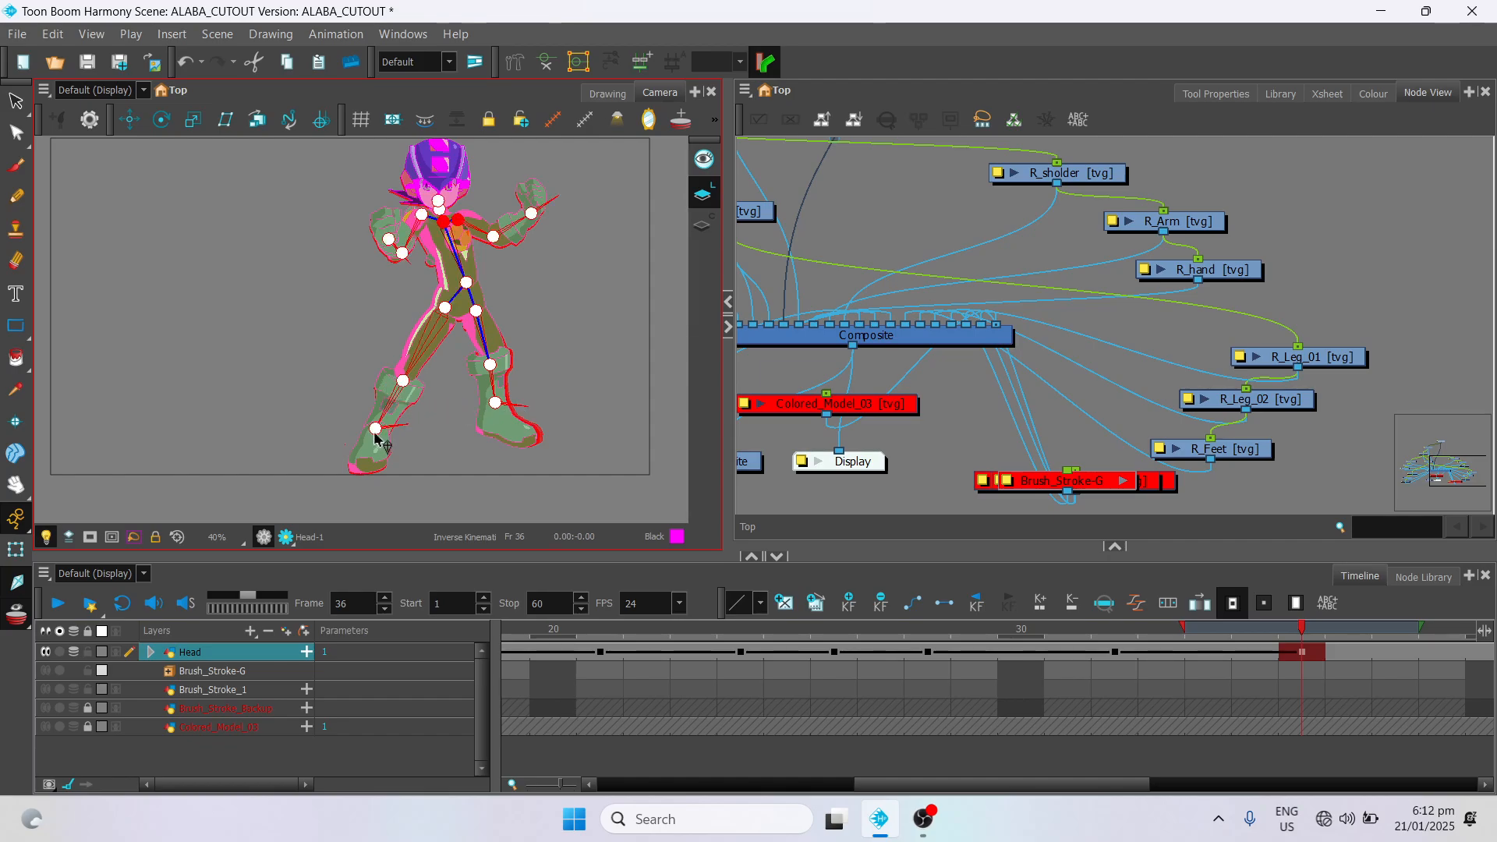
{"action": "mouse_move", "coordinate": [377, 441]}
{"action": "left_mouse_down"}
{"action": "mouse_move", "coordinate": [396, 435]}
{"action": "mouse_move", "coordinate": [382, 434]}
{"action": "left_mouse_up"}
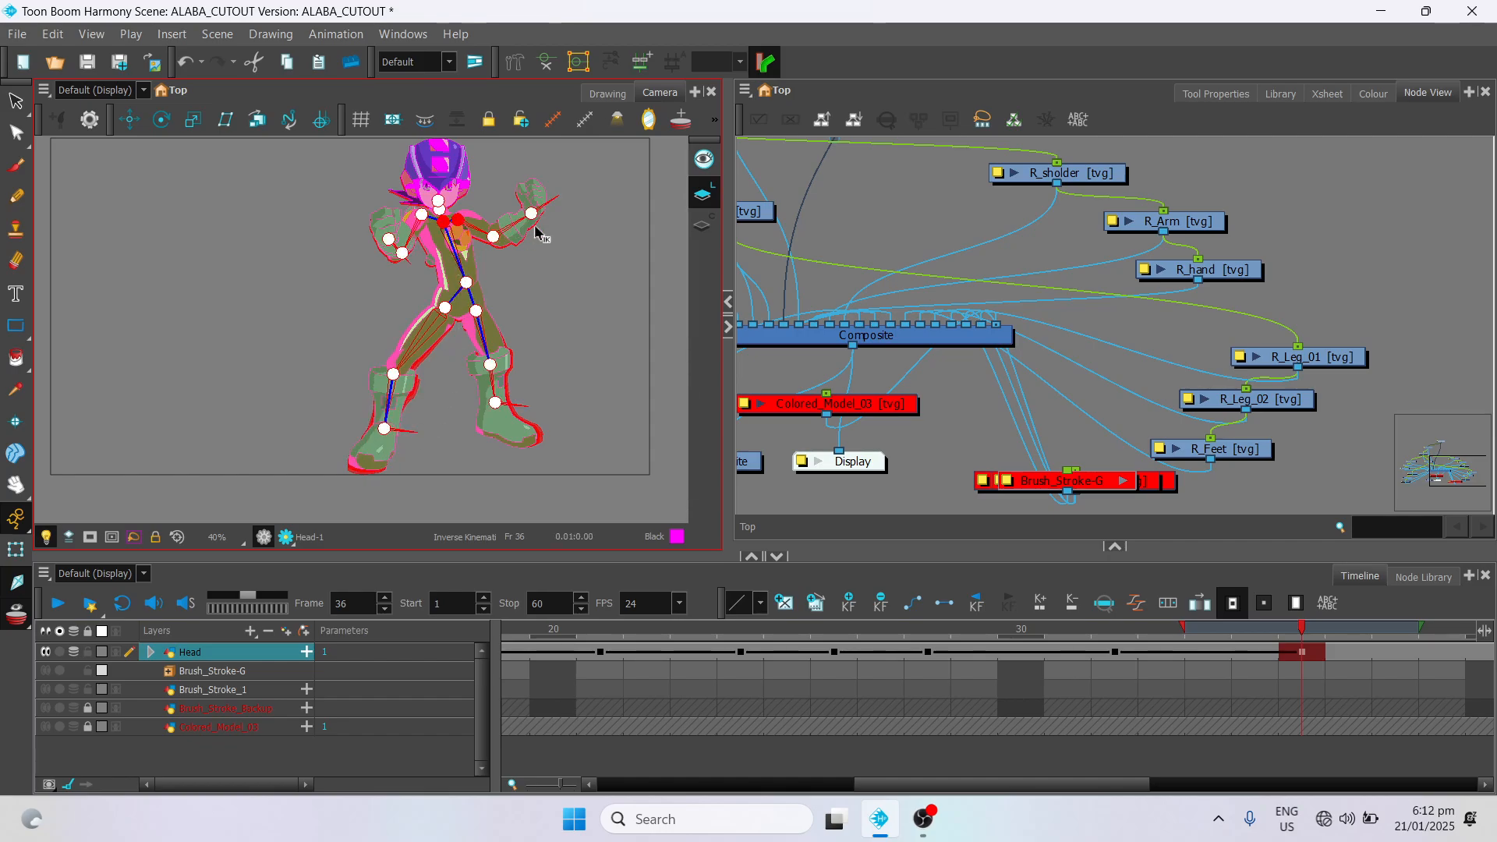
Step: Lower both hands slightly at frame 36 with Inverse Kinematics and turn off onion skin
{"action": "mouse_move", "coordinate": [531, 215]}
{"action": "left_mouse_down"}
{"action": "mouse_move", "coordinate": [559, 217]}
{"action": "mouse_move", "coordinate": [568, 231]}
{"action": "mouse_move", "coordinate": [553, 233]}
{"action": "left_mouse_up"}
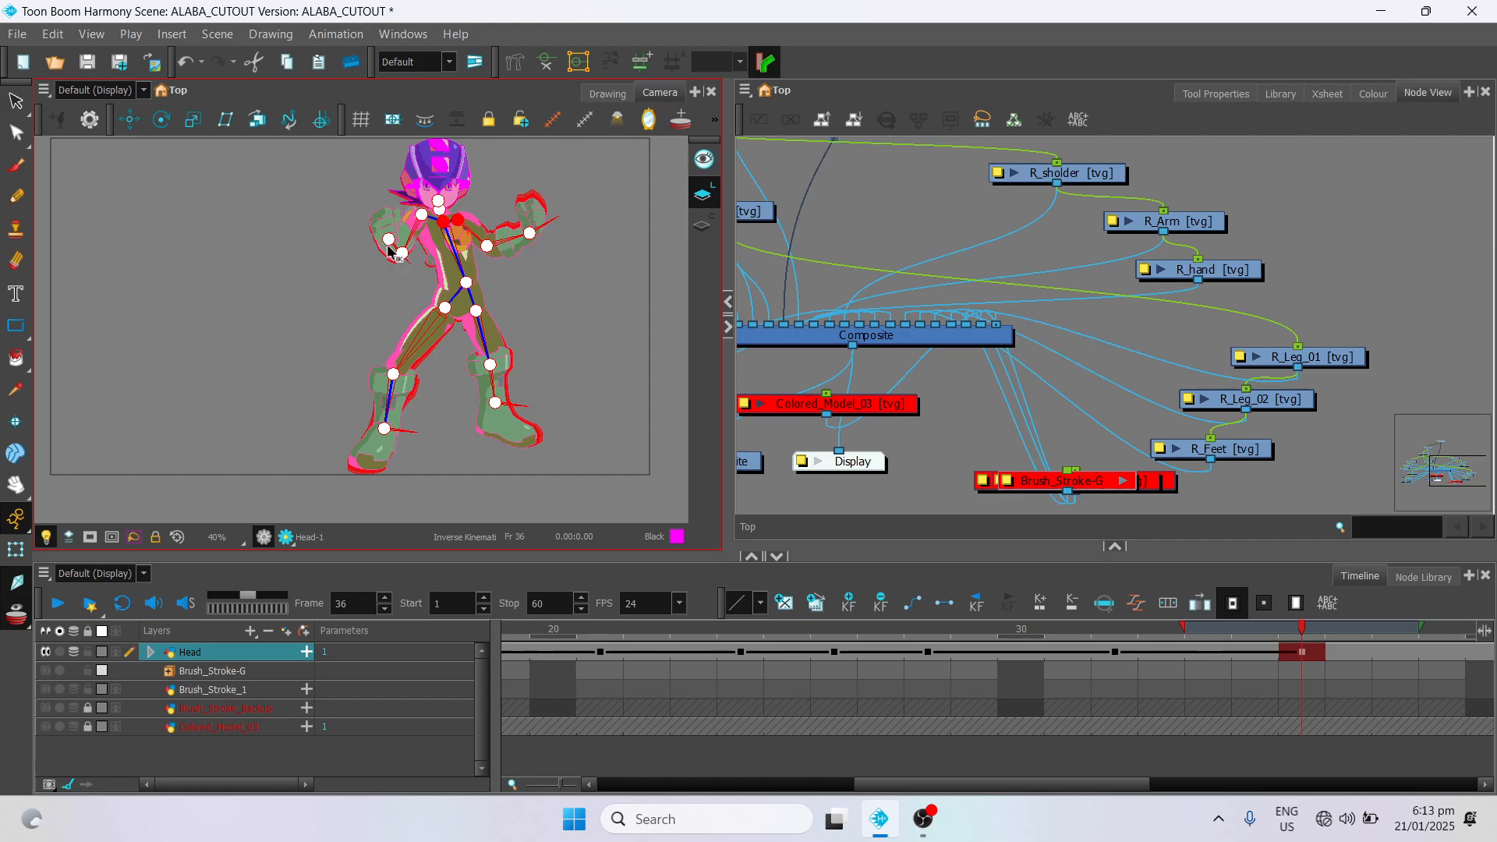
{"action": "left_click_drag", "start_coordinate": [388, 252], "coordinate": [395, 256]}
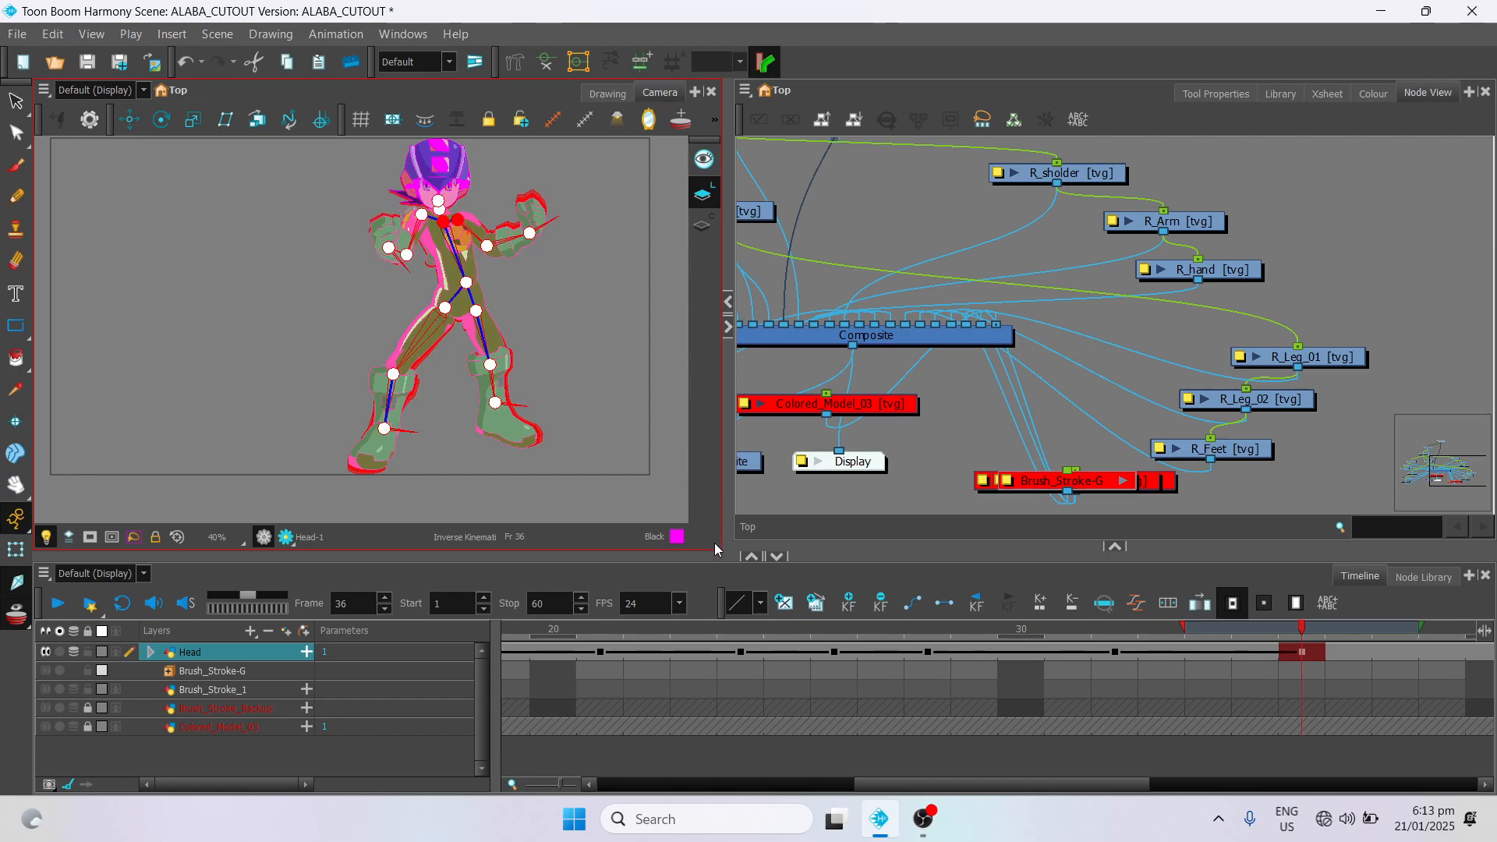
{"action": "left_click", "coordinate": [17, 624]}
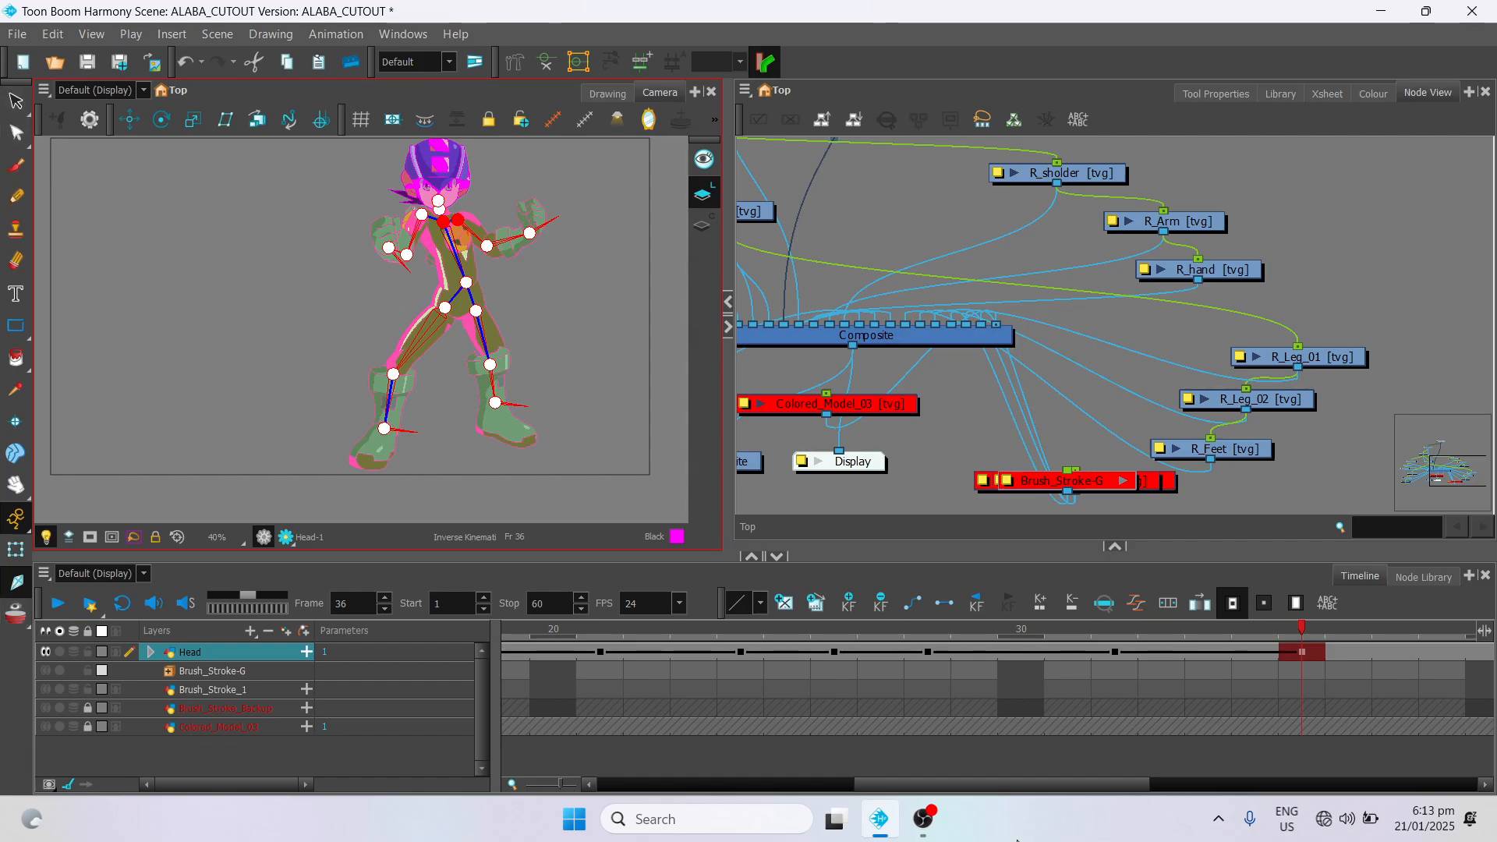
Step: Deselect the character rig and show the beginning of the timeline
{"action": "left_click", "coordinate": [1002, 791]}
{"action": "left_click_drag", "start_coordinate": [1001, 787], "coordinate": [679, 841]}
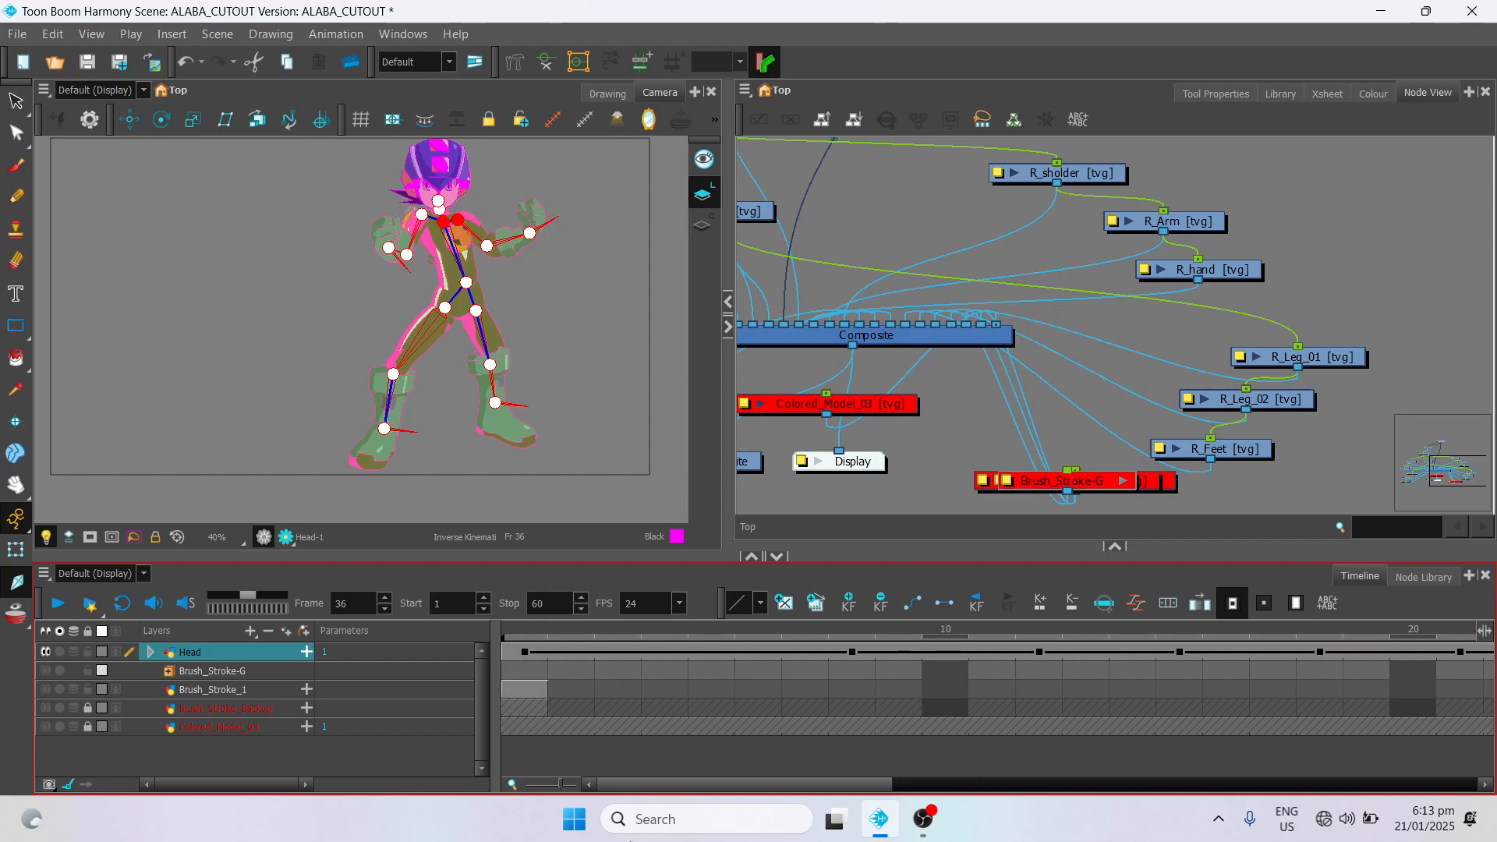
{"action": "left_click", "coordinate": [690, 776]}
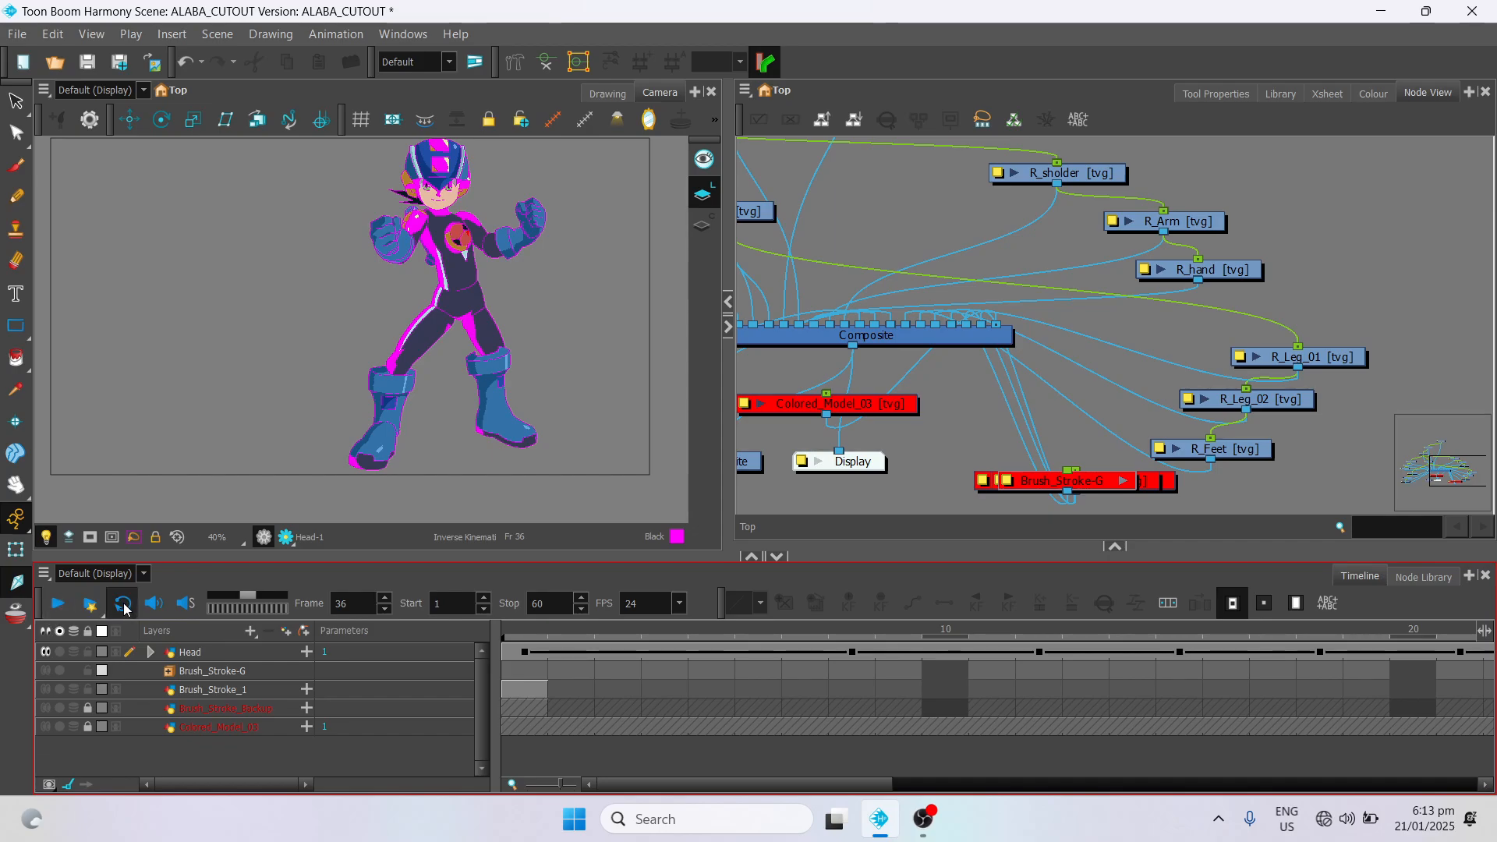
Step: Play back the looped animation, stop it and go to the last keyframe at frame 36
{"action": "left_click", "coordinate": [57, 603]}
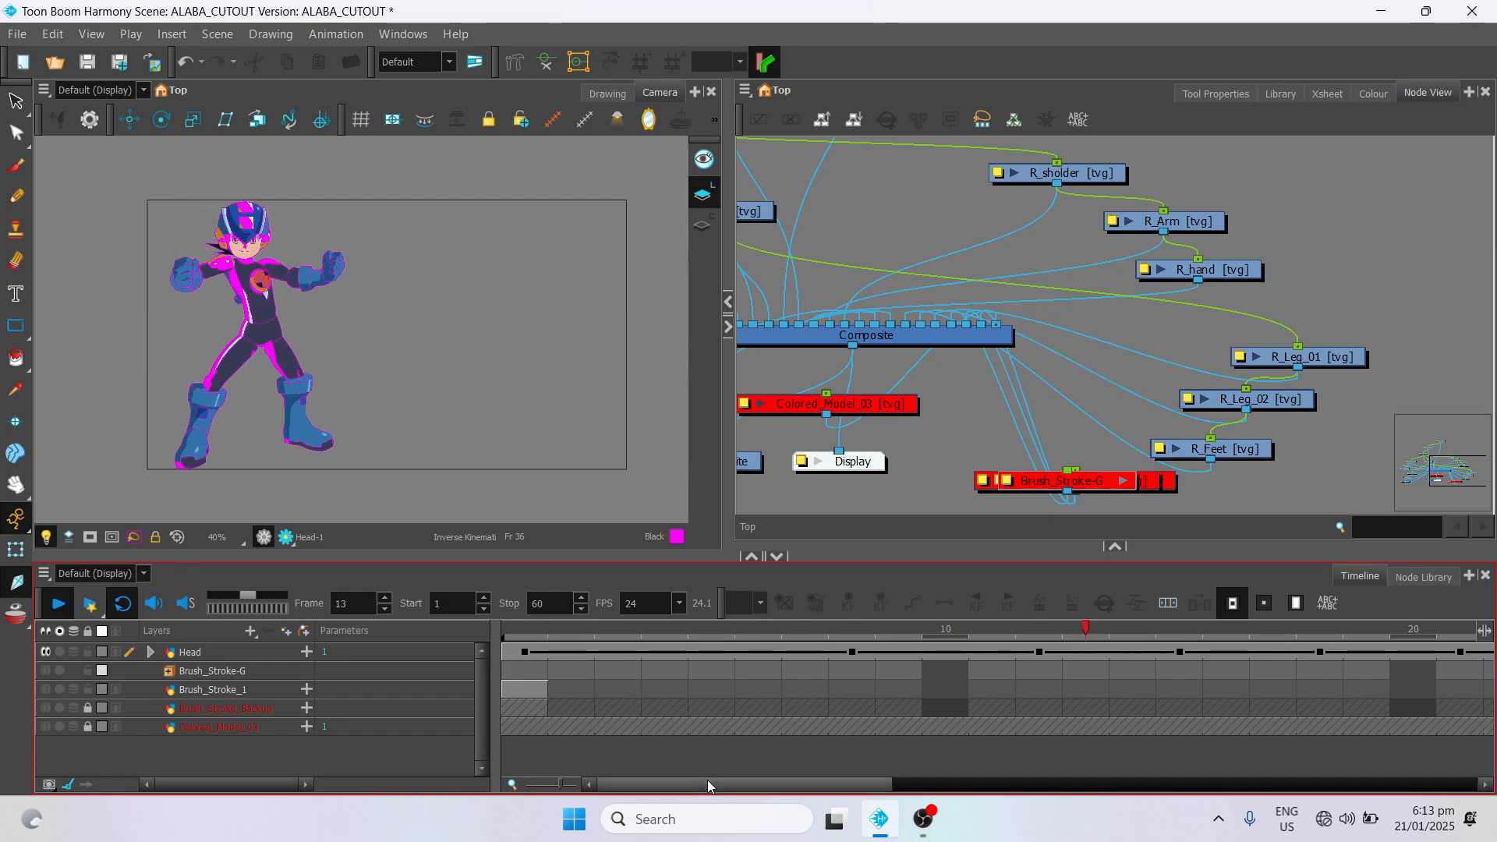
{"action": "left_click_drag", "start_coordinate": [767, 796], "coordinate": [1154, 807]}
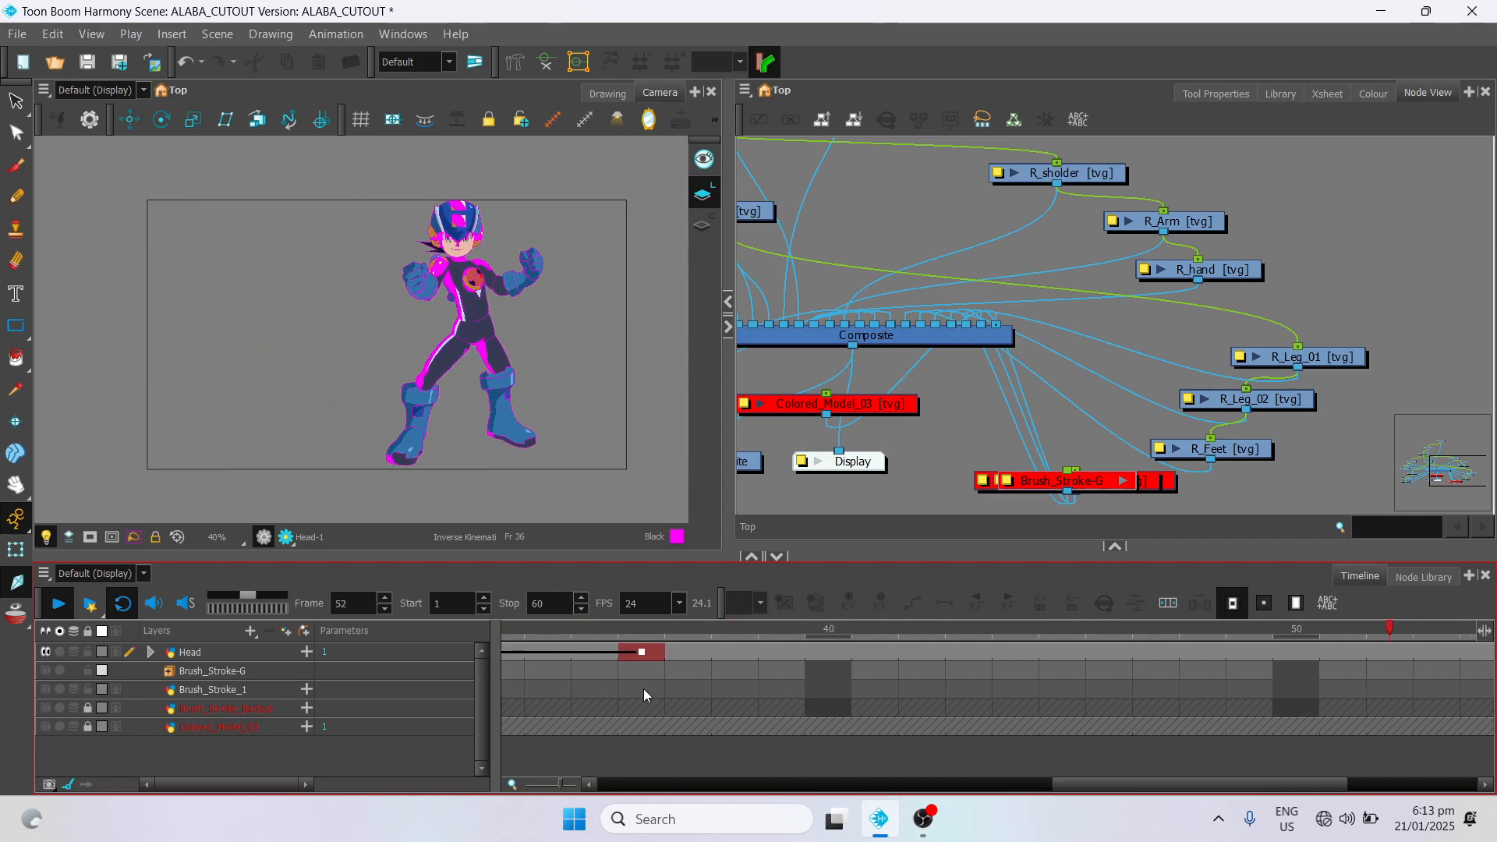
{"action": "left_click", "coordinate": [639, 655]}
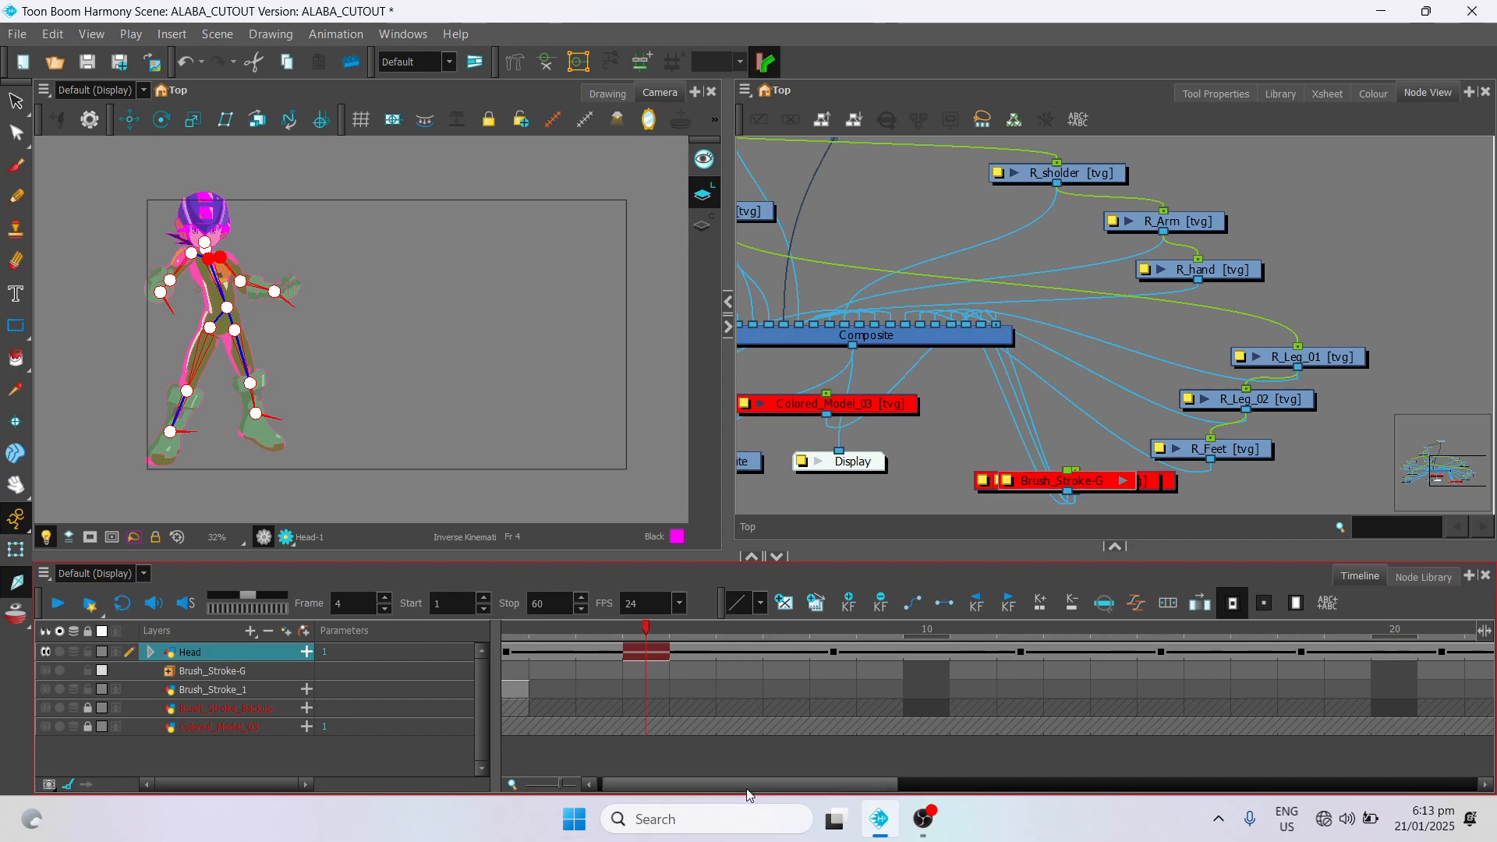
{"action": "left_click_drag", "start_coordinate": [747, 788], "coordinate": [1219, 800]}
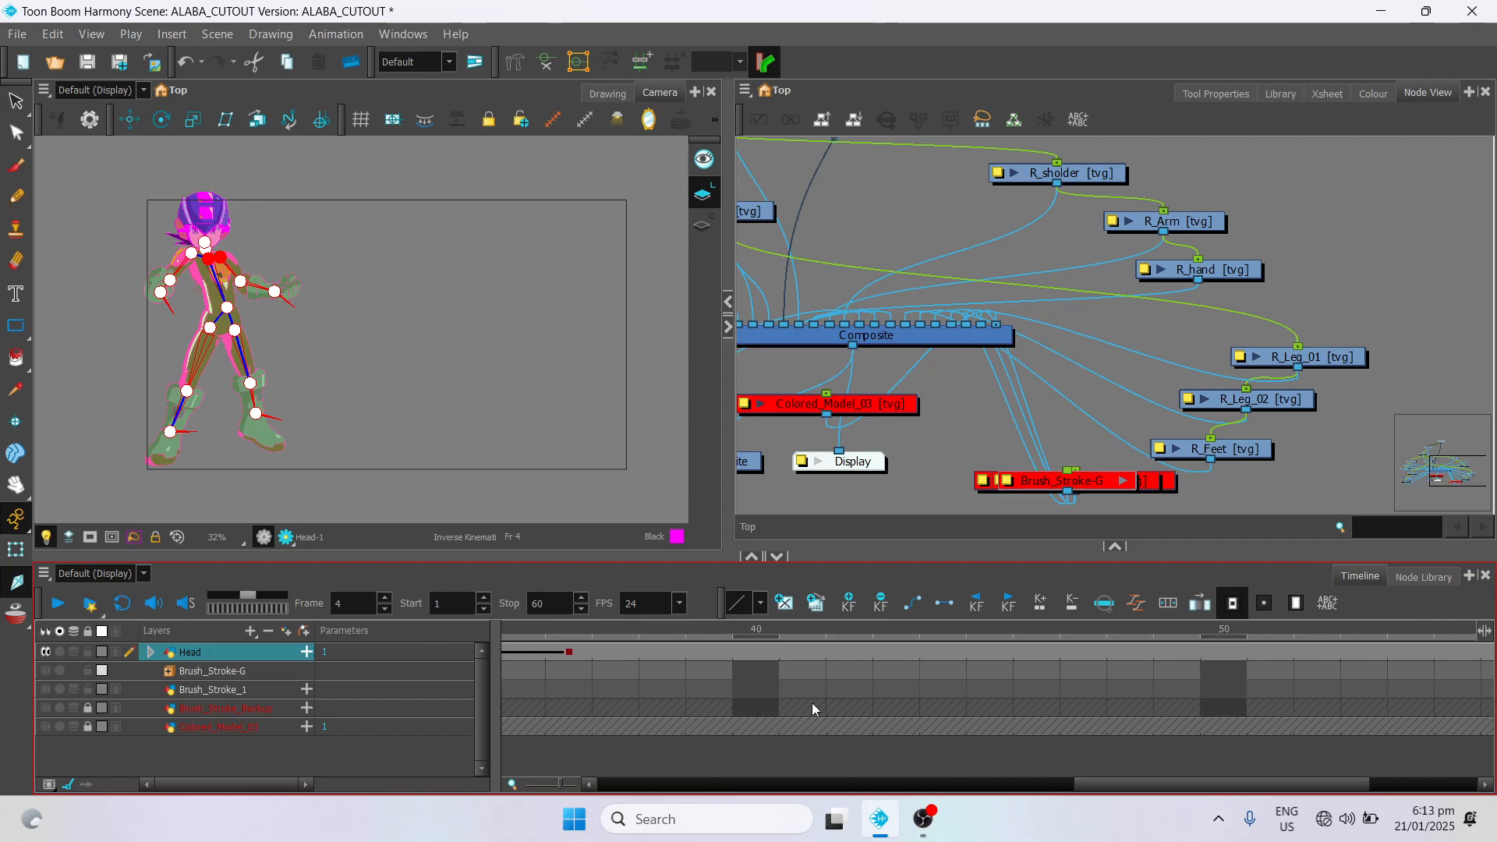
{"action": "left_click", "coordinate": [573, 652]}
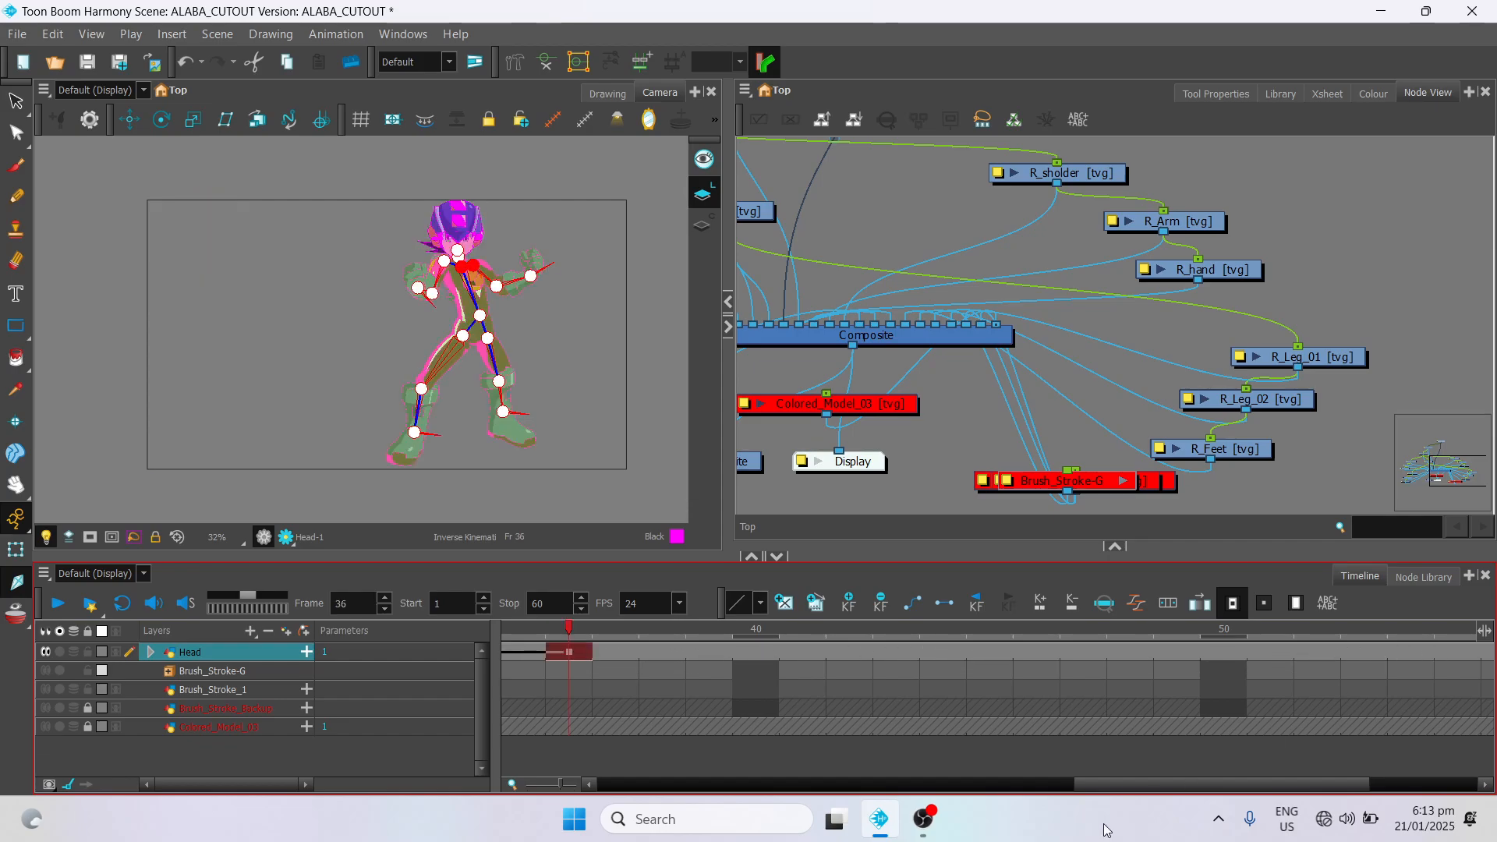
Step: Compare the character's settling poses at the keyframes on frames 32, 36 and 28
{"action": "left_click_drag", "start_coordinate": [1123, 784], "coordinate": [951, 788]}
{"action": "left_click", "coordinate": [961, 655]}
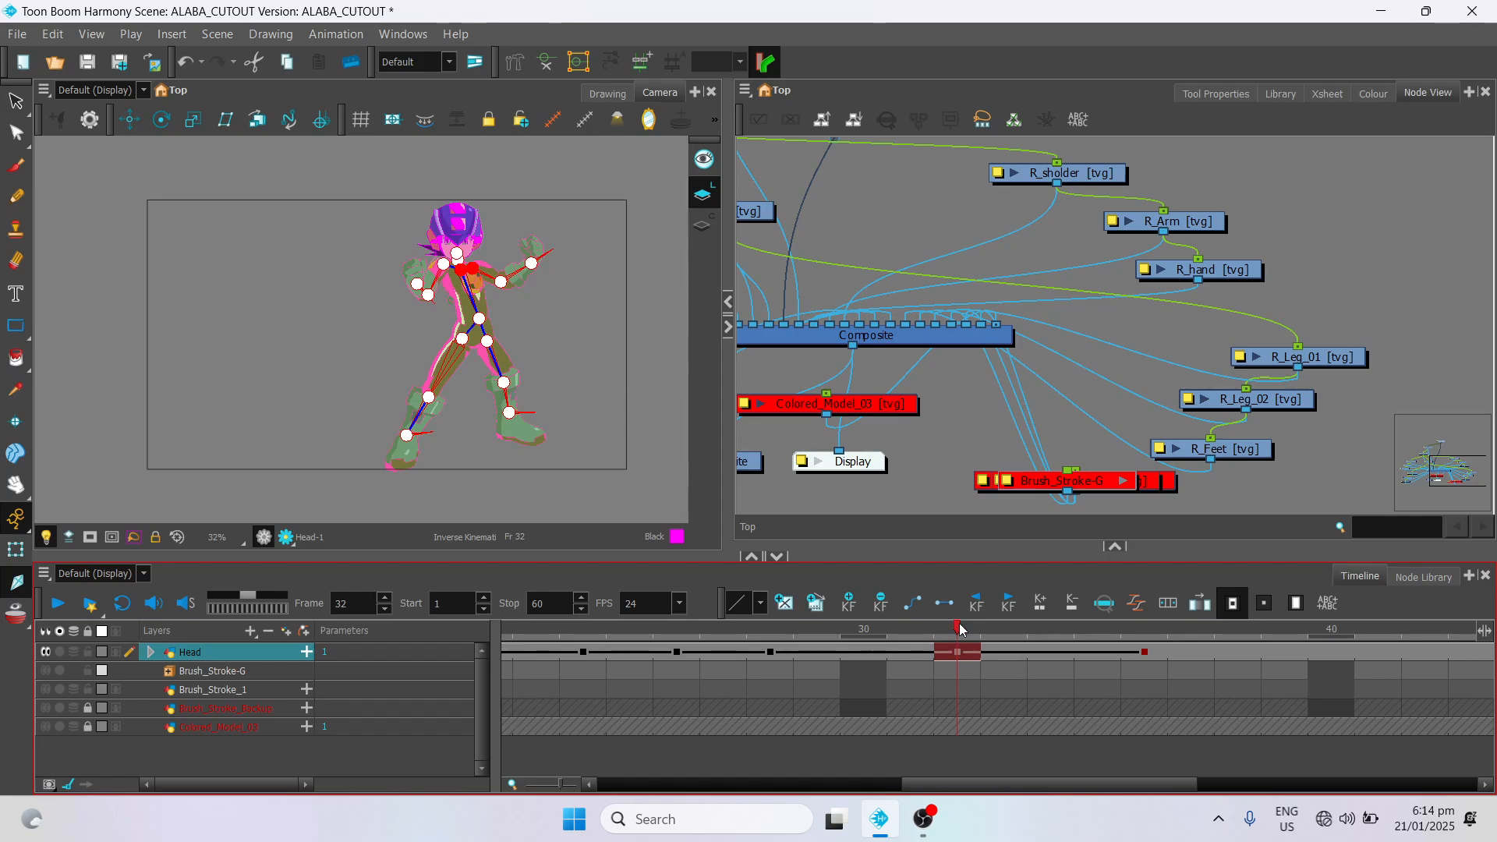
{"action": "left_click", "coordinate": [1145, 654]}
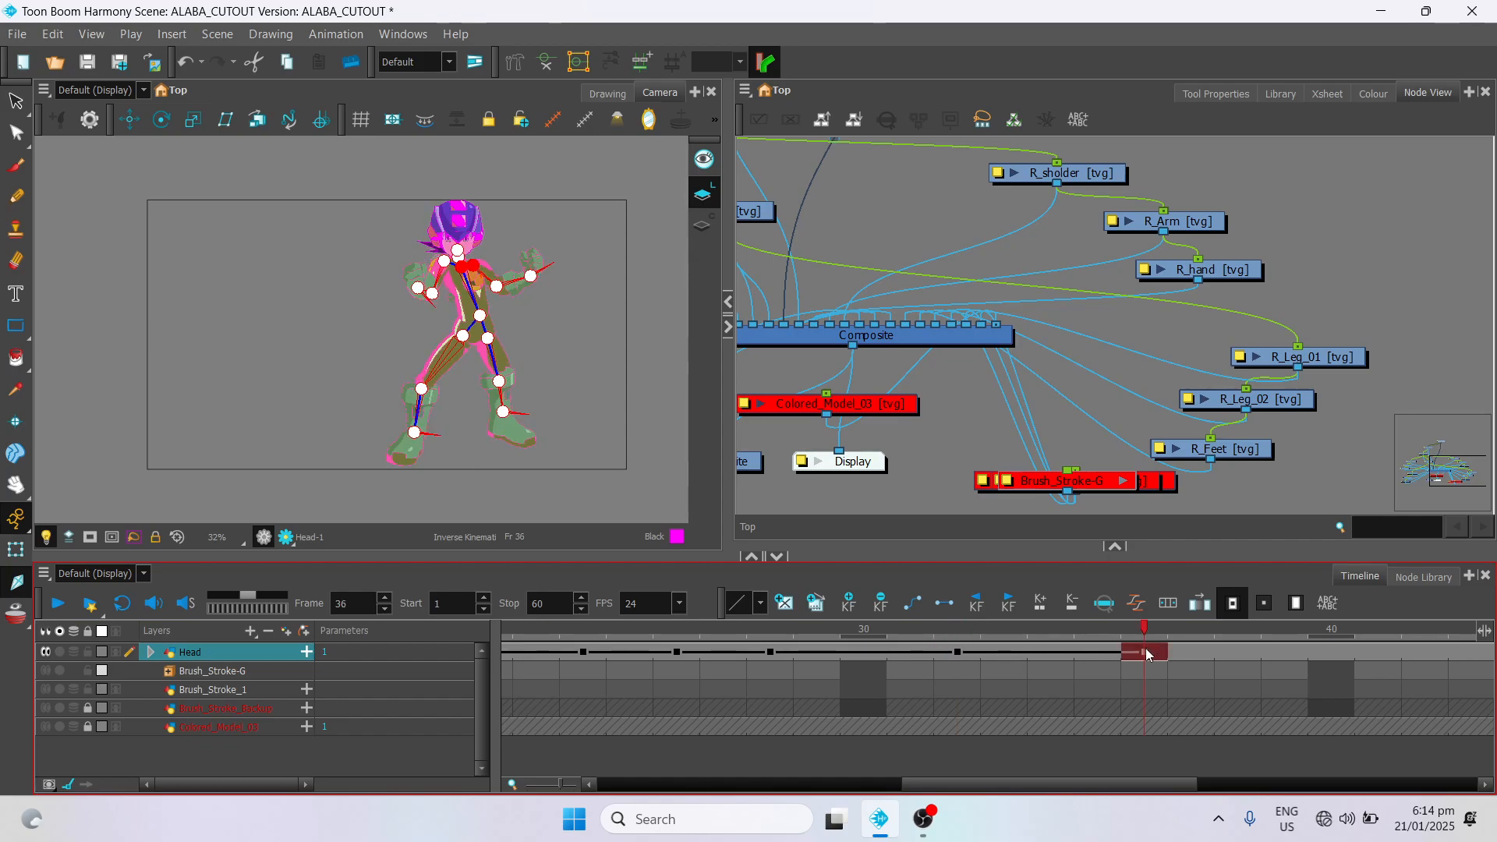
{"action": "left_click", "coordinate": [961, 655]}
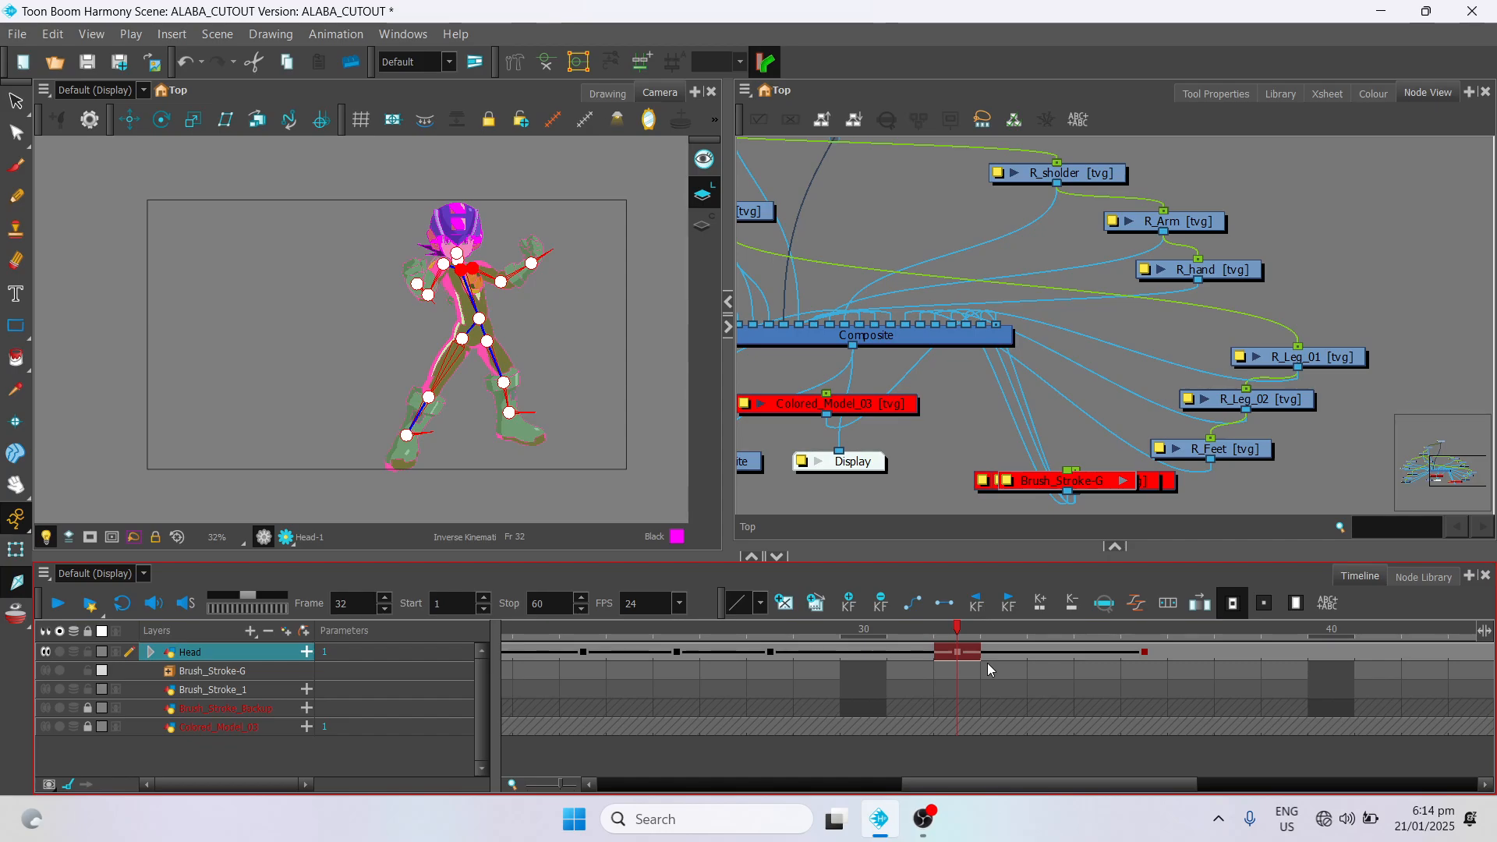
{"action": "left_click", "coordinate": [768, 653]}
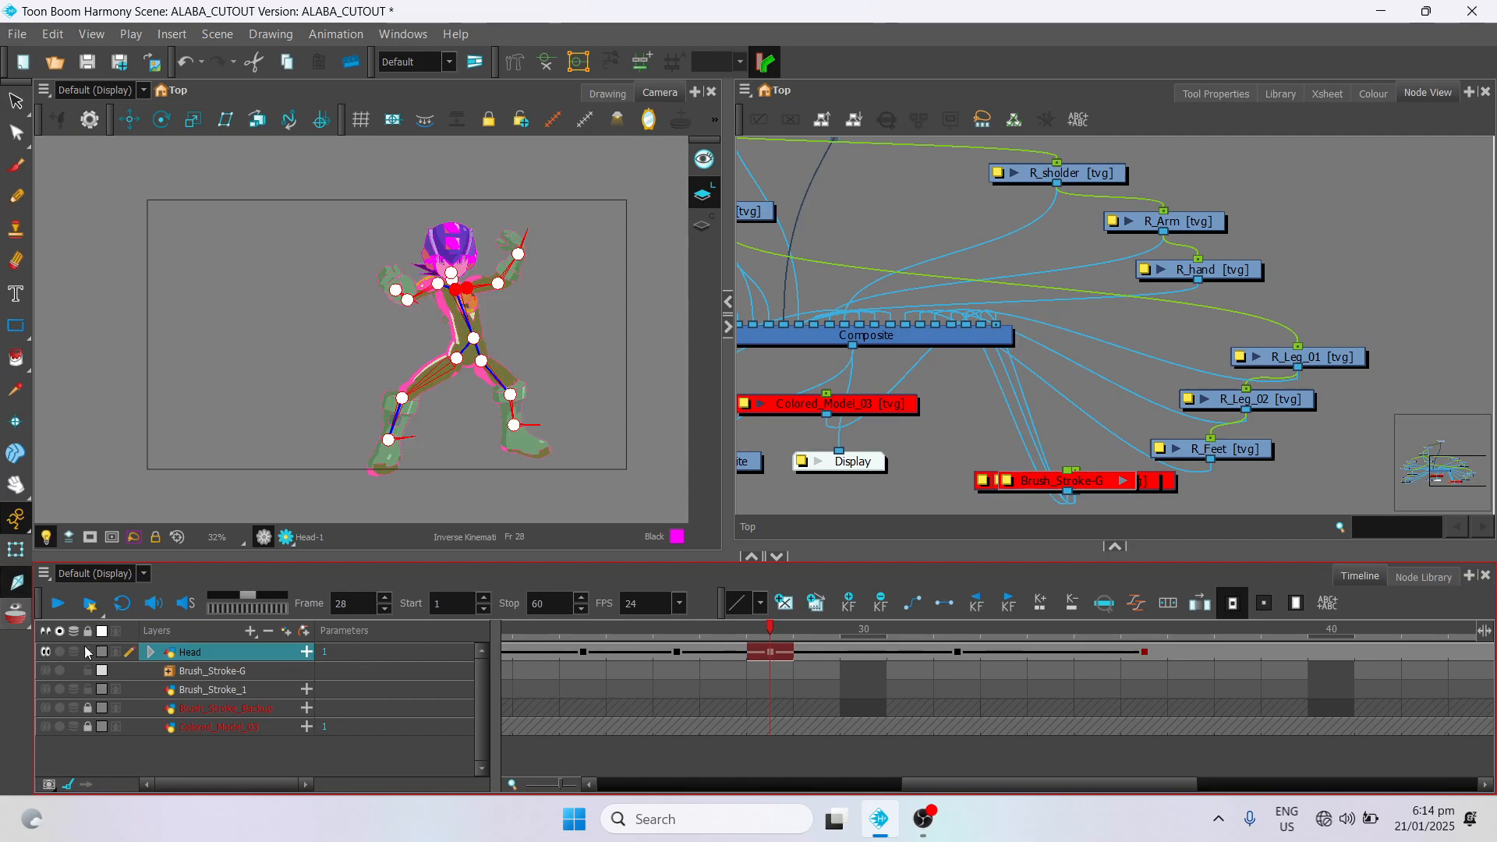
Step: Turn on onion skin and examine the landing poses across frames 25 to 28
{"action": "left_click", "coordinate": [14, 622]}
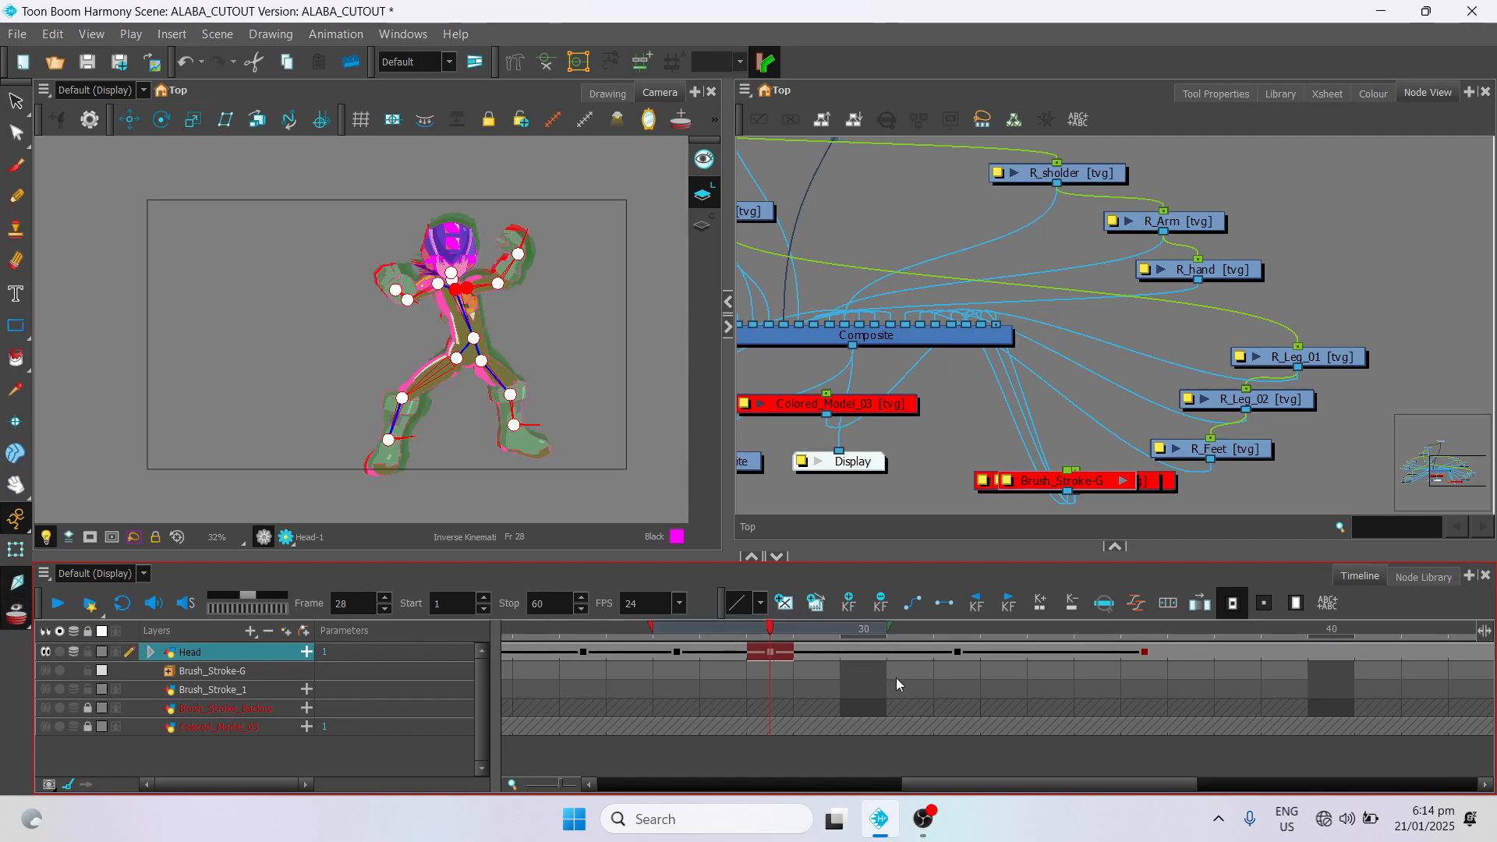
{"action": "left_click", "coordinate": [683, 653]}
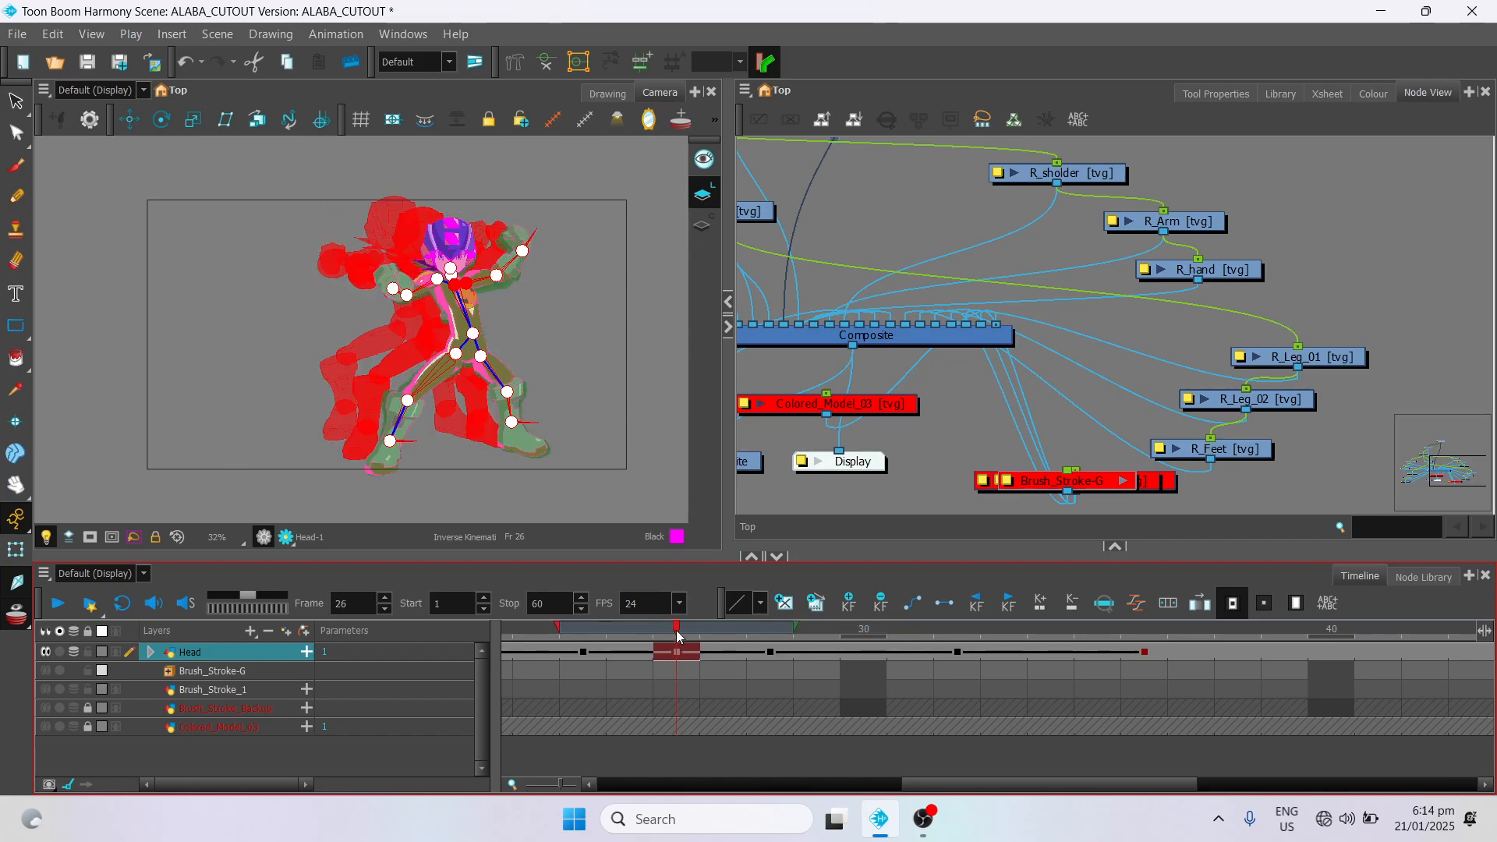
{"action": "left_click", "coordinate": [718, 638]}
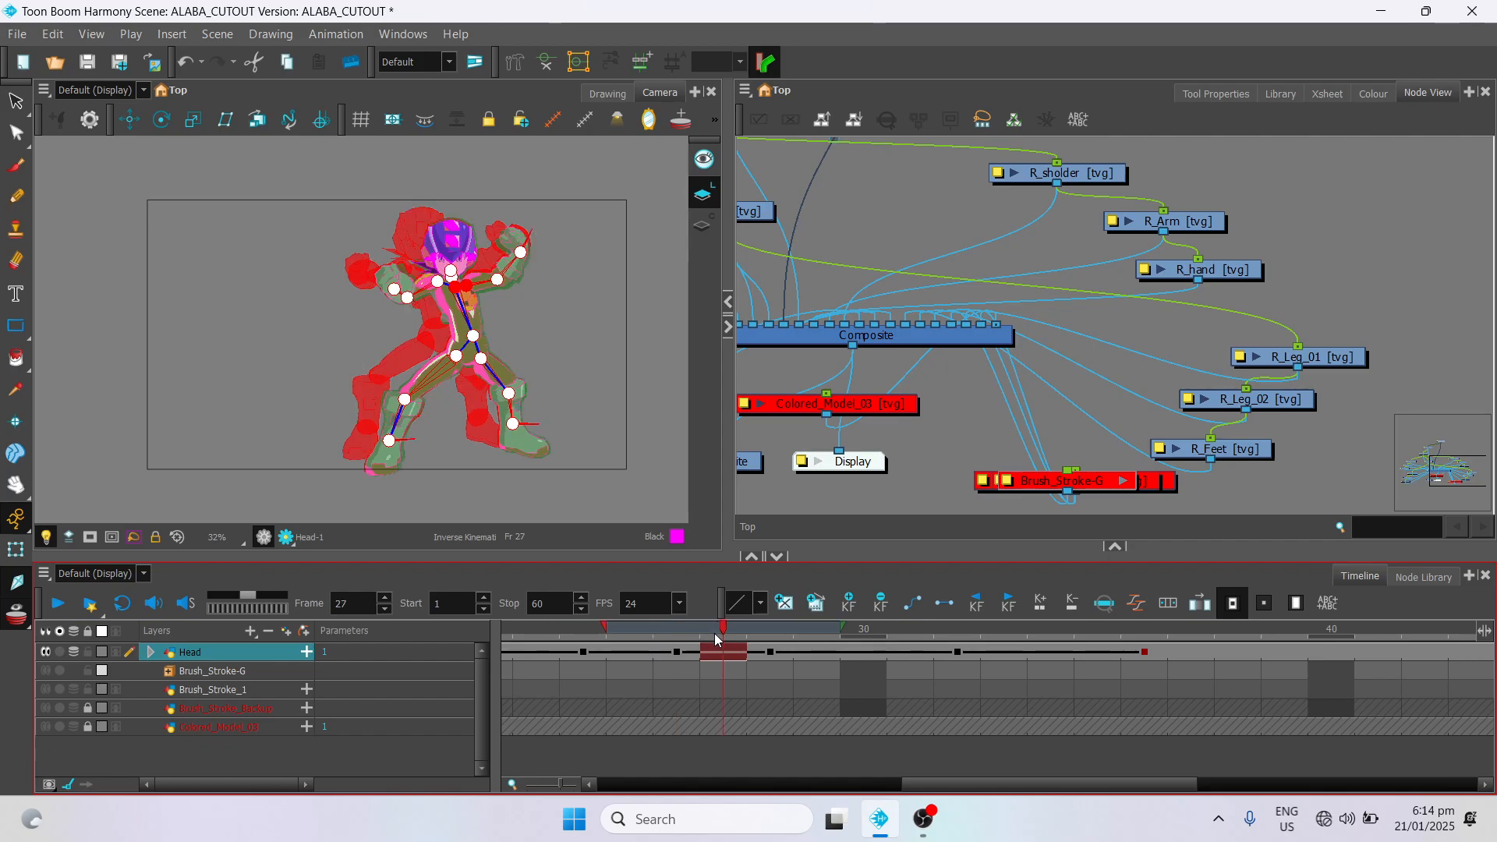
{"action": "left_click_drag", "start_coordinate": [747, 644], "coordinate": [662, 629]}
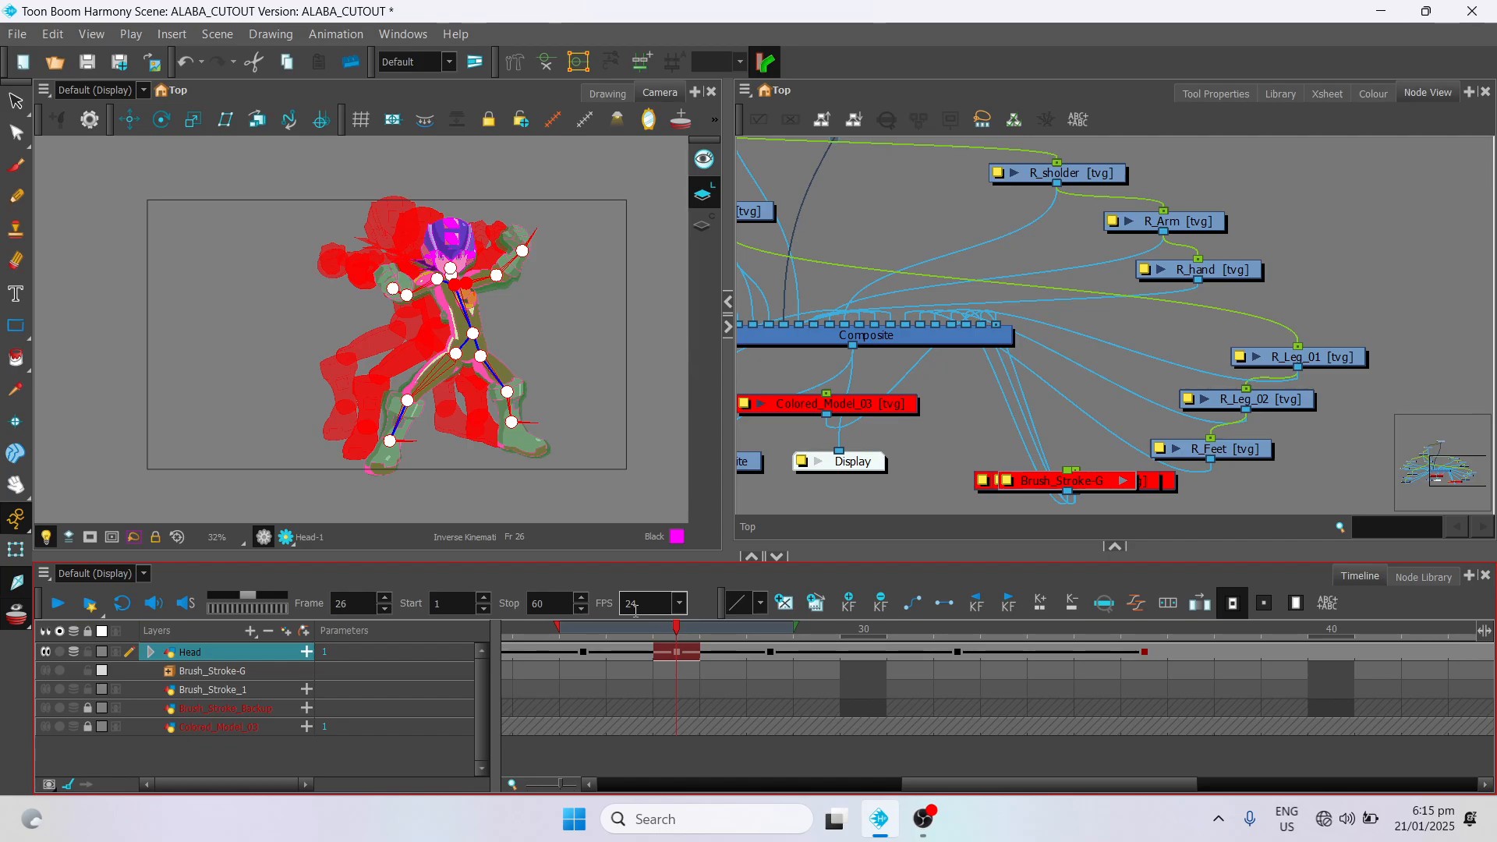
{"action": "left_click", "coordinate": [629, 652]}
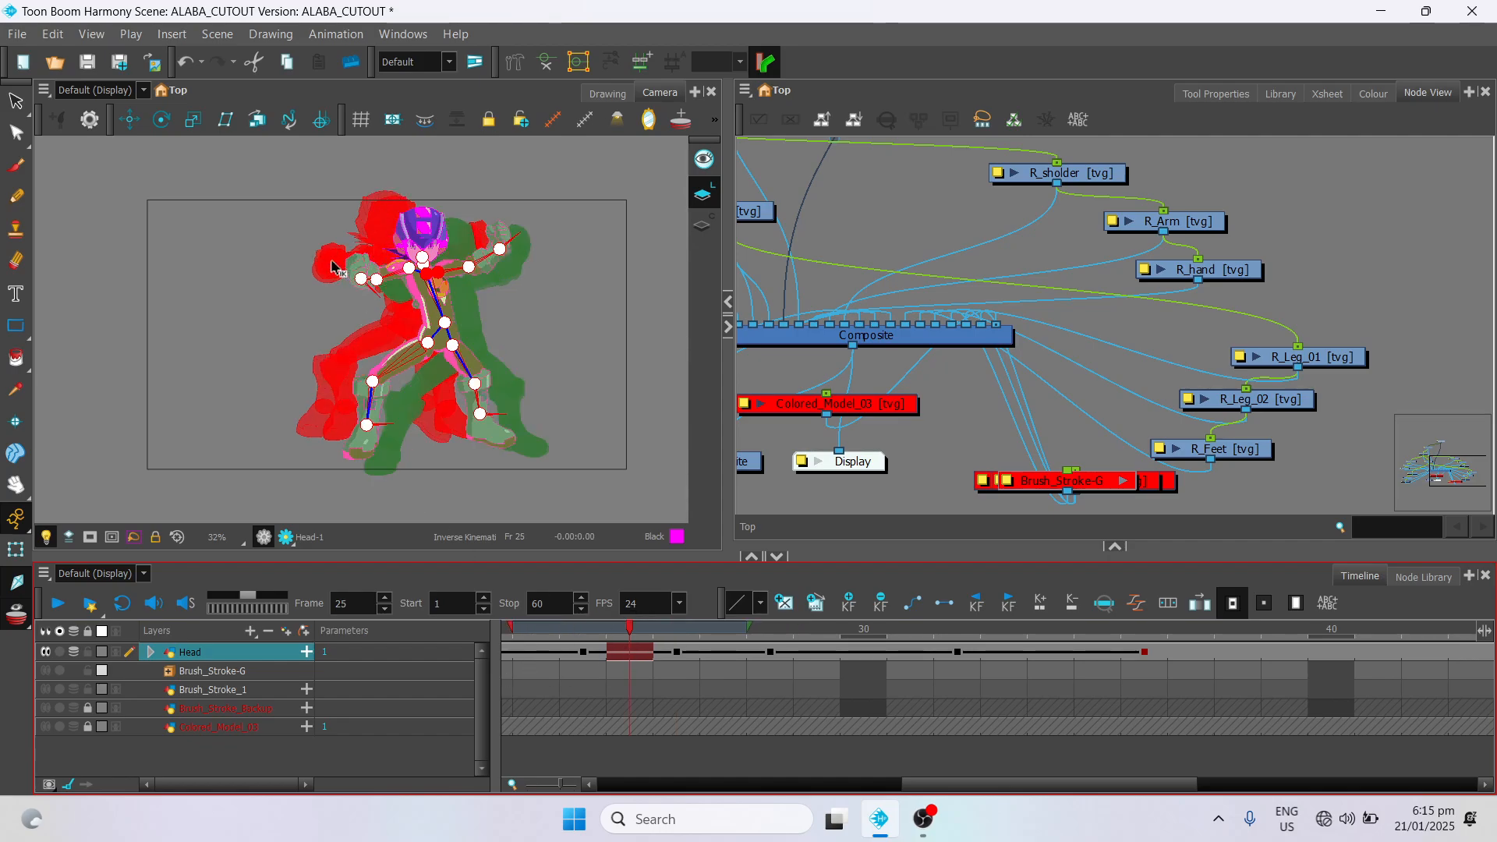
Step: Set onion skin to three previous drawings and no next drawing, and scrub back through the jump to frame 9
{"action": "left_click", "coordinate": [90, 35]}
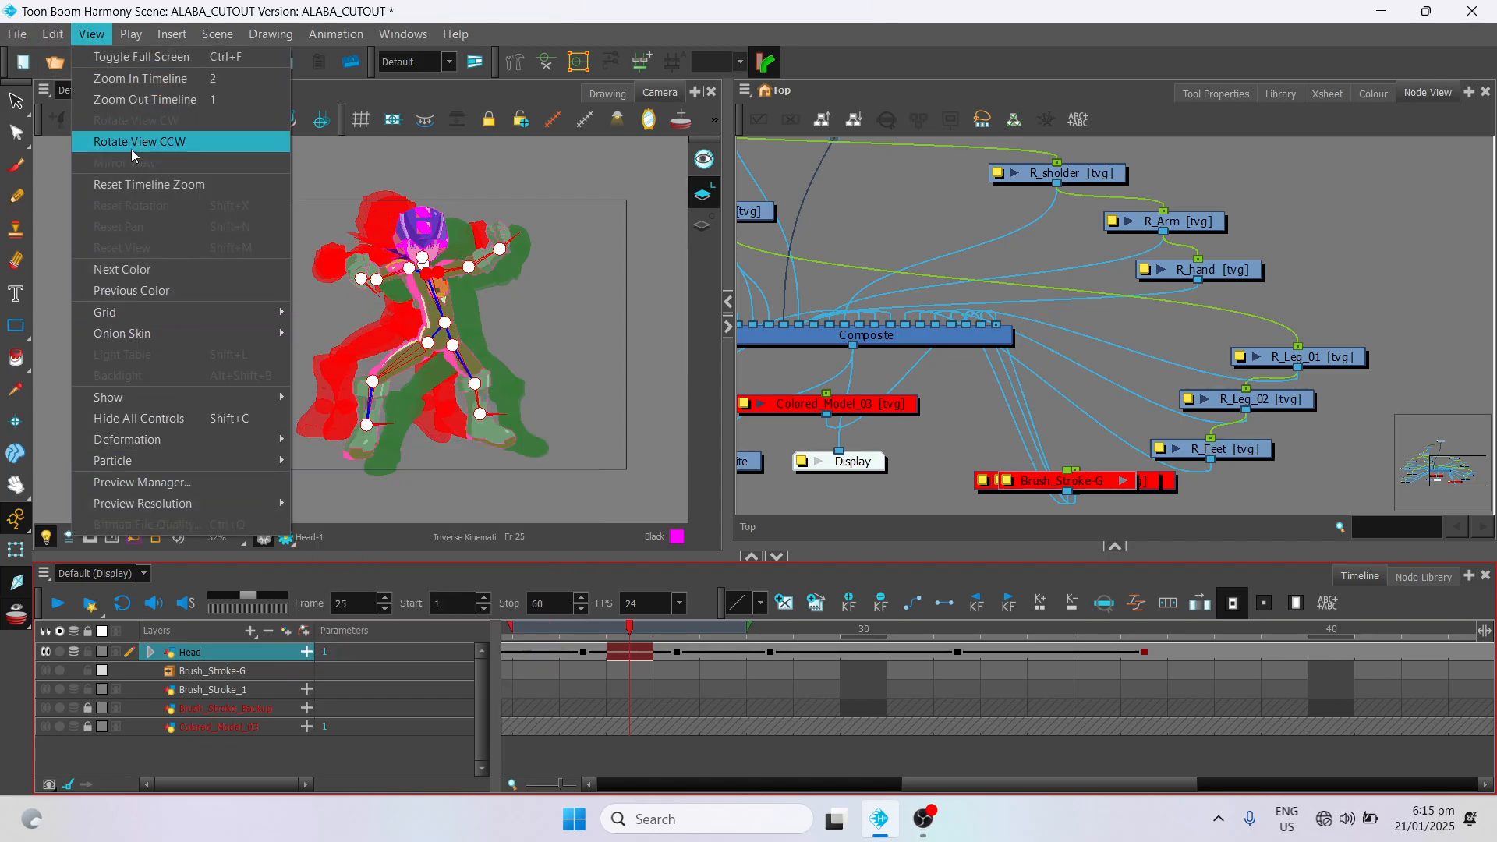
{"action": "mouse_move", "coordinate": [165, 333]}
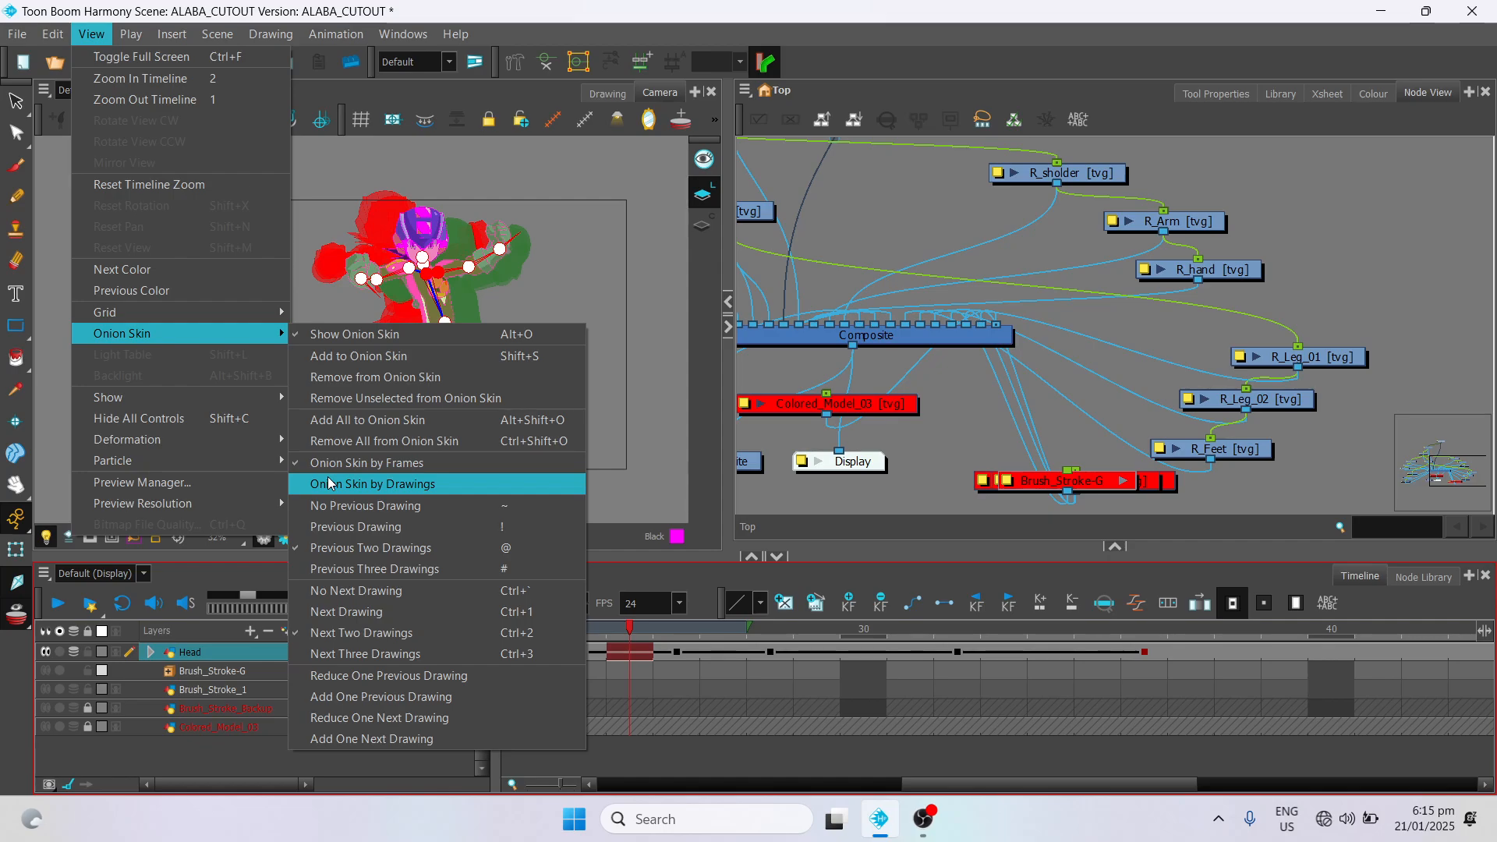
{"action": "left_click", "coordinate": [332, 568]}
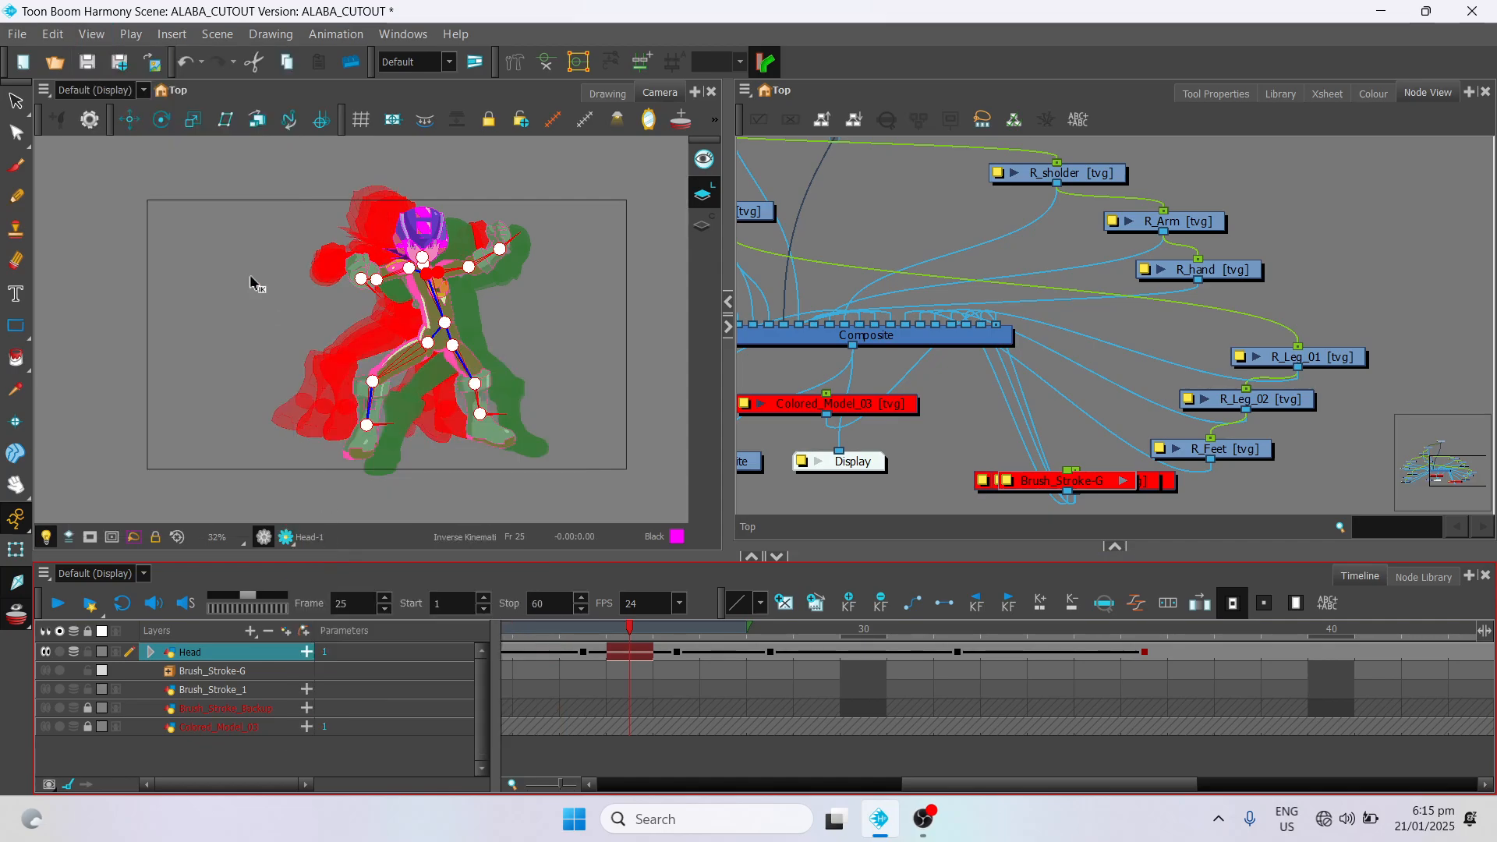
{"action": "left_click", "coordinate": [95, 34]}
{"action": "mouse_move", "coordinate": [174, 335]}
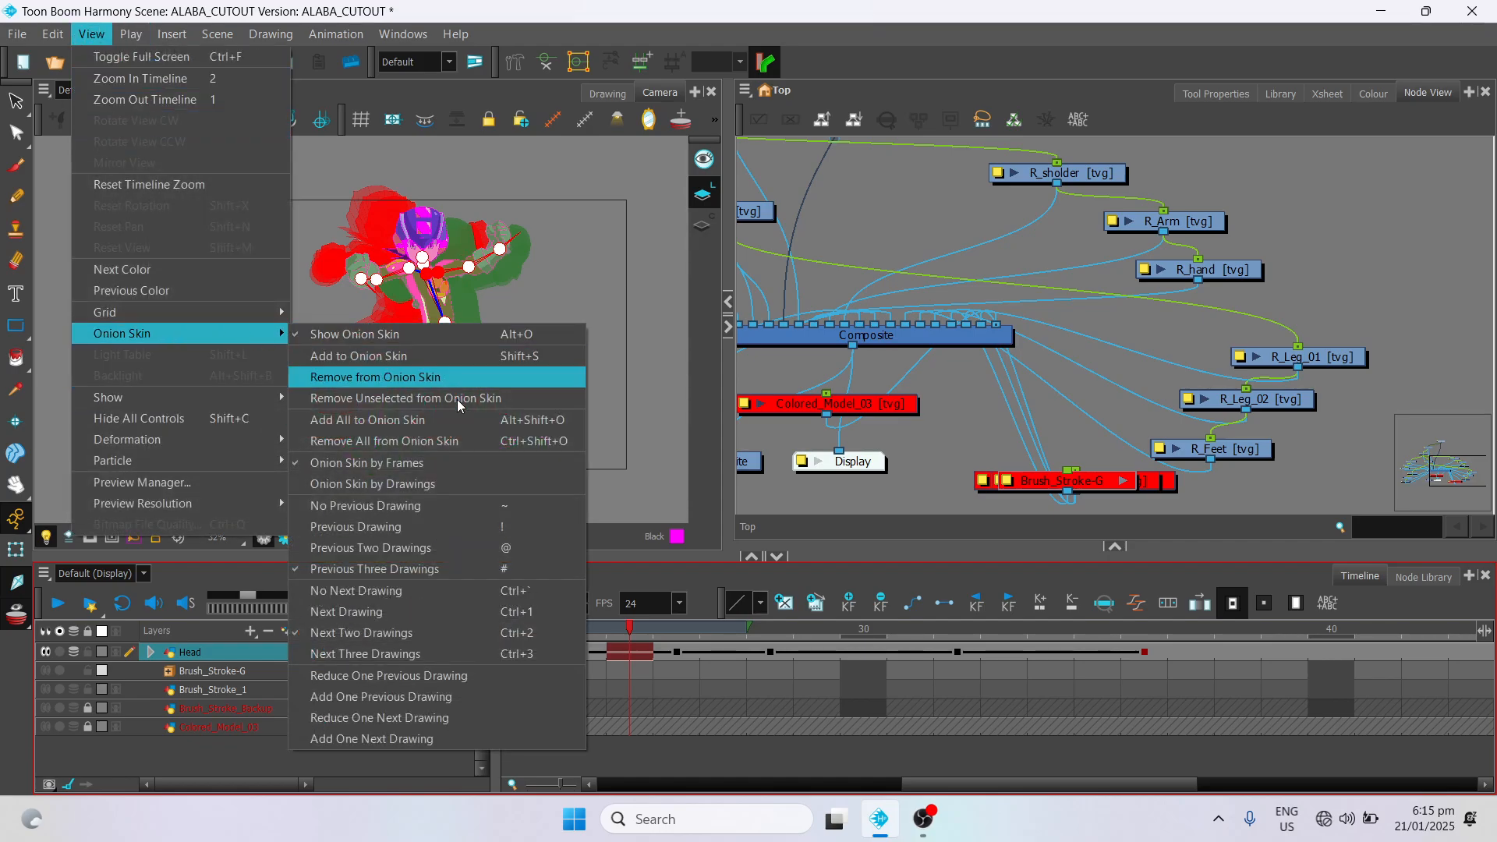
{"action": "left_click", "coordinate": [372, 591]}
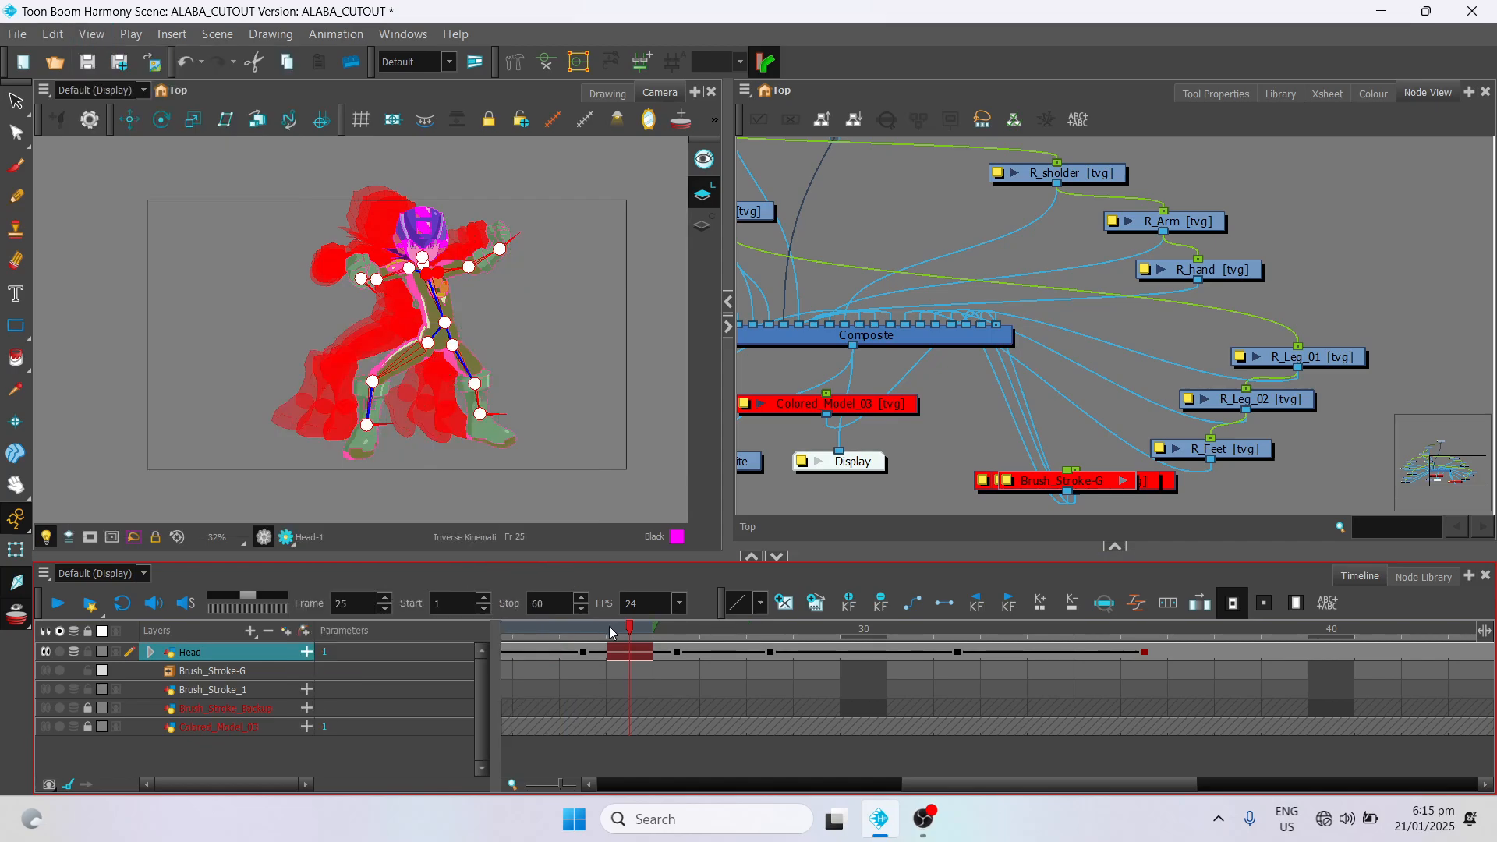
{"action": "left_click_drag", "start_coordinate": [632, 634], "coordinate": [576, 616]}
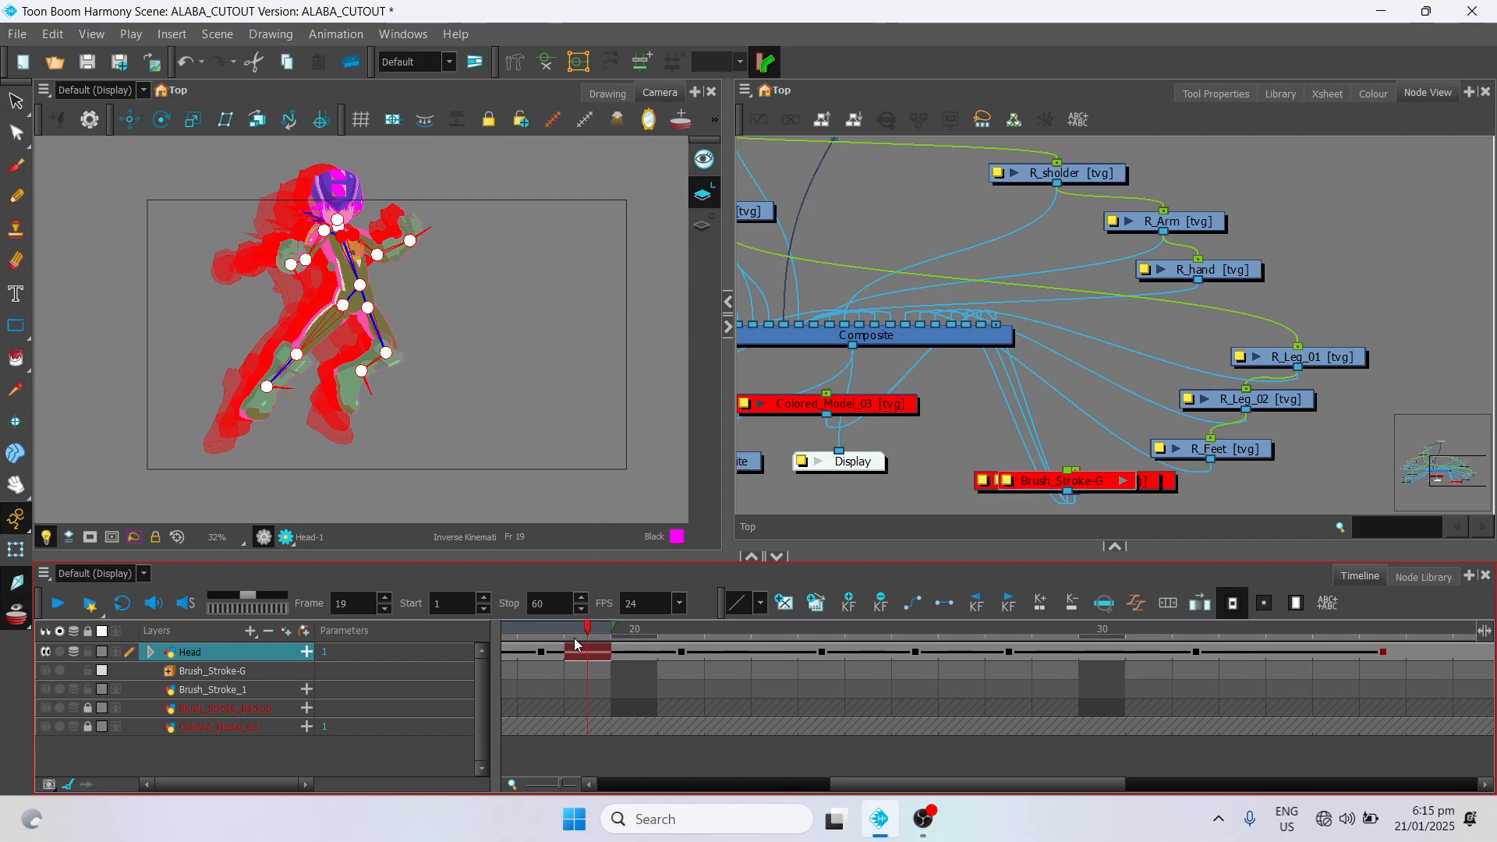
{"action": "left_click_drag", "start_coordinate": [584, 632], "coordinate": [256, 688]}
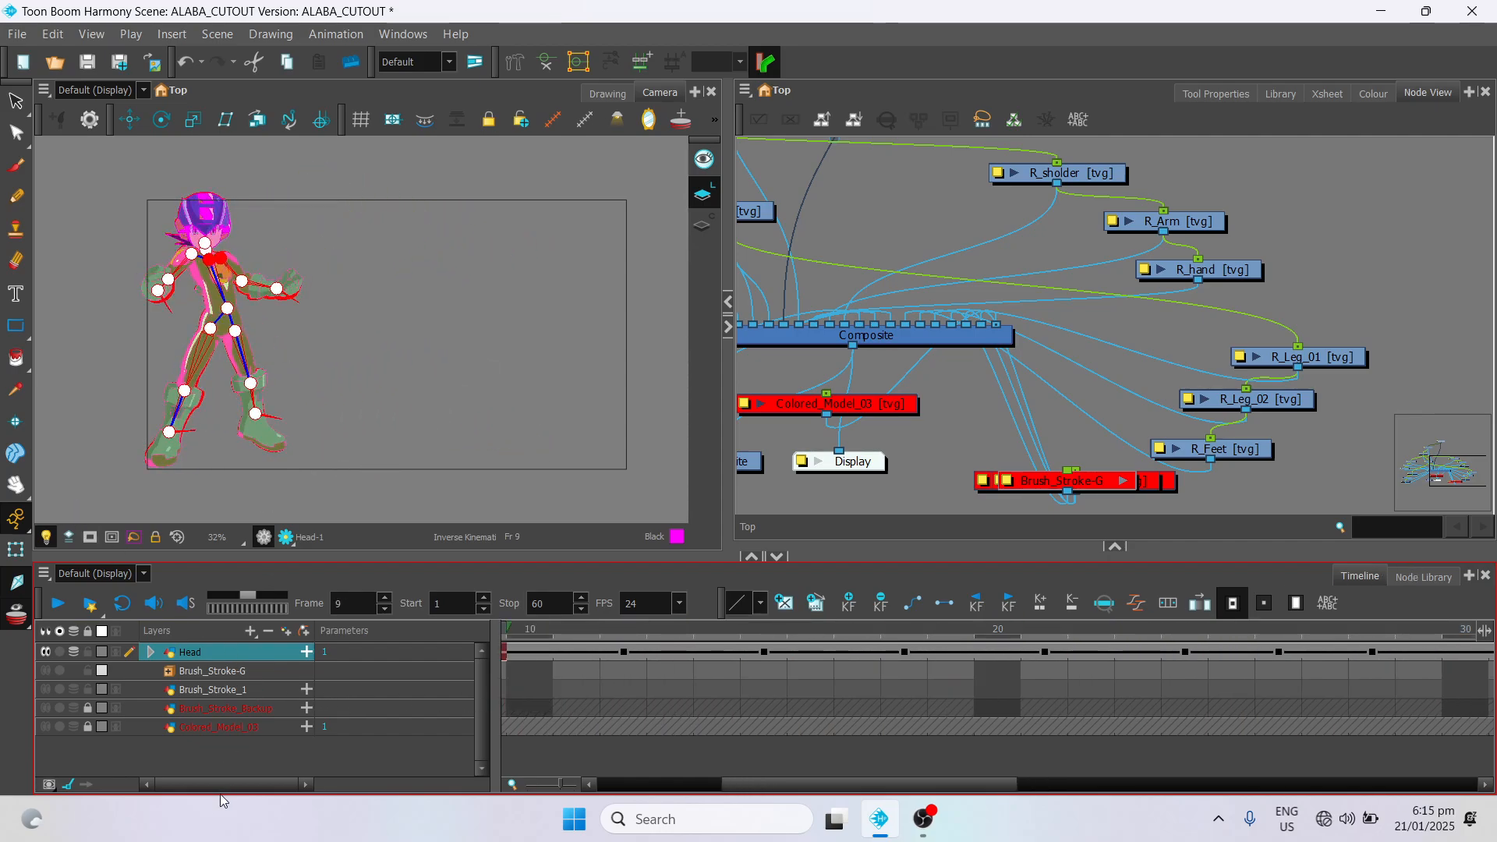
Step: Add a Colour-Card layer to the scene as a white background
{"action": "right_click", "coordinate": [222, 762]}
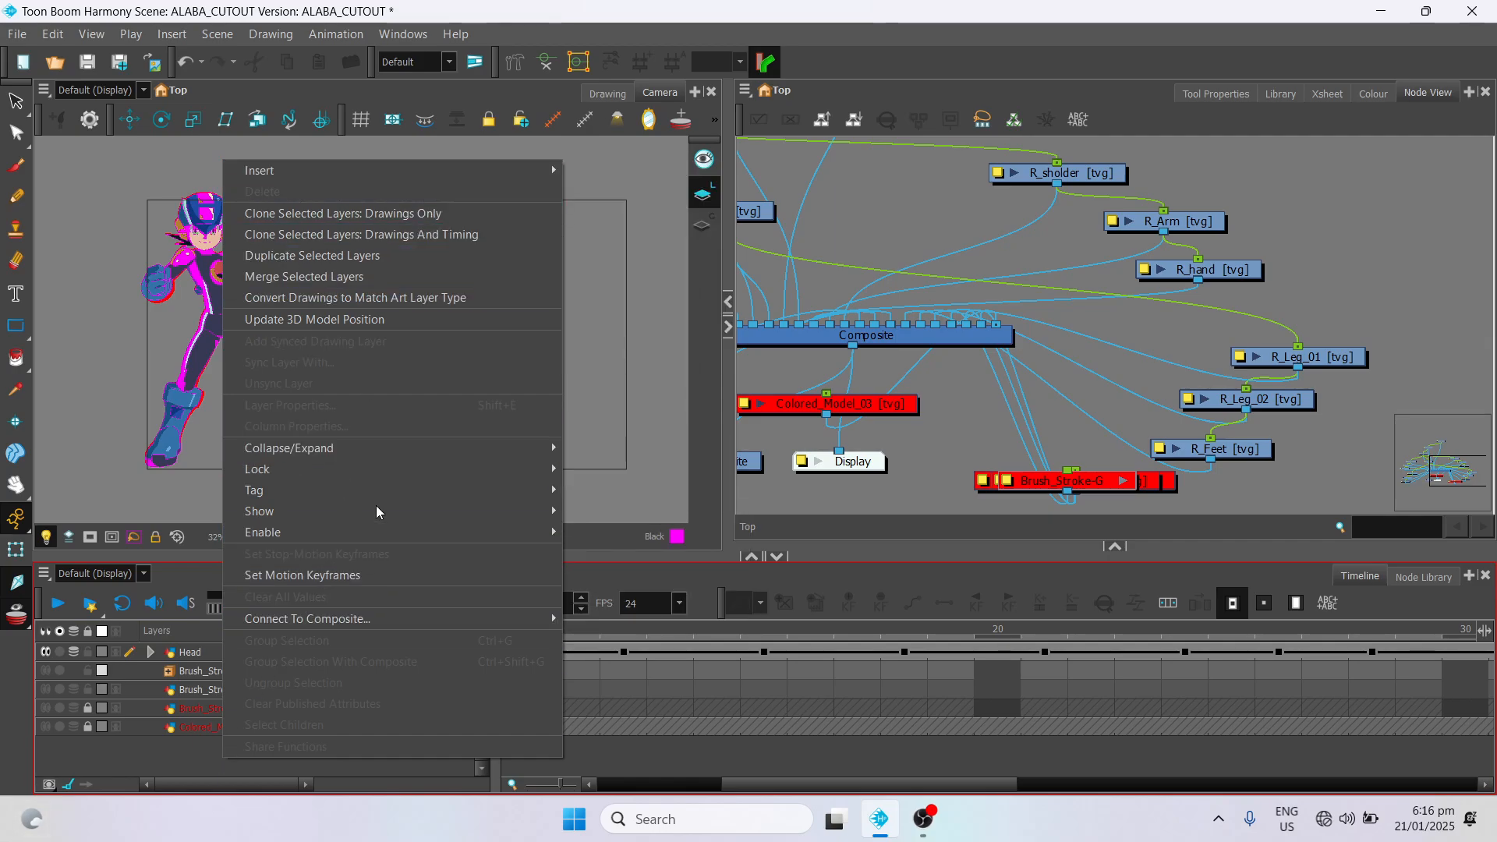
{"action": "mouse_move", "coordinate": [477, 170]}
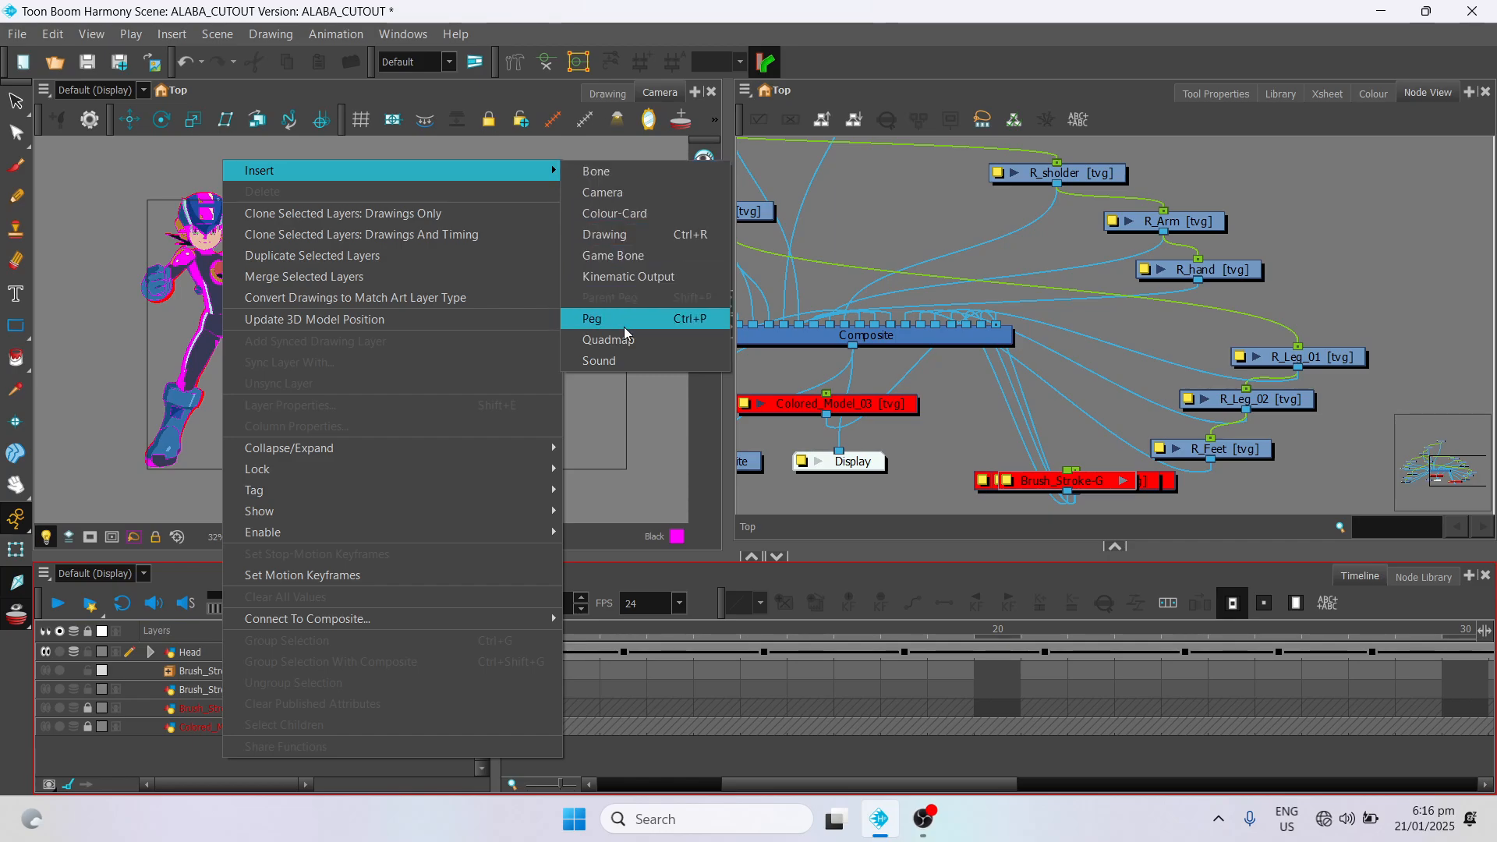
{"action": "left_click", "coordinate": [615, 213]}
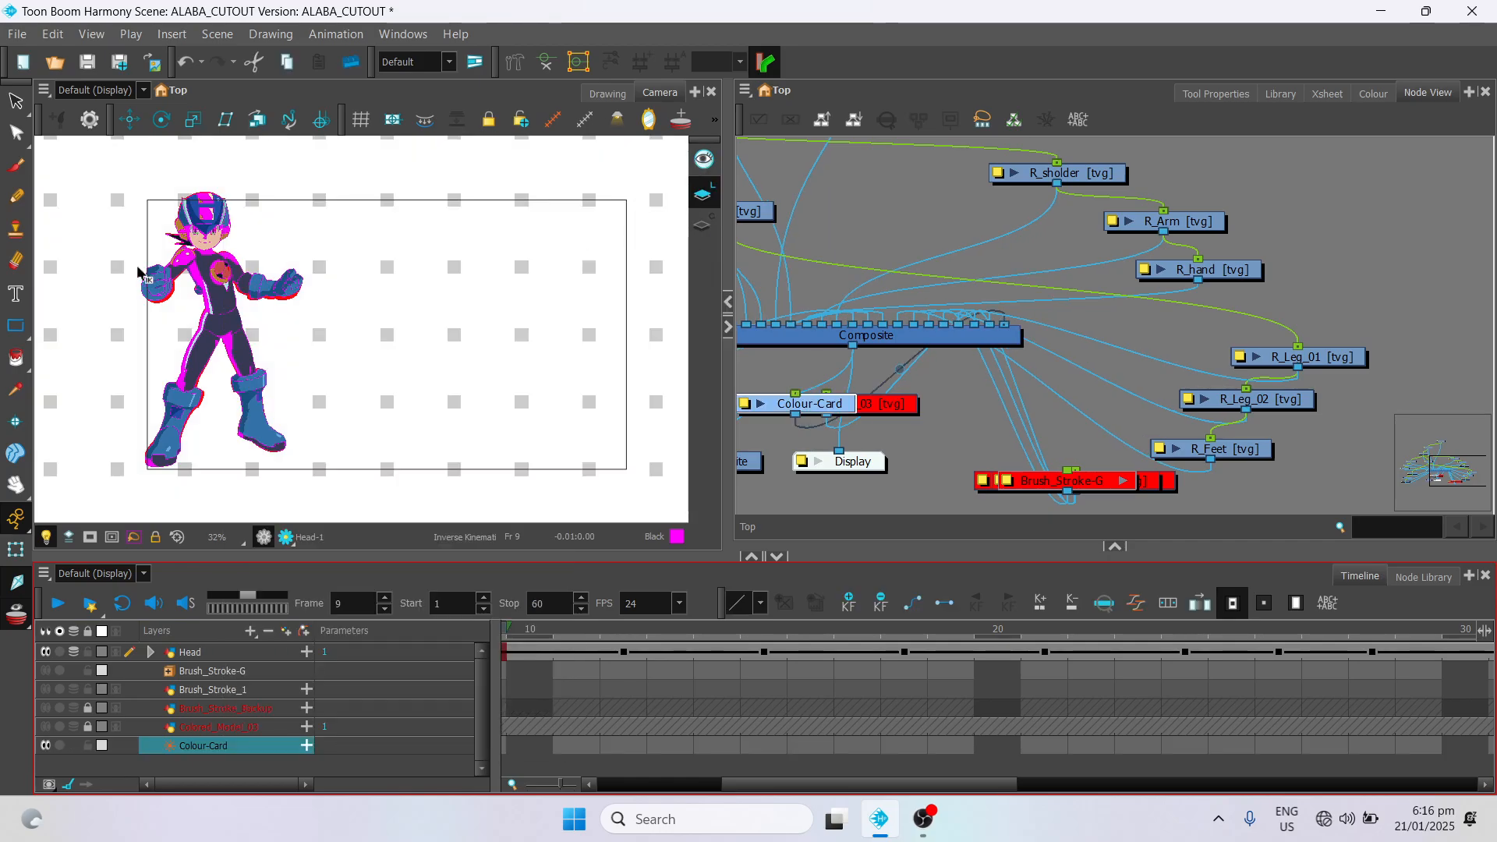
Step: Start an animated GIF export with the output file named jump in the Desktop folder TESDA_FILES > ALABA
{"action": "left_click", "coordinate": [14, 34]}
{"action": "mouse_move", "coordinate": [128, 291]}
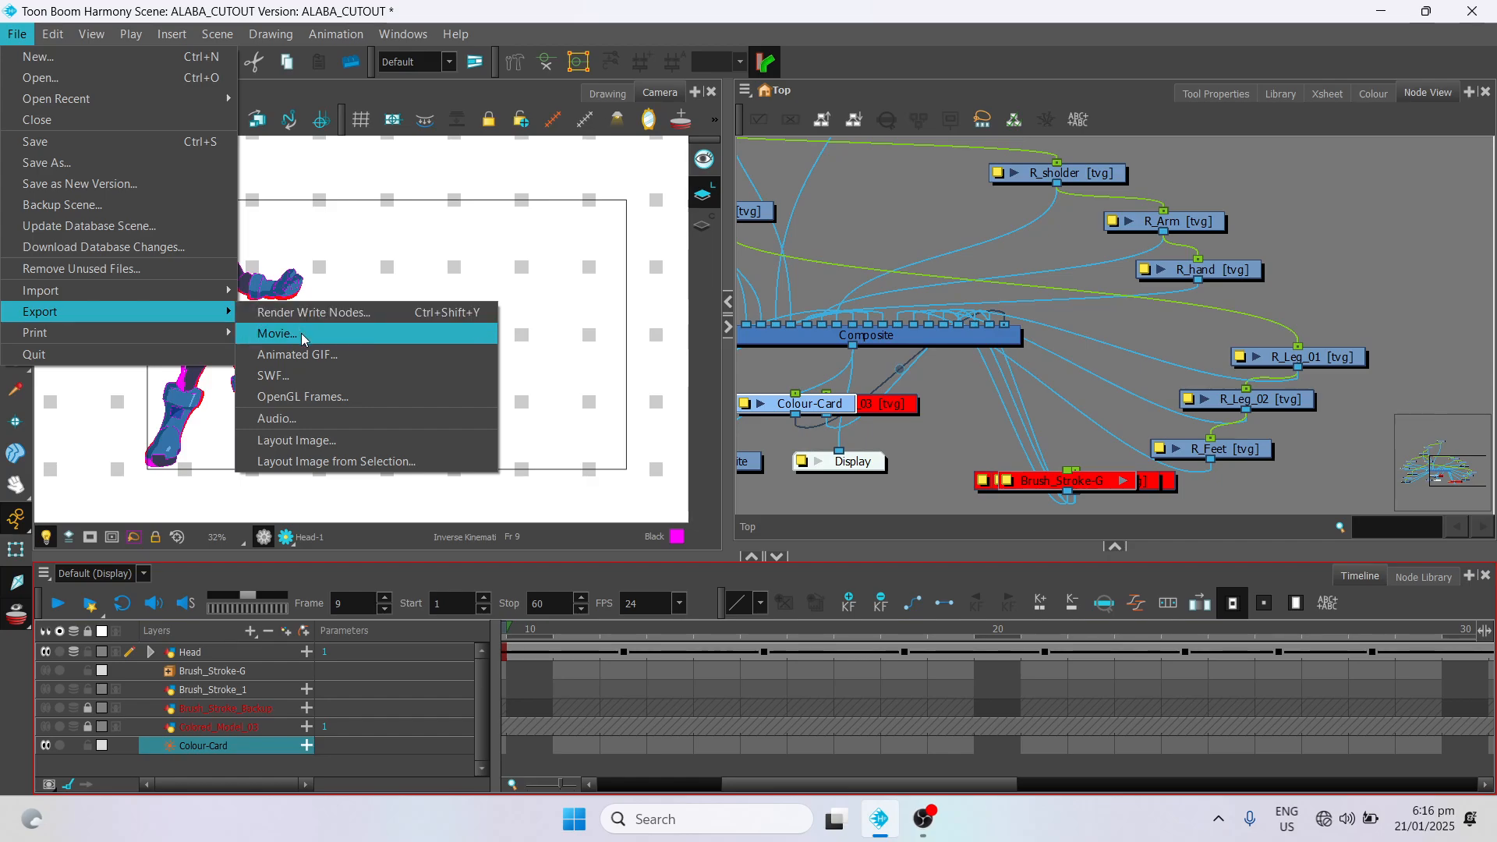
{"action": "left_click", "coordinate": [332, 362]}
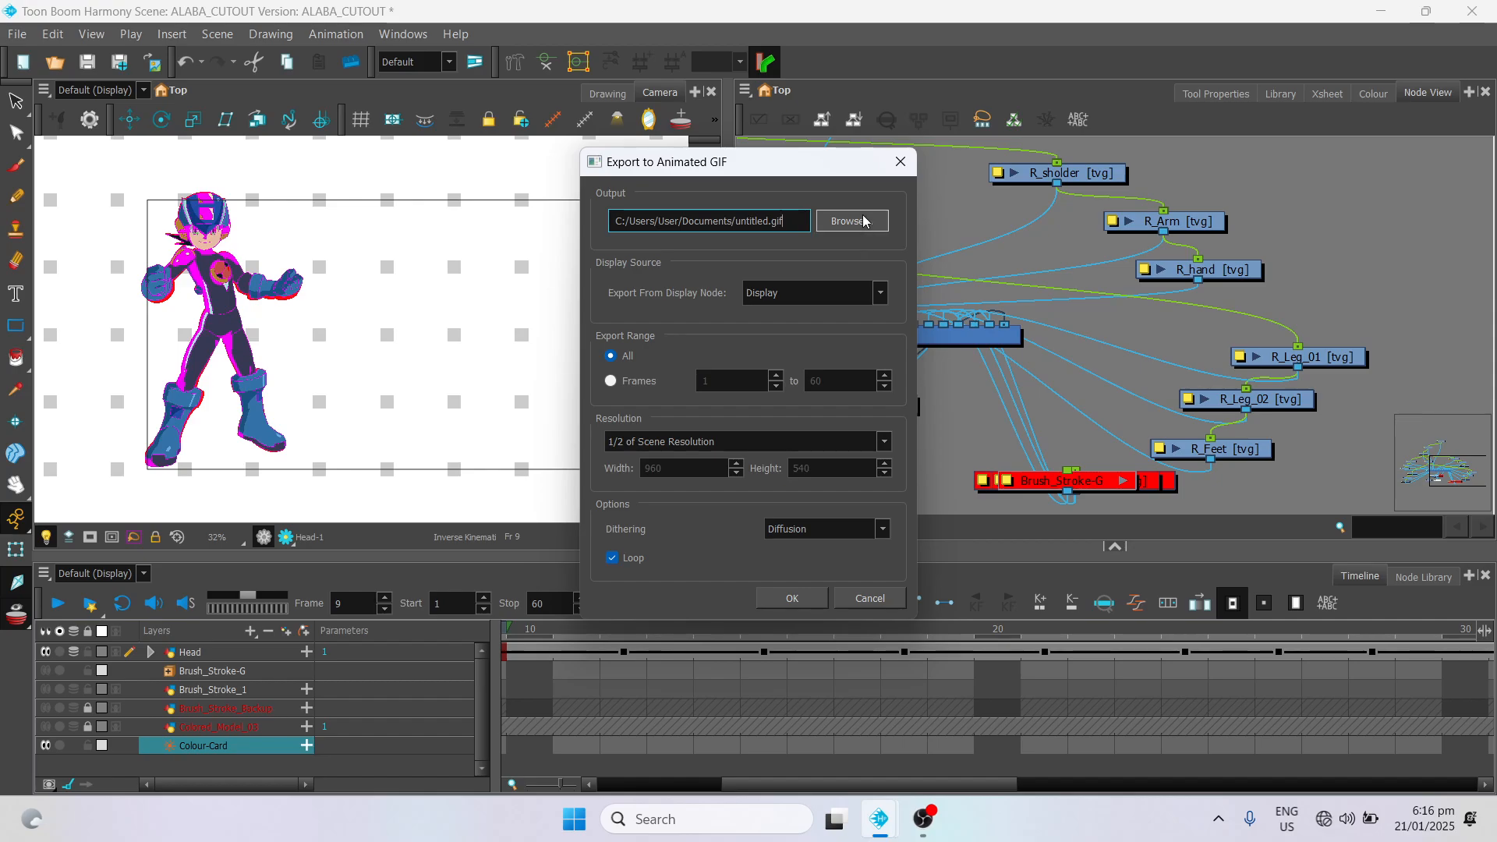
{"action": "left_click", "coordinate": [852, 220]}
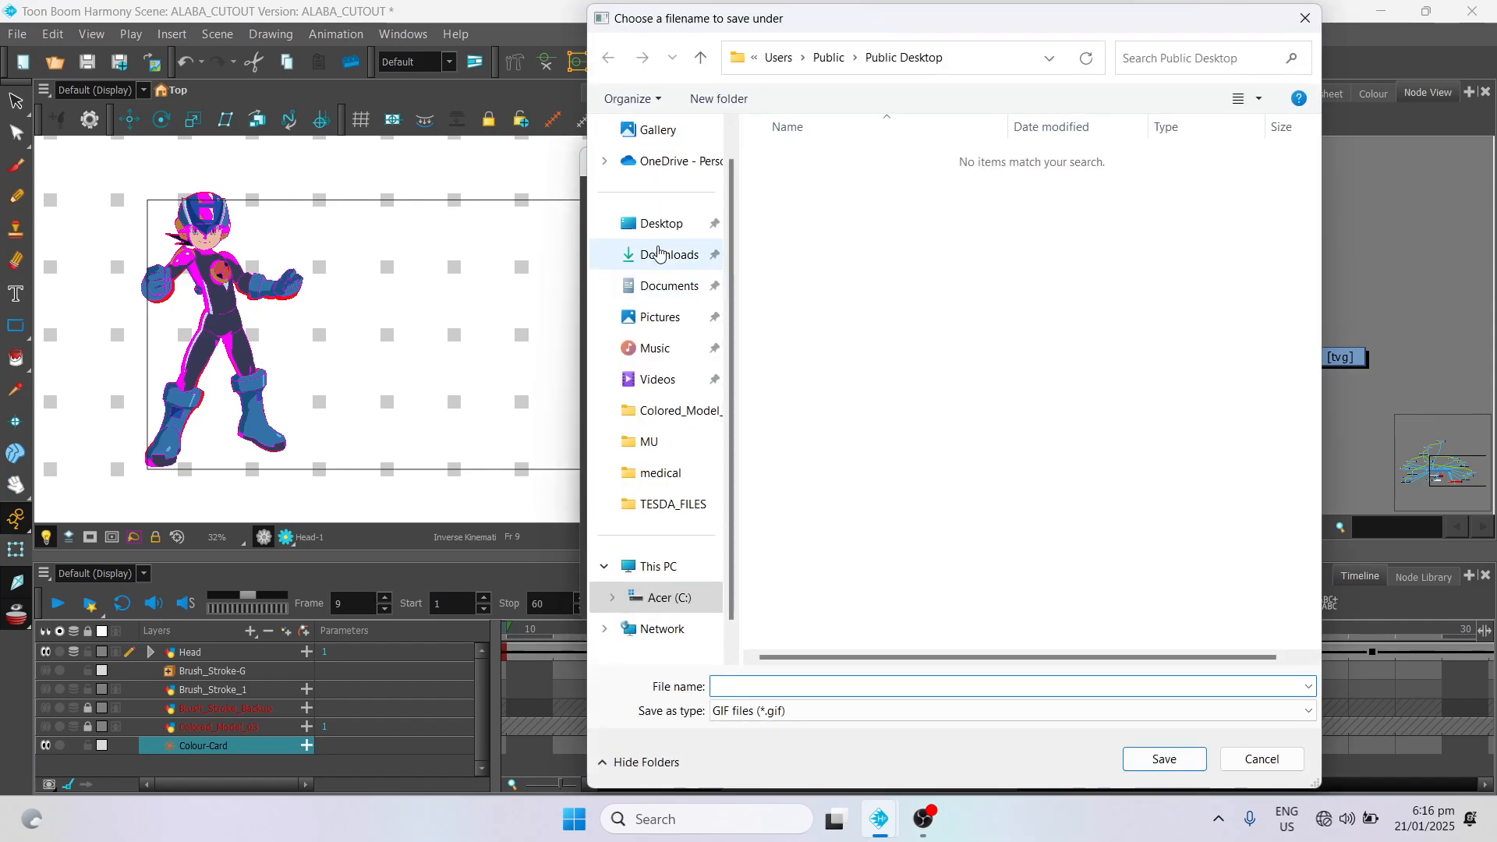
{"action": "left_click", "coordinate": [662, 223]}
{"action": "double_click", "coordinate": [1030, 312]}
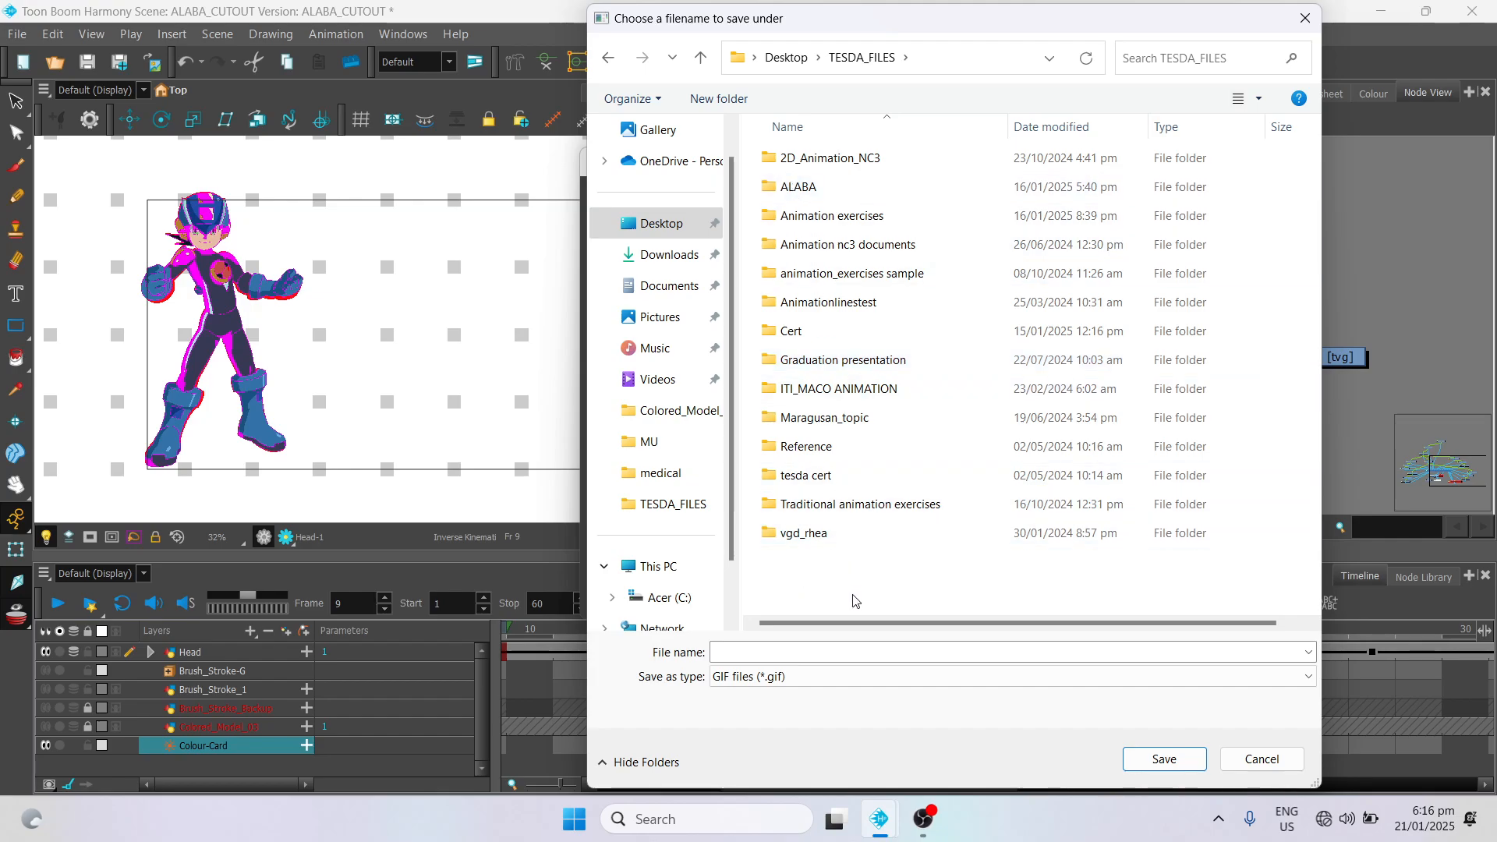
{"action": "double_click", "coordinate": [796, 187]}
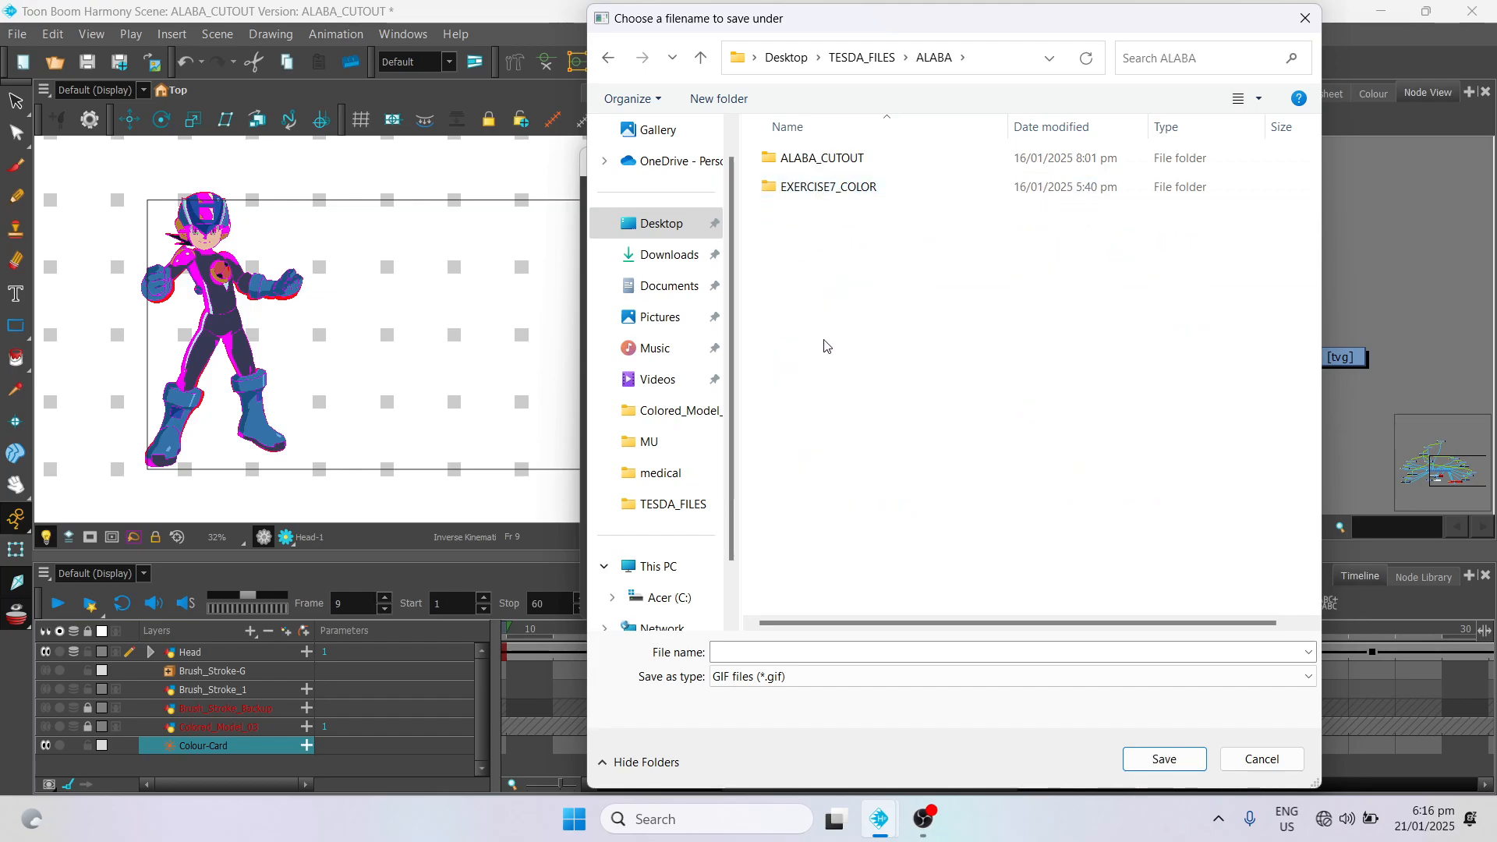
{"action": "left_click", "coordinate": [750, 653]}
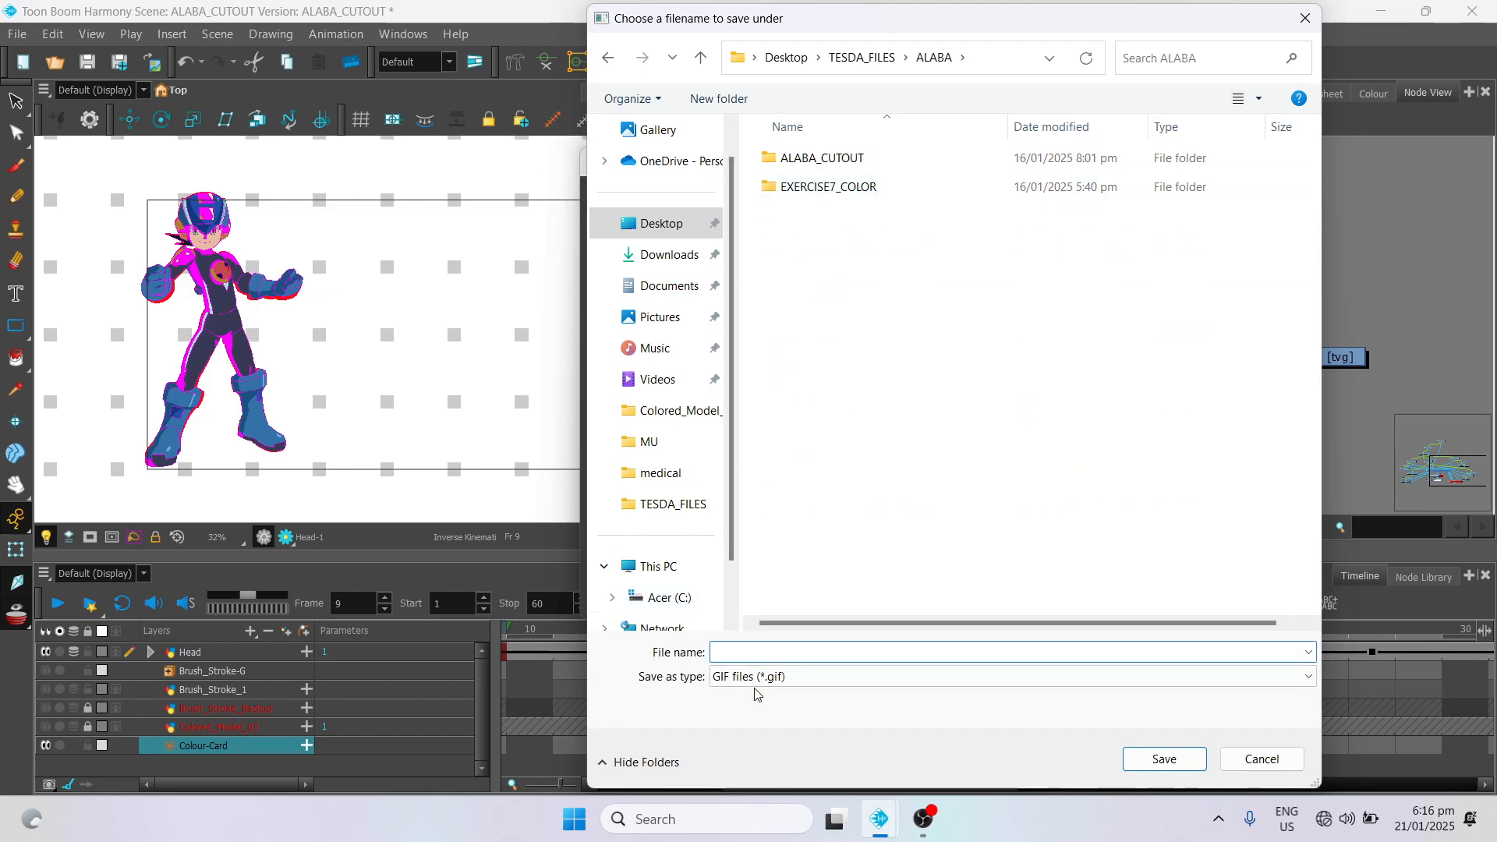
{"action": "type", "text": "jump"}
{"action": "key", "text": "Return"}
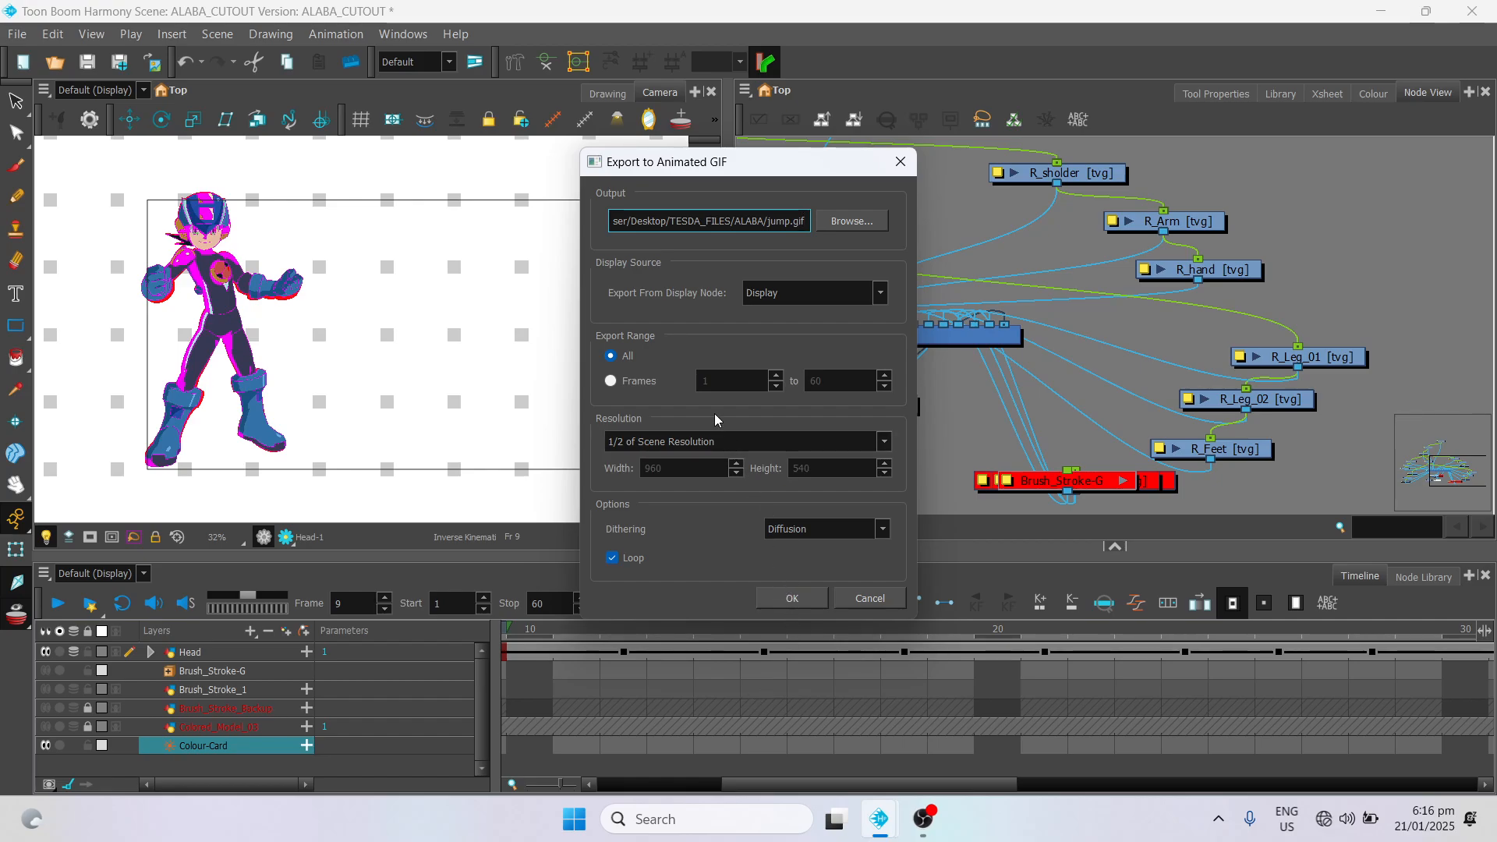
Step: Export the GIF for the frame range 1 to 60 at half the scene resolution and dismiss the completion notice
{"action": "left_click", "coordinate": [635, 384]}
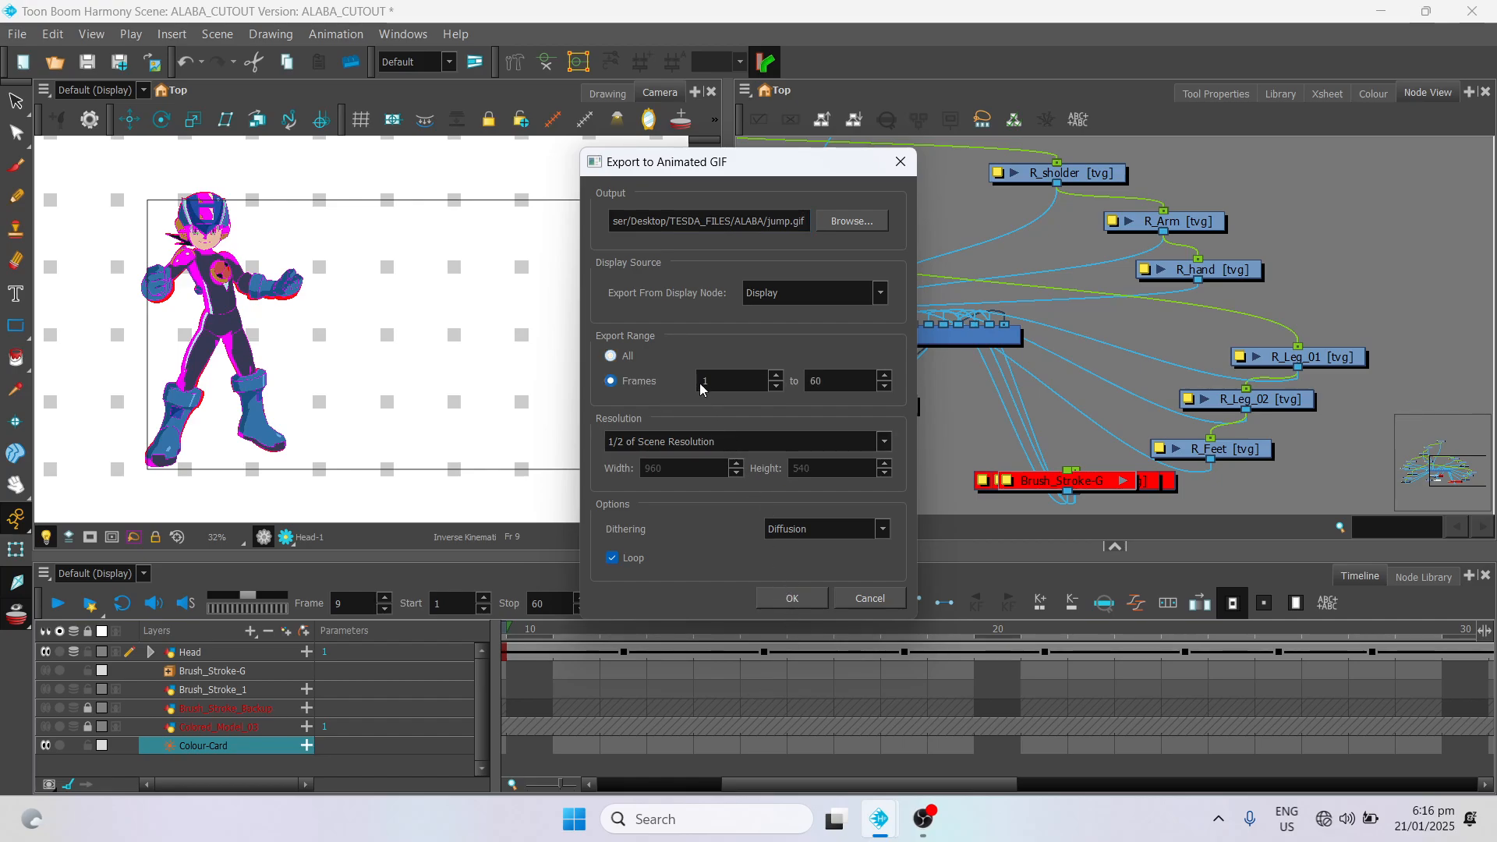
{"action": "left_click", "coordinate": [792, 601]}
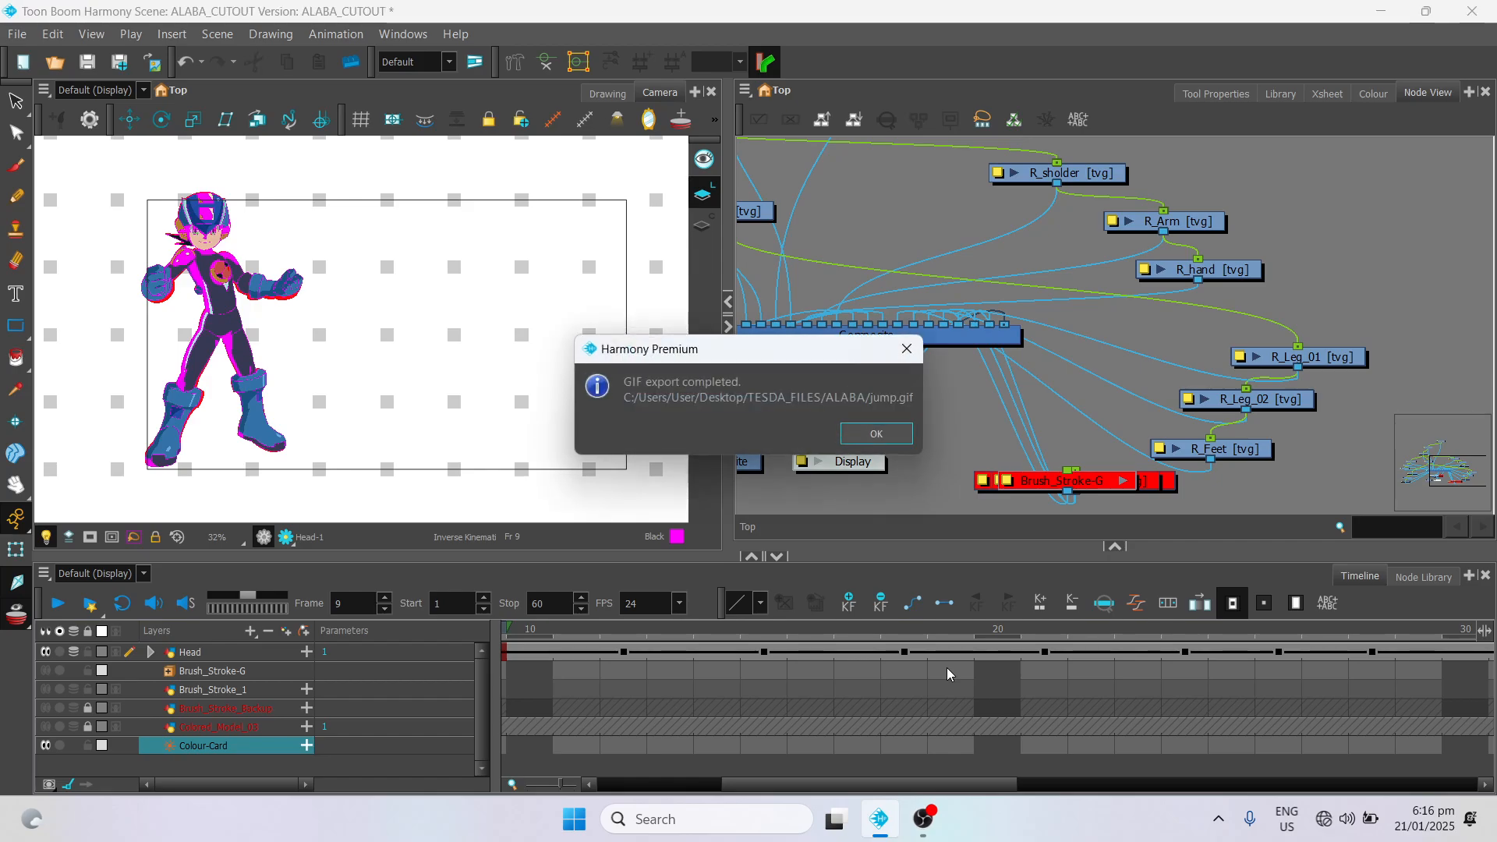
{"action": "left_click", "coordinate": [880, 433]}
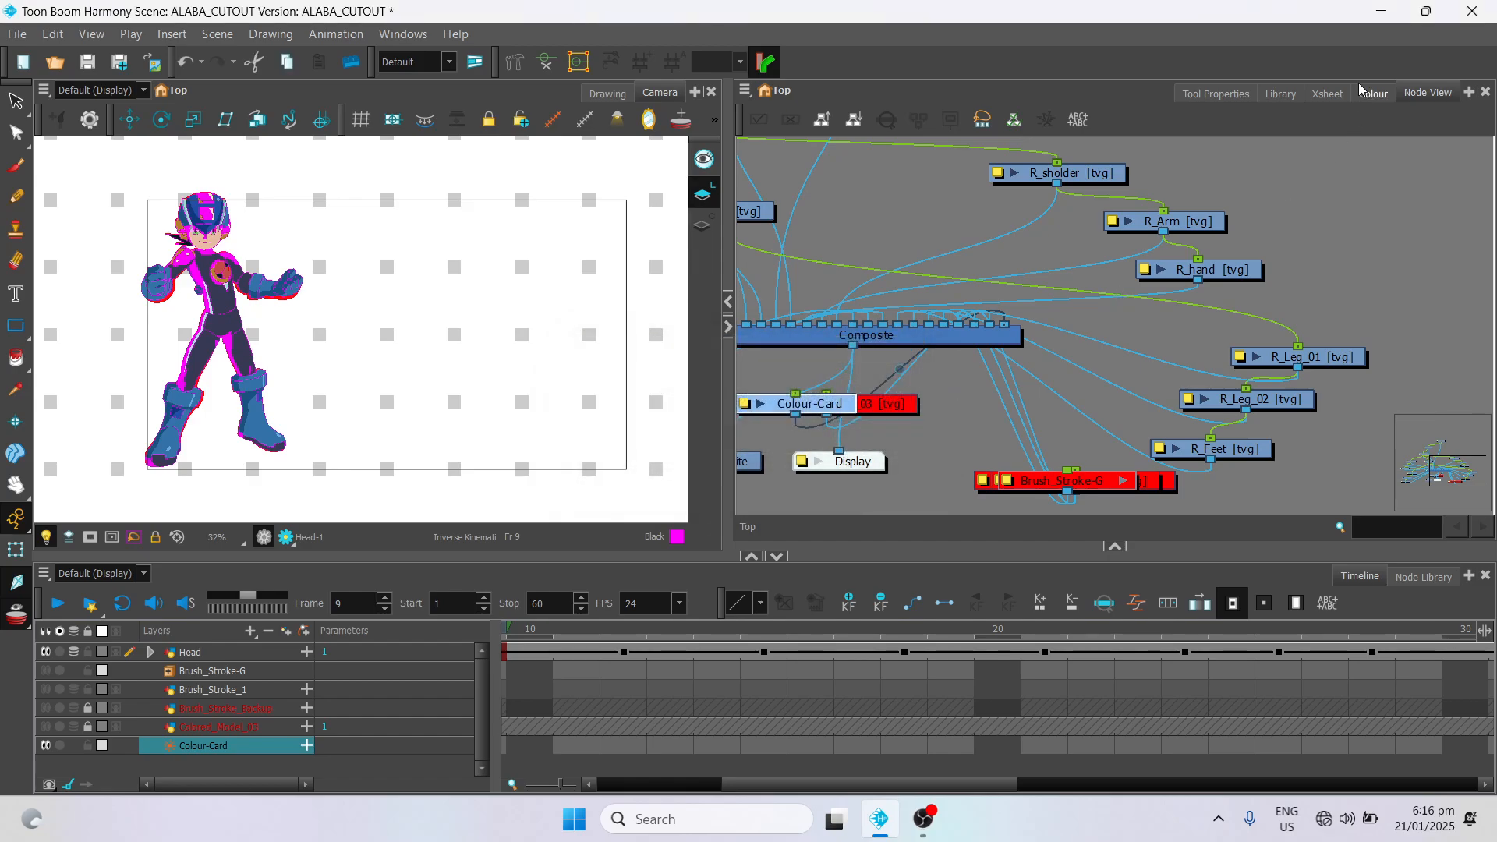
Step: Switch to the desktop, open the jump GIF from the ALABA folder in TESDA_FILES to watch it, and close the viewer
{"action": "left_click", "coordinate": [1381, 11]}
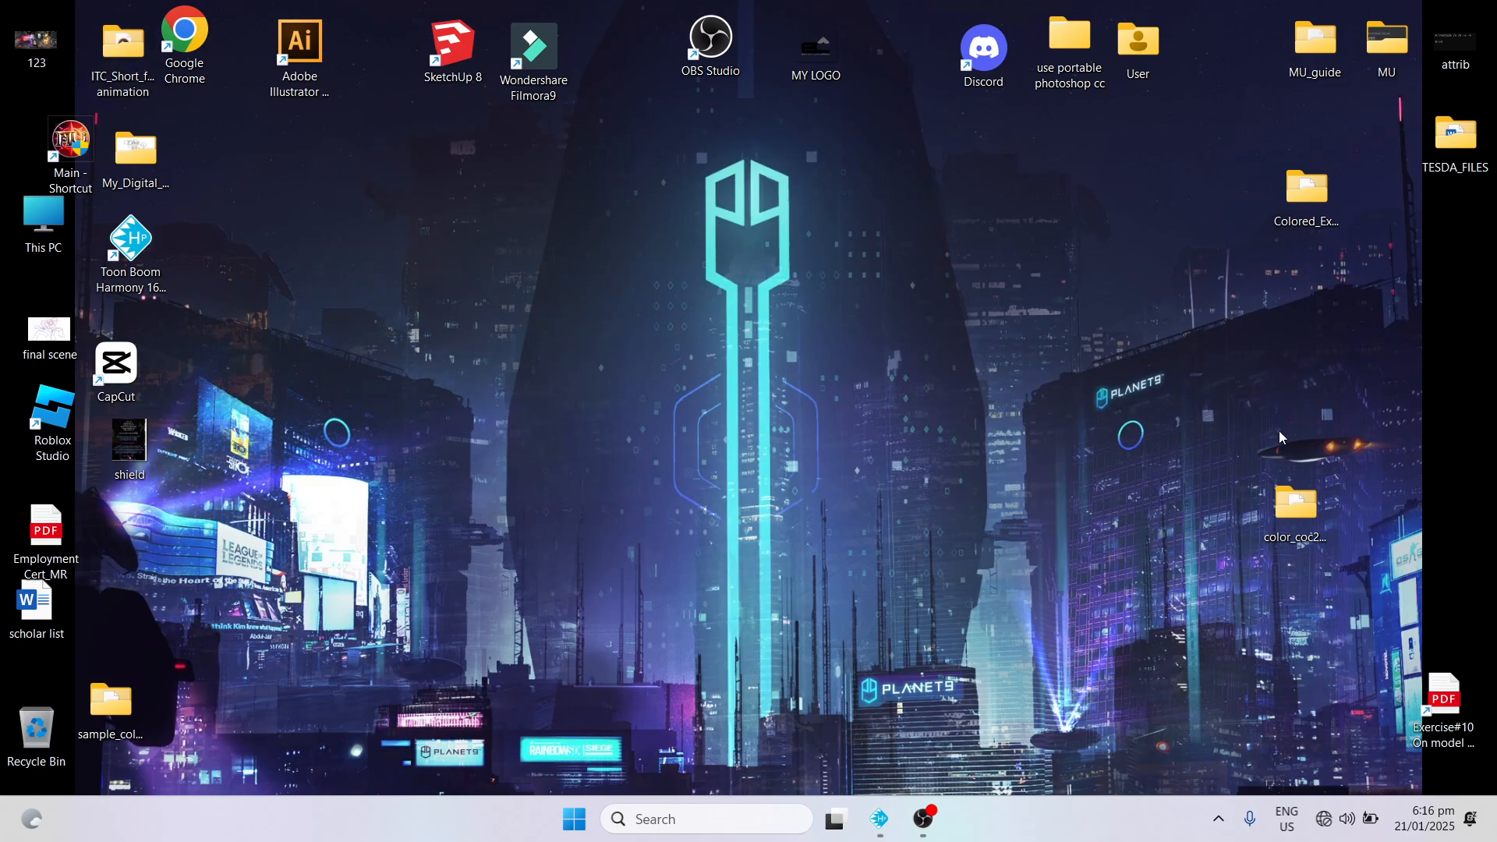
{"action": "double_click", "coordinate": [1452, 139]}
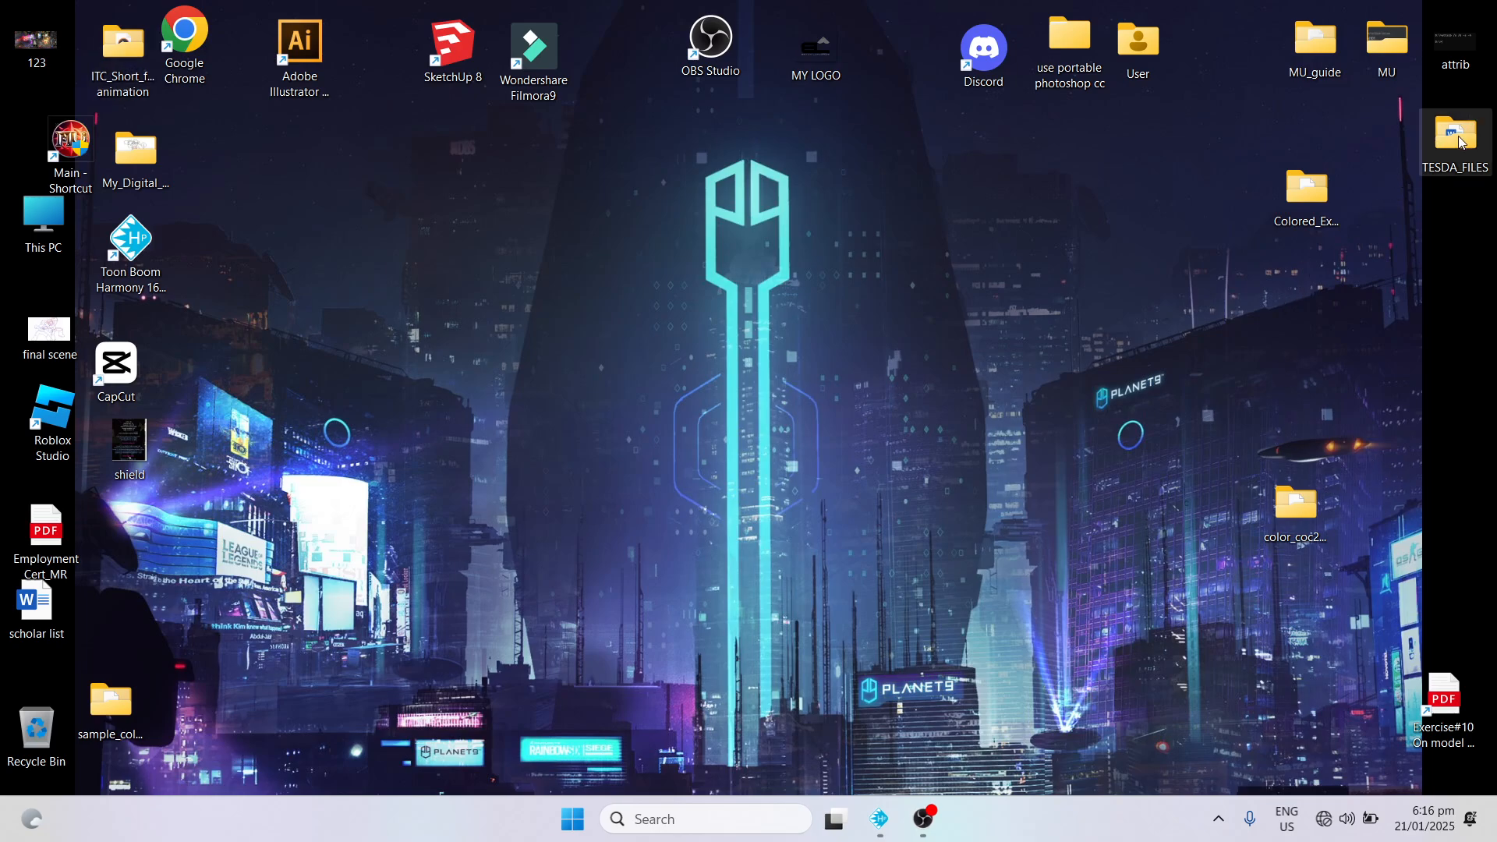
{"action": "double_click", "coordinate": [884, 382]}
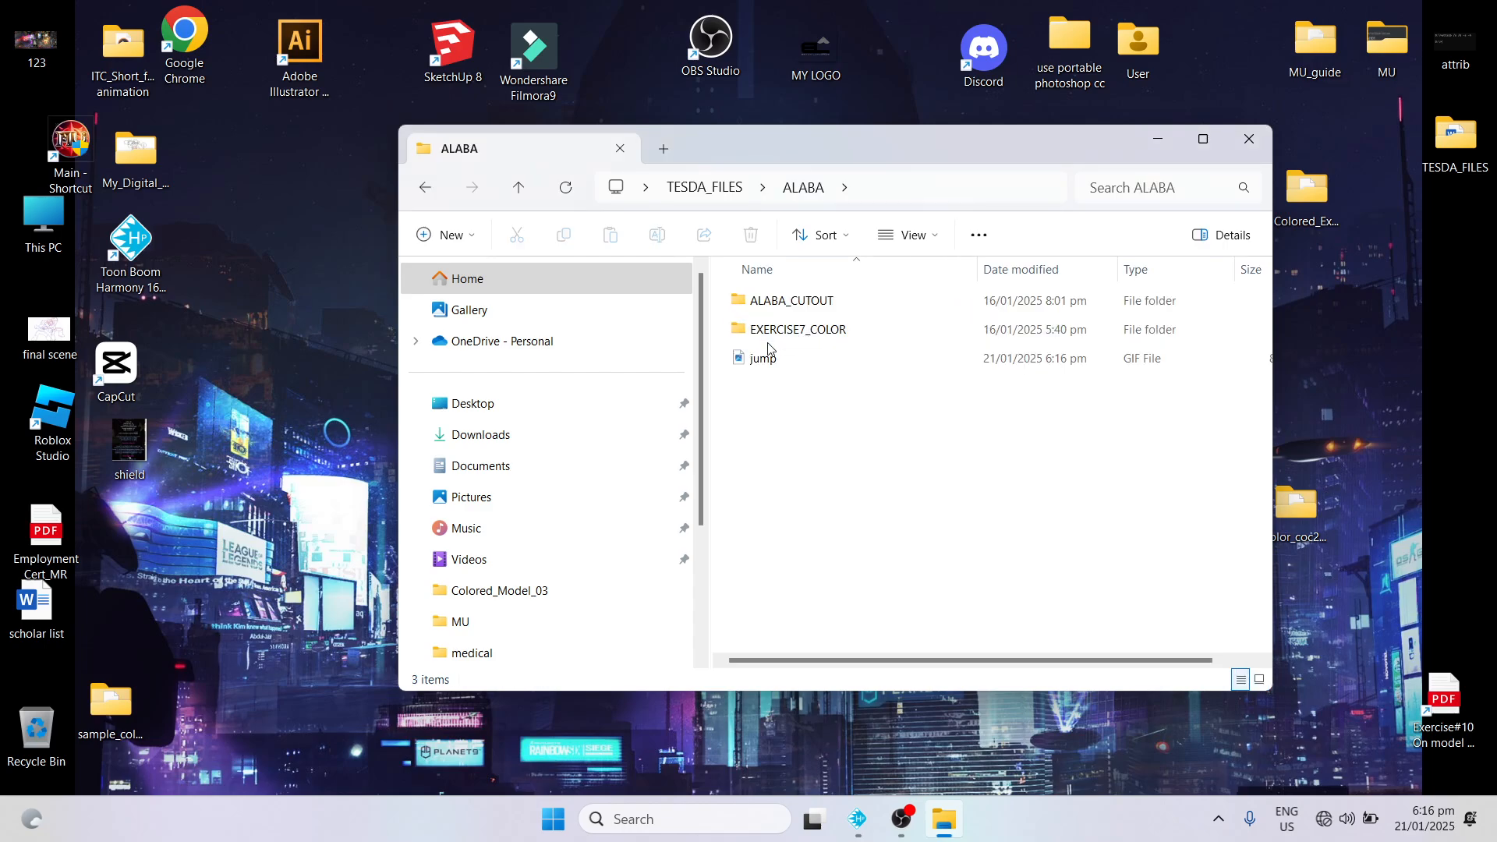
{"action": "left_click", "coordinate": [751, 361]}
{"action": "double_click", "coordinate": [750, 363]}
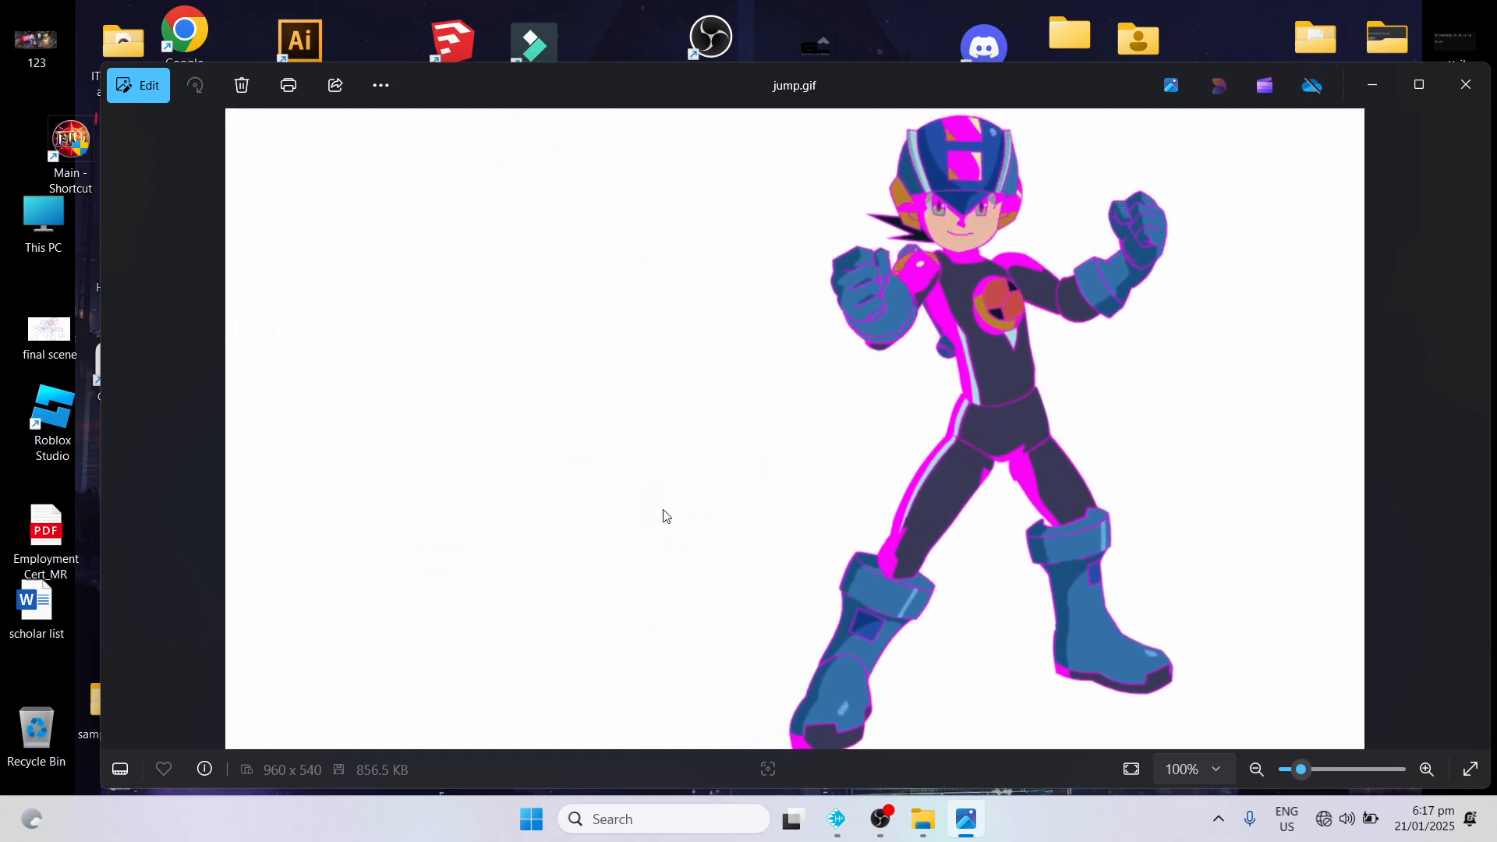
{"action": "left_click", "coordinate": [1459, 86]}
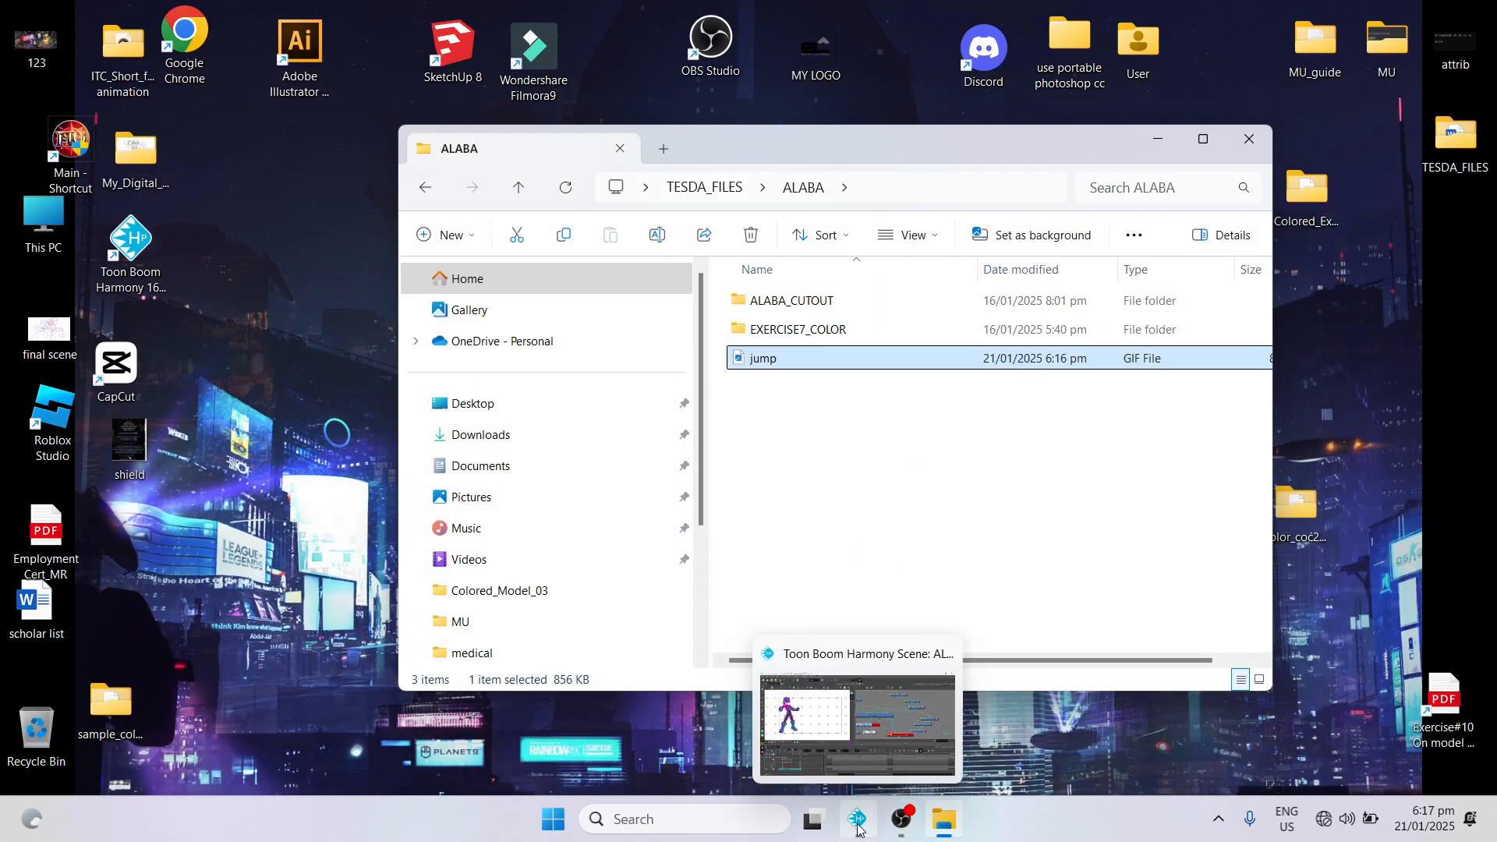